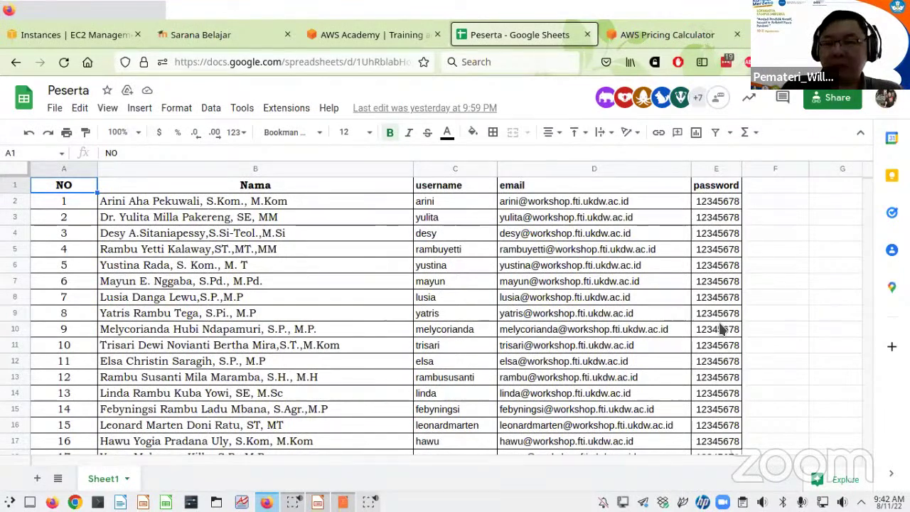
Scroll the Peserta sheet to the LINK row, then return to the Sarana Belajar site
scroll(714, 325, down, 5)
scroll(710, 322, down, 4)
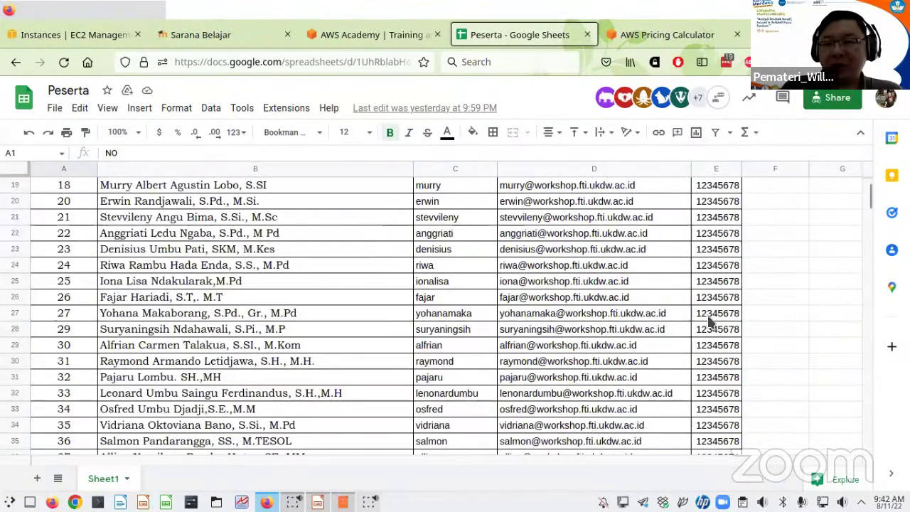
scroll(710, 322, down, 4)
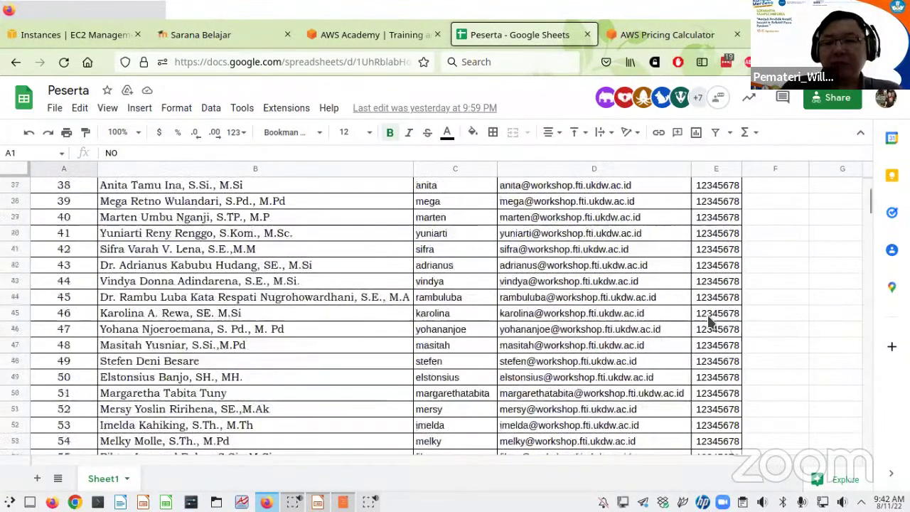
scroll(419, 309, down, 12)
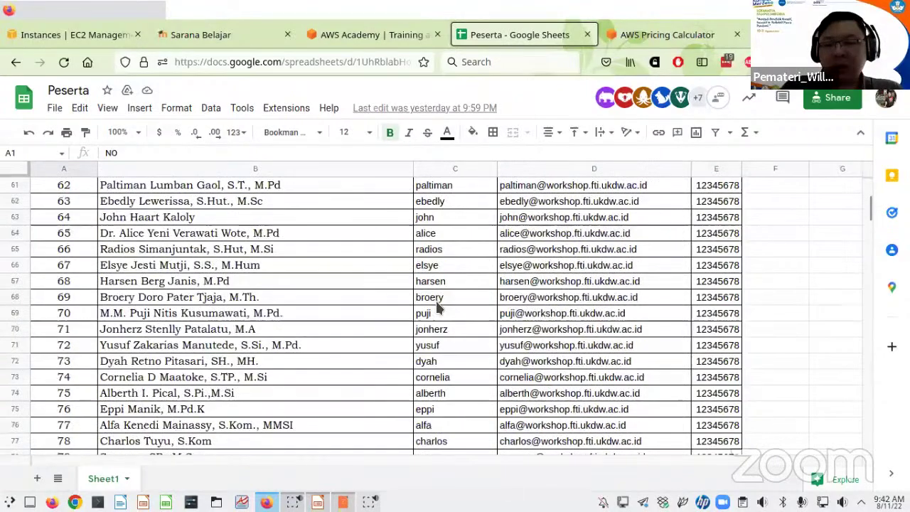
scroll(437, 307, down, 8)
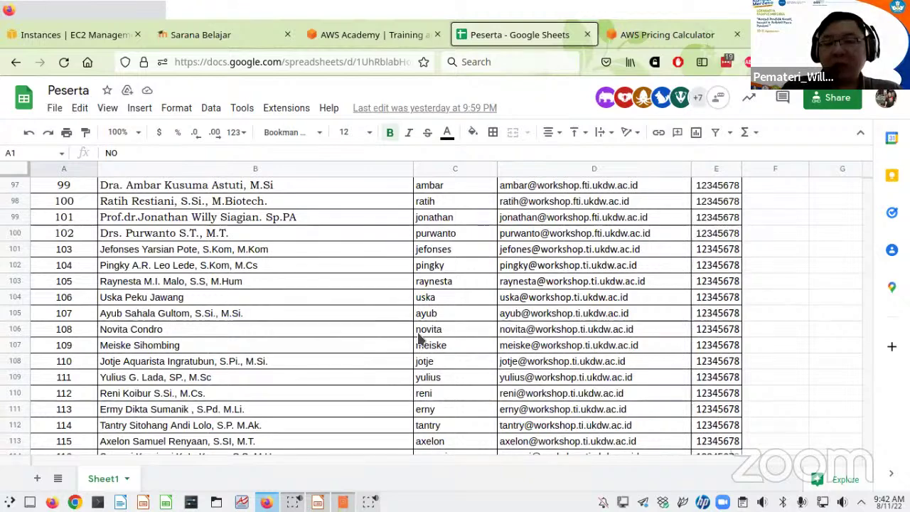
scroll(427, 317, down, 4)
scroll(429, 288, up, 2)
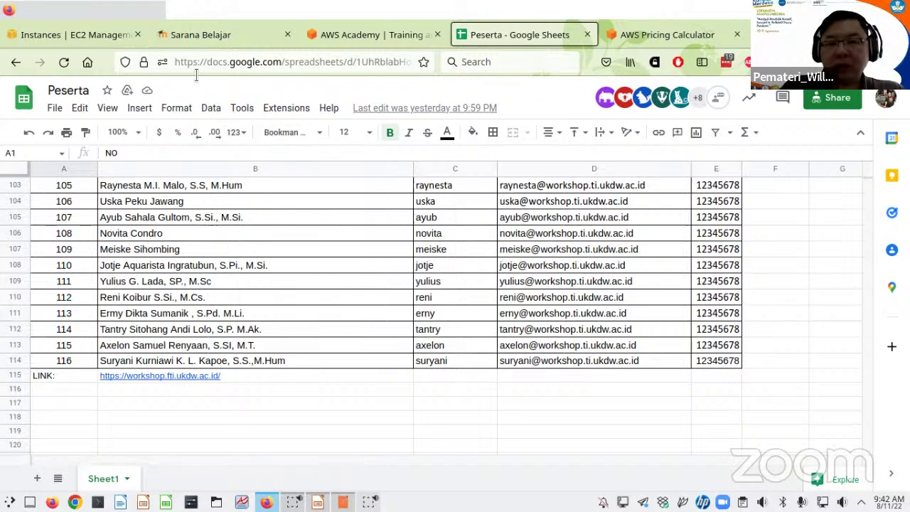
click(169, 40)
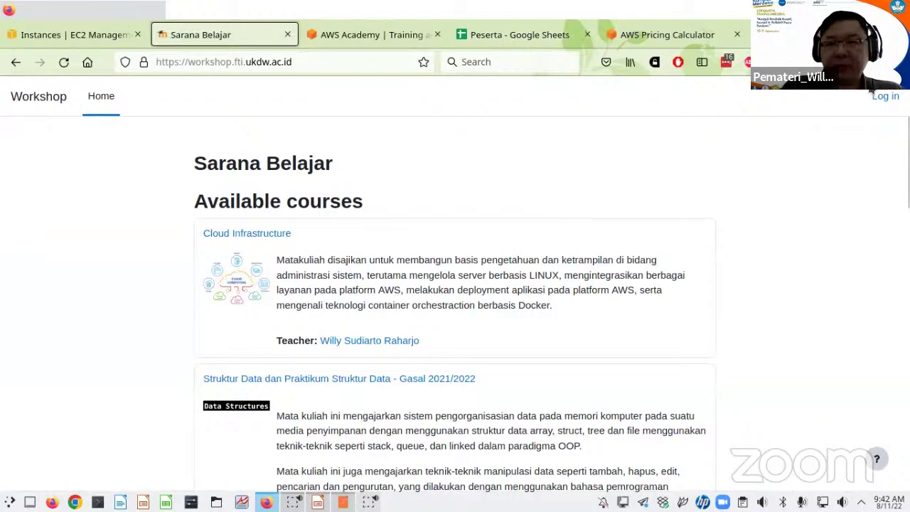
Log in with the saved teacher account and show the Demo Platform slide in Impress
click(883, 95)
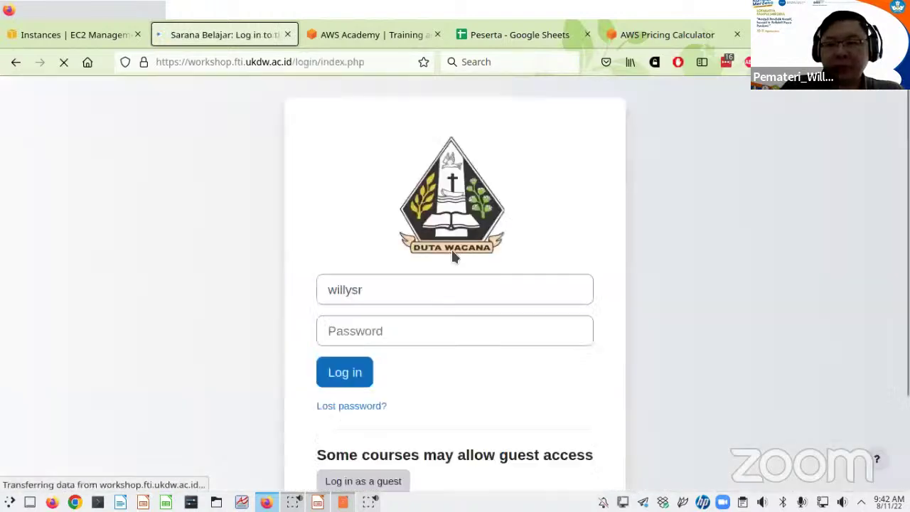
click(341, 380)
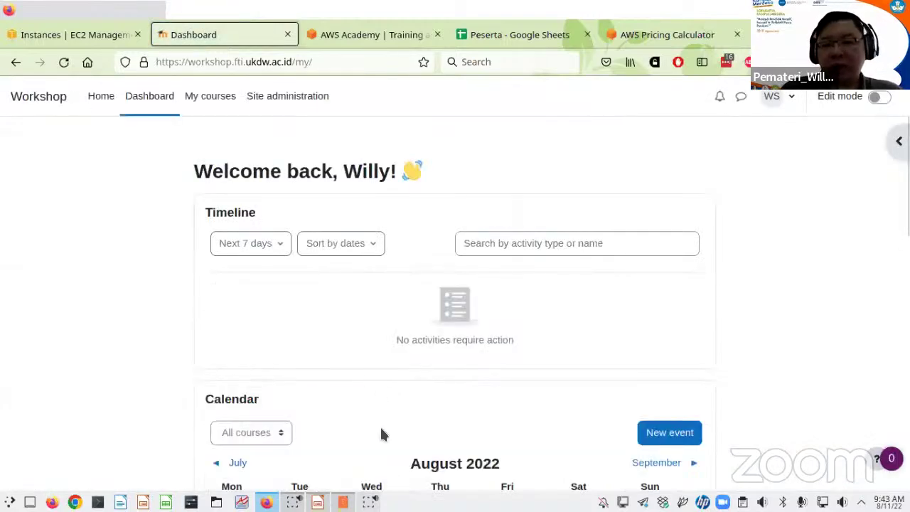
mouse_move(342, 502)
click(340, 447)
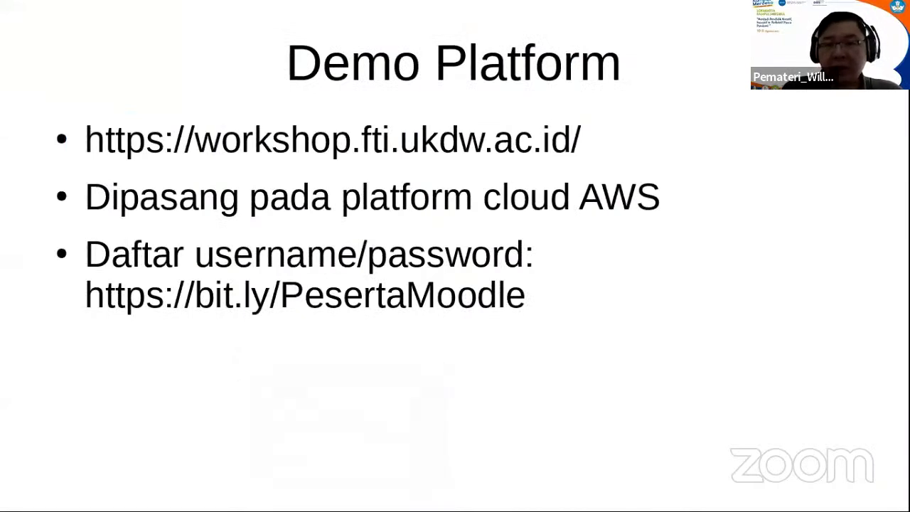
Advance to the Skenario slide, then switch back to the Moodle Dashboard
key(Right)
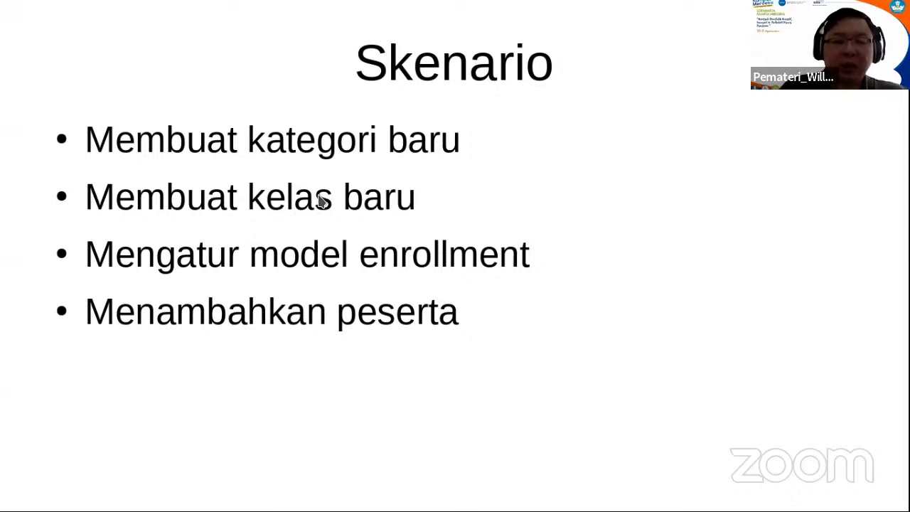
key(alt+Tab)
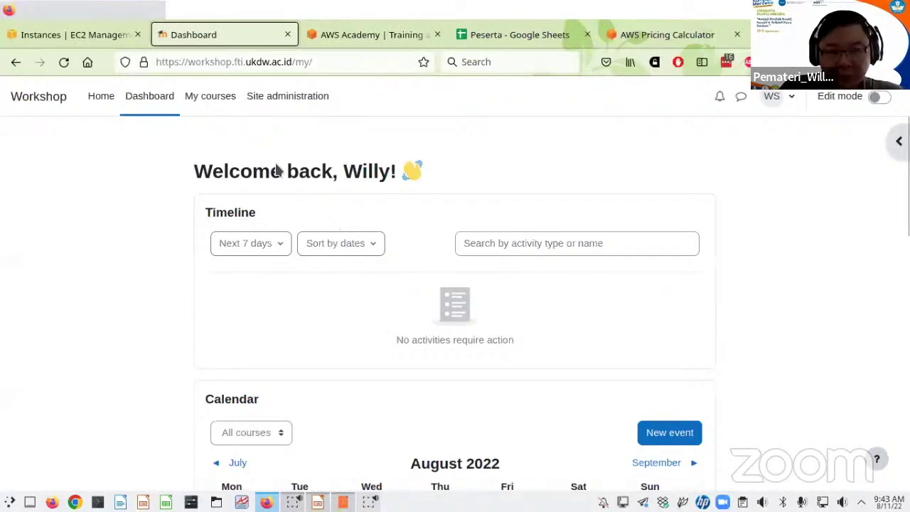
Go from My courses to the site home and scroll its available courses
click(215, 101)
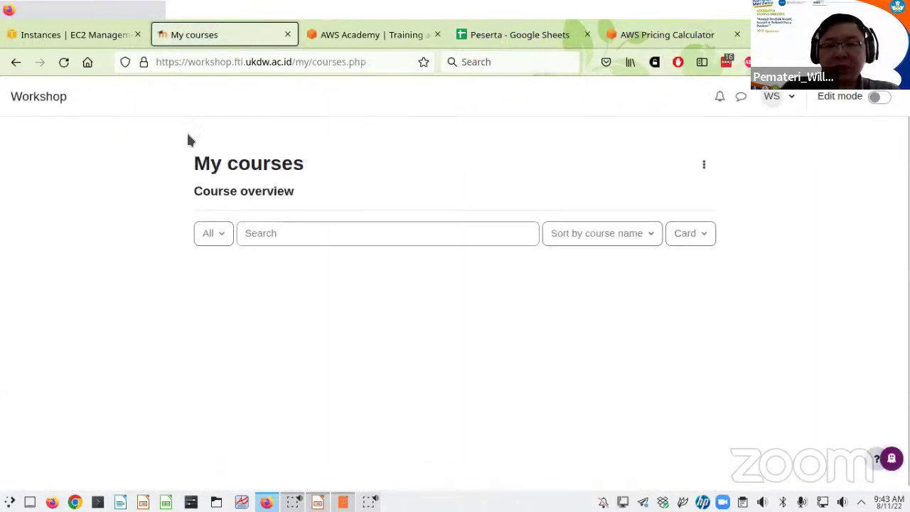
click(108, 96)
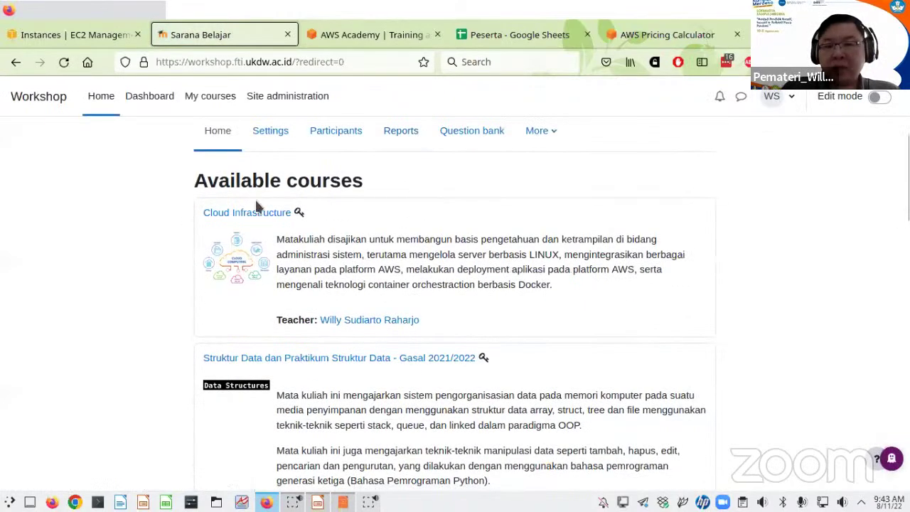
scroll(341, 264, down, 3)
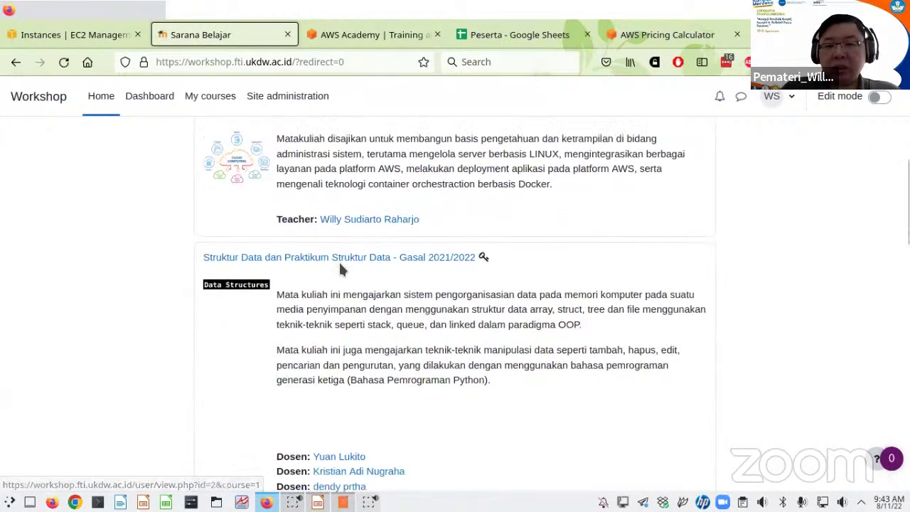
scroll(235, 218, up, 4)
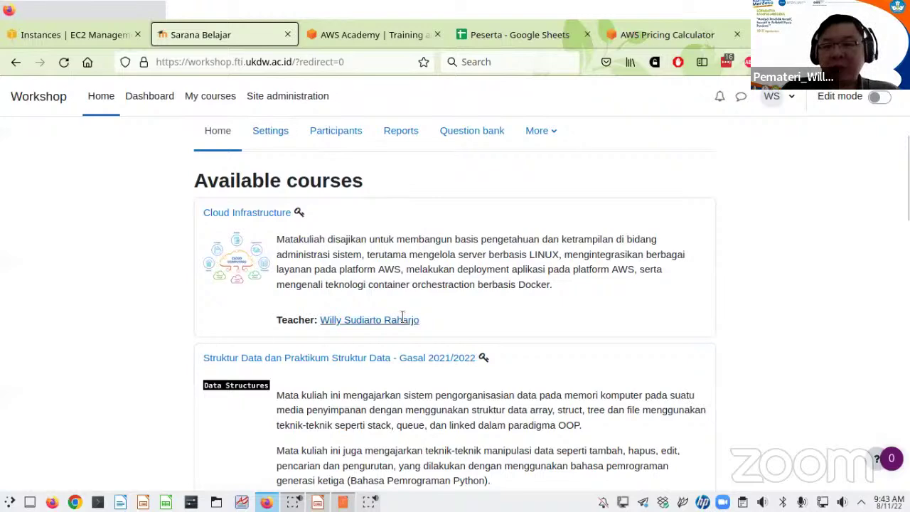
scroll(310, 241, down, 2)
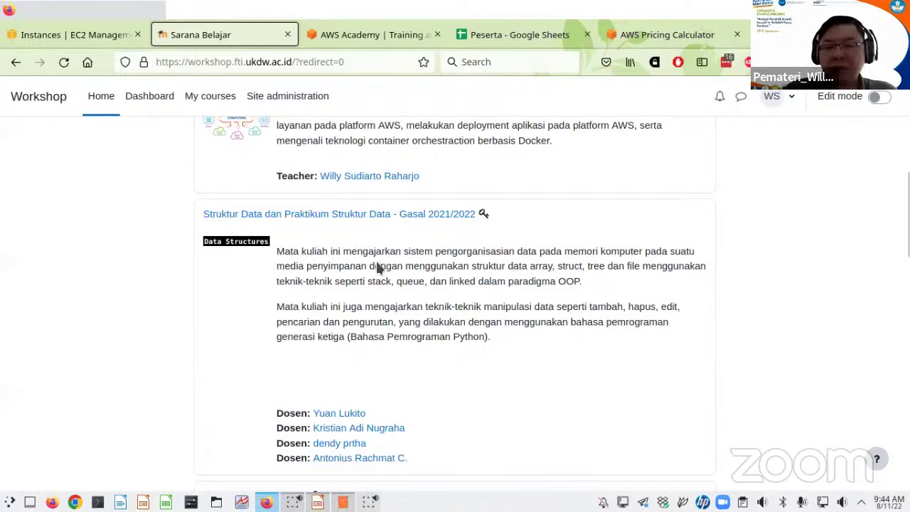
Review the course list further, glance at the Peserta sheet, and return to Sarana Belajar
scroll(358, 299, up, 1)
scroll(357, 297, up, 3)
scroll(357, 297, down, 7)
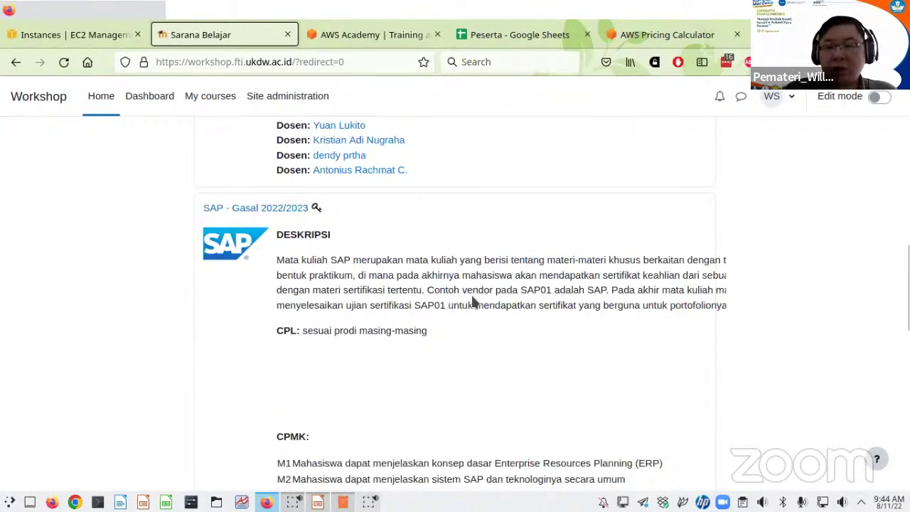
scroll(411, 263, up, 4)
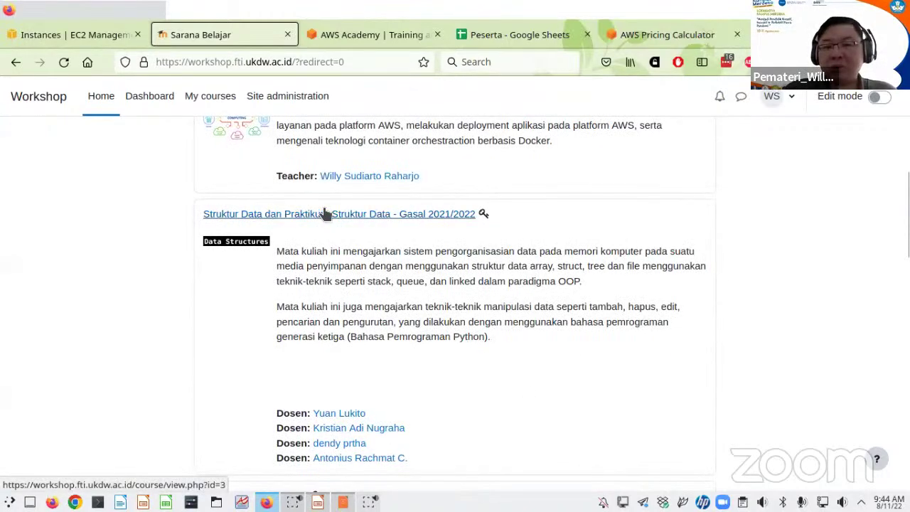
scroll(458, 260, down, 2)
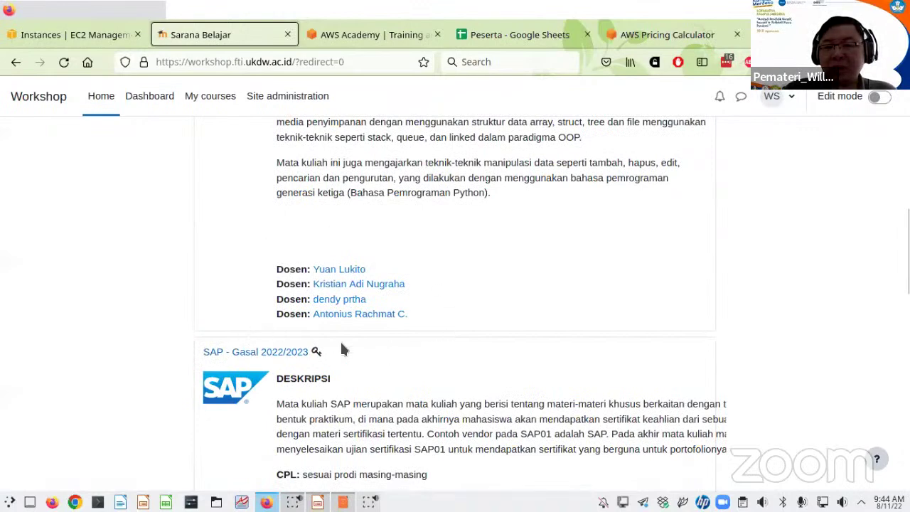
scroll(440, 270, down, 10)
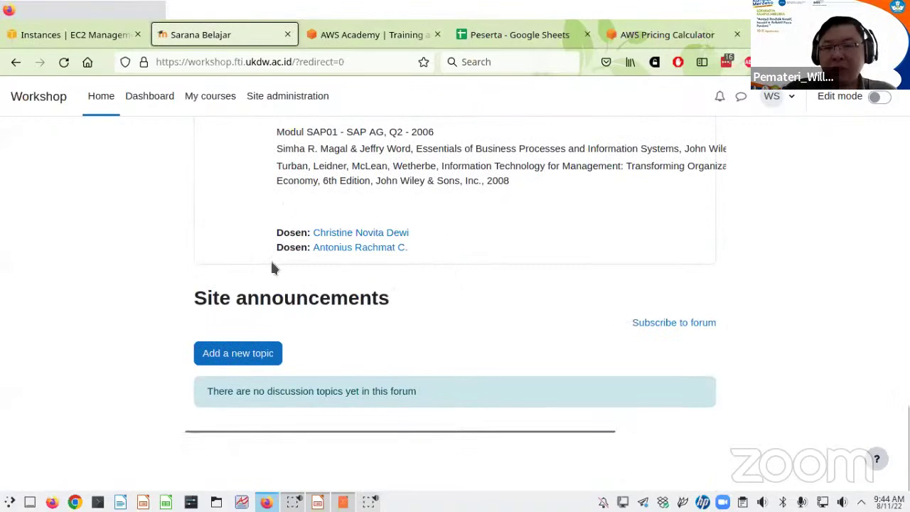
scroll(430, 193, up, 10)
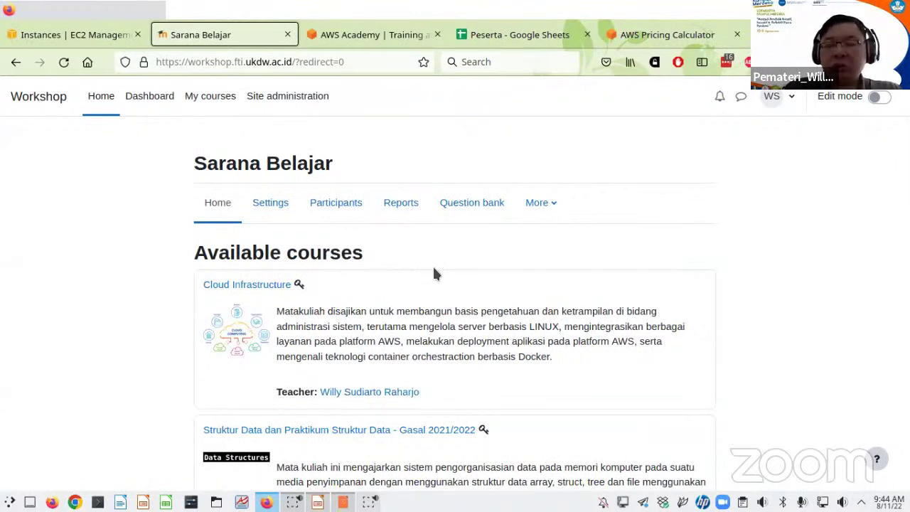
click(494, 38)
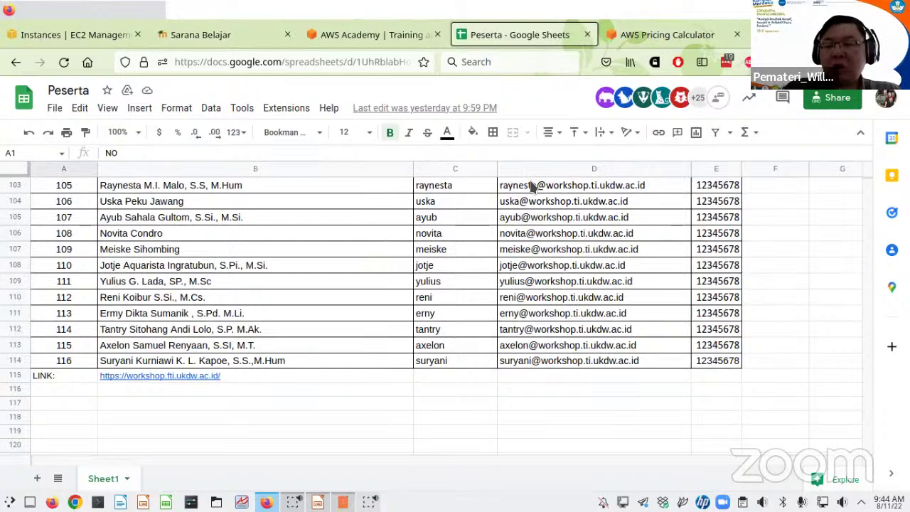
click(225, 34)
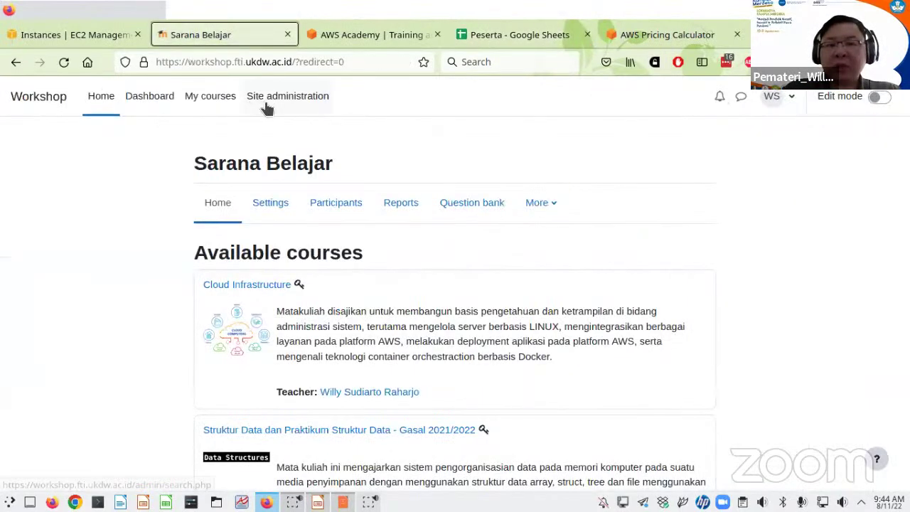
In Site administration, view the Users links and the Assign system roles page
click(301, 110)
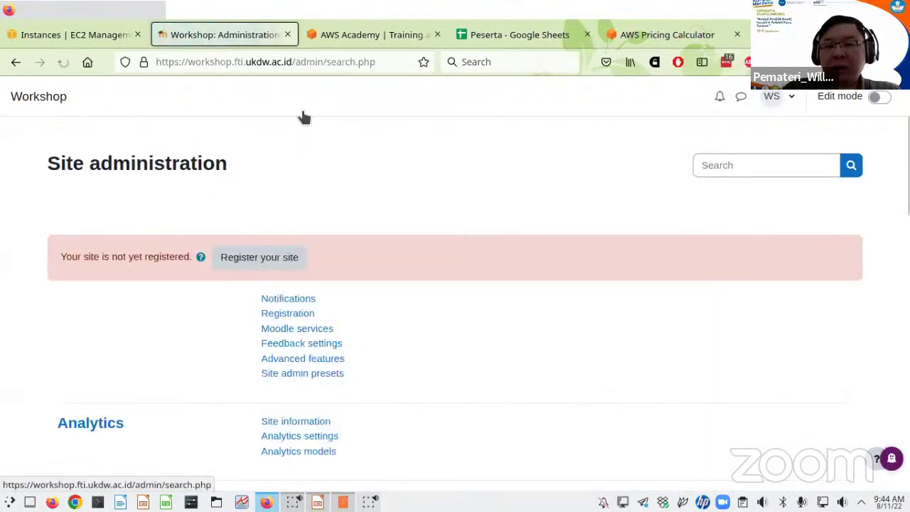
click(135, 203)
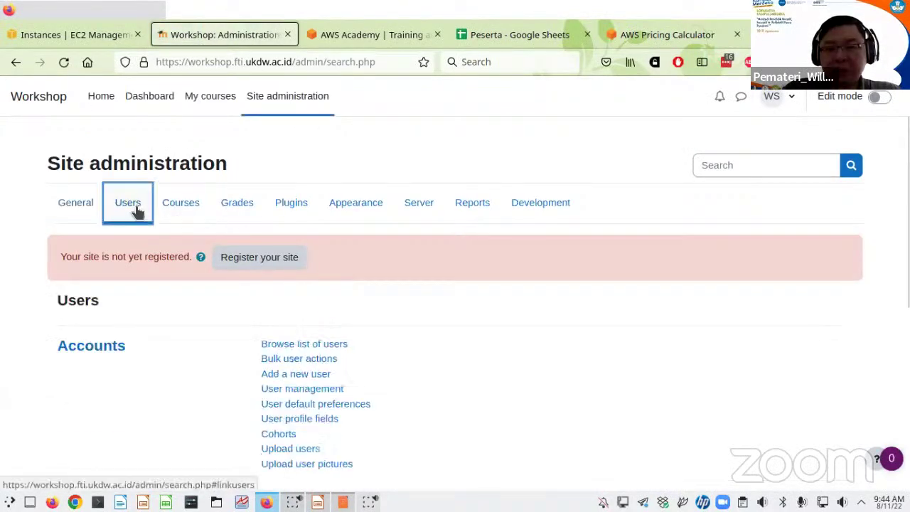
scroll(309, 374, down, 2)
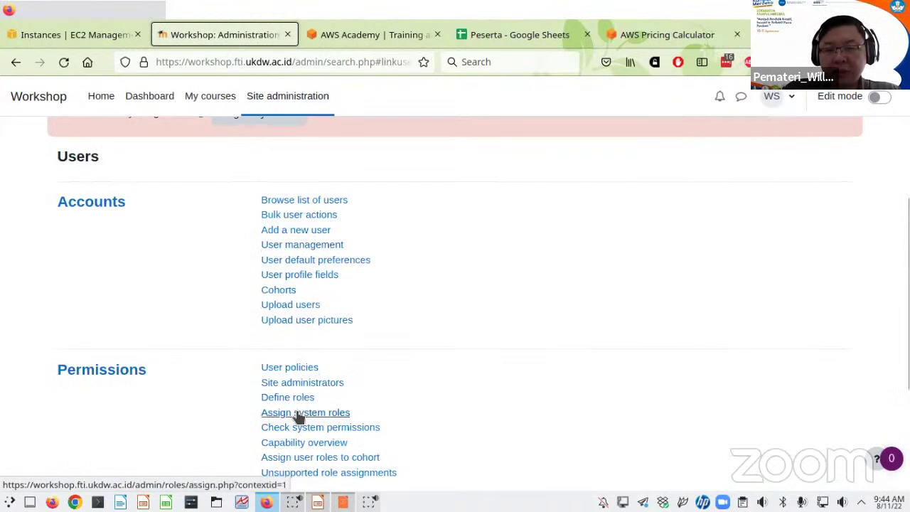
click(298, 415)
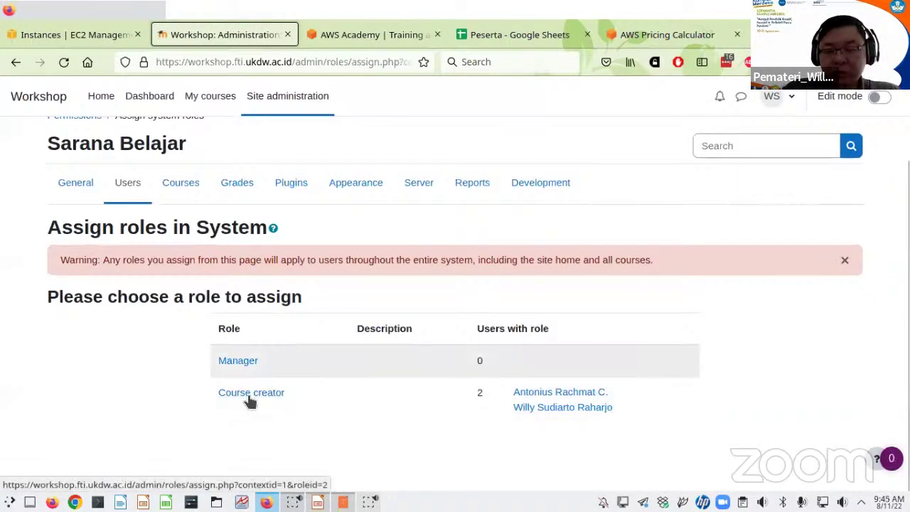
scroll(260, 321, up, 1)
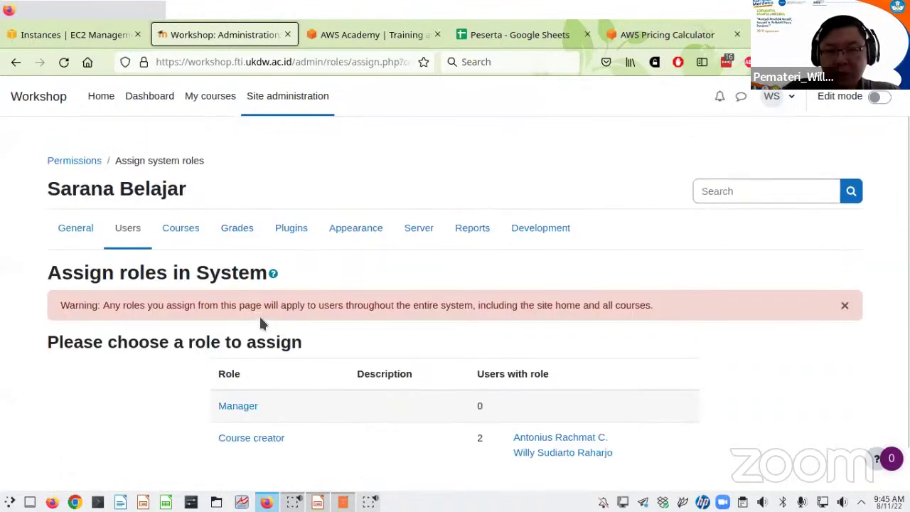
click(131, 233)
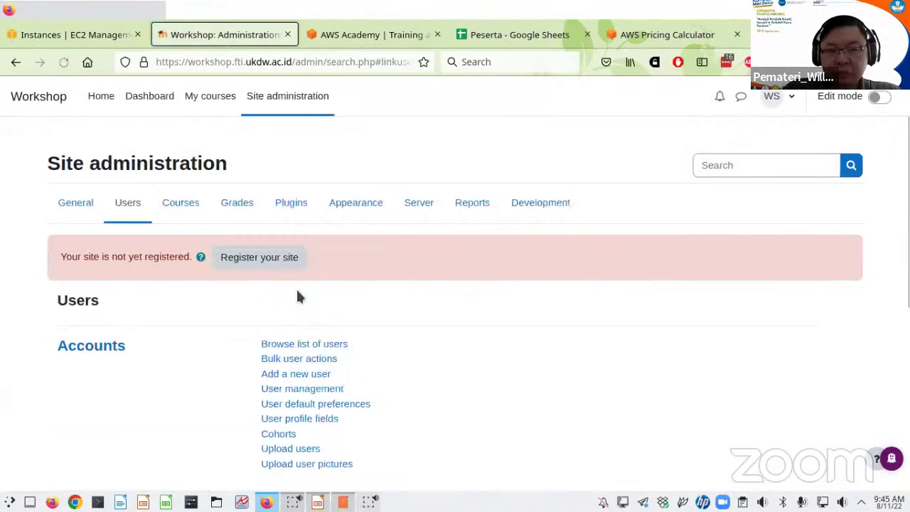
Browse the list of all 302 site users, then show the Courses administration links
click(189, 215)
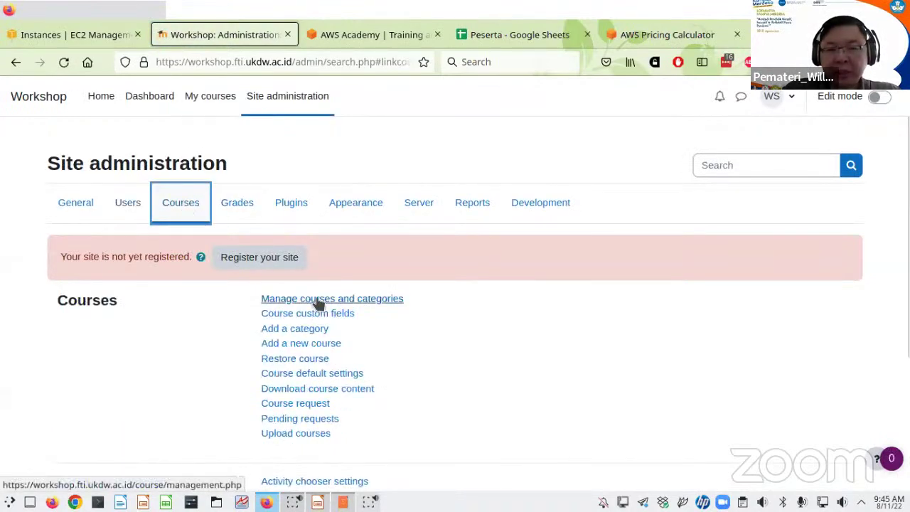
click(129, 210)
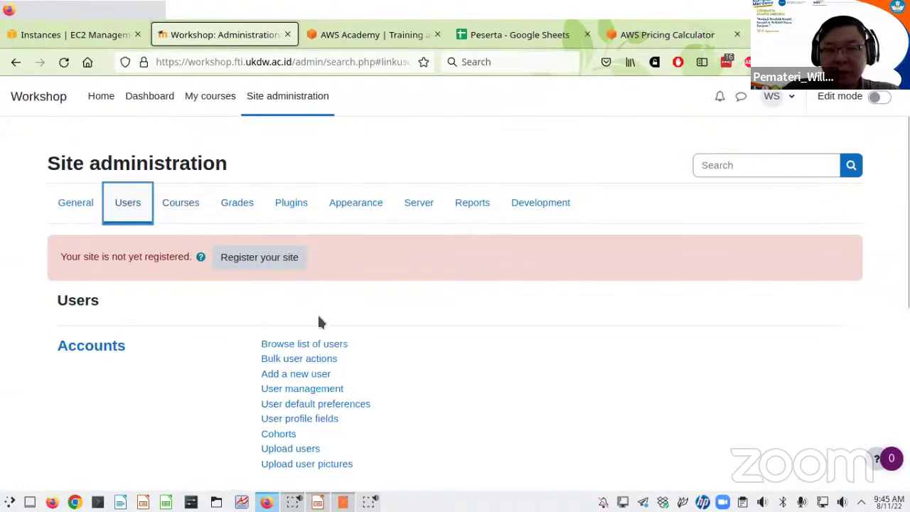
click(319, 344)
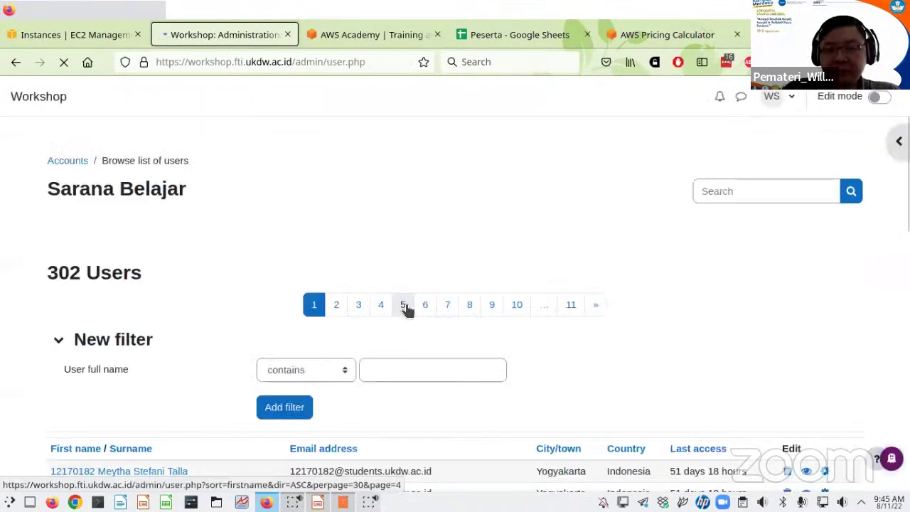
scroll(405, 308, down, 4)
scroll(406, 309, up, 5)
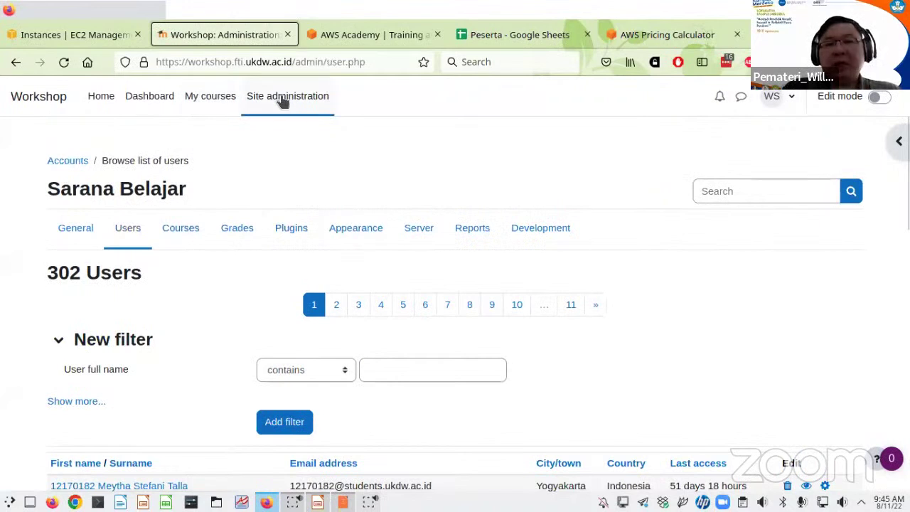
click(282, 98)
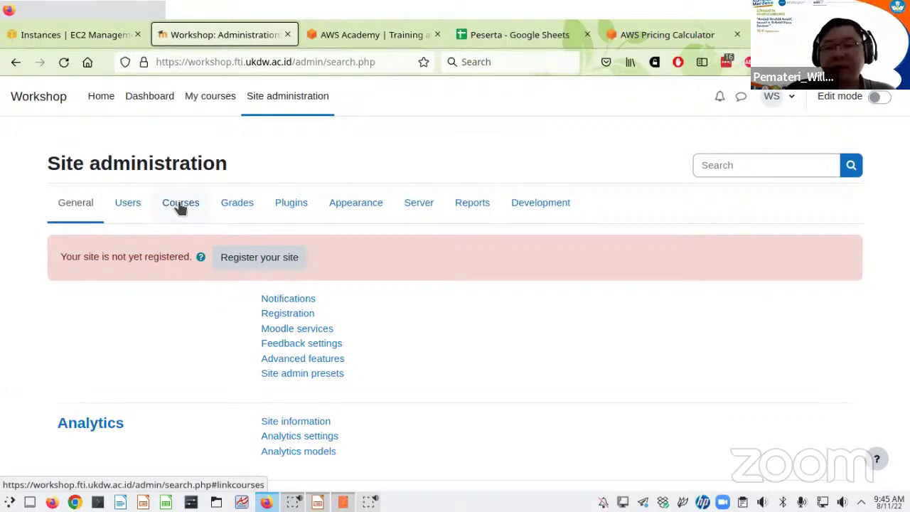
click(180, 204)
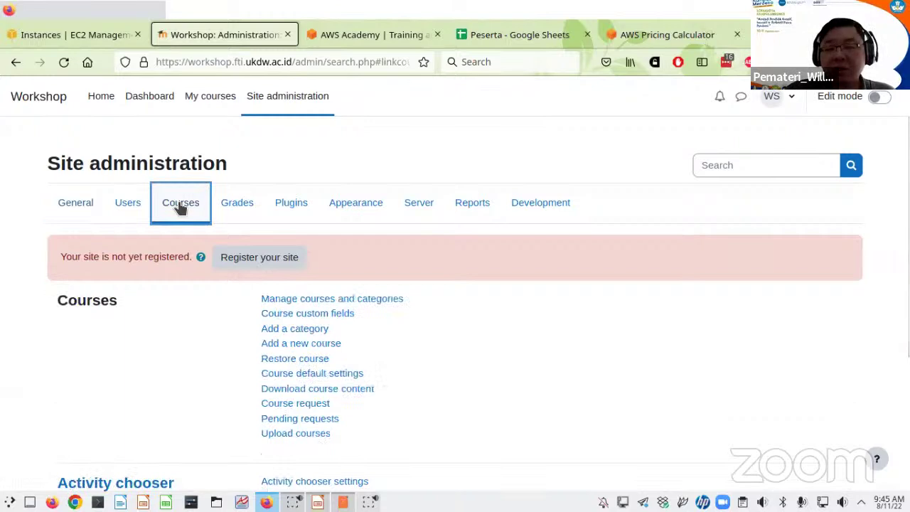
Open Manage courses and categories, expand Sarjana to show Informatika, and start a new category
click(319, 300)
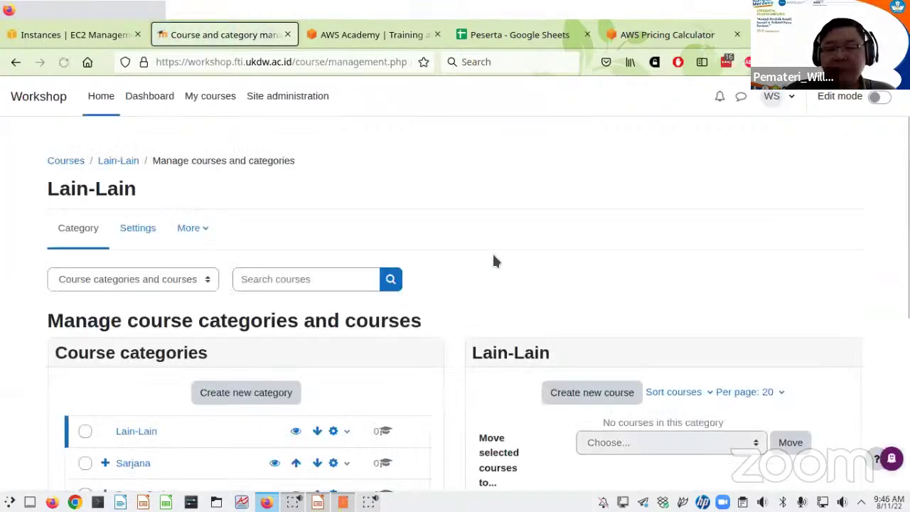
scroll(491, 256, down, 2)
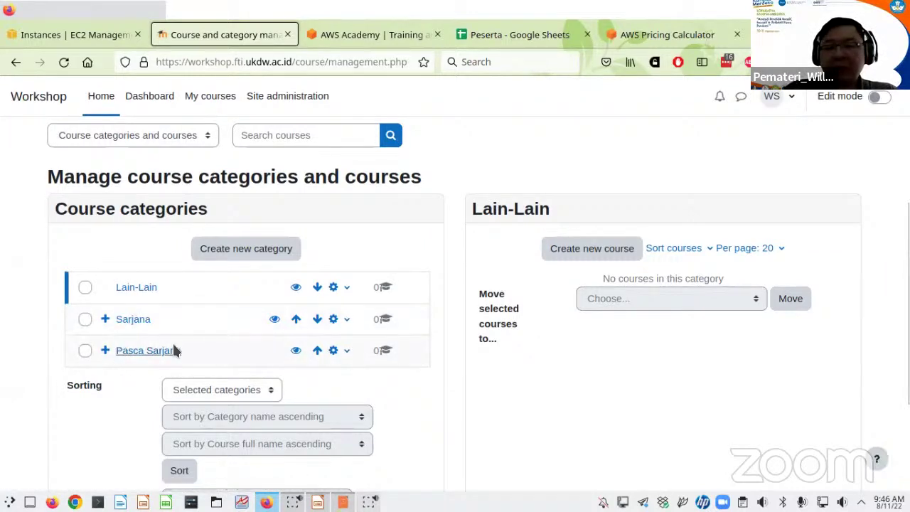
click(105, 320)
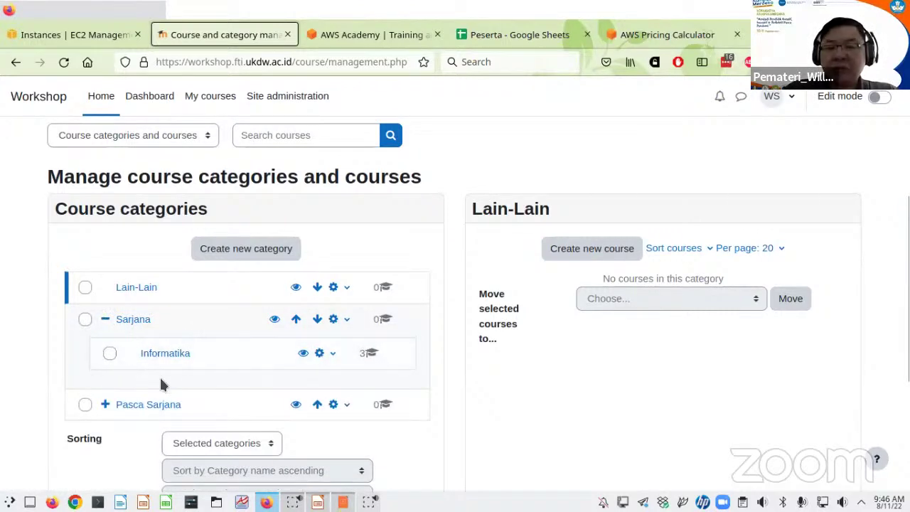
click(246, 255)
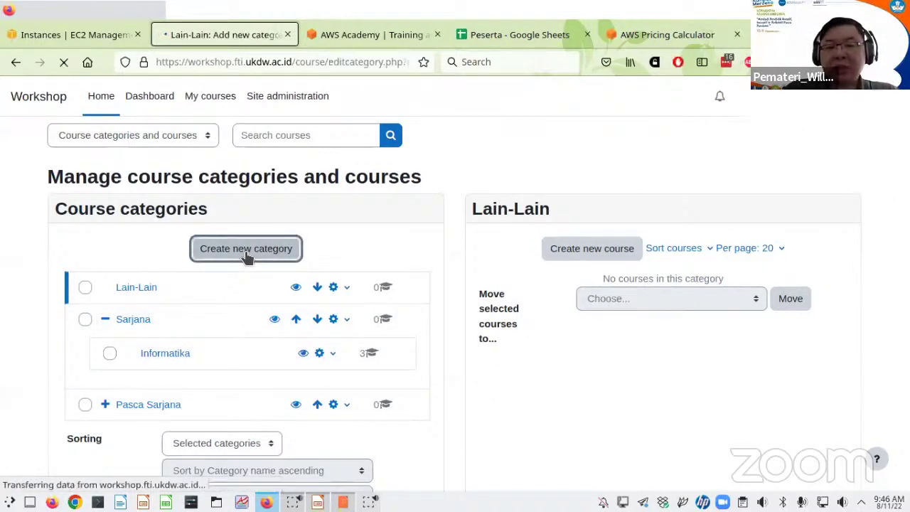
Create the category 'Sistem Informasi' with ID number SI under parent Sarjana
click(307, 349)
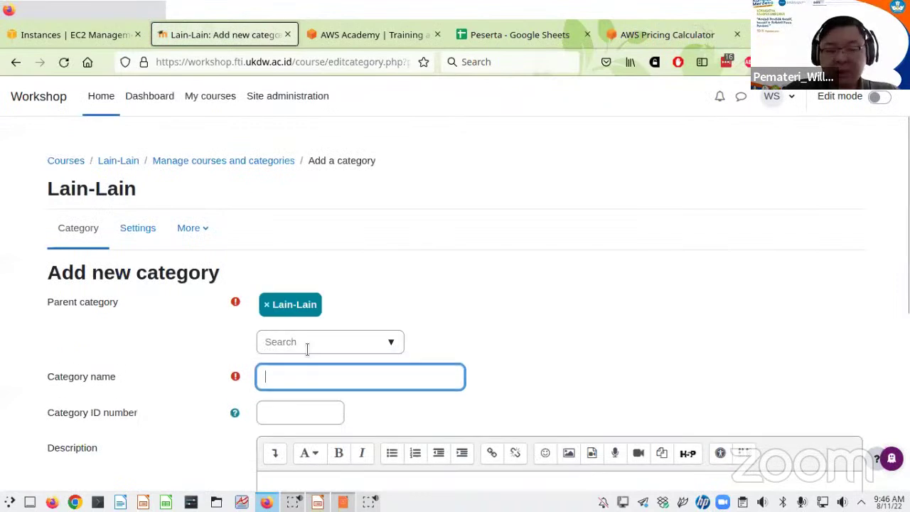
text(Sistem Informasi)
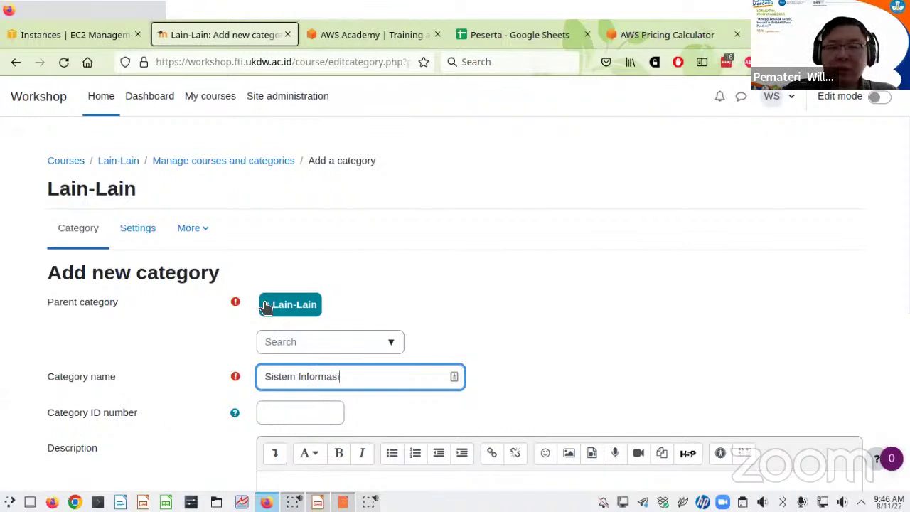
click(268, 305)
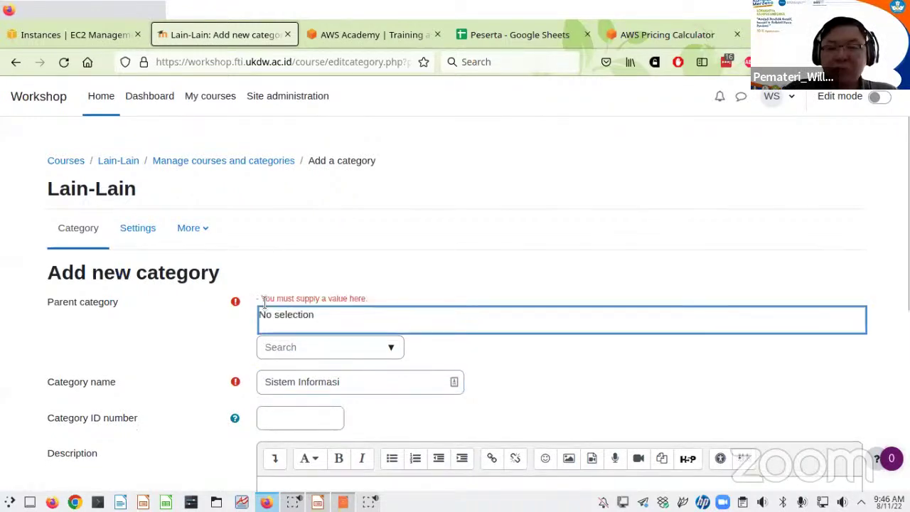
click(390, 347)
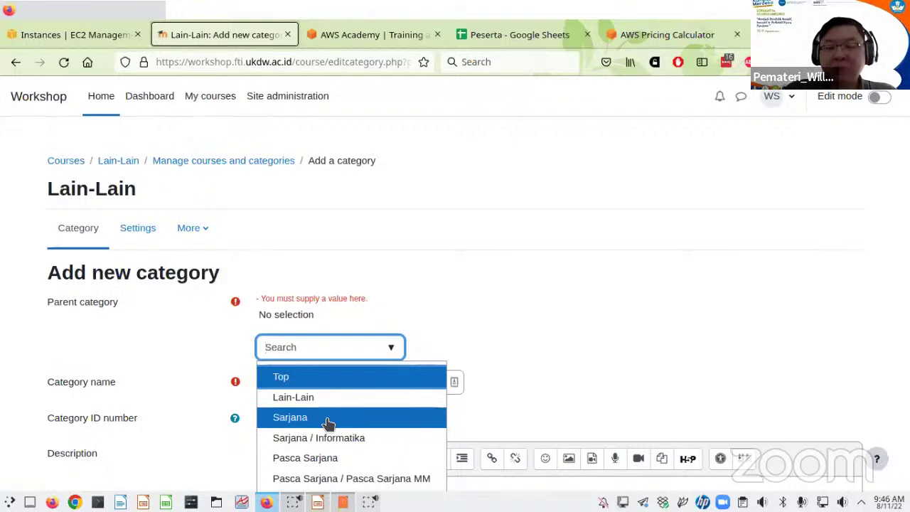
click(326, 419)
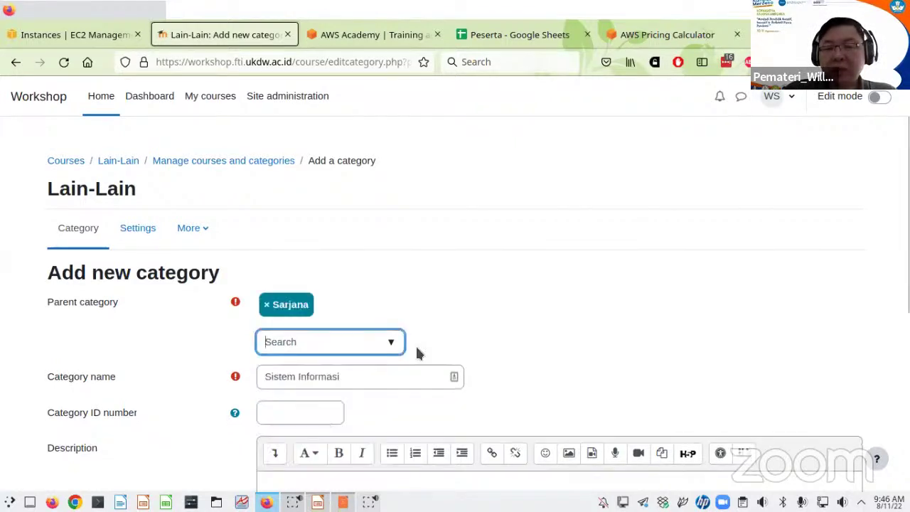
click(457, 312)
click(304, 403)
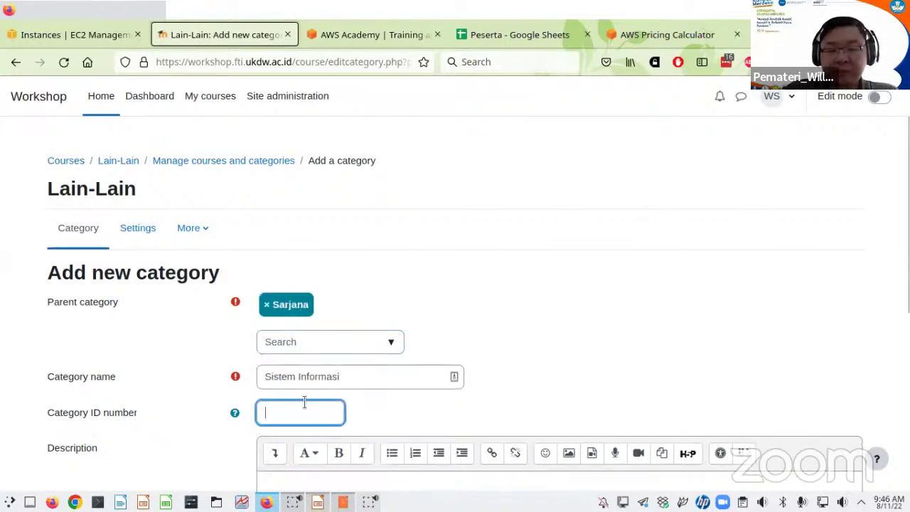
scroll(480, 379, down, 5)
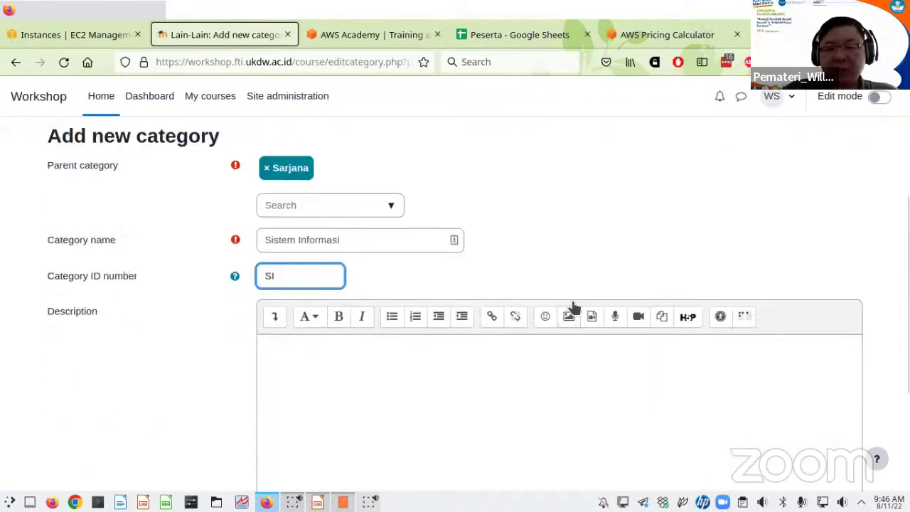
click(286, 402)
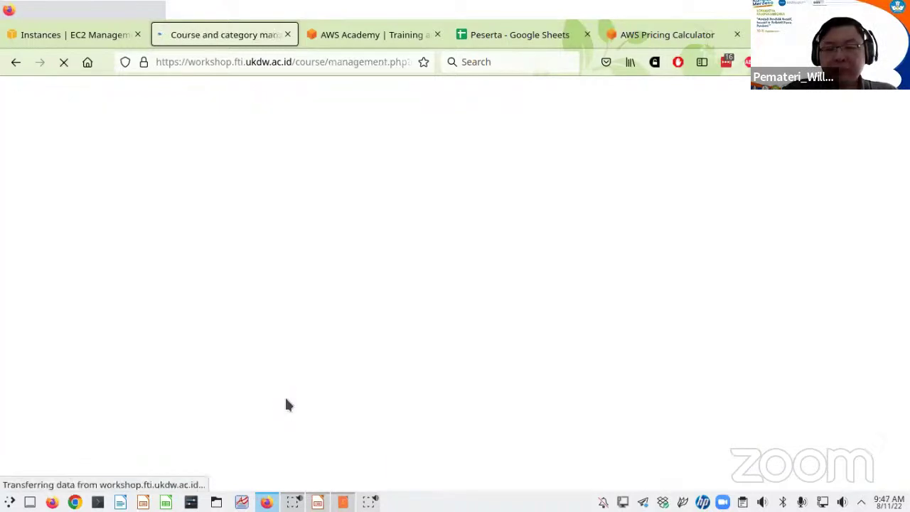
Expand Pasca Sarjana in the category list to reveal Pasca Sarjana MM
scroll(252, 349, down, 5)
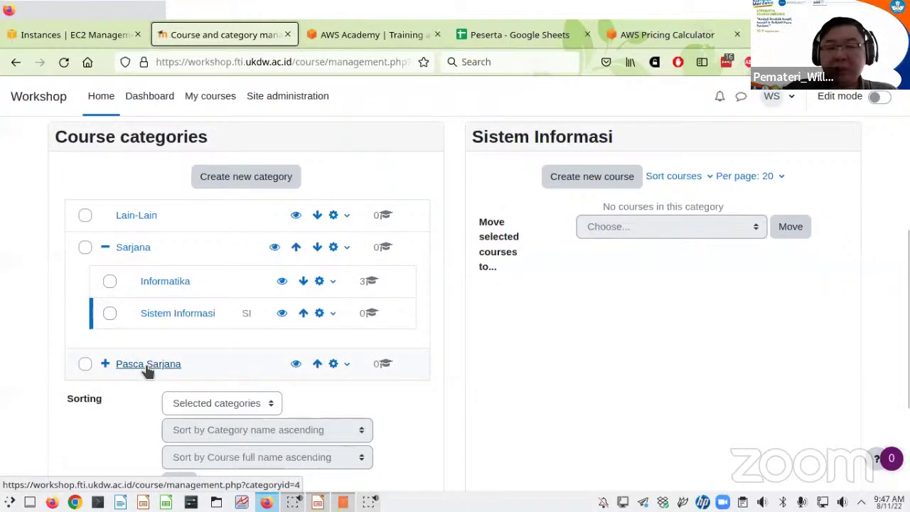
click(105, 364)
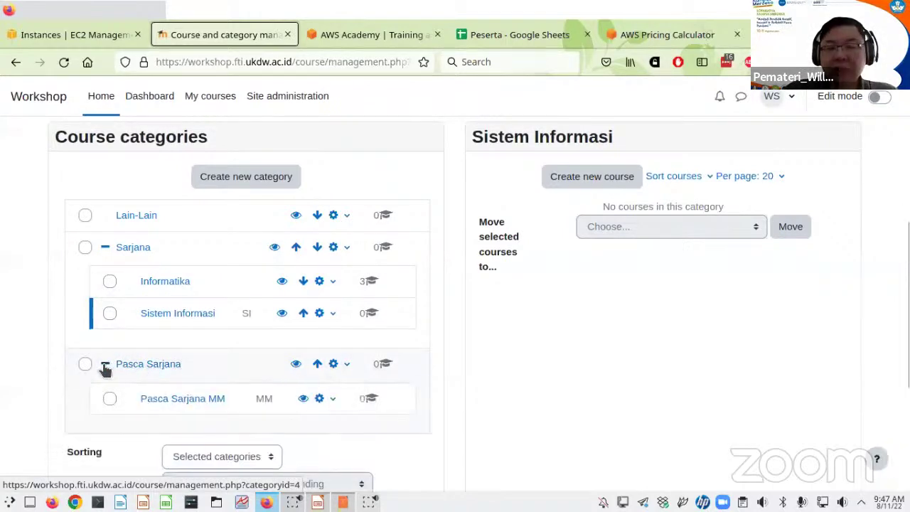
Create the category 'Magister Ilmu Komputer' with ID number MIK under parent Pasca Sarjana
click(254, 185)
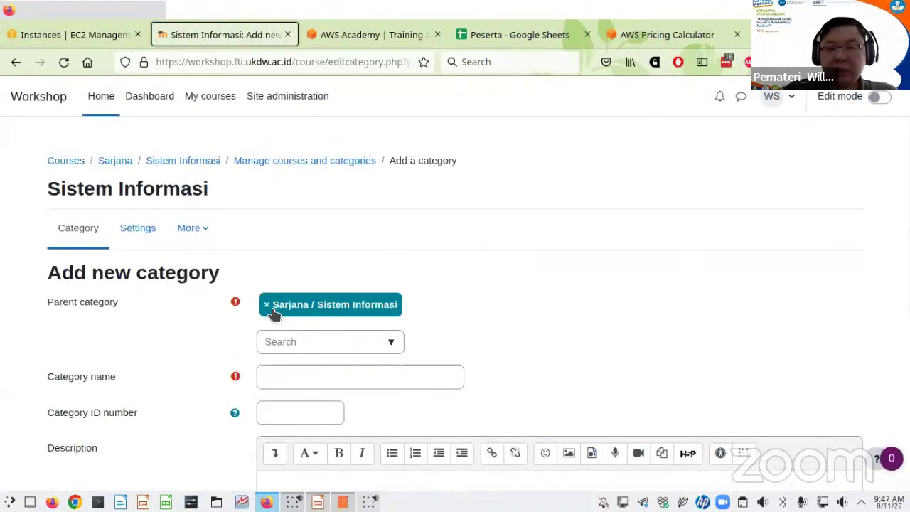
click(267, 307)
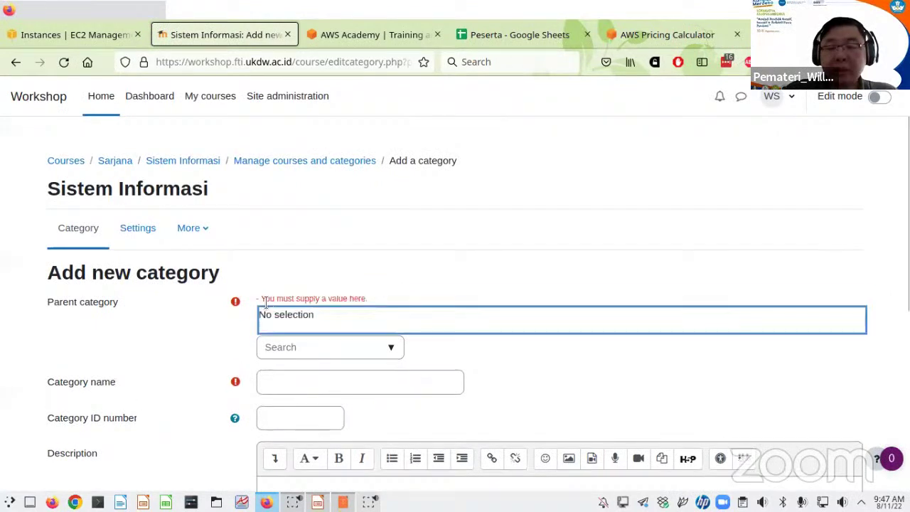
click(382, 354)
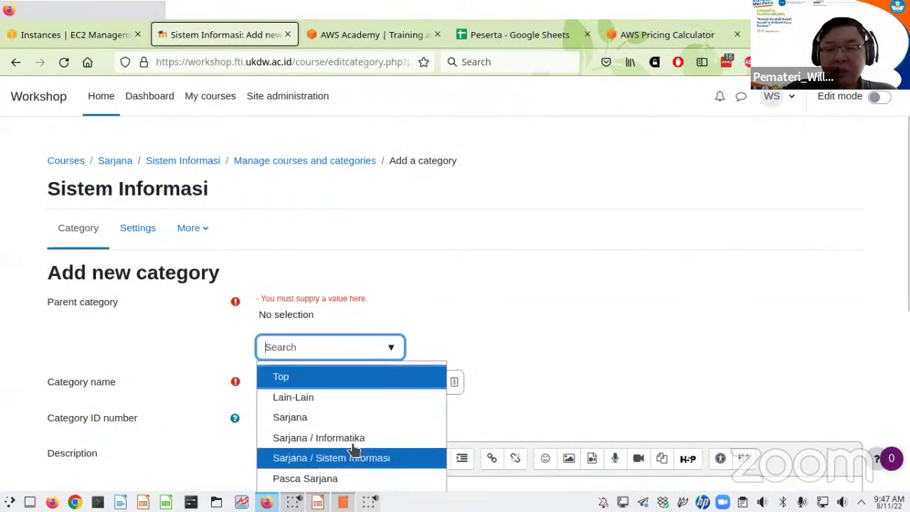
click(355, 478)
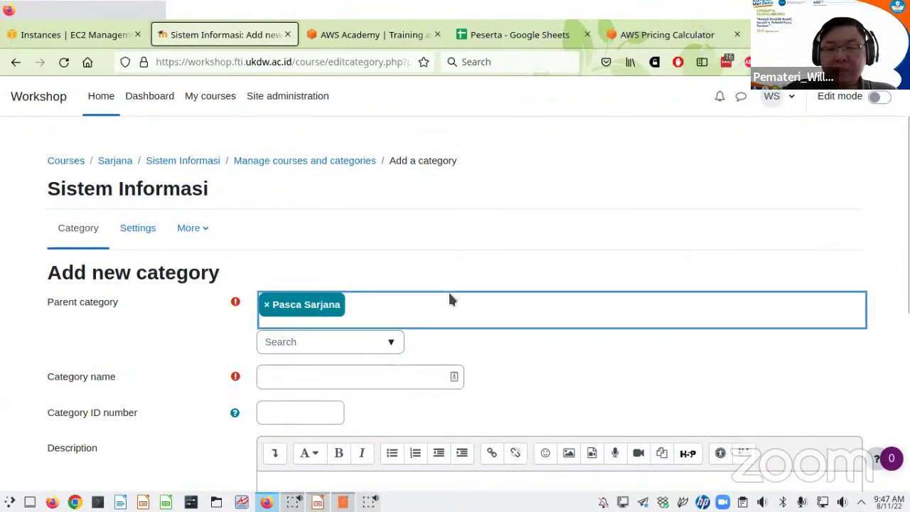
scroll(449, 298, down, 2)
click(327, 308)
text(Magister Ilmu)
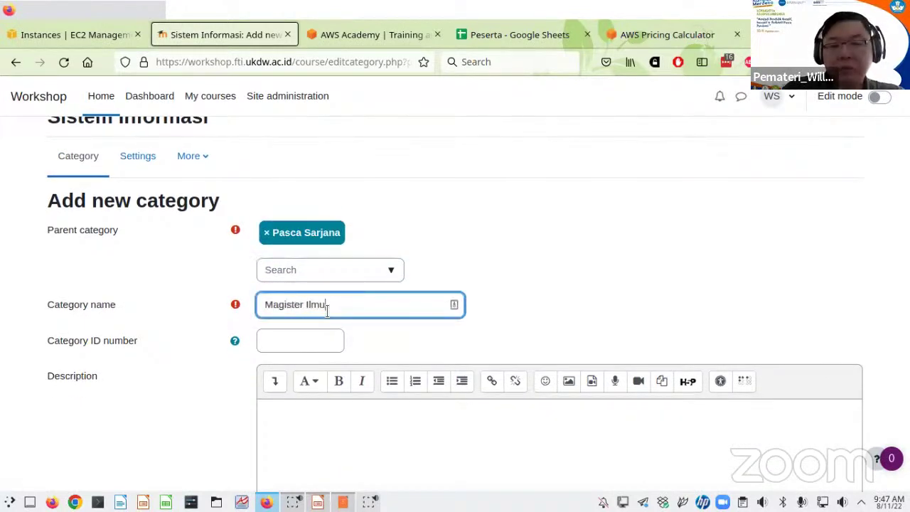
text( Komputer)
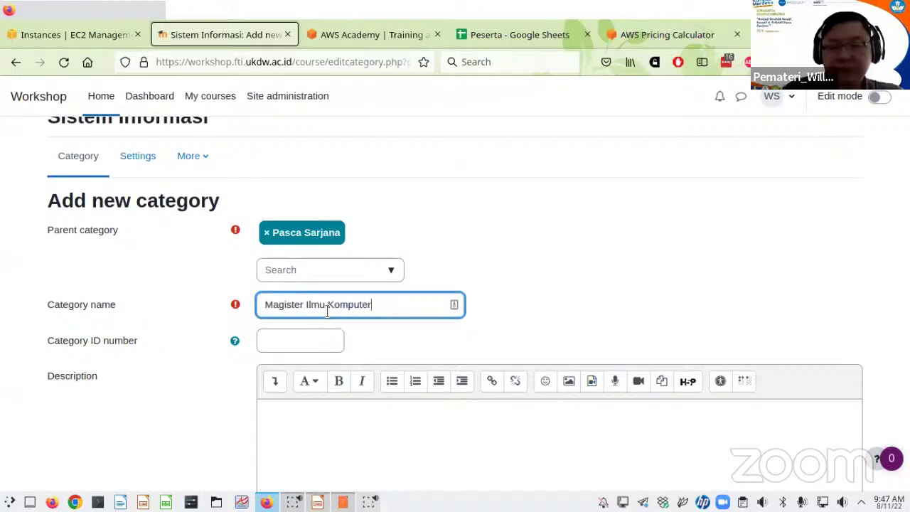
key(Tab)
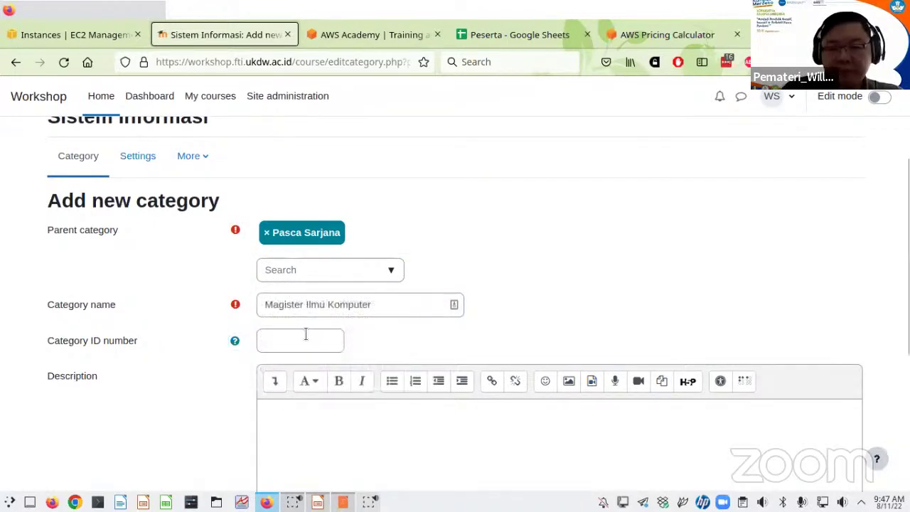
click(278, 341)
text(MIK)
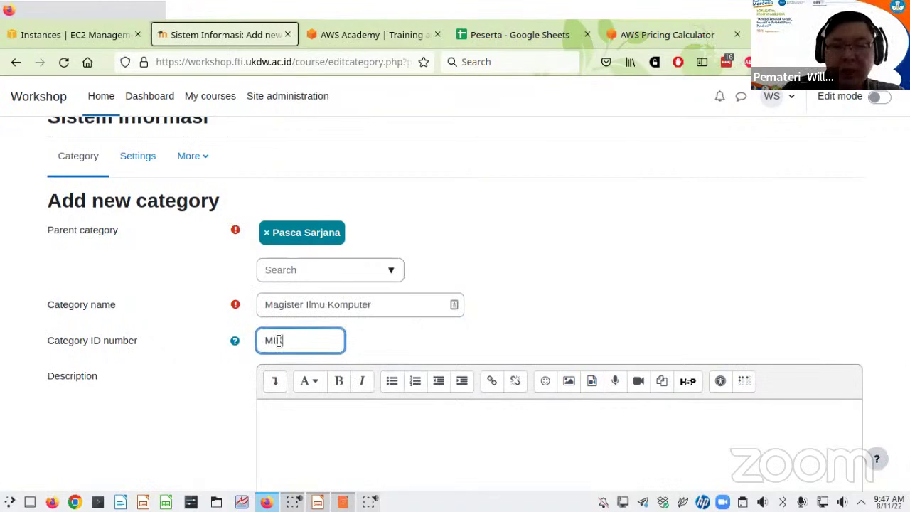
click(474, 338)
scroll(472, 338, down, 5)
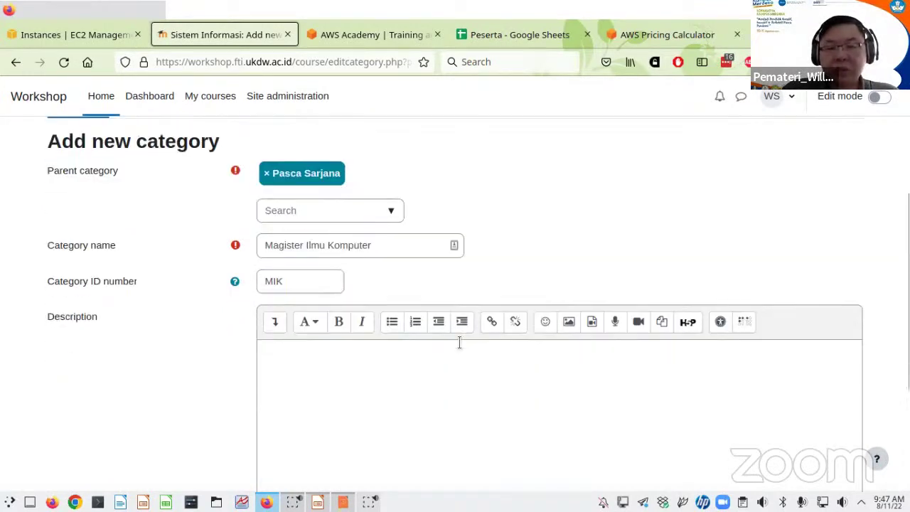
click(298, 416)
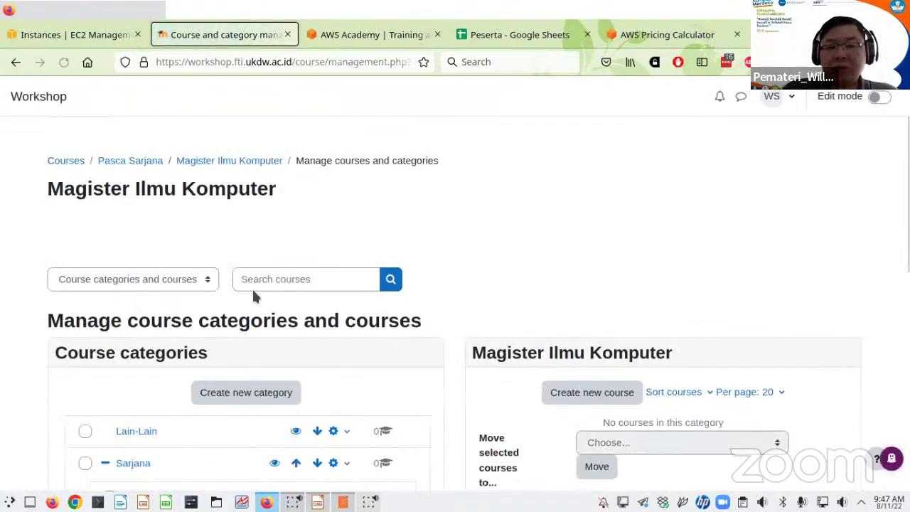
Move Lain-Lain below Sarjana and Pasca Sarjana, then hide it
scroll(234, 320, down, 3)
scroll(221, 334, down, 3)
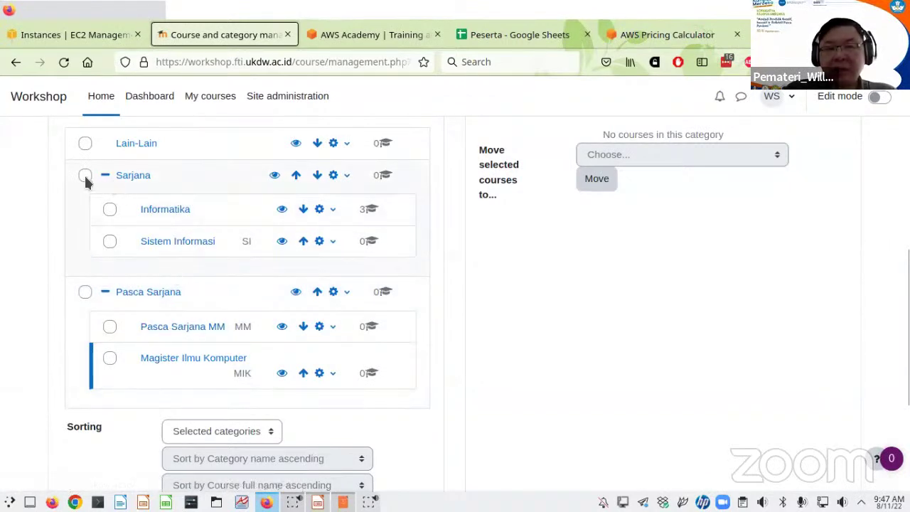
click(316, 146)
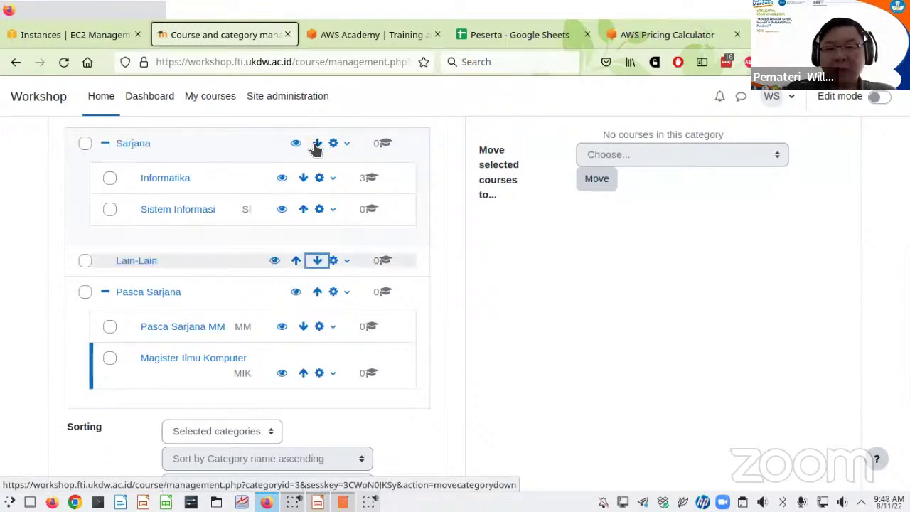
click(317, 261)
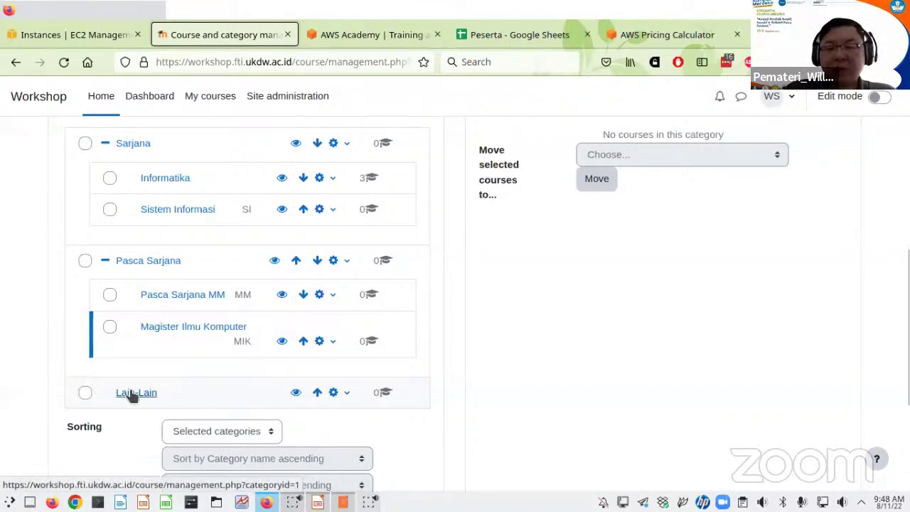
click(296, 393)
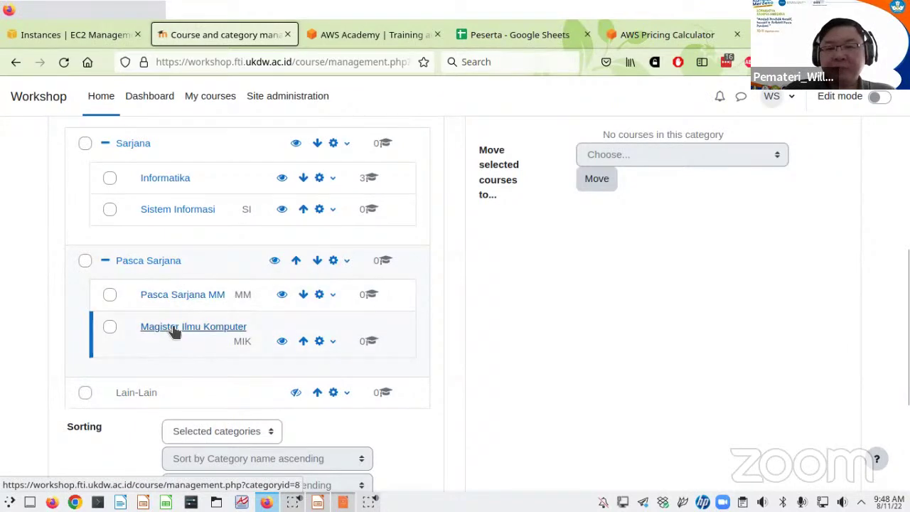
scroll(412, 319, up, 2)
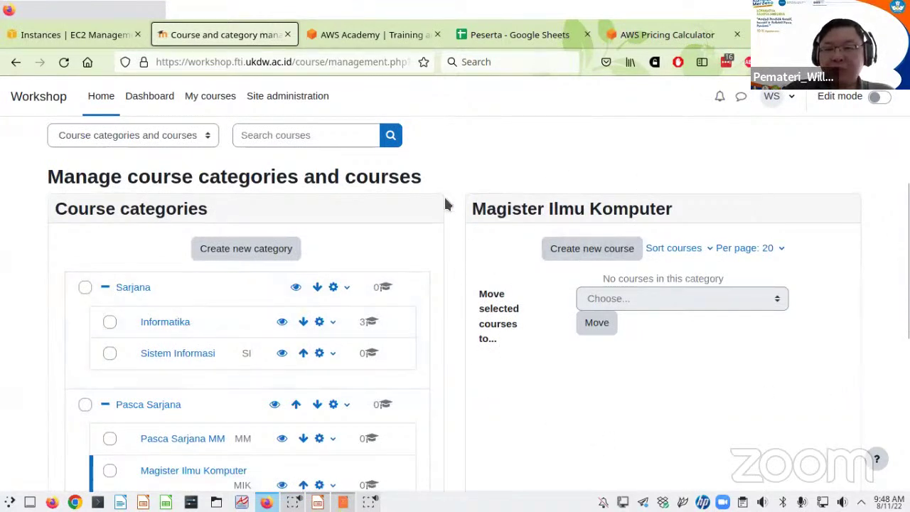
drag(462, 201, 772, 340)
Select the Sistem Informasi category and begin creating a new course in it
click(817, 386)
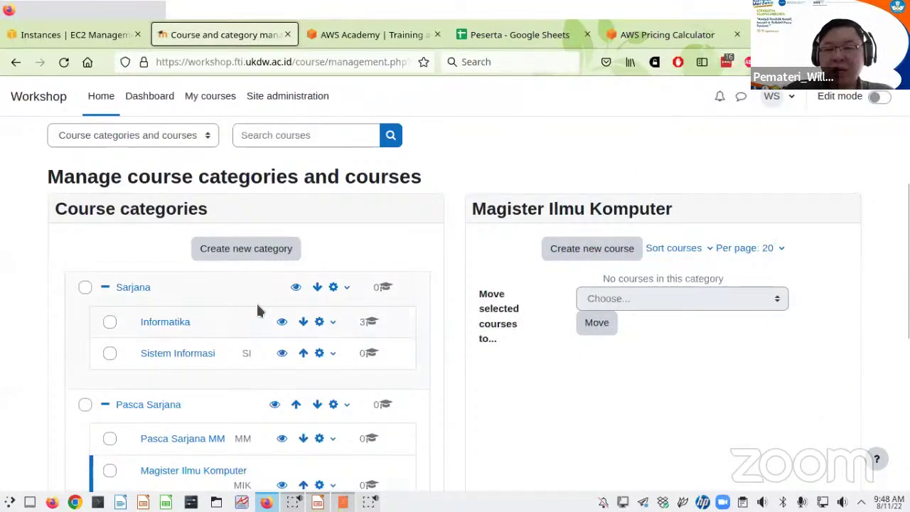
click(192, 356)
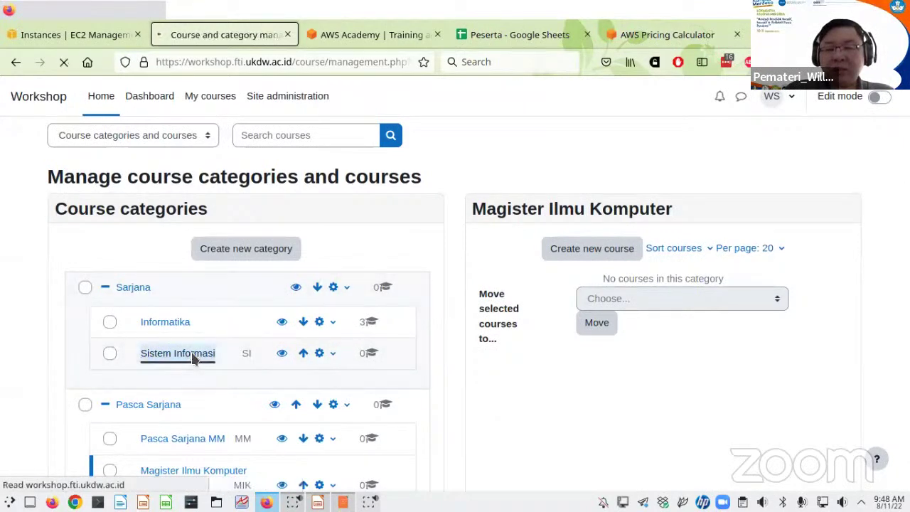
scroll(622, 346, down, 5)
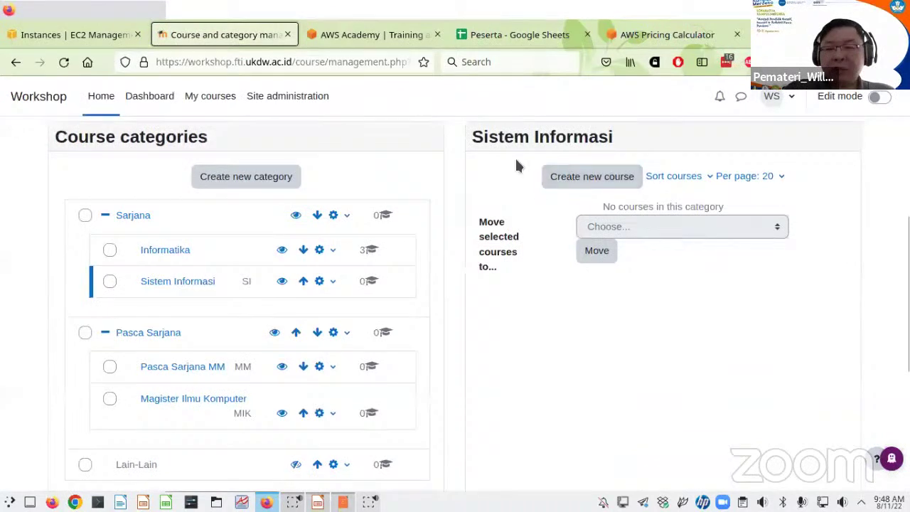
drag(475, 135, 572, 136)
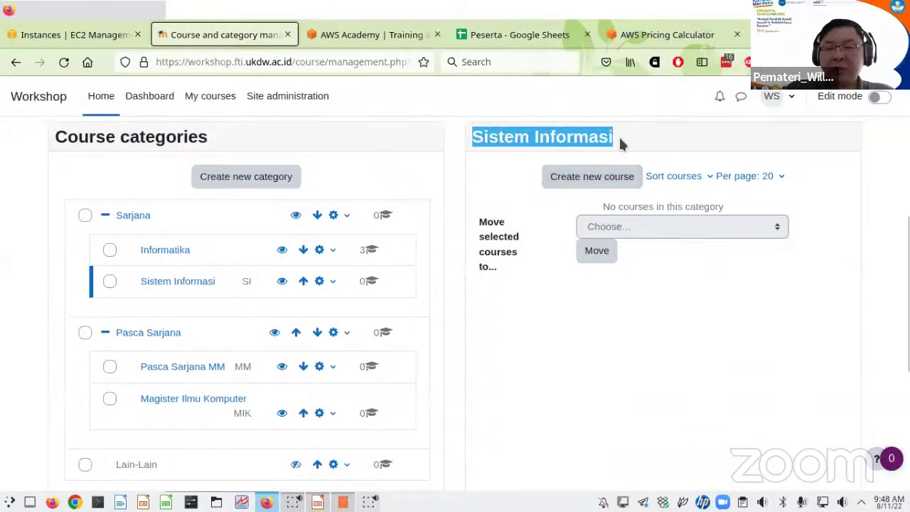
click(597, 173)
Enter course full name 'Pengantar Sistem Informasi' and short name 'PSI'
scroll(390, 219, down, 3)
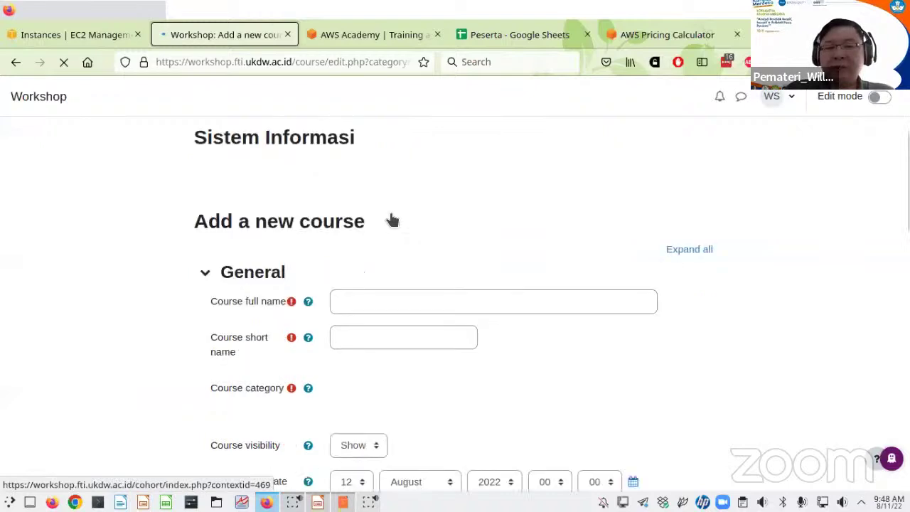
click(453, 211)
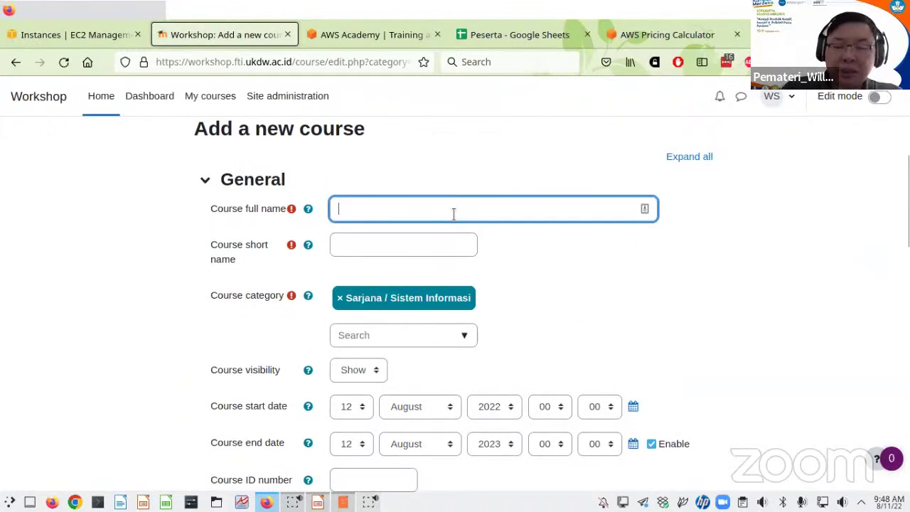
text(Pengantar Sistem Informasi)
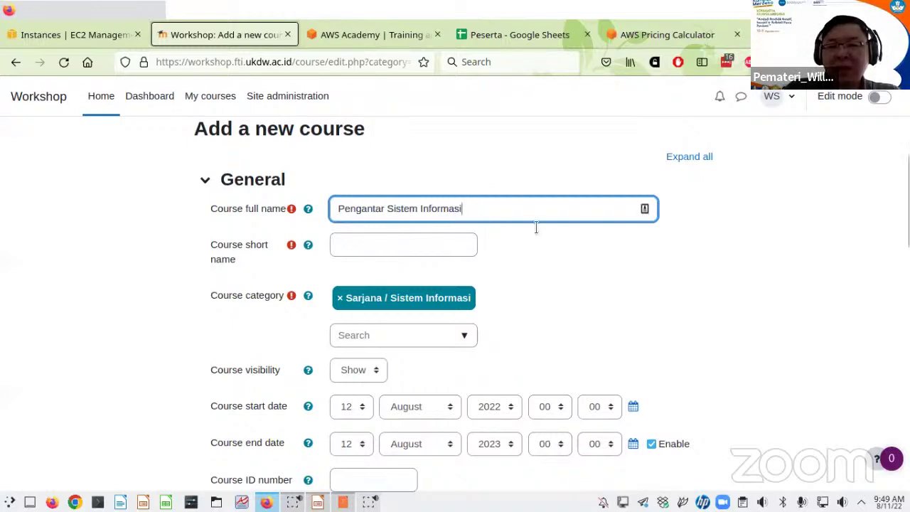
click(427, 243)
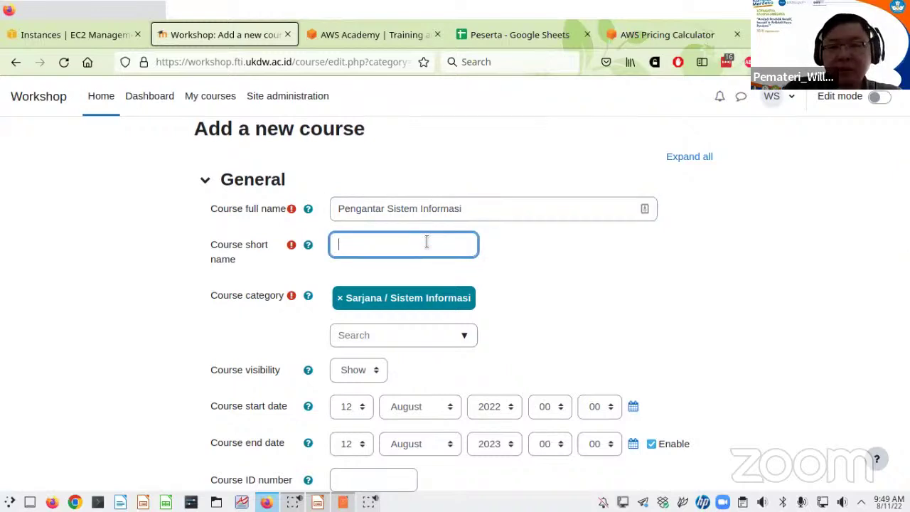
text(PS)
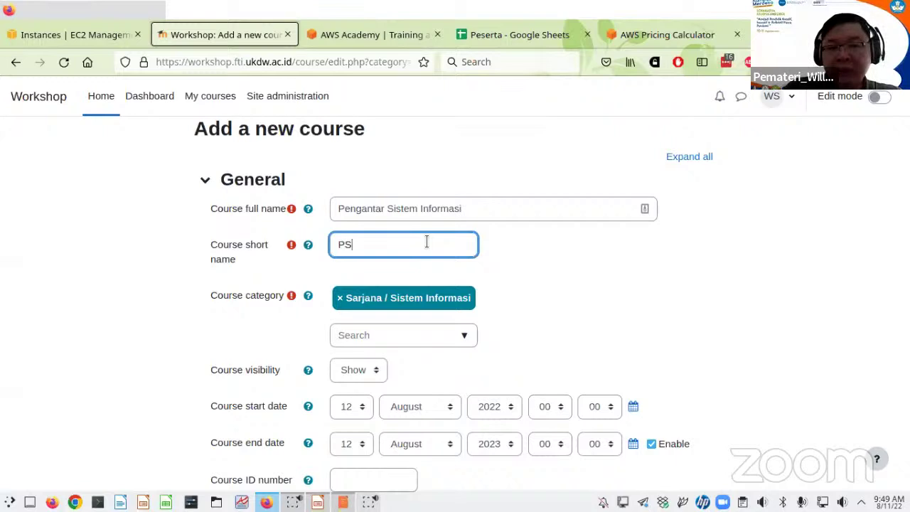
text(I)
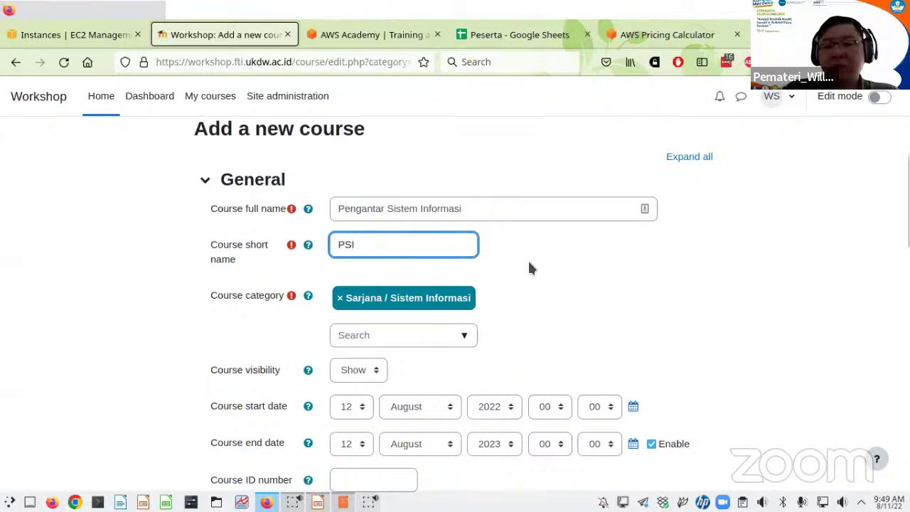
drag(483, 207, 290, 206)
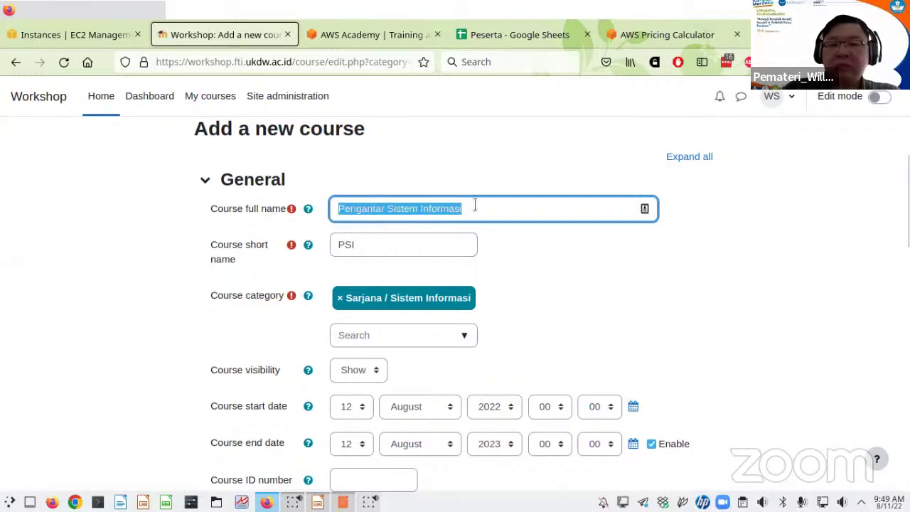
click(398, 246)
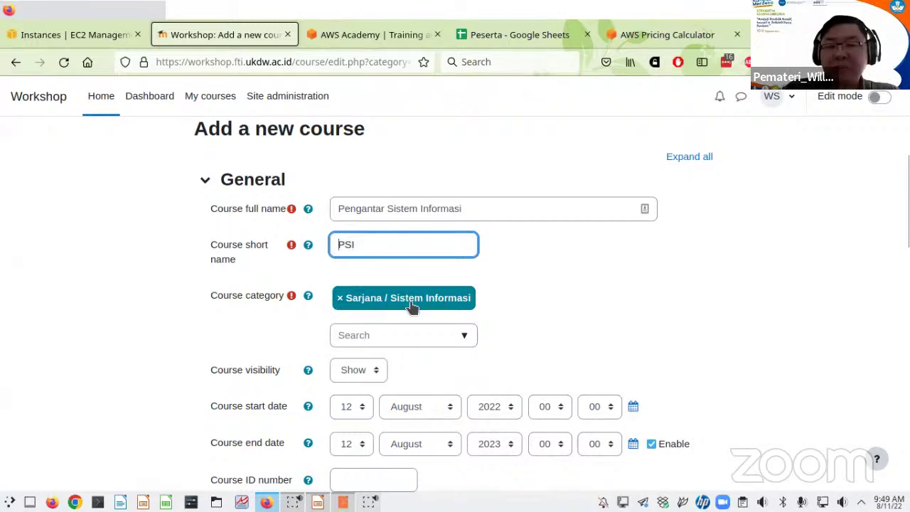
Set the course start date to 15 August 2022
click(507, 307)
scroll(508, 309, down, 3)
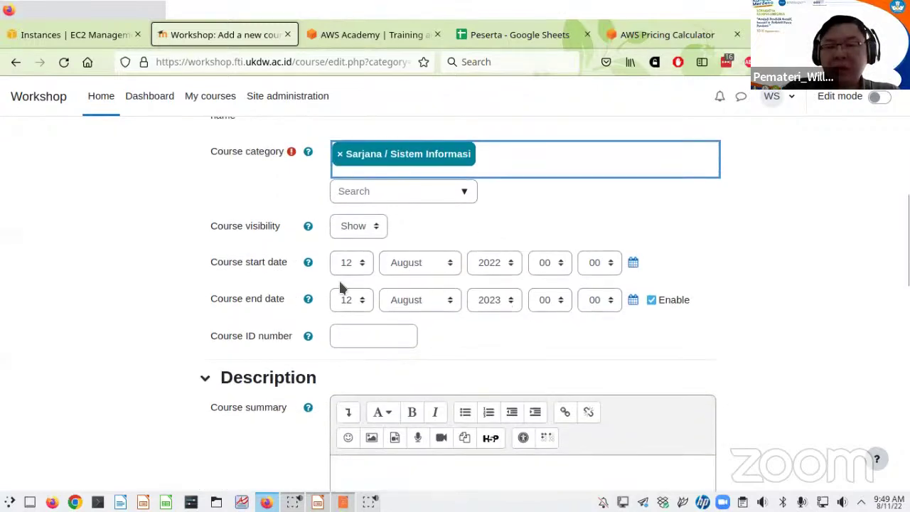
click(506, 242)
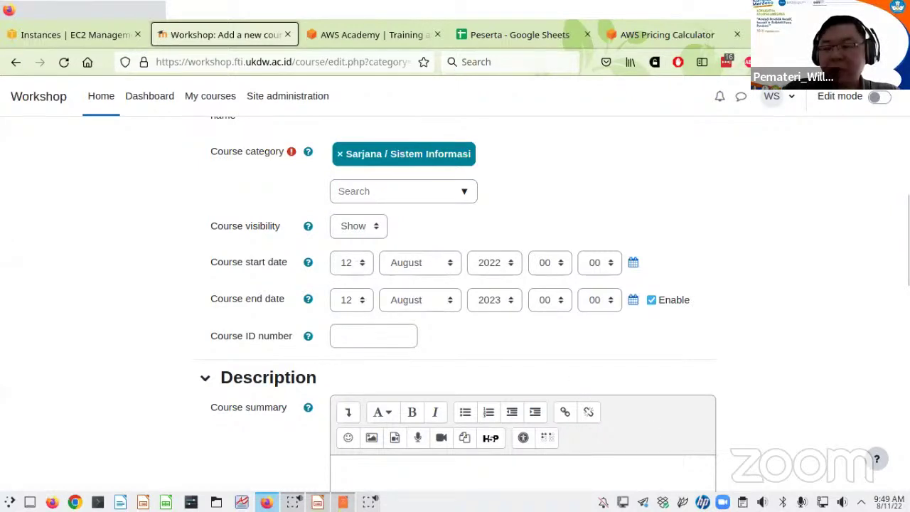
click(888, 501)
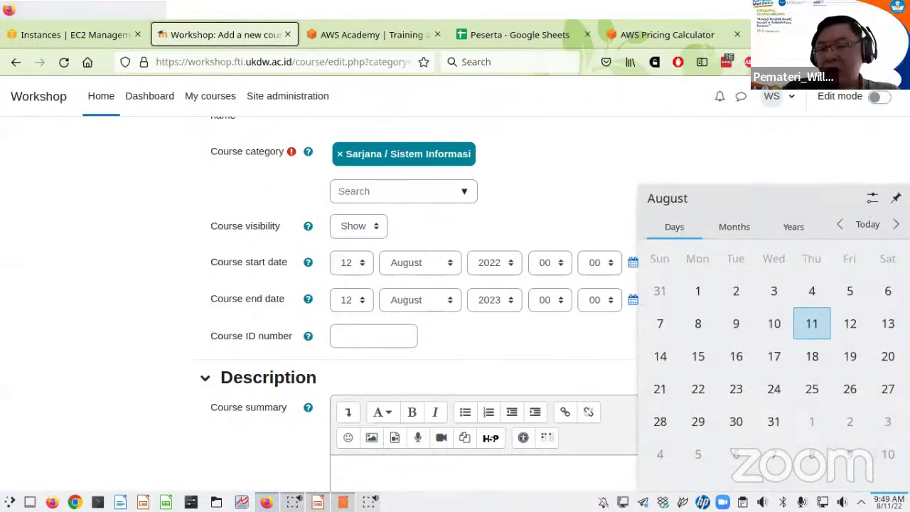
click(347, 263)
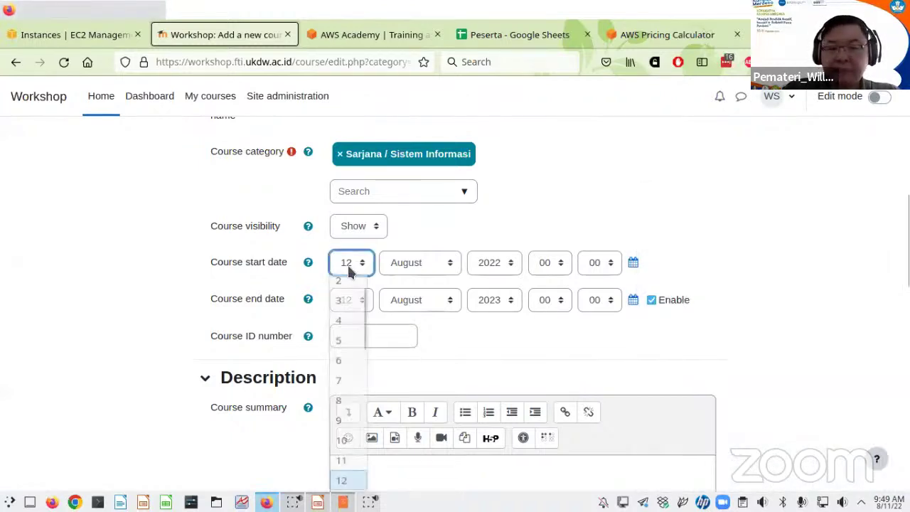
scroll(341, 356, down, 3)
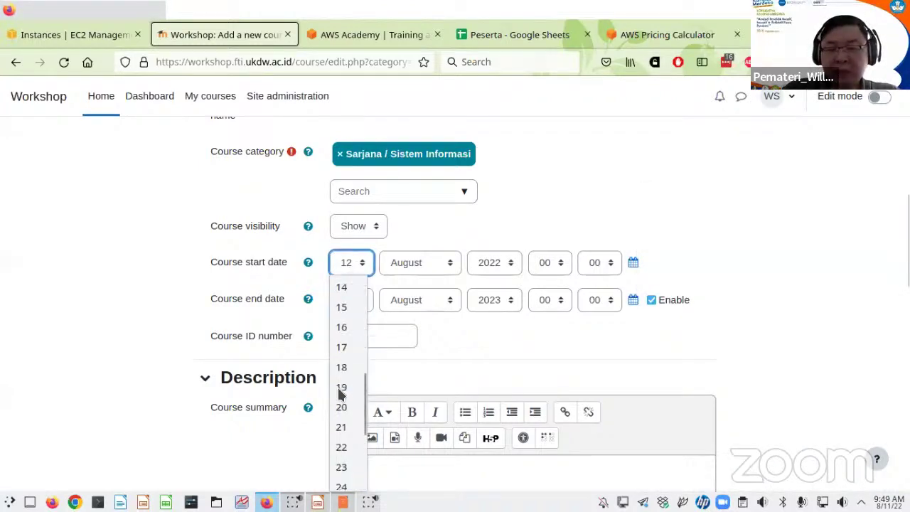
click(341, 308)
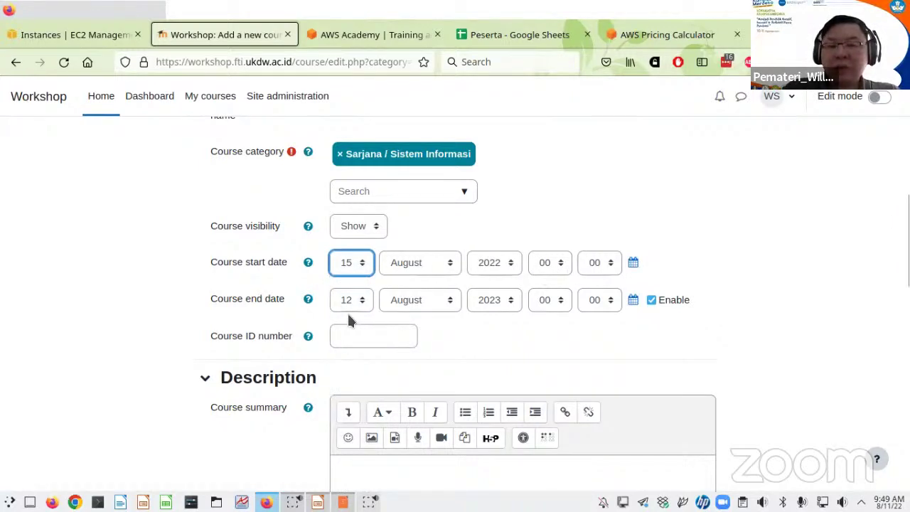
Set the course end date to 31 January 2023
click(438, 303)
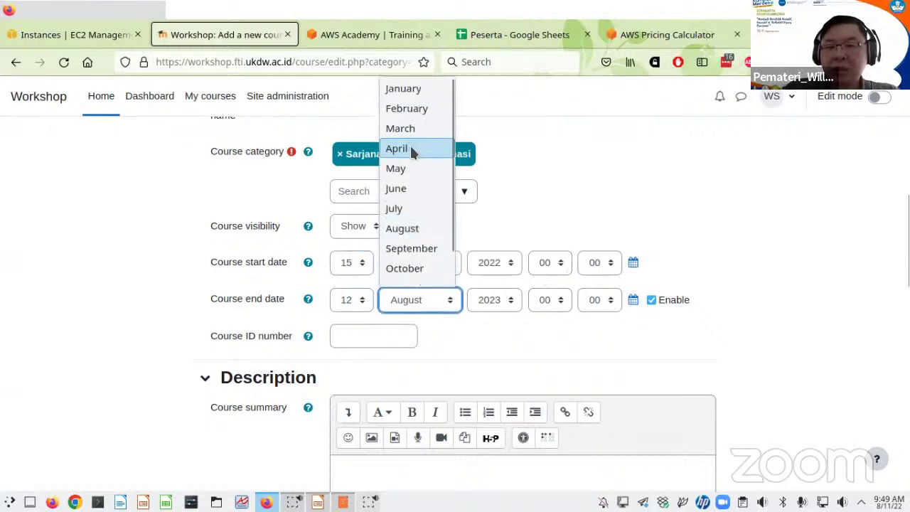
click(422, 88)
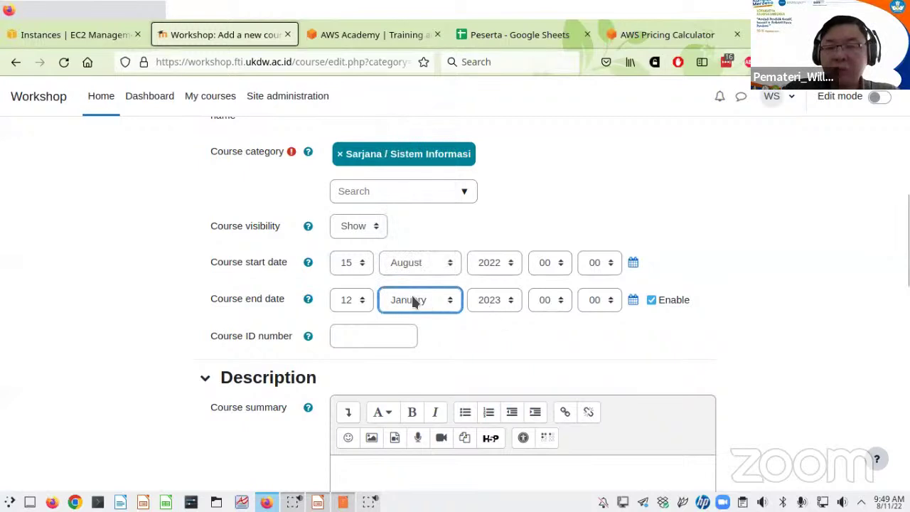
click(361, 300)
scroll(347, 256, down, 2)
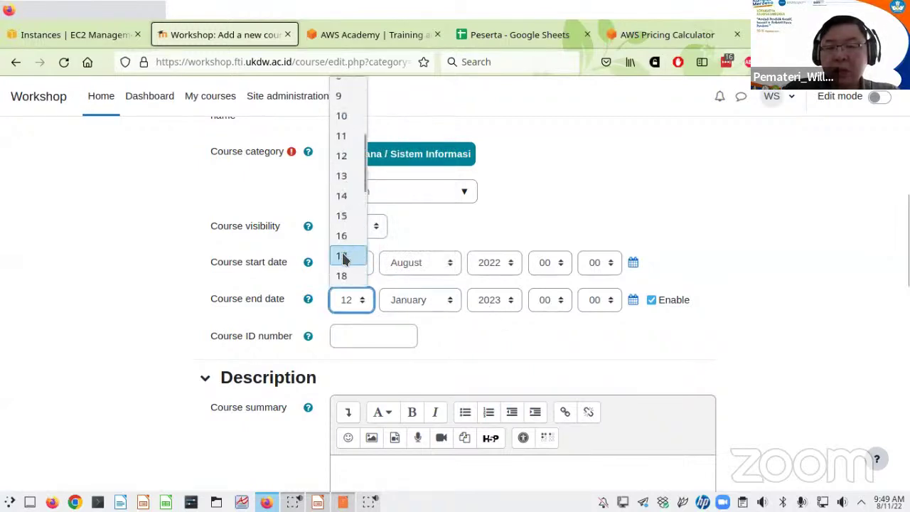
scroll(341, 270, down, 4)
click(341, 276)
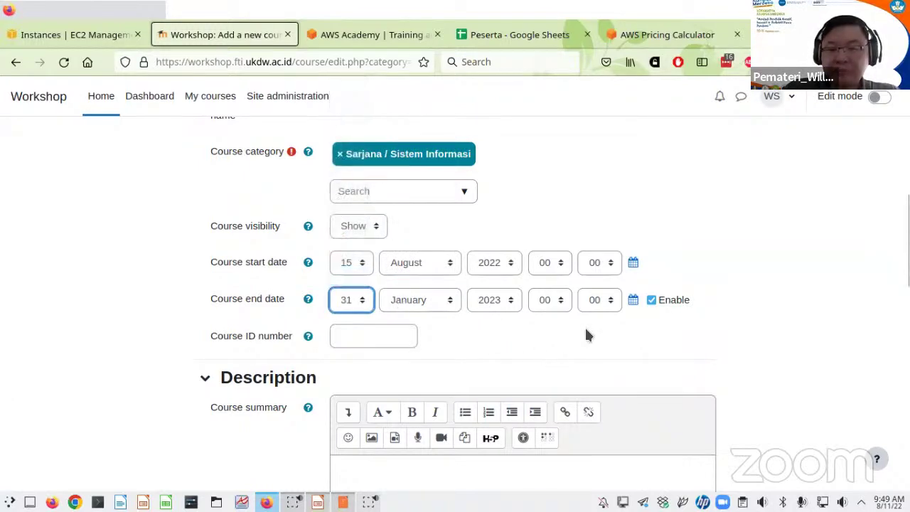
click(587, 334)
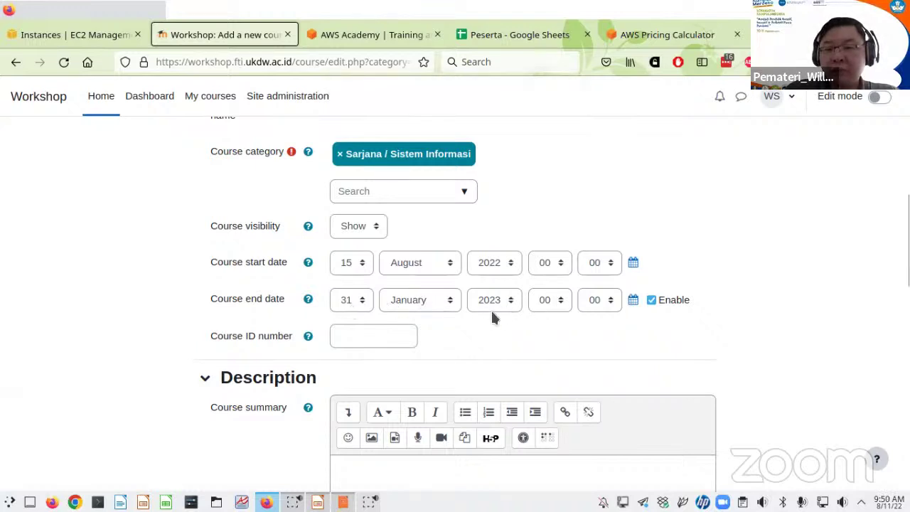
click(384, 335)
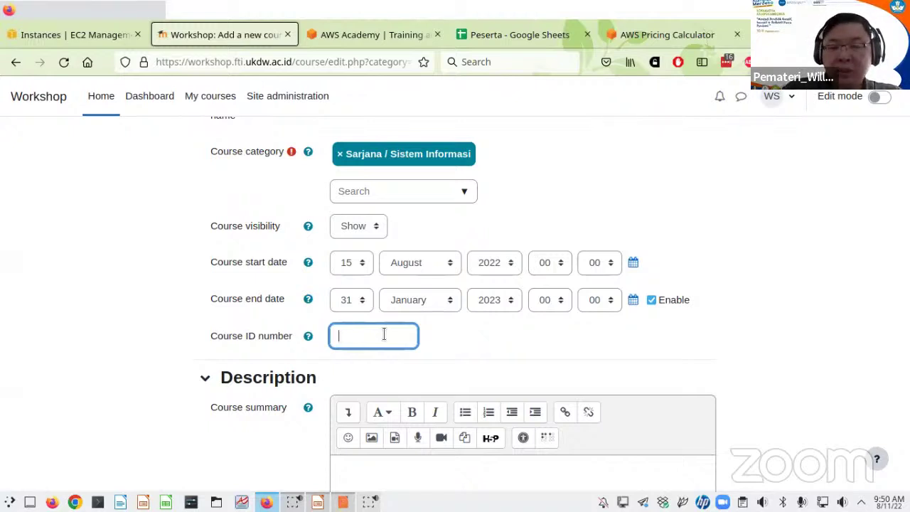
text(SI0001)
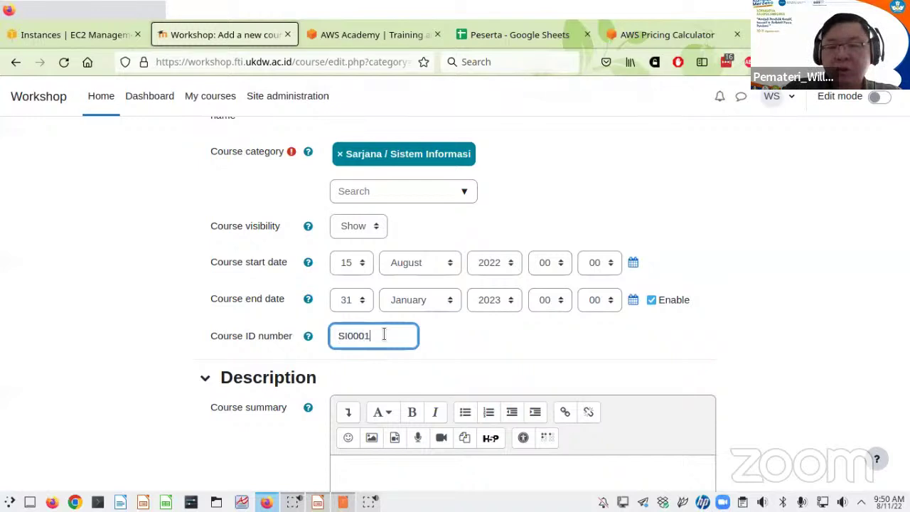
click(454, 331)
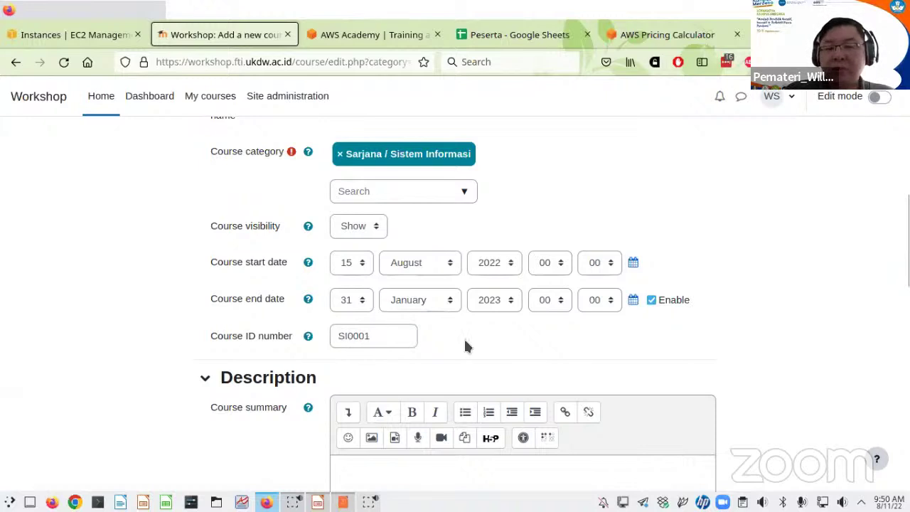
scroll(479, 343, down, 3)
click(445, 307)
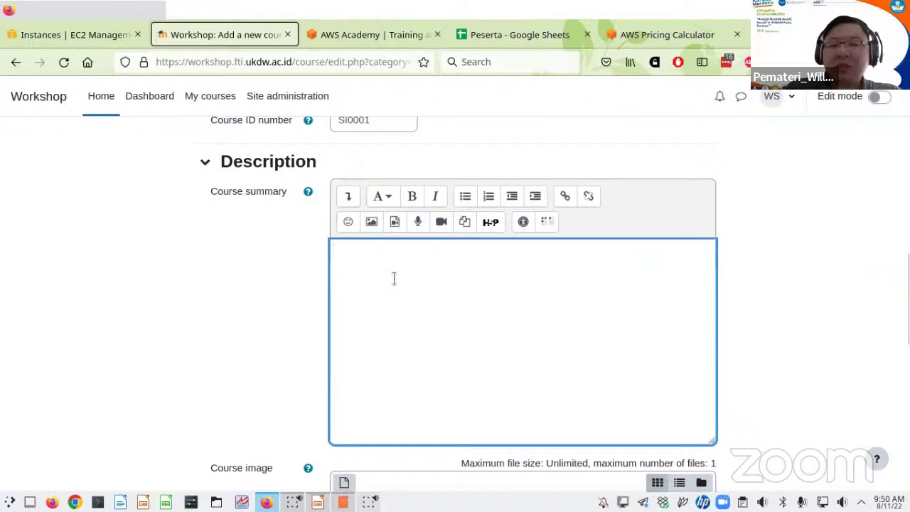
text(Matakulia)
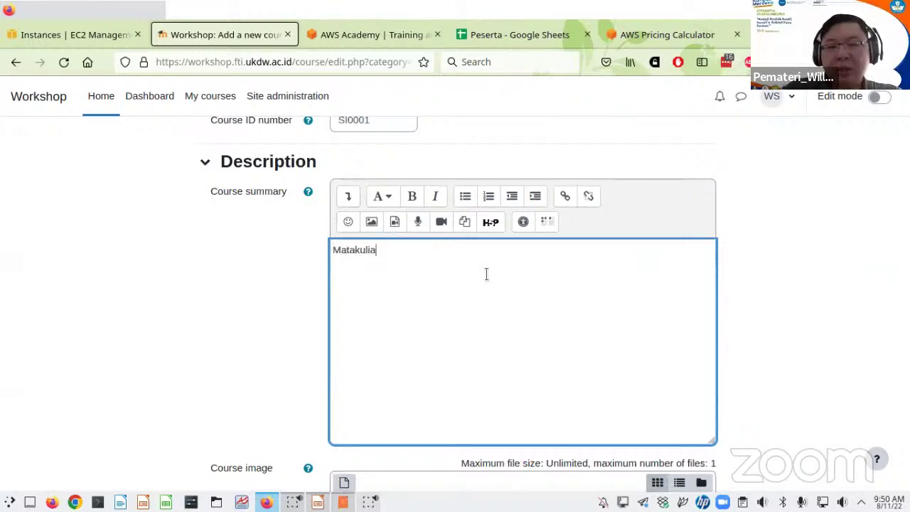
text(h pengantar Sistem Informasi)
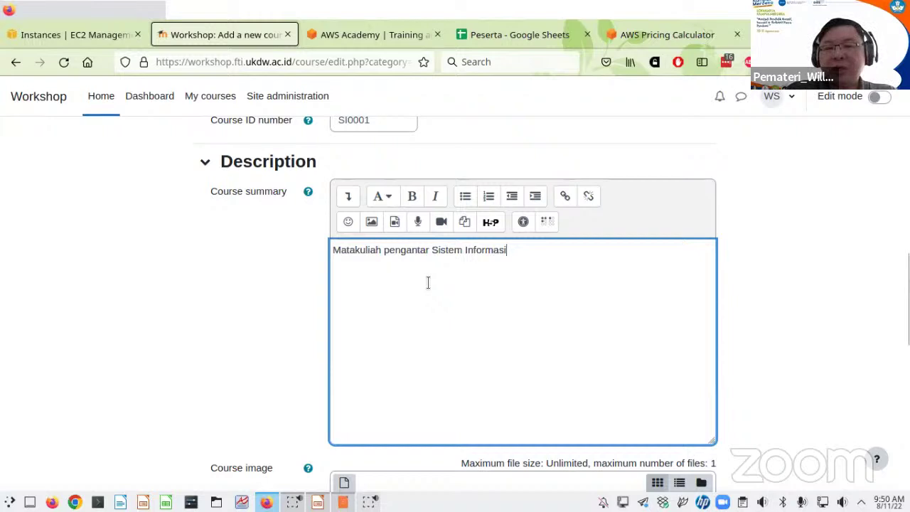
scroll(428, 282, down, 5)
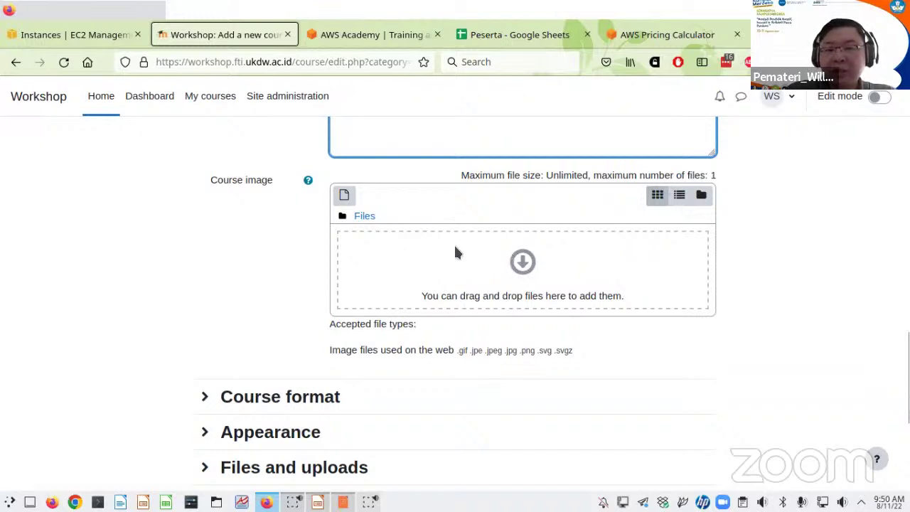
Expand Course format and check the Format list, keeping Topics format with 4 sections
scroll(261, 260, down, 3)
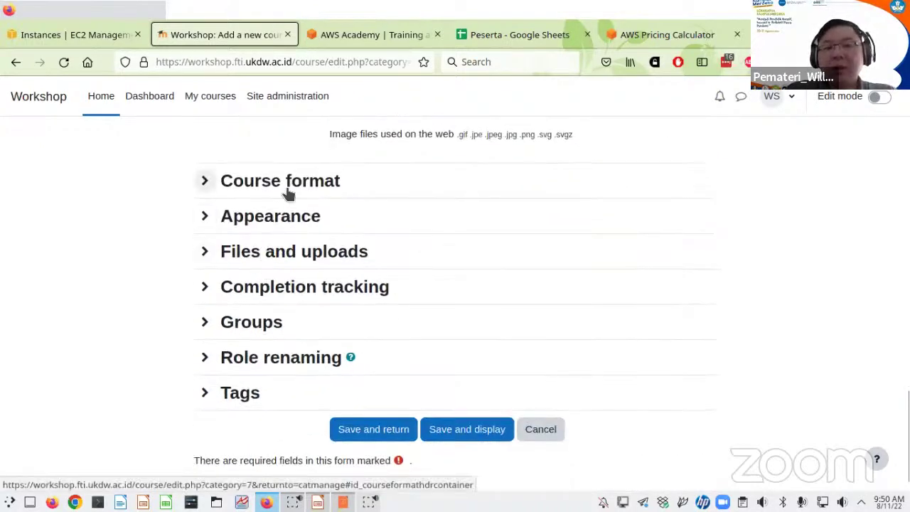
click(288, 192)
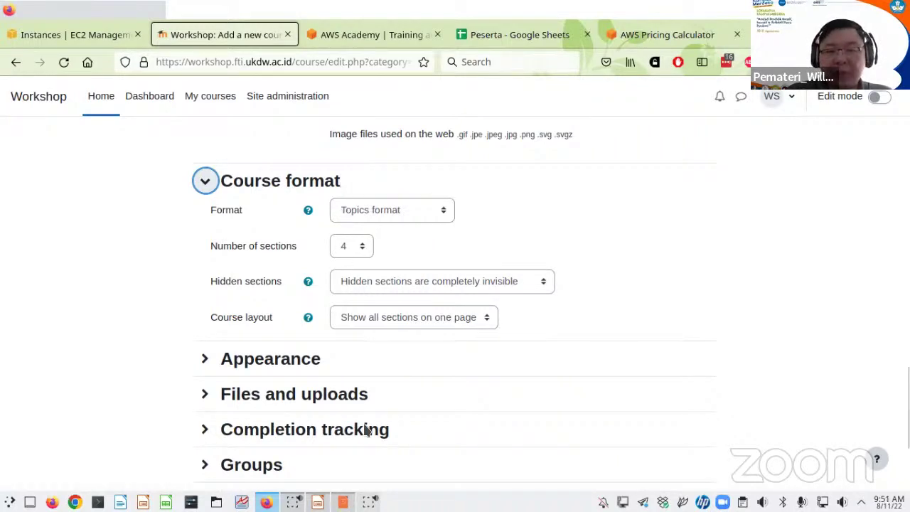
click(396, 212)
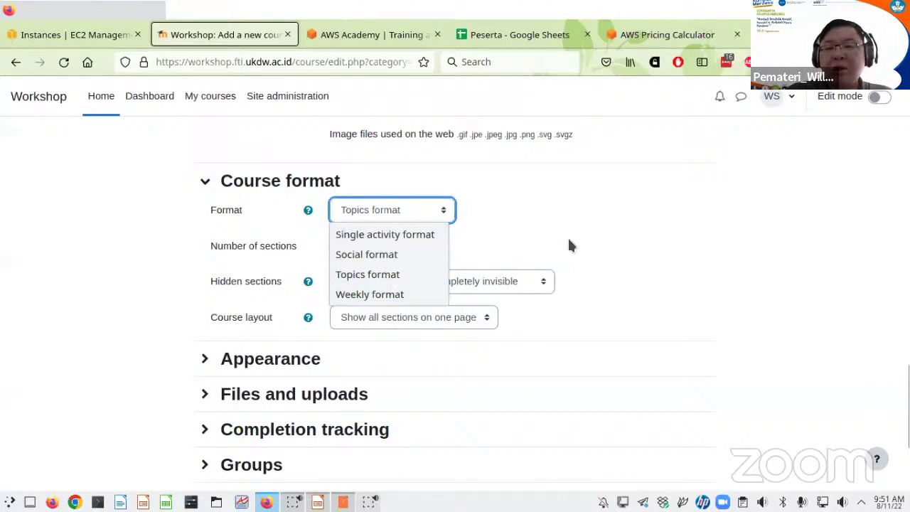
click(550, 229)
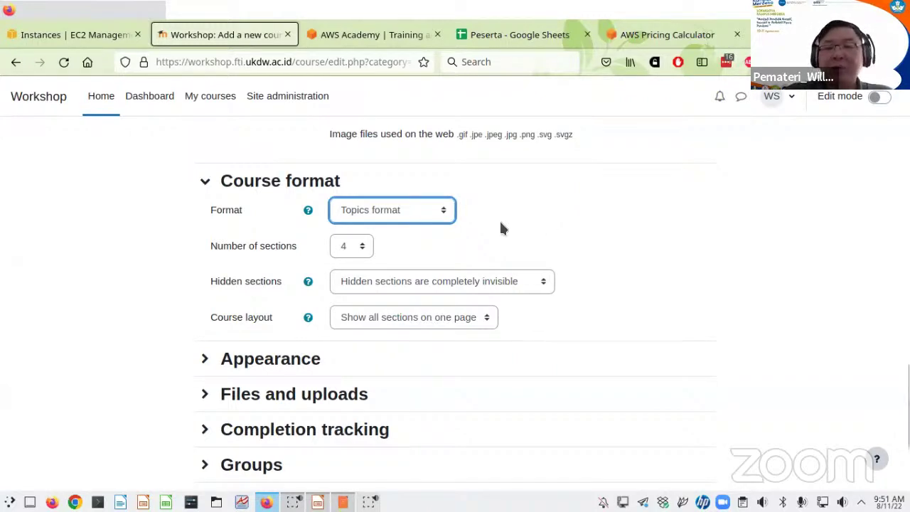
click(350, 215)
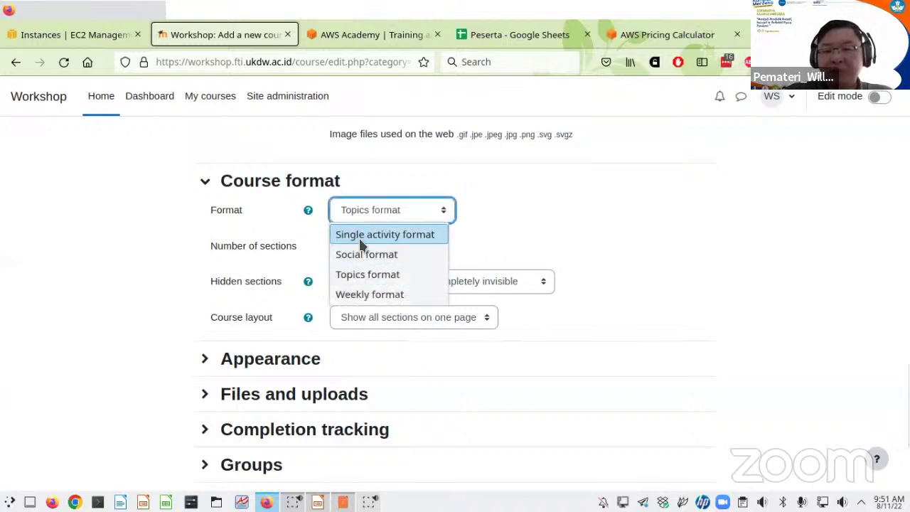
click(588, 234)
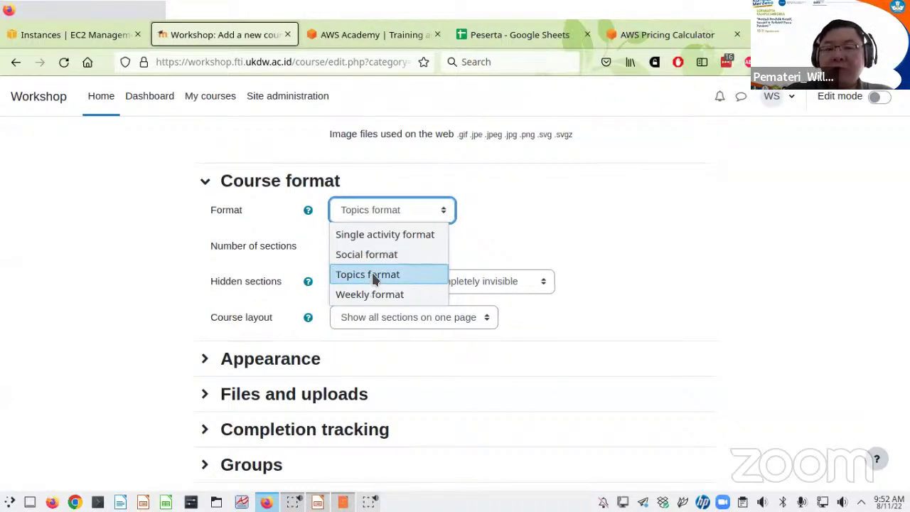
click(558, 321)
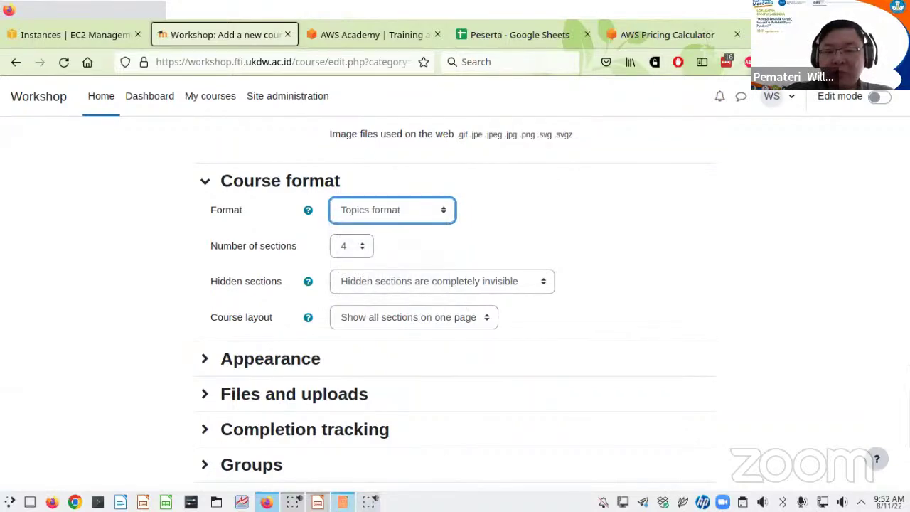
key(alt+Tab)
key(Right)
key(Right)
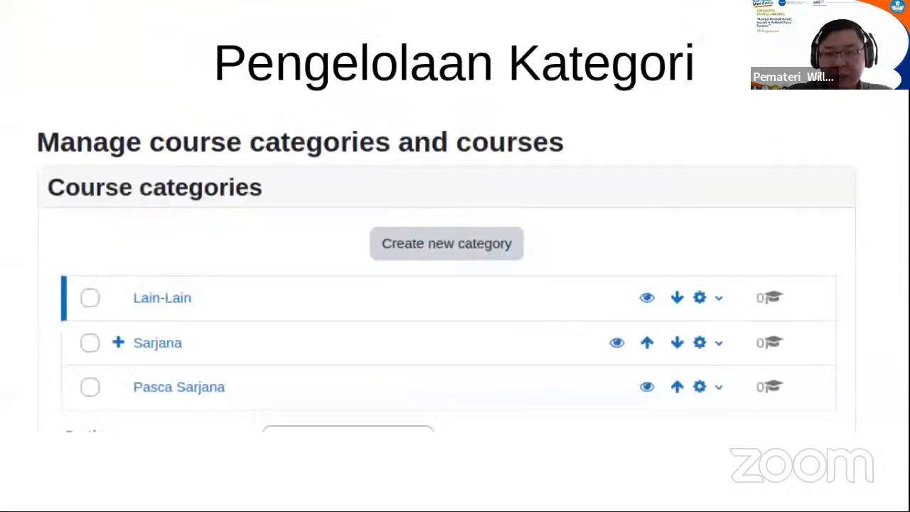
key(Right)
key(Right)
key(Right)
key(Right)
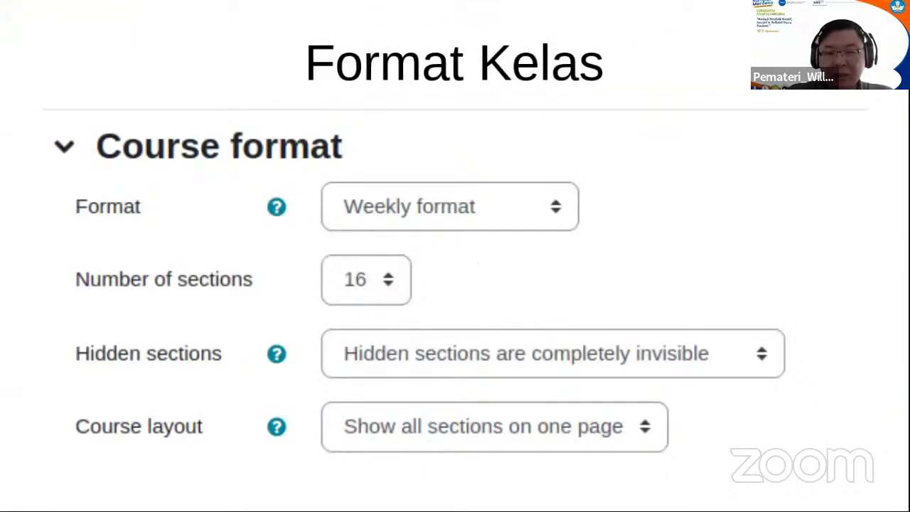
key(Right)
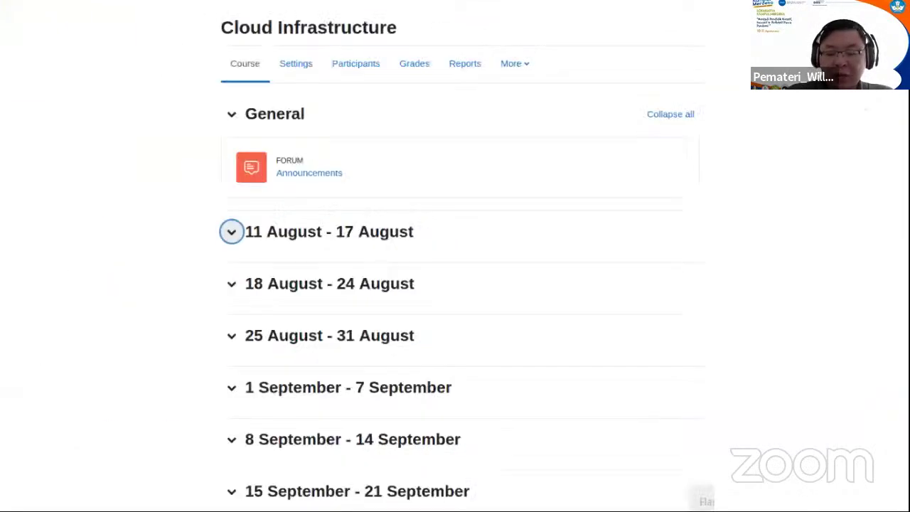
key(Left)
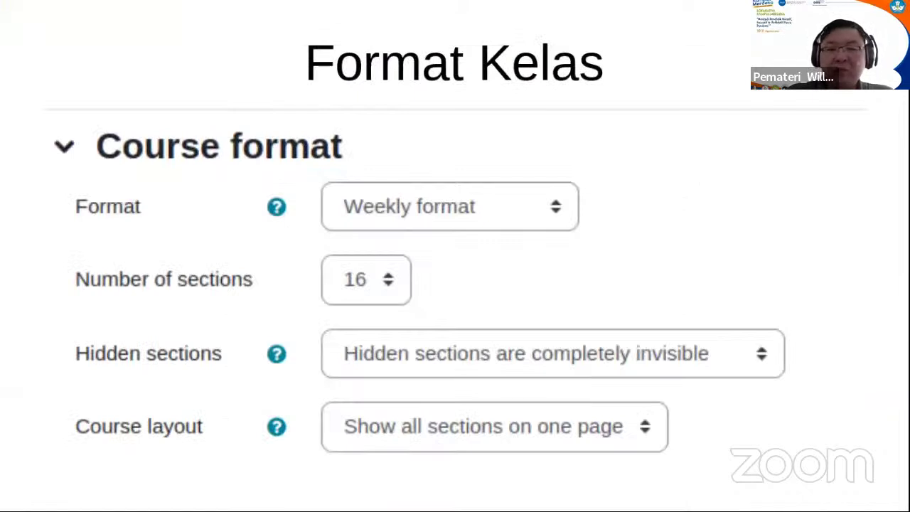
key(Right)
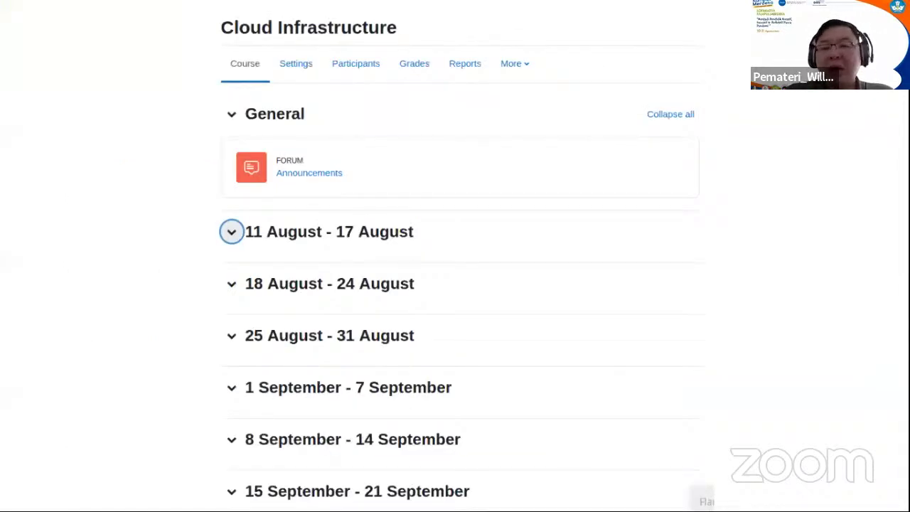
key(Right)
key(Right)
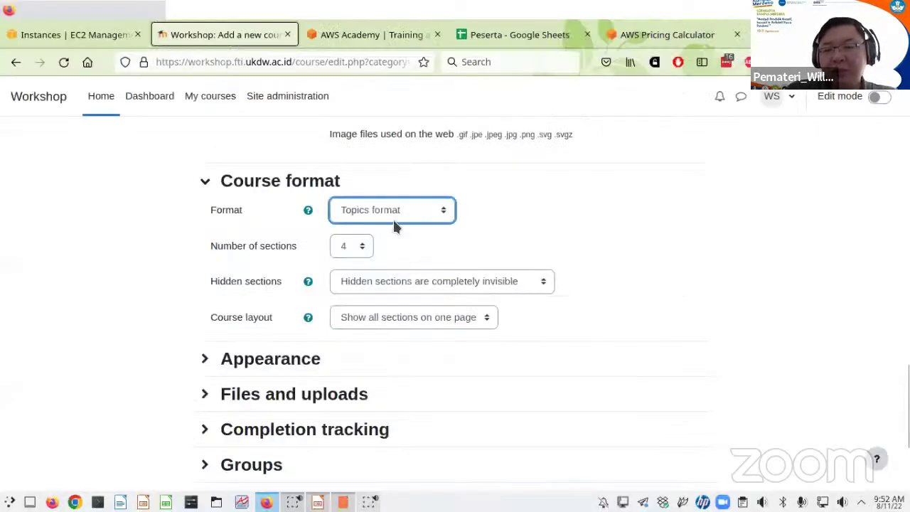
Keep Topics format, change Number of sections to 14, and save the course
click(392, 210)
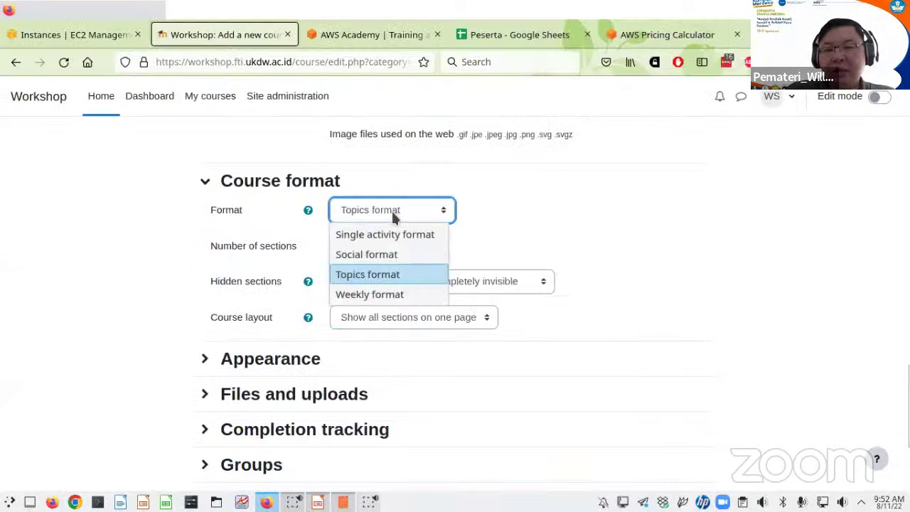
click(386, 274)
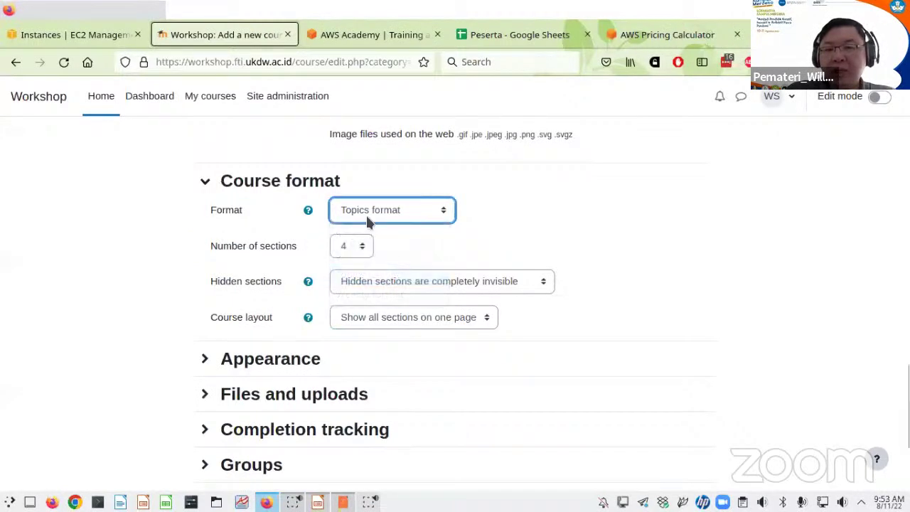
click(360, 251)
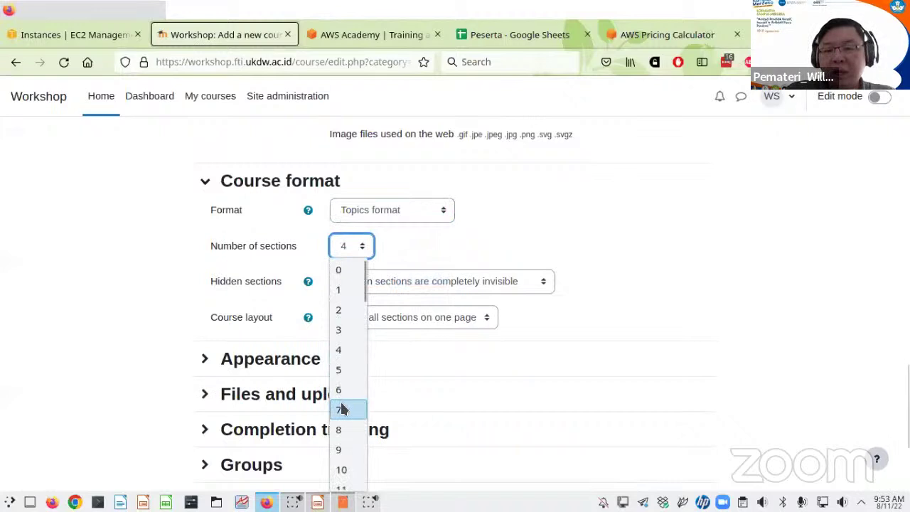
scroll(342, 398, down, 5)
scroll(341, 384, up, 4)
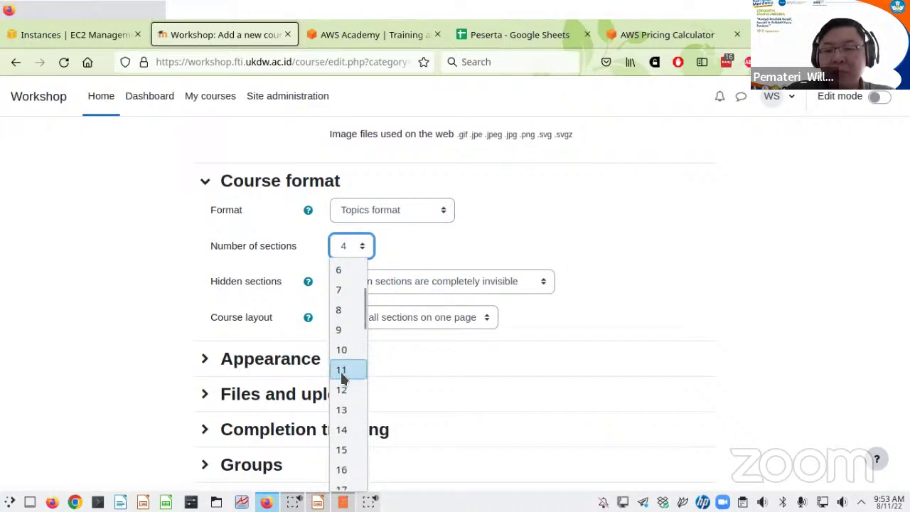
click(342, 431)
scroll(547, 248, down, 3)
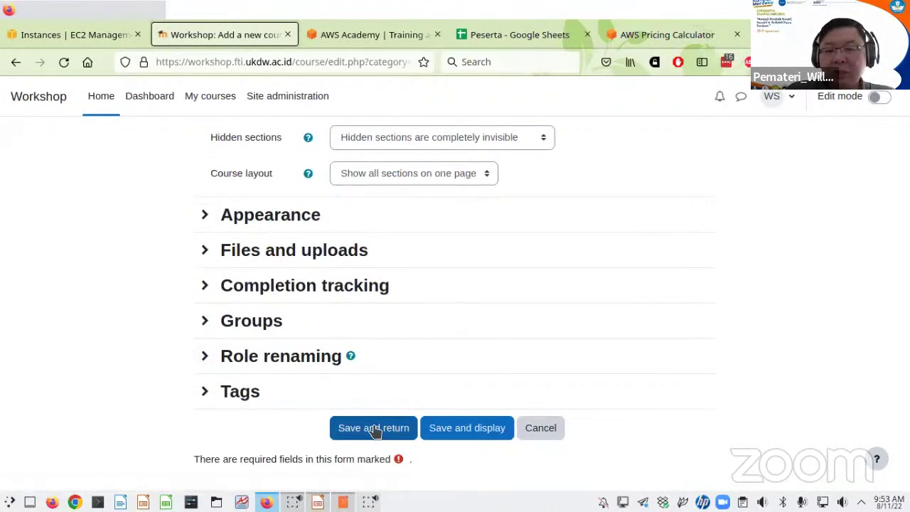
click(375, 431)
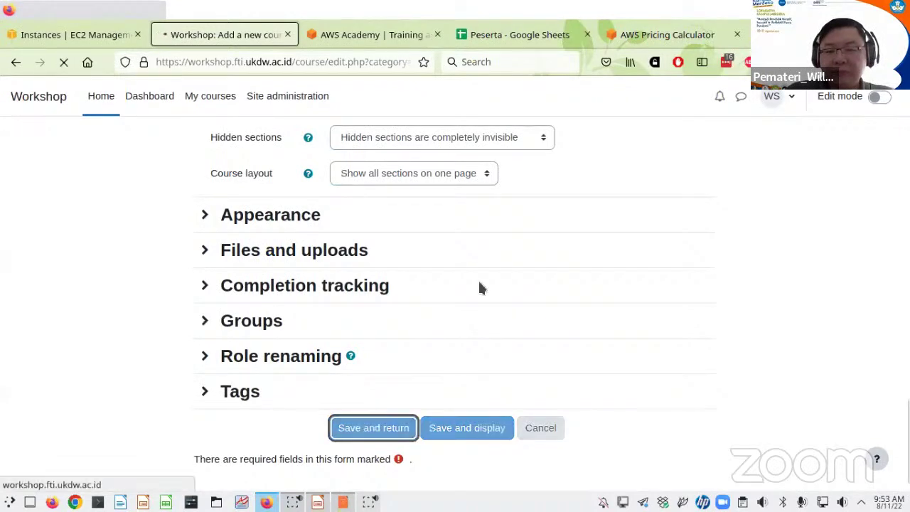
Find Pengantar Sistem Informasi under Sistem Informasi and view its course page
scroll(487, 270, down, 6)
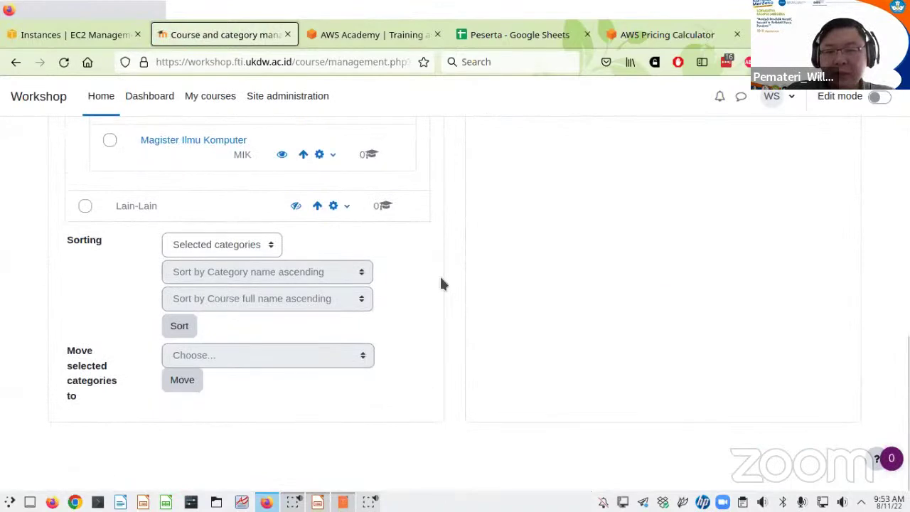
scroll(457, 278, up, 5)
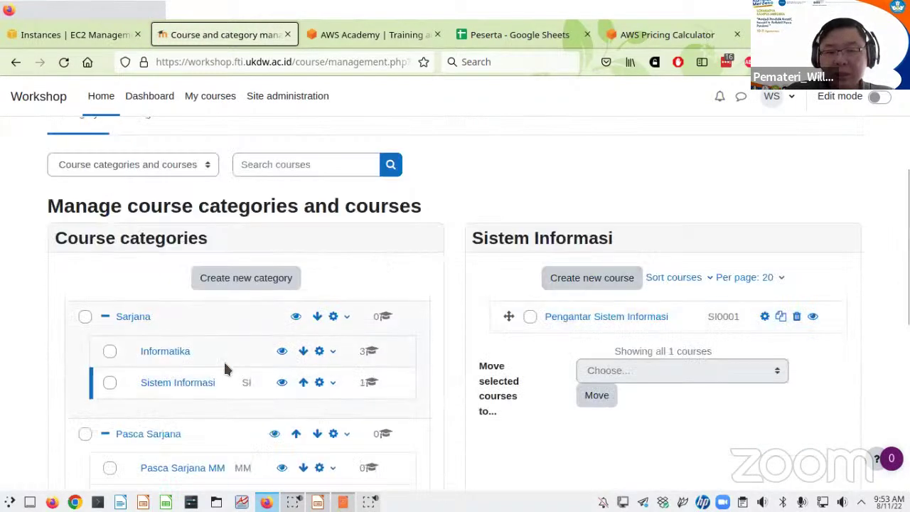
scroll(221, 366, down, 2)
click(183, 319)
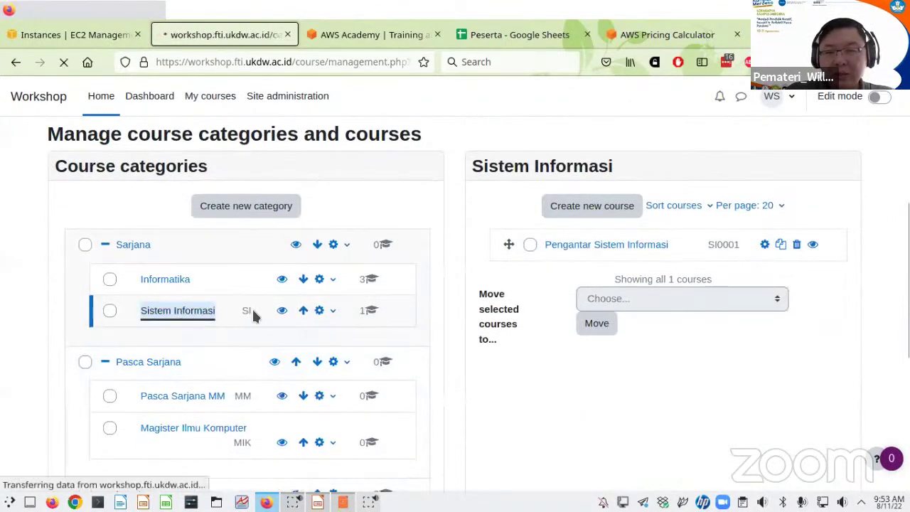
scroll(597, 313, down, 3)
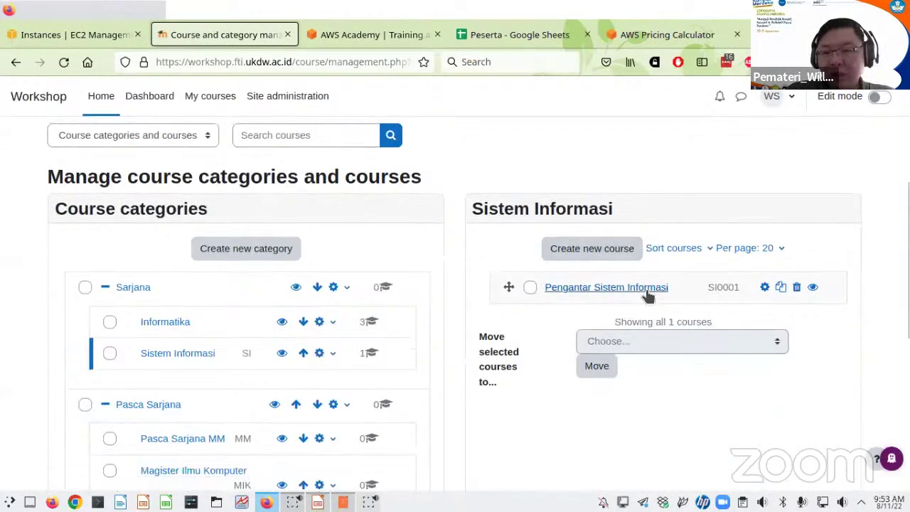
click(599, 288)
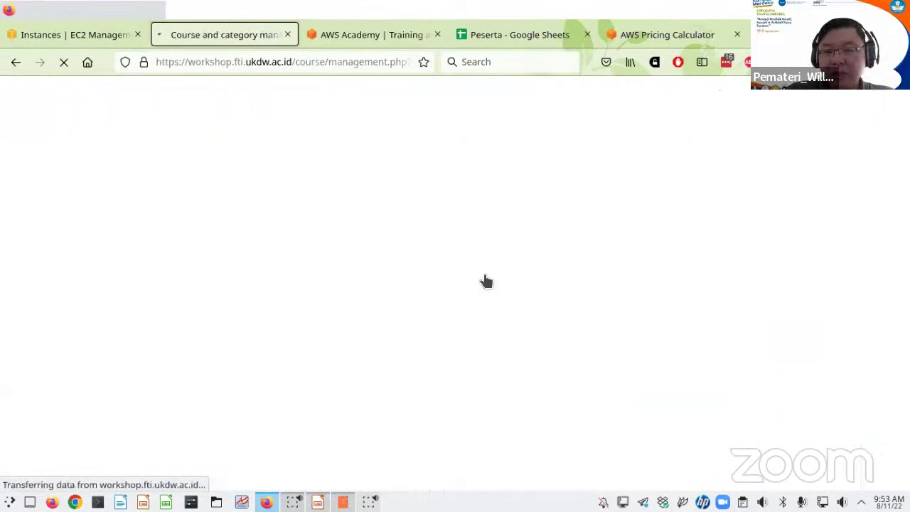
scroll(479, 278, down, 10)
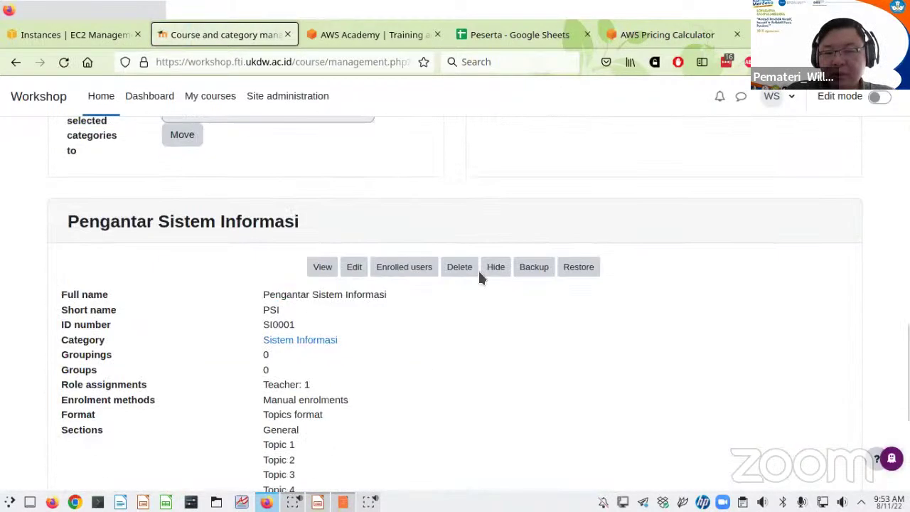
click(324, 270)
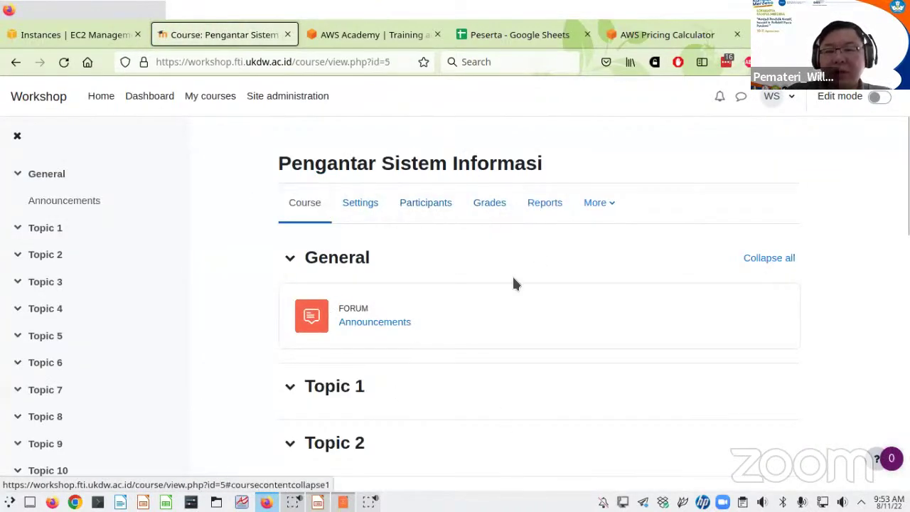
scroll(426, 352, down, 3)
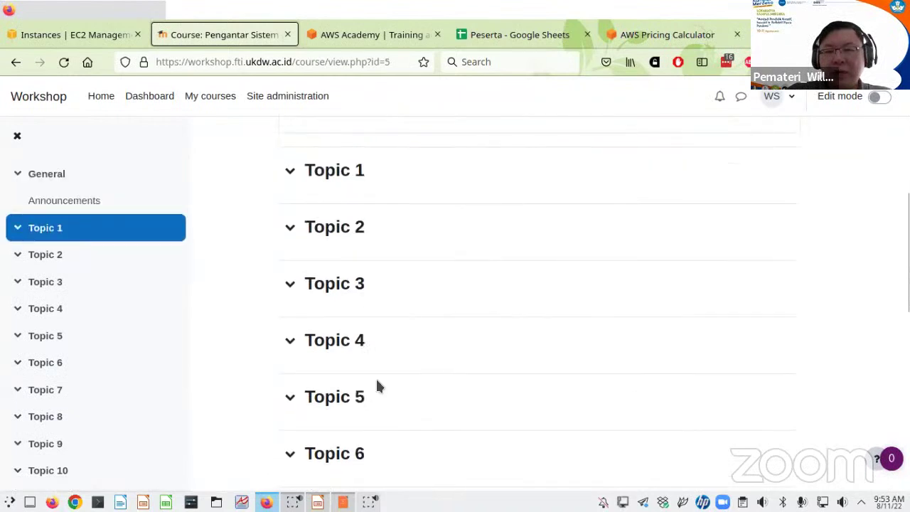
scroll(392, 292, up, 3)
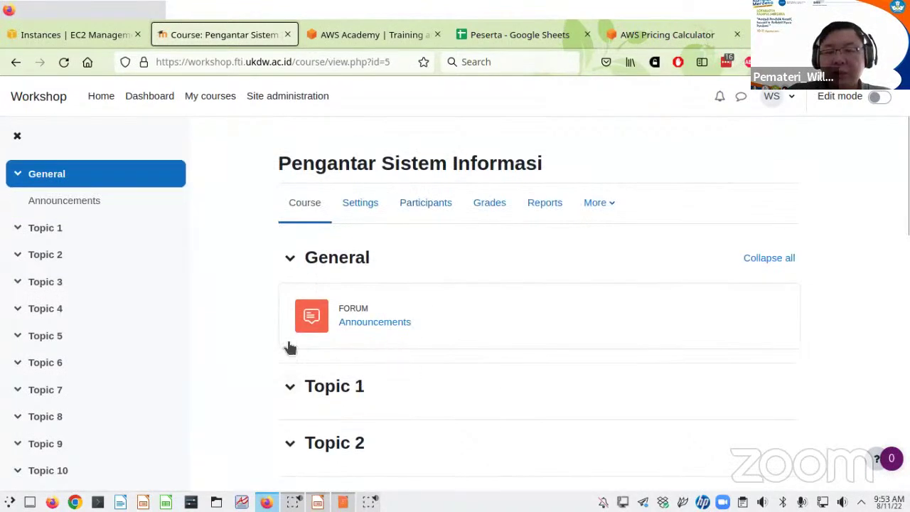
scroll(351, 303, down, 3)
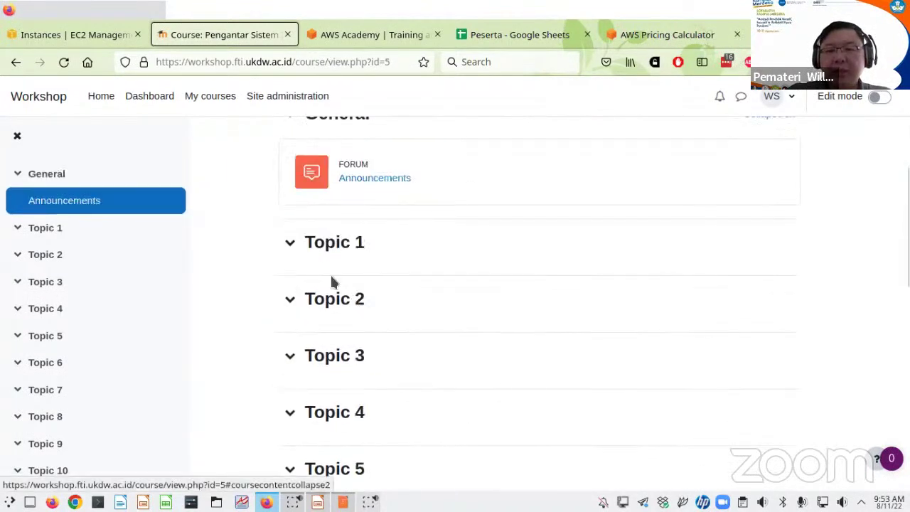
Collapse and re-expand Topic 1, then switch Edit mode on for the course
click(289, 244)
click(290, 244)
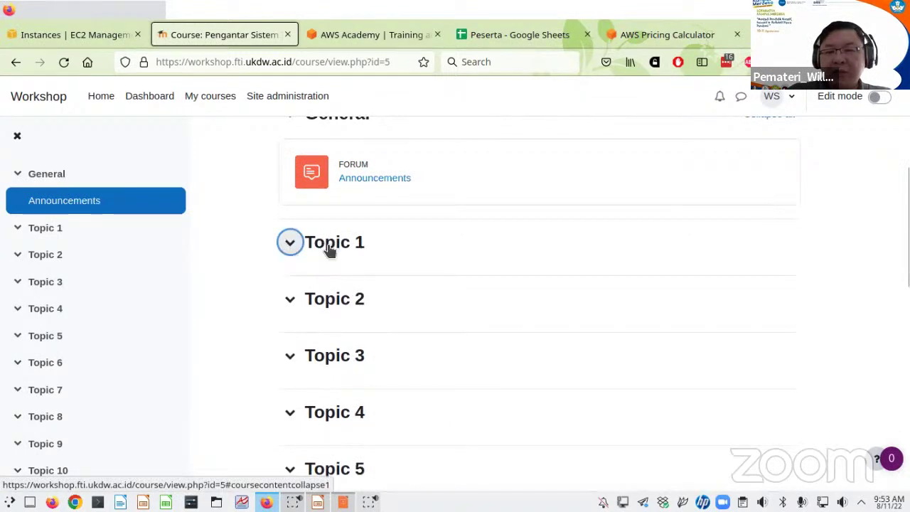
scroll(372, 243, up, 3)
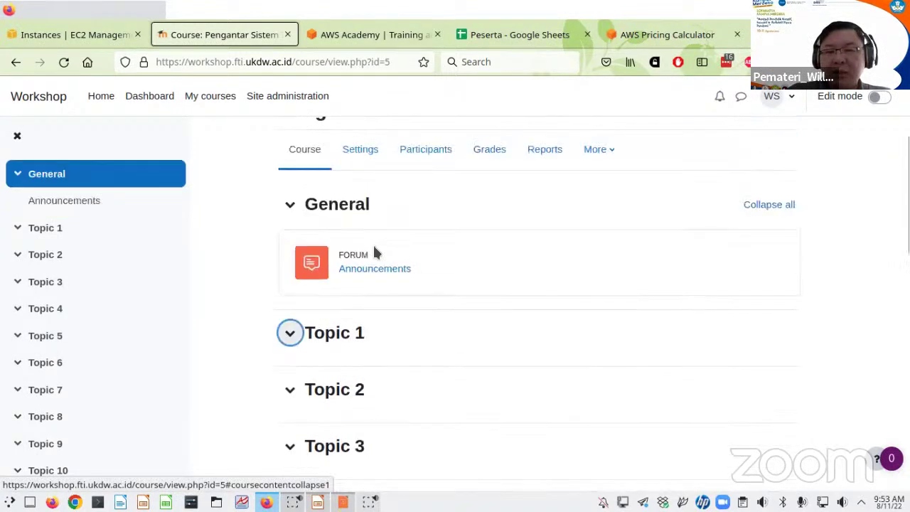
click(884, 100)
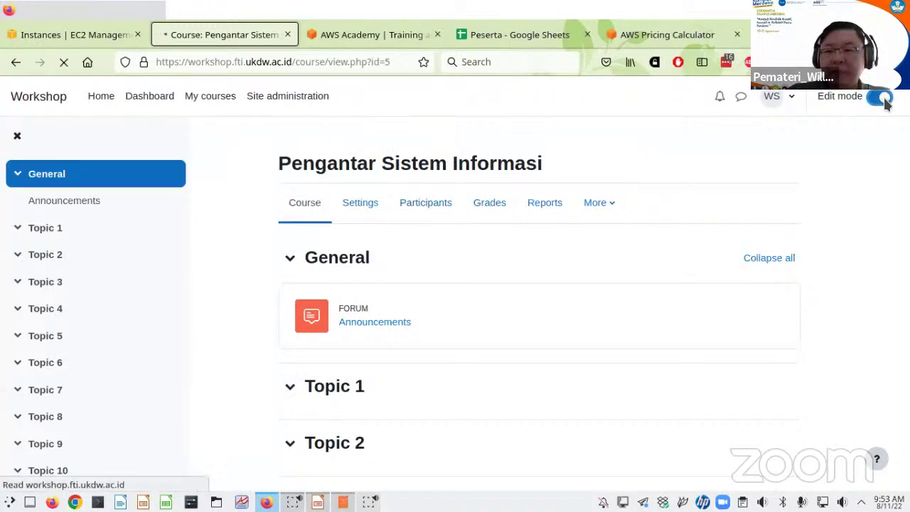
Rename Topic 1 to 'Pengantar Sistem Informasi'
scroll(443, 317, down, 3)
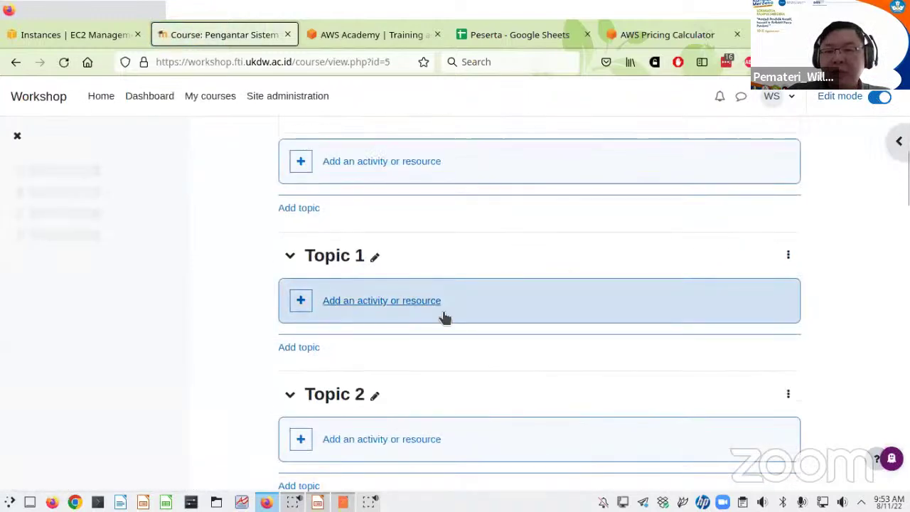
click(375, 256)
text(Penga)
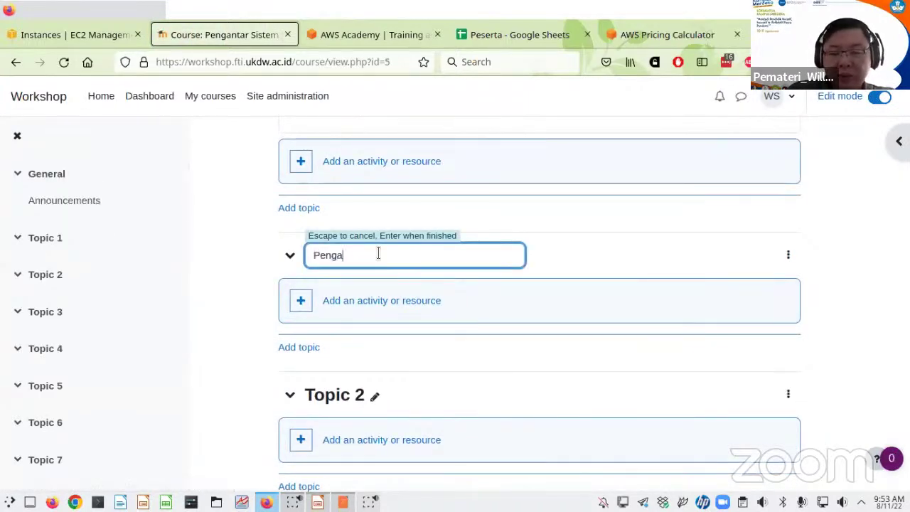
text(ntar Siste)
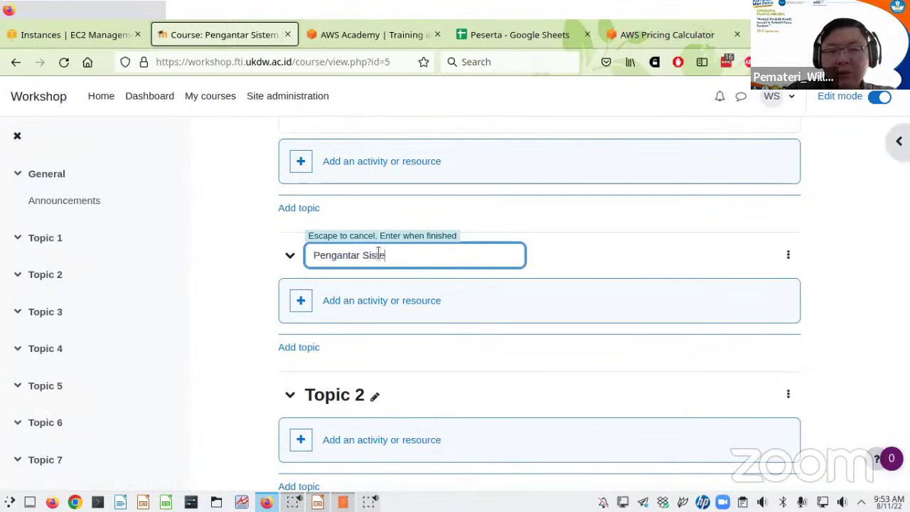
text(m Informasi)
key(Return)
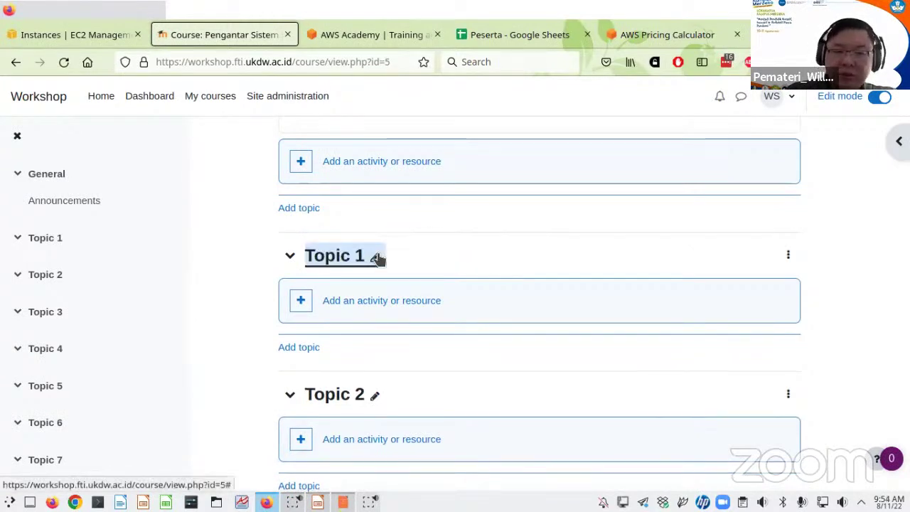
Rename Topic 2 to 'Sistem Informasi Manajemen'
click(377, 396)
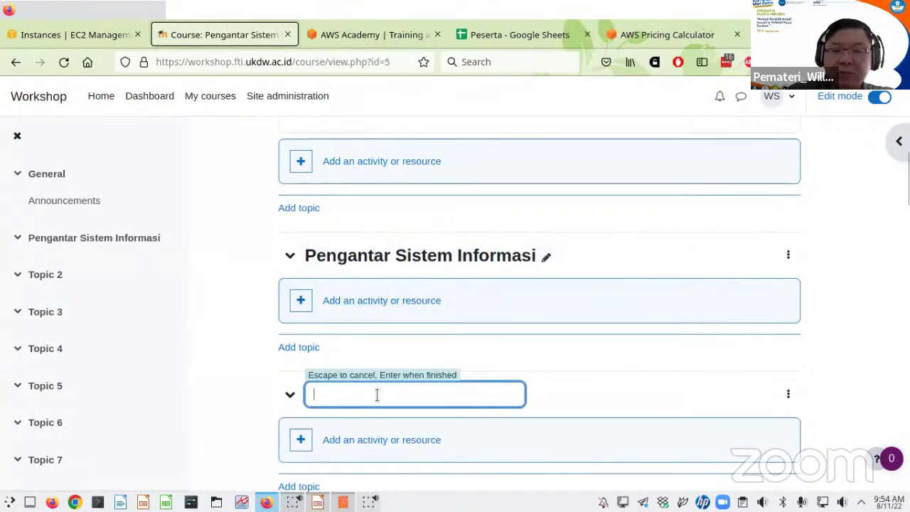
text(Sistem Inf)
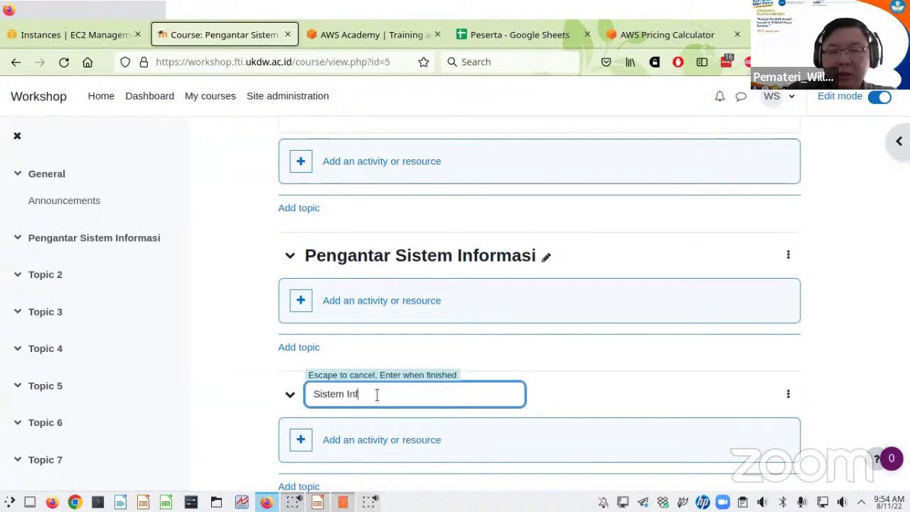
text(ormasi Manajemen)
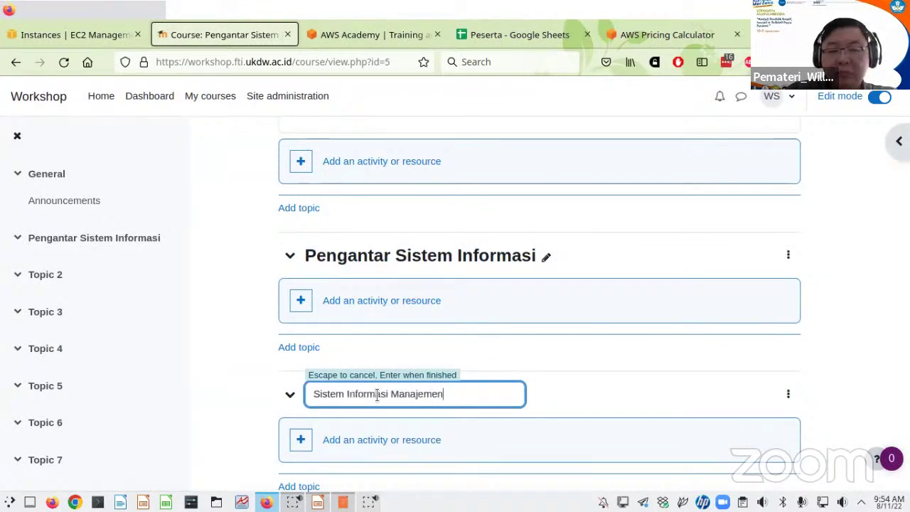
key(Return)
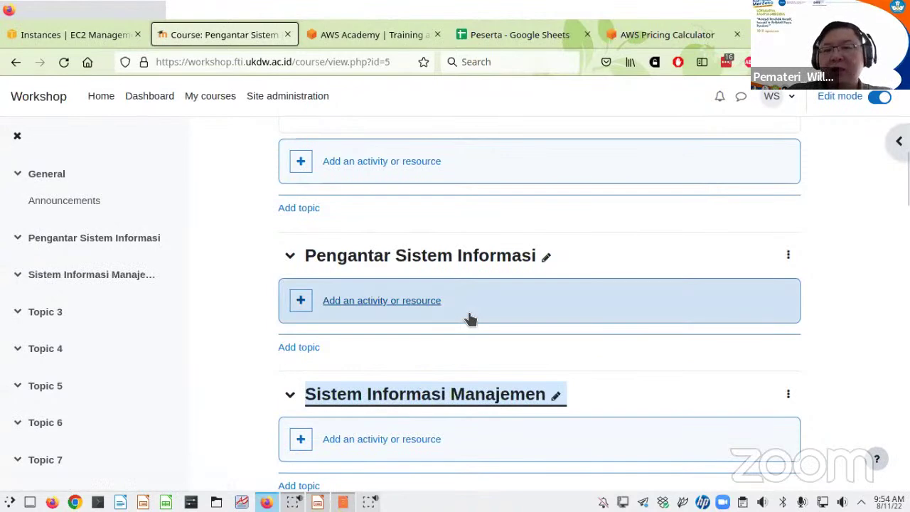
scroll(470, 319, down, 1)
scroll(469, 319, up, 1)
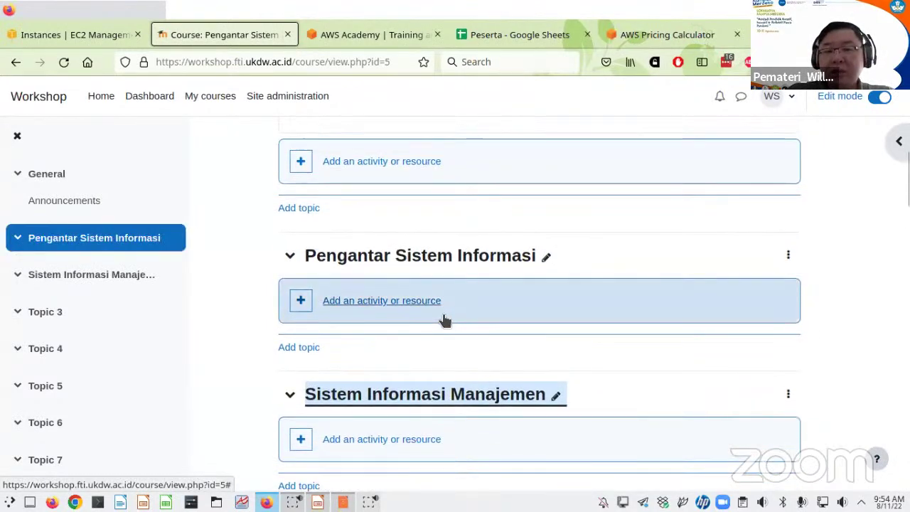
click(403, 299)
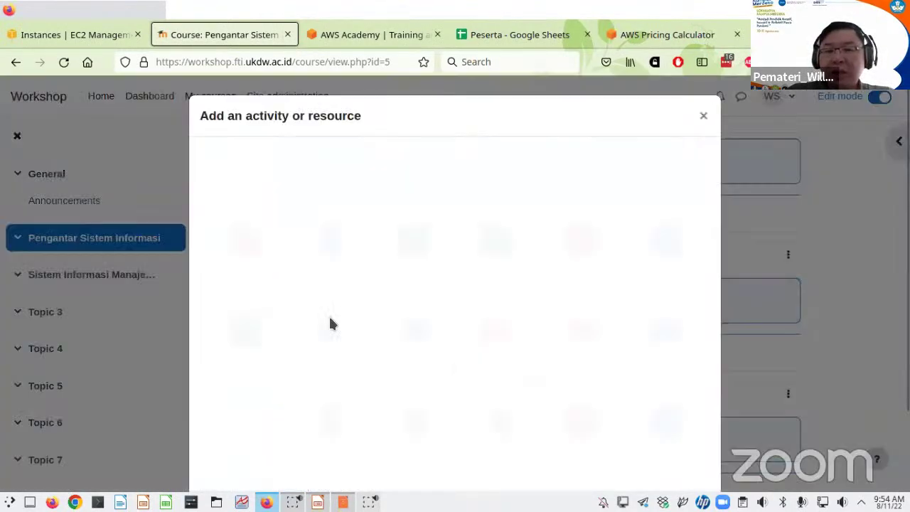
scroll(257, 204, down, 1)
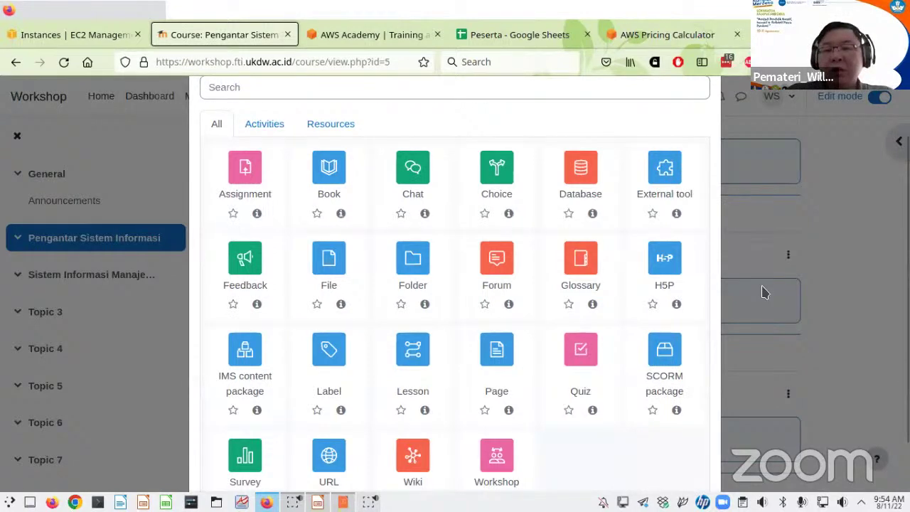
scroll(550, 359, up, 1)
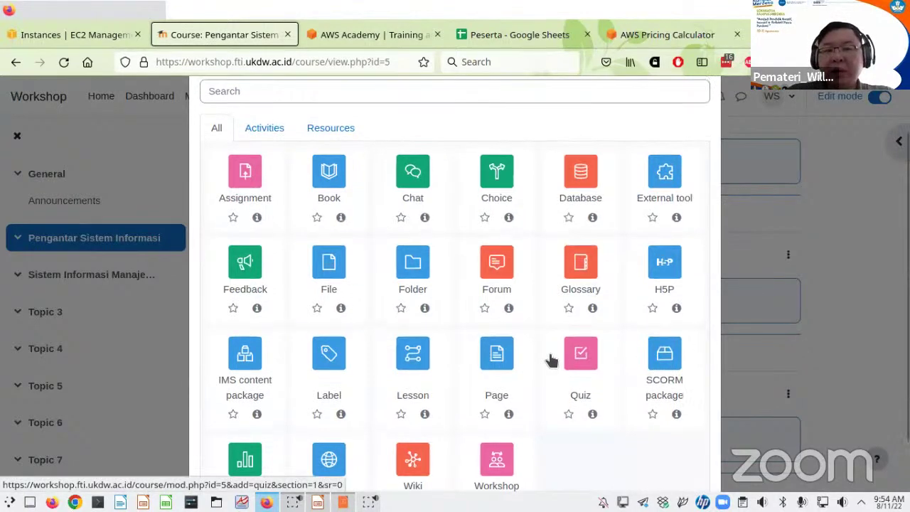
scroll(550, 359, up, 2)
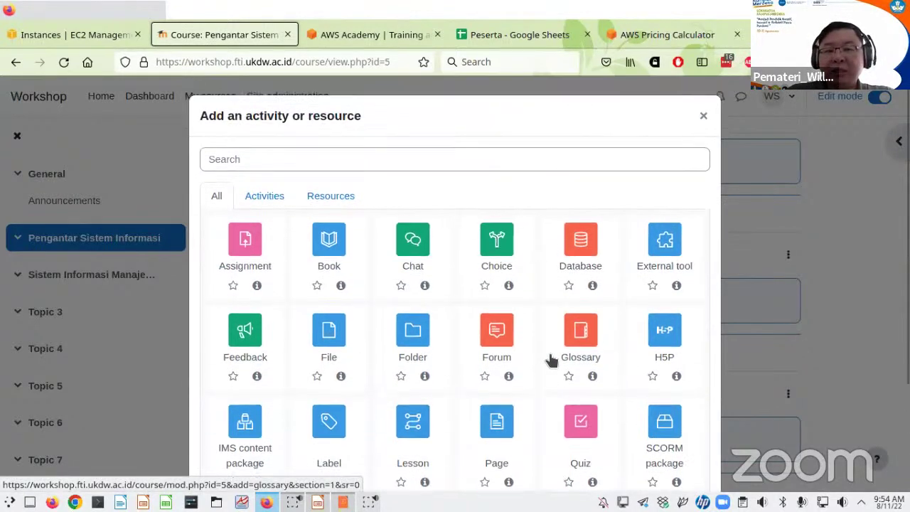
click(862, 350)
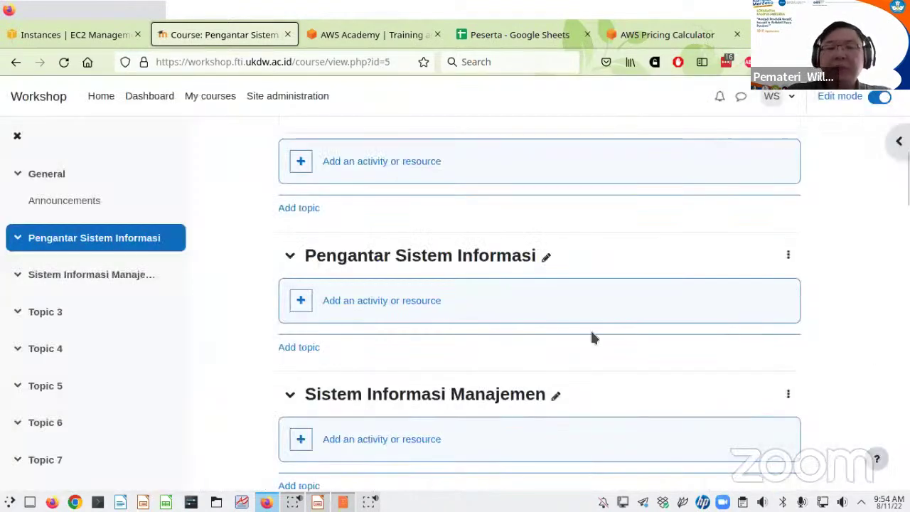
scroll(559, 329, up, 3)
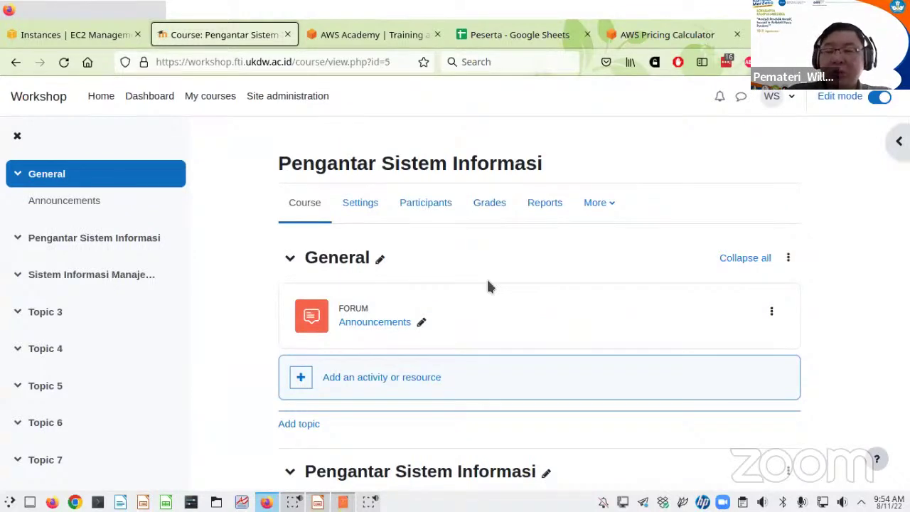
Open the course settings and expand Appearance and Groups to show group mode options
click(363, 206)
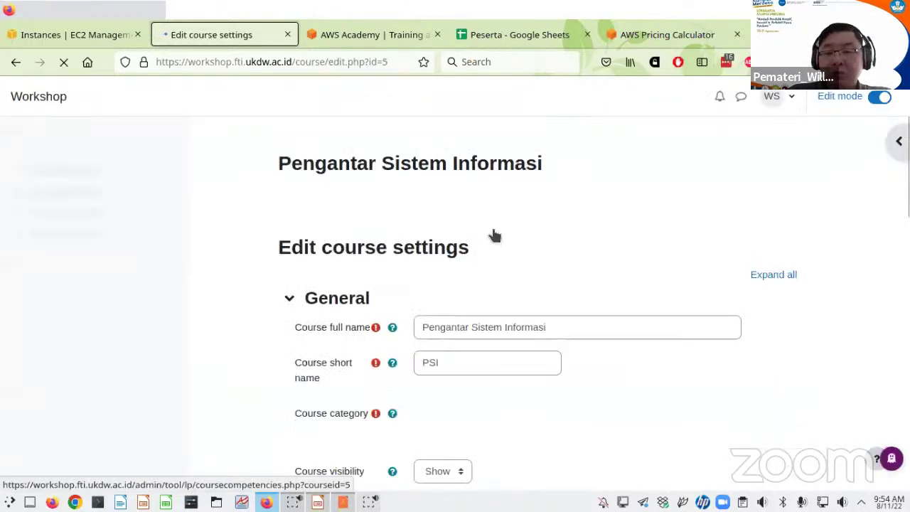
scroll(526, 260, down, 5)
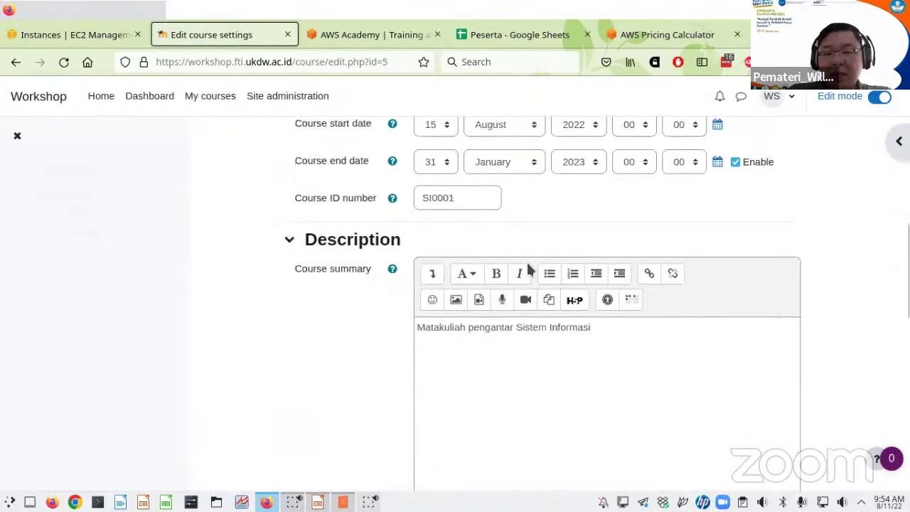
scroll(527, 260, down, 7)
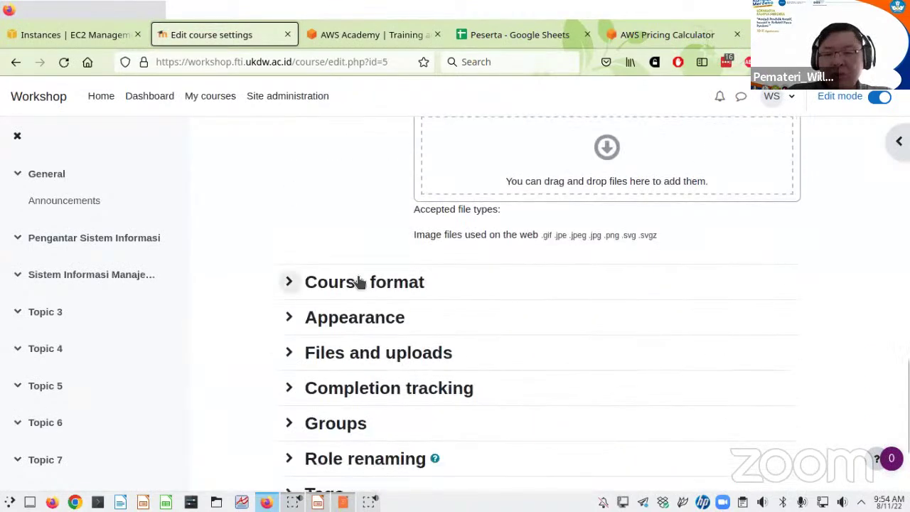
click(361, 319)
scroll(381, 306, down, 3)
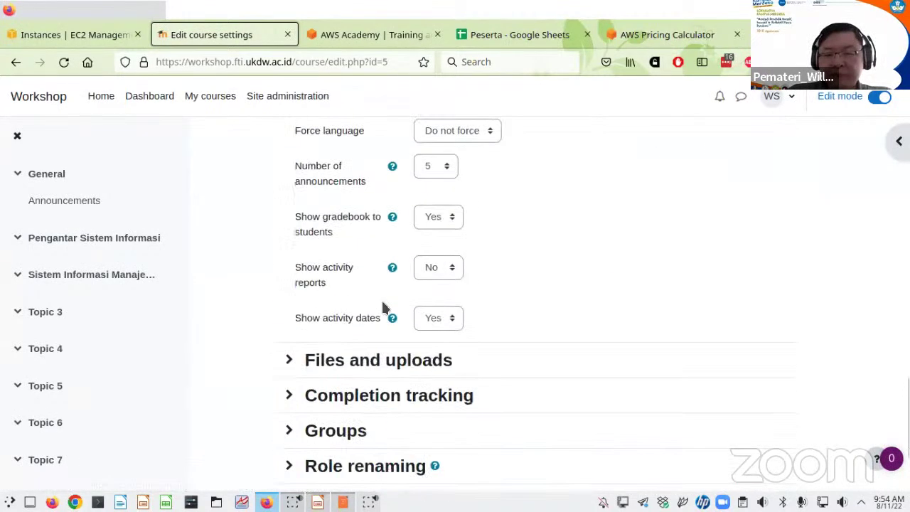
scroll(381, 309, down, 2)
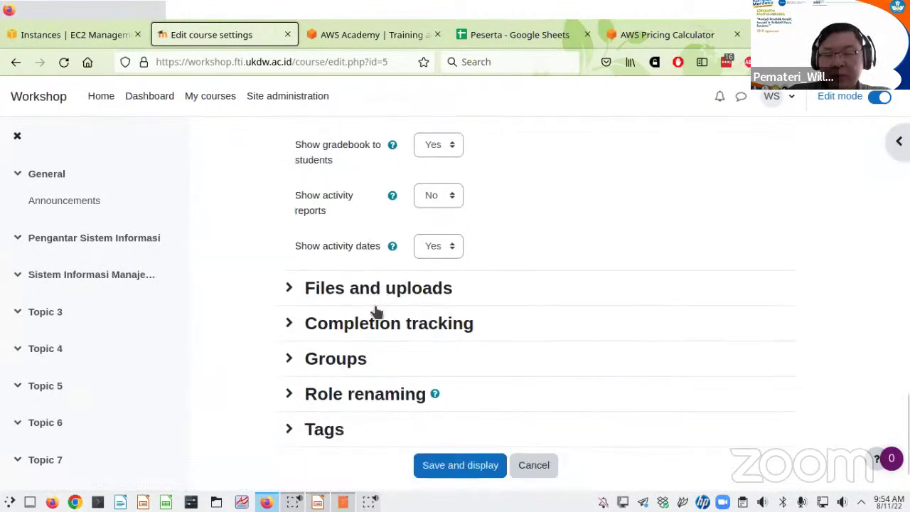
click(348, 359)
scroll(379, 342, down, 2)
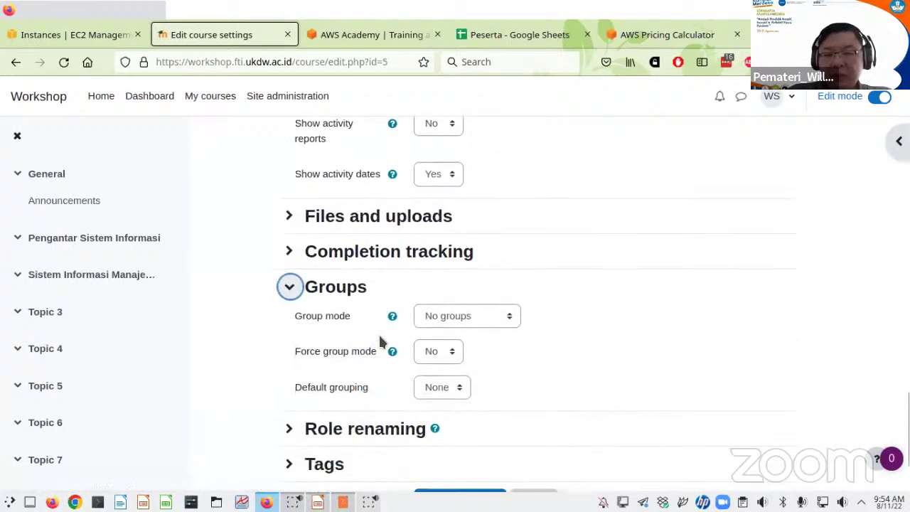
scroll(380, 342, down, 2)
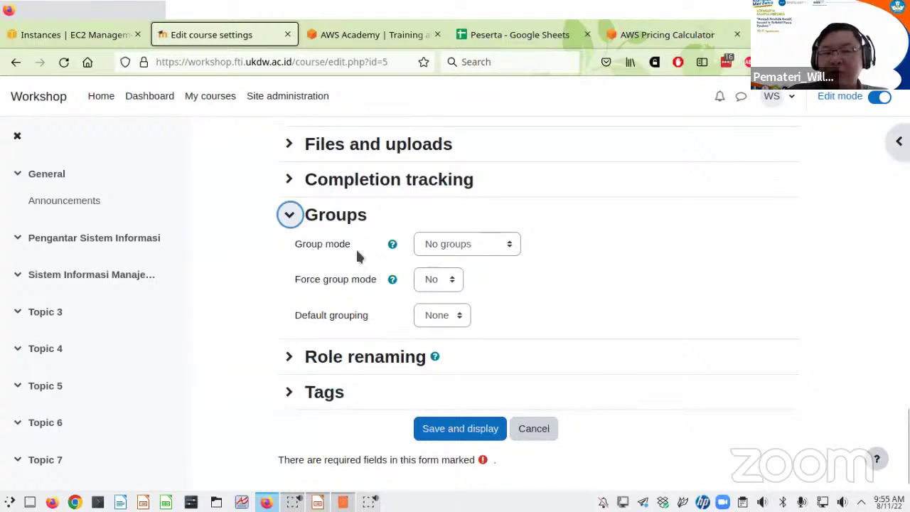
Keep group mode at No groups and cancel the settings form without saving
click(465, 244)
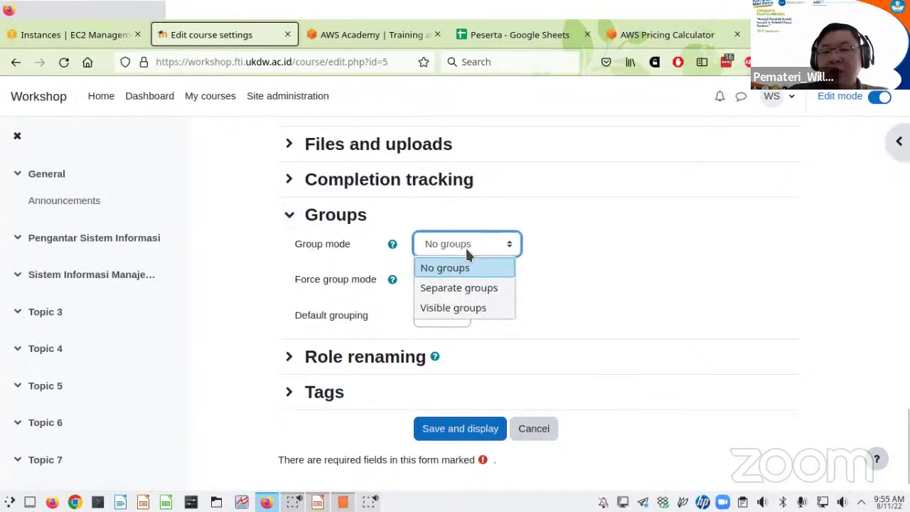
key(Up)
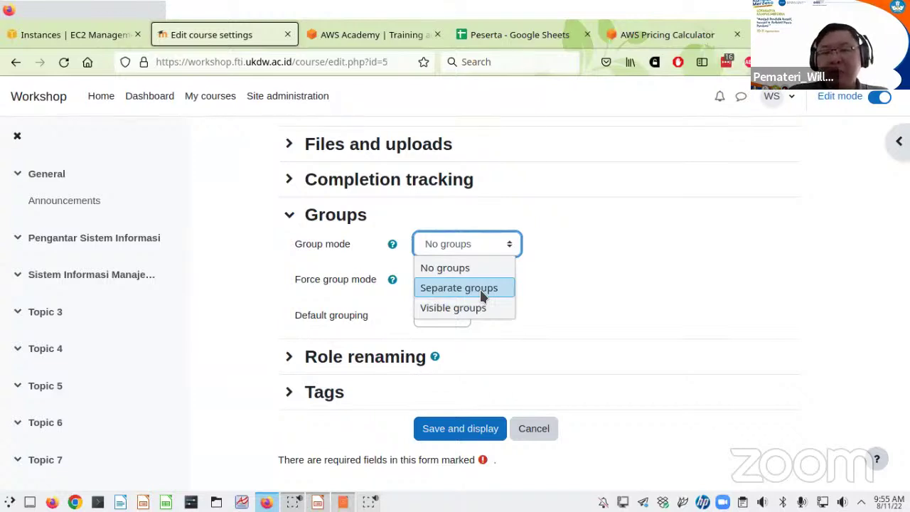
click(544, 274)
click(545, 276)
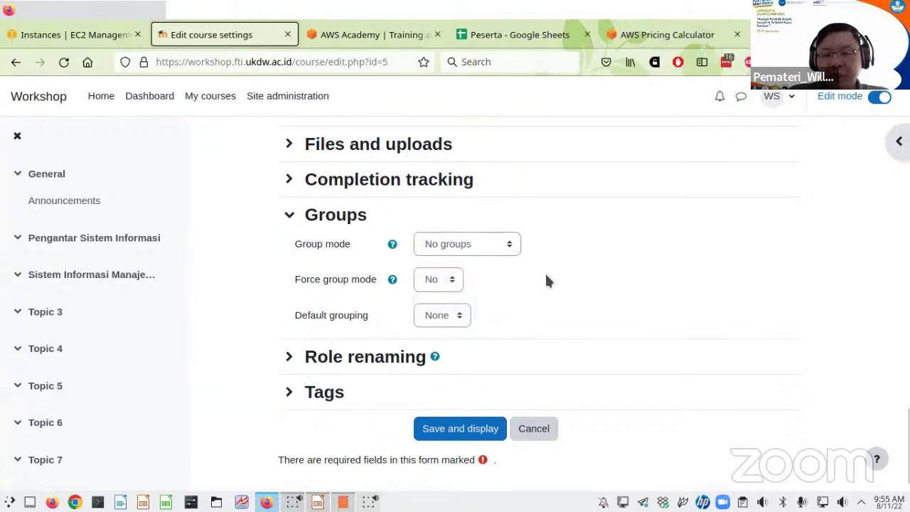
click(535, 429)
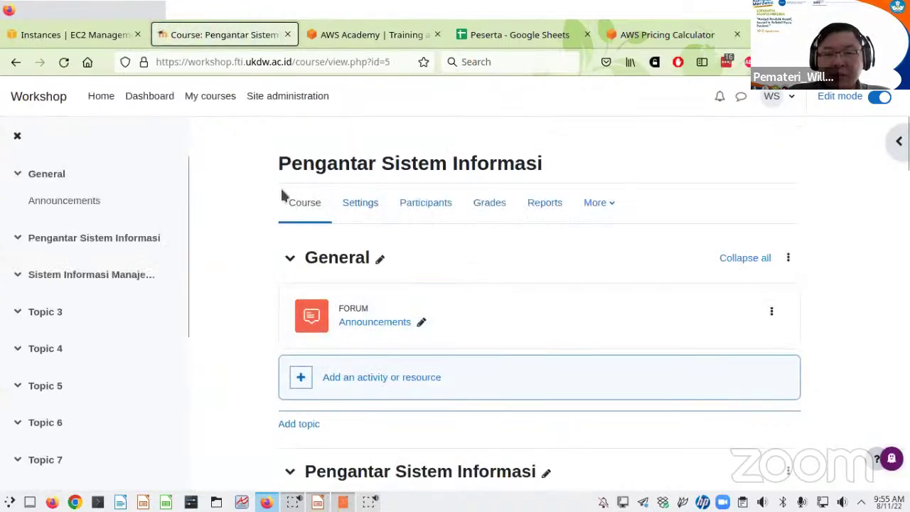
From the site home, open Cloud Infrastructure and view its participants list, which shows only the teacher
click(111, 102)
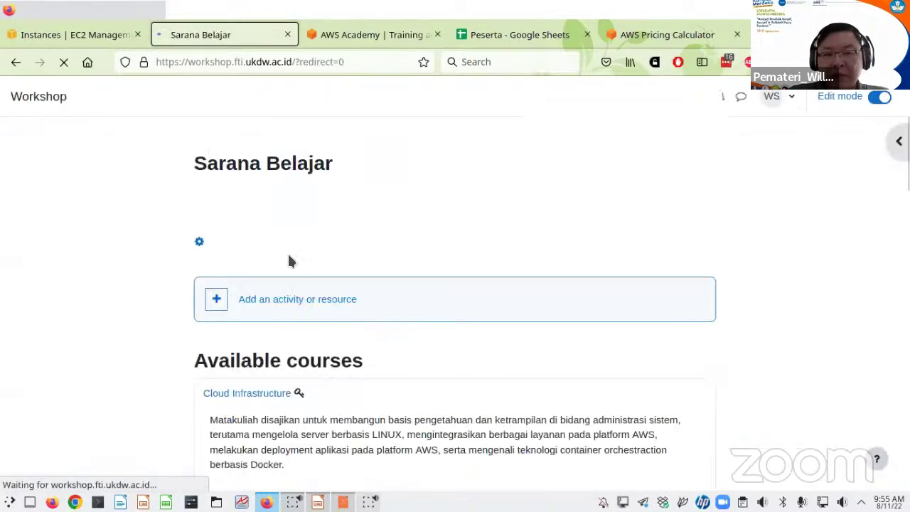
scroll(299, 284, down, 4)
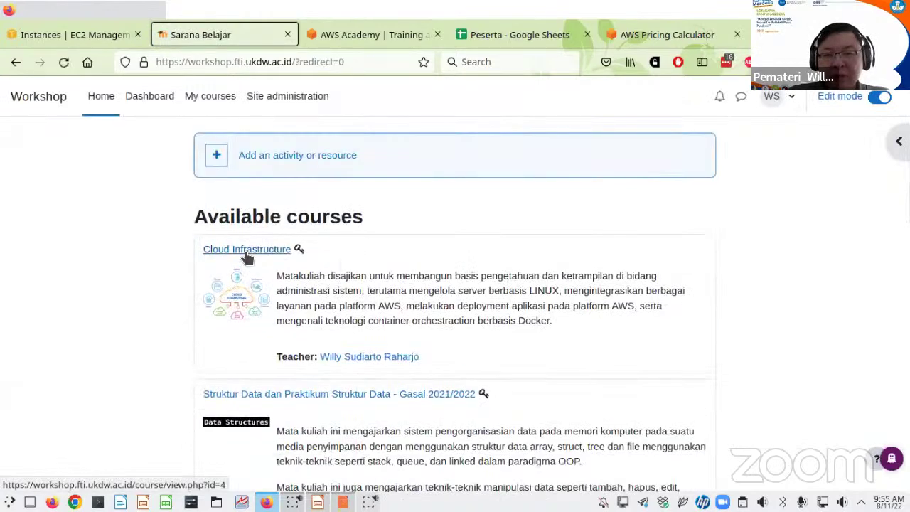
click(244, 250)
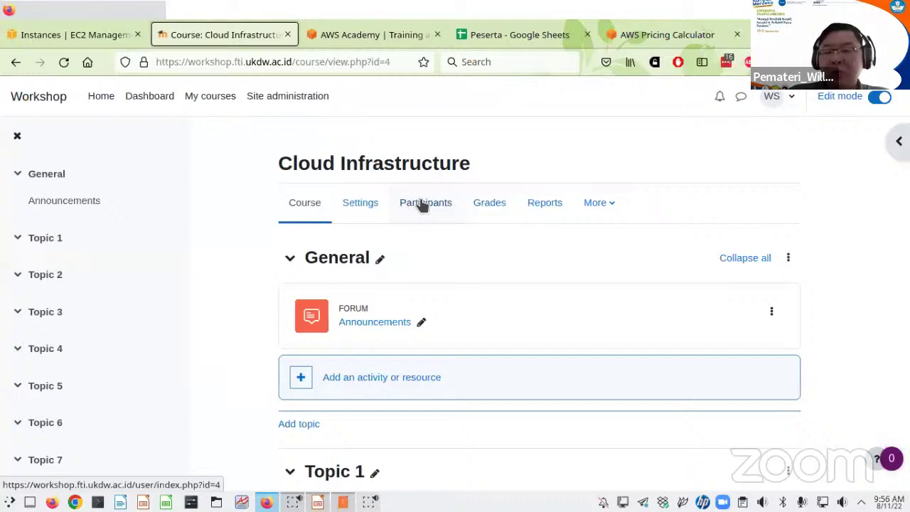
click(423, 204)
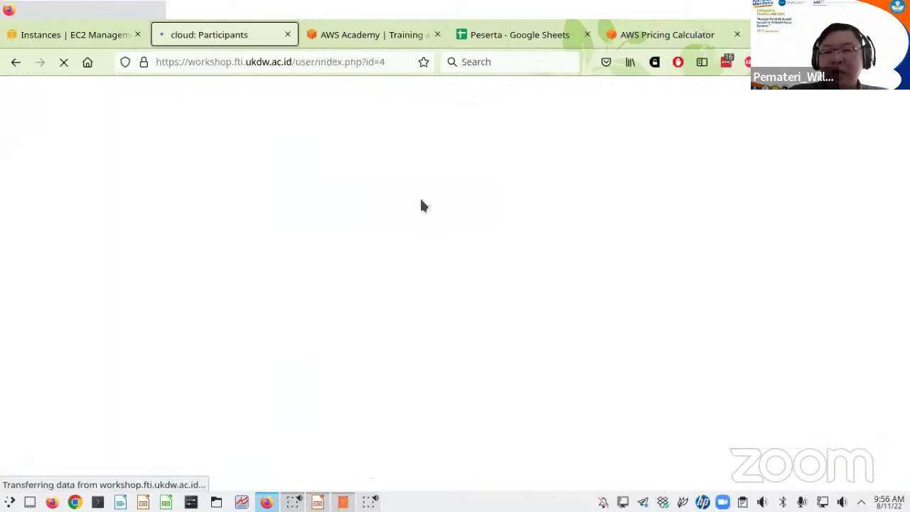
scroll(428, 226, down, 4)
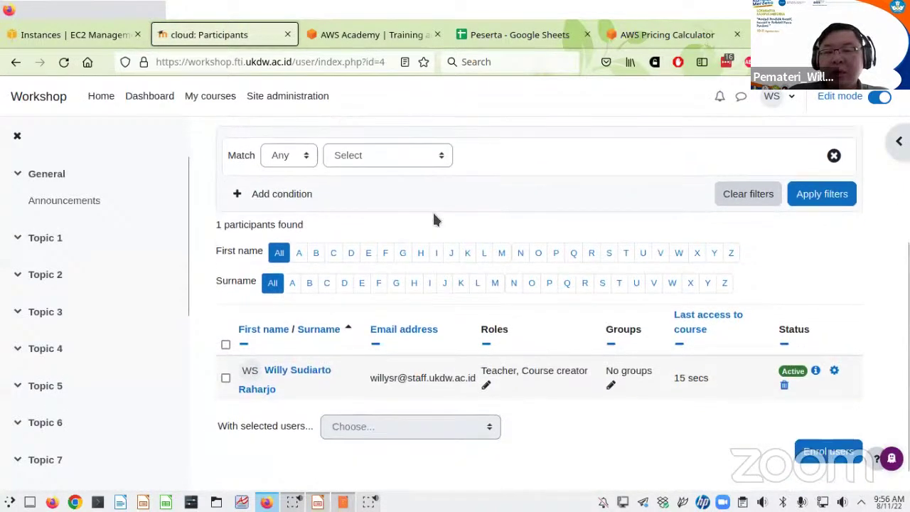
scroll(442, 199, up, 4)
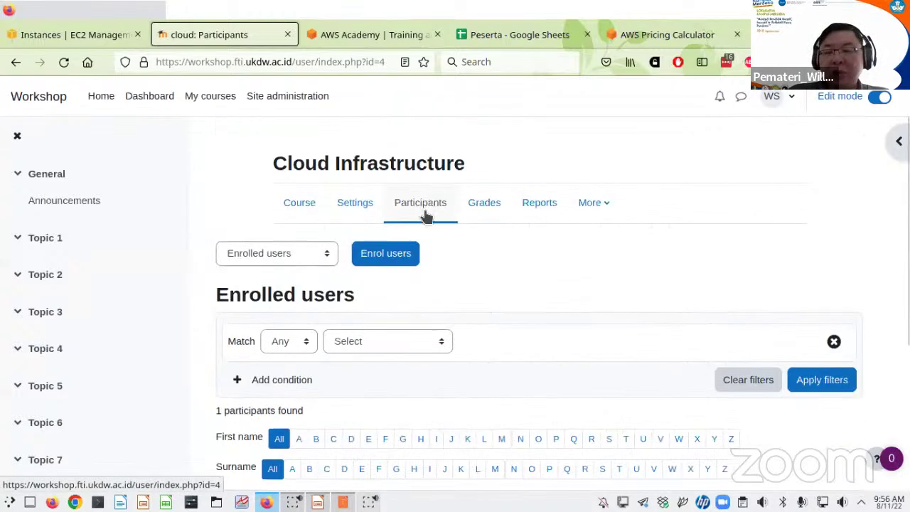
Review the Manual enrolments, Self enrolment (Student) and Guest access methods, then go back to Participants
click(276, 256)
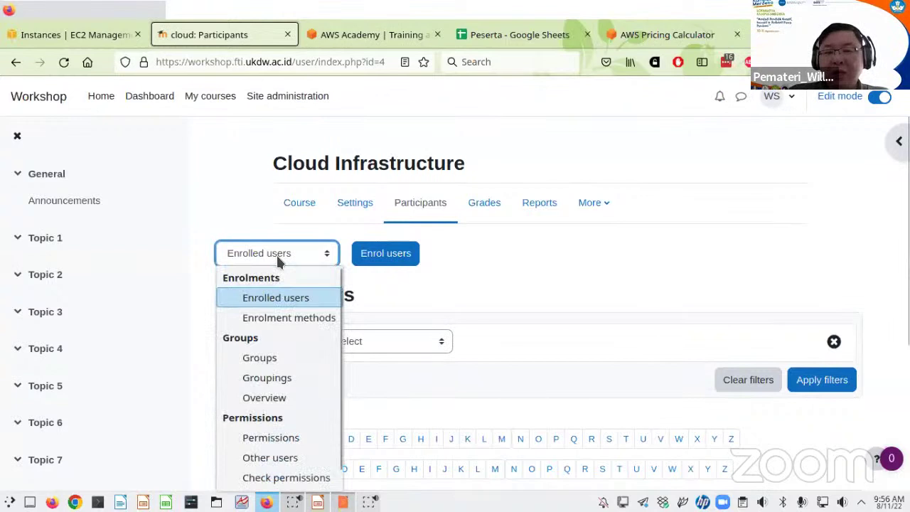
click(278, 318)
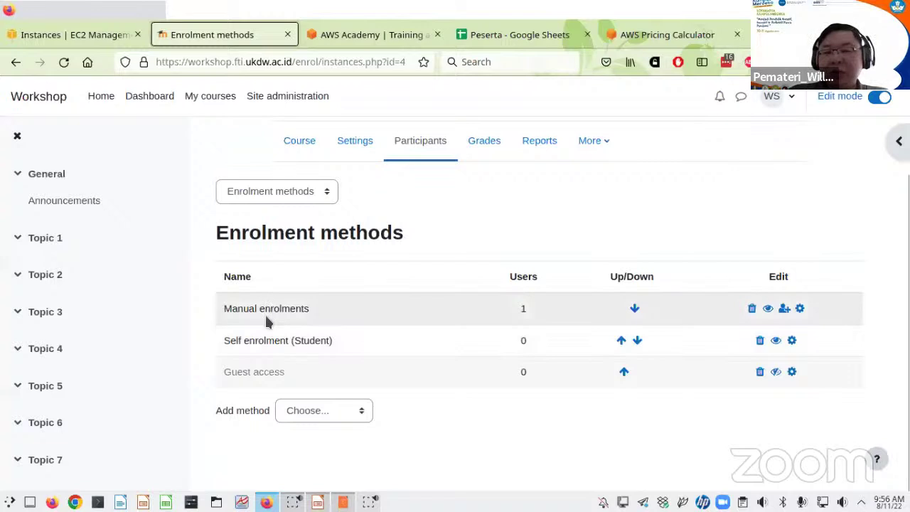
drag(225, 310, 311, 318)
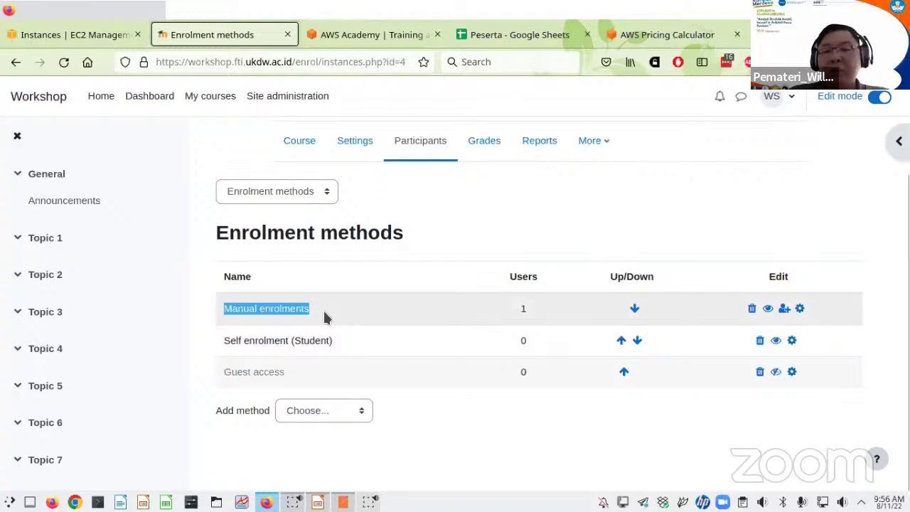
click(416, 149)
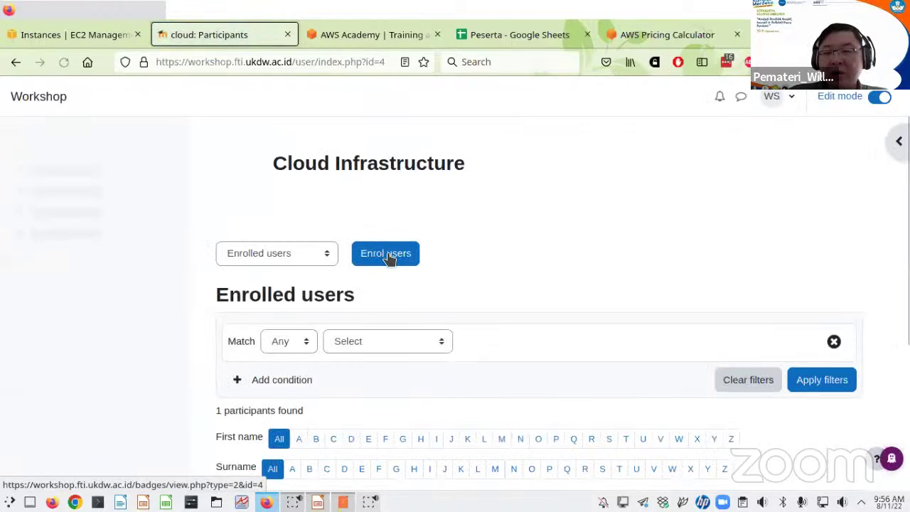
Search for the student account, select it with the Student role, then cancel without enrolling
click(389, 259)
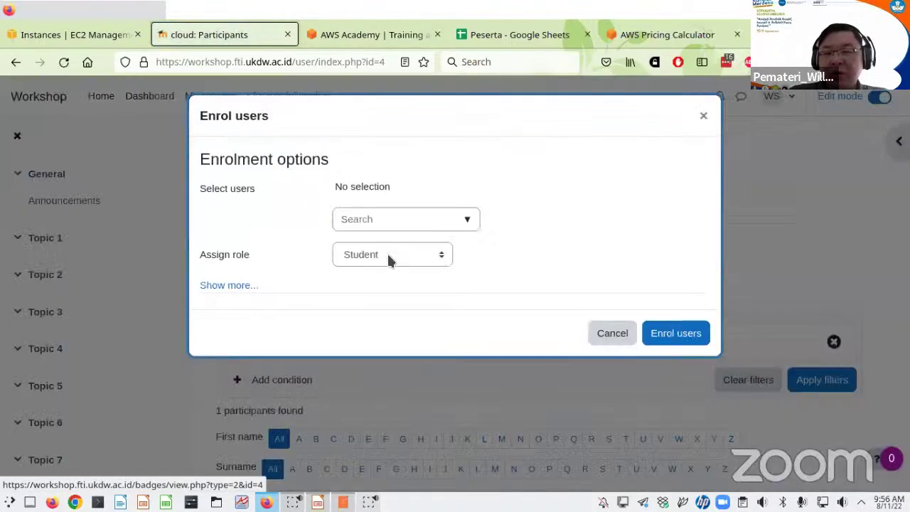
click(390, 215)
text(anton)
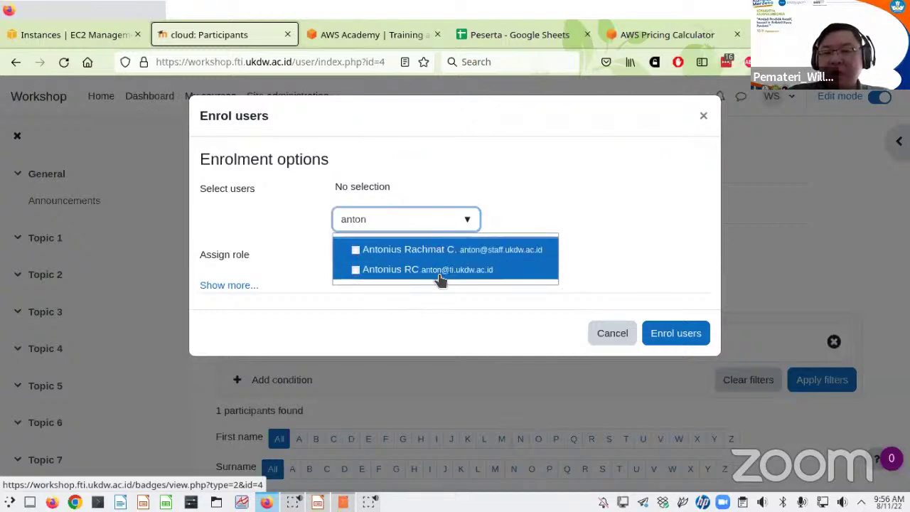
click(439, 277)
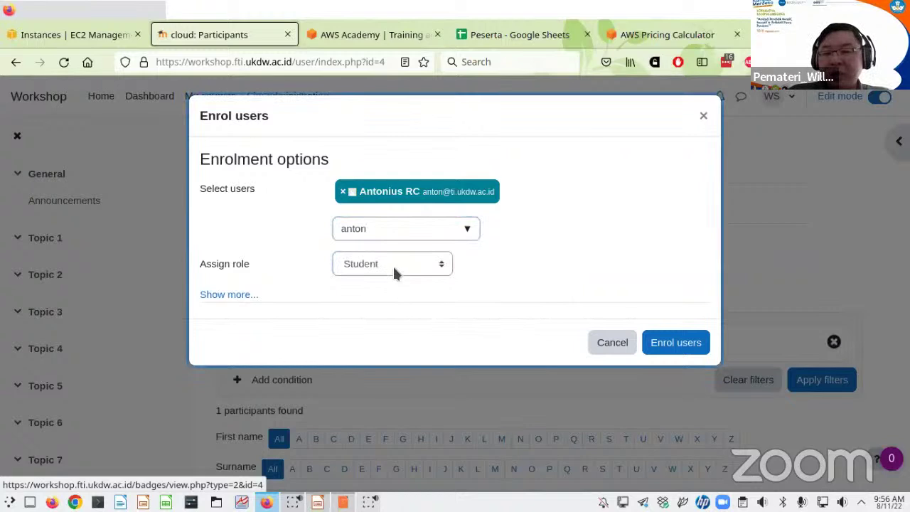
click(392, 263)
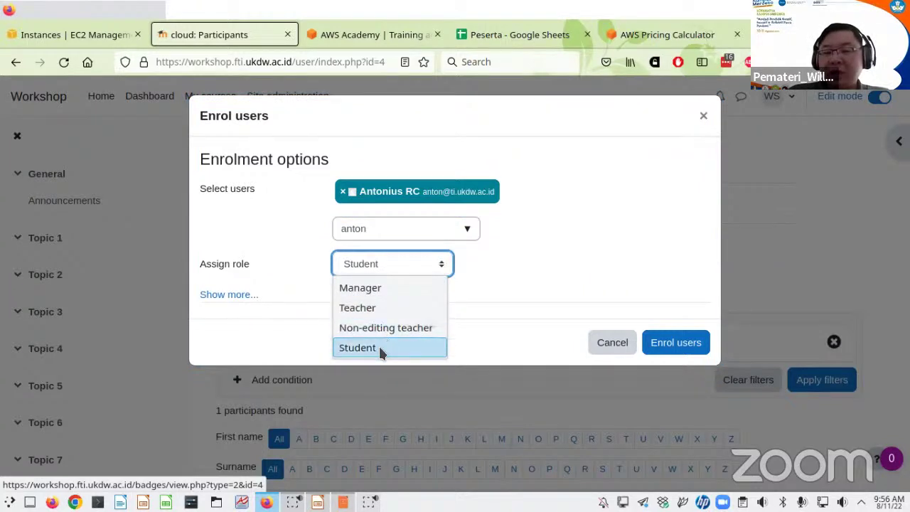
click(510, 241)
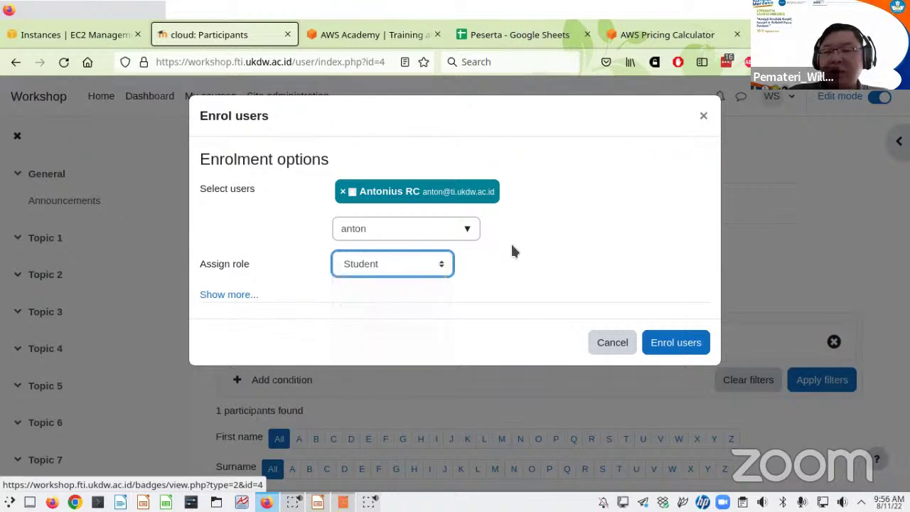
click(613, 342)
On Enrolment methods, toggle Self enrolment off and back on, then move it above Manual enrolments
click(280, 253)
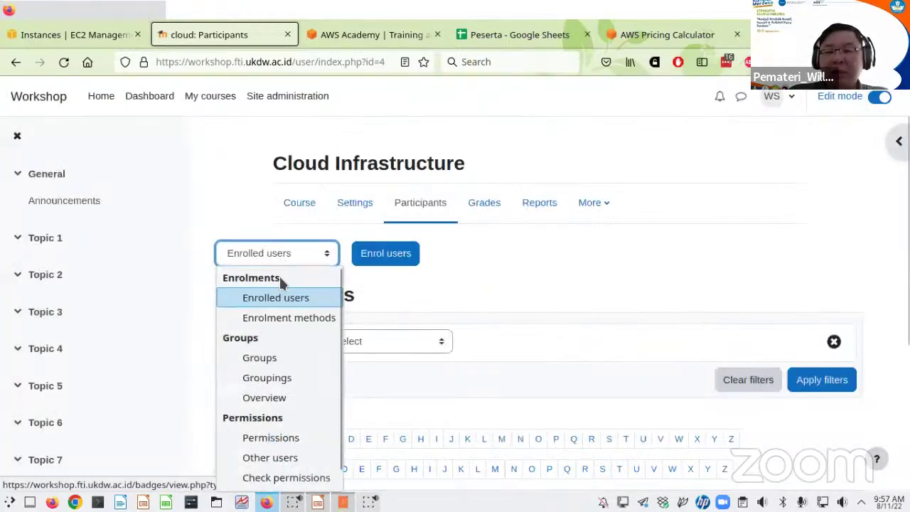
click(280, 318)
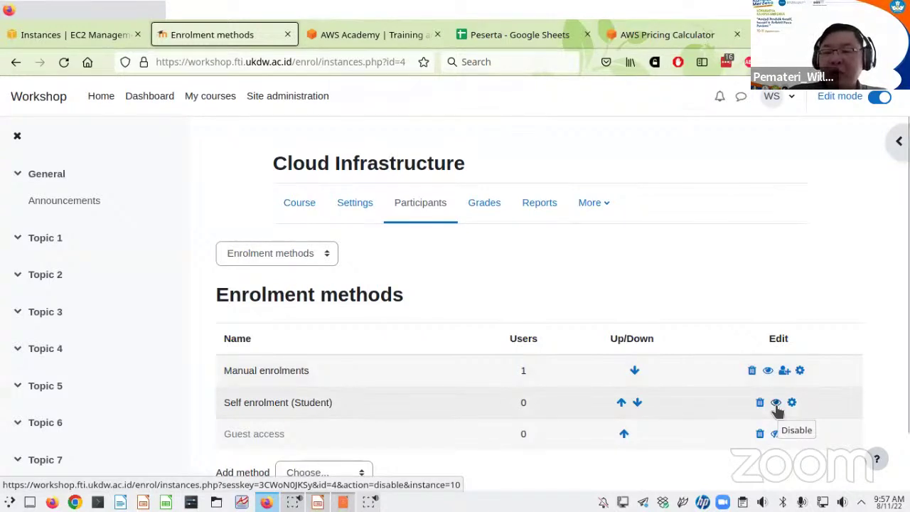
click(776, 403)
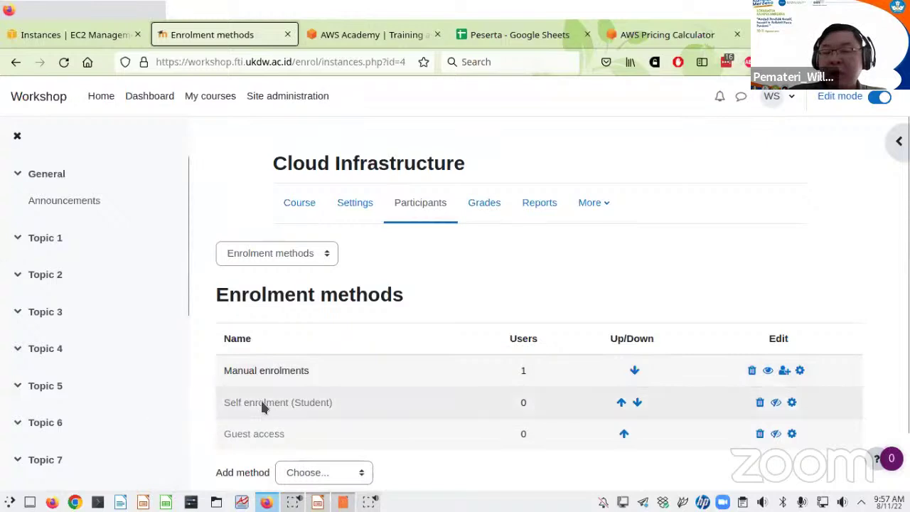
click(776, 404)
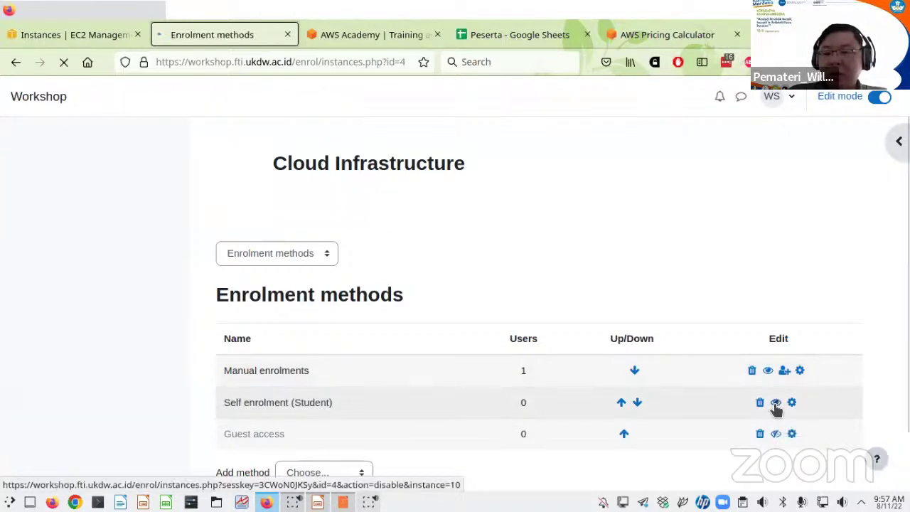
click(622, 403)
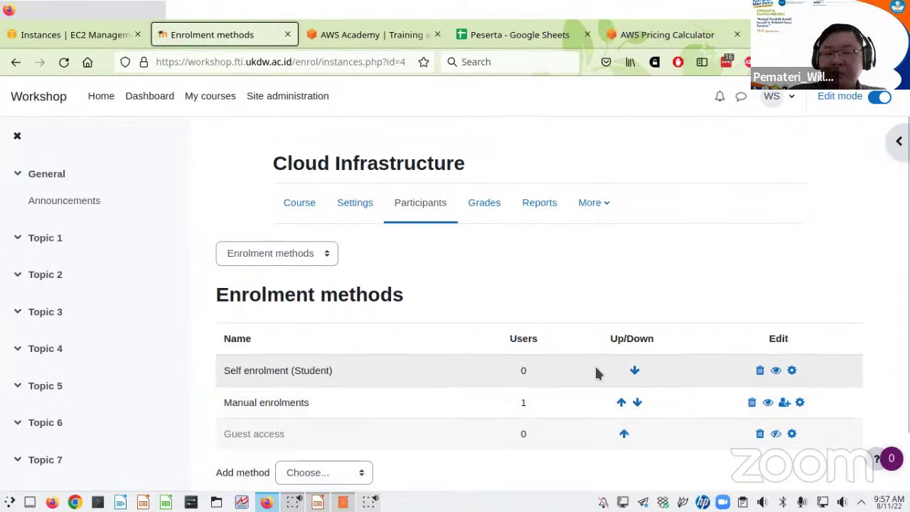
Open the Self enrolment settings, reveal the enrolment key, and leave Use group enrolment keys at Yes
click(791, 371)
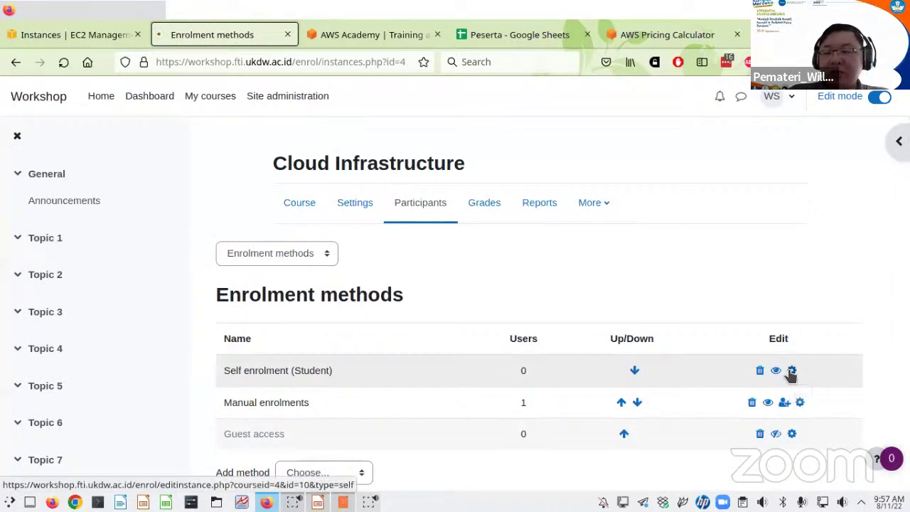
scroll(507, 367, down, 2)
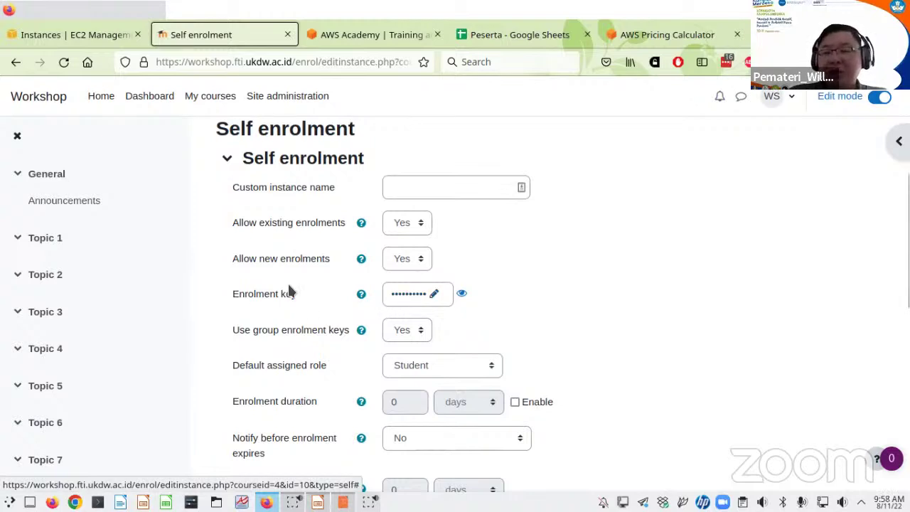
drag(229, 297, 295, 297)
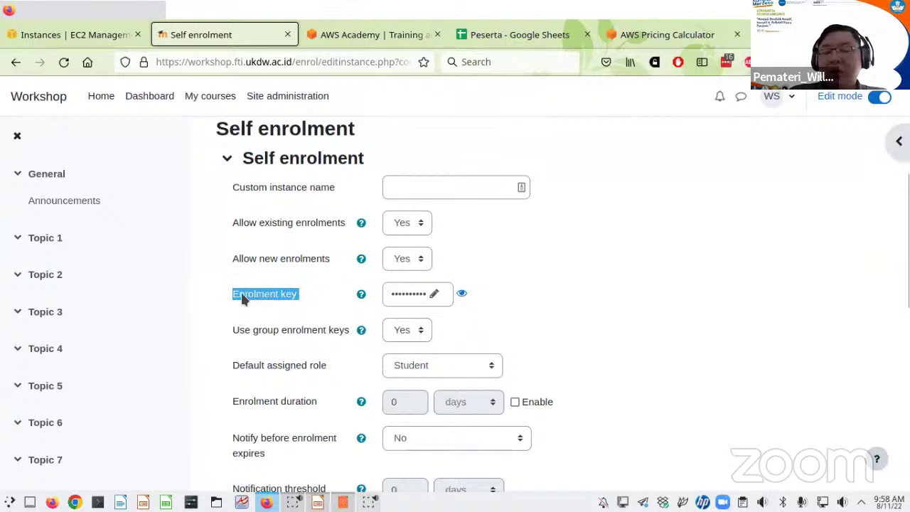
click(463, 296)
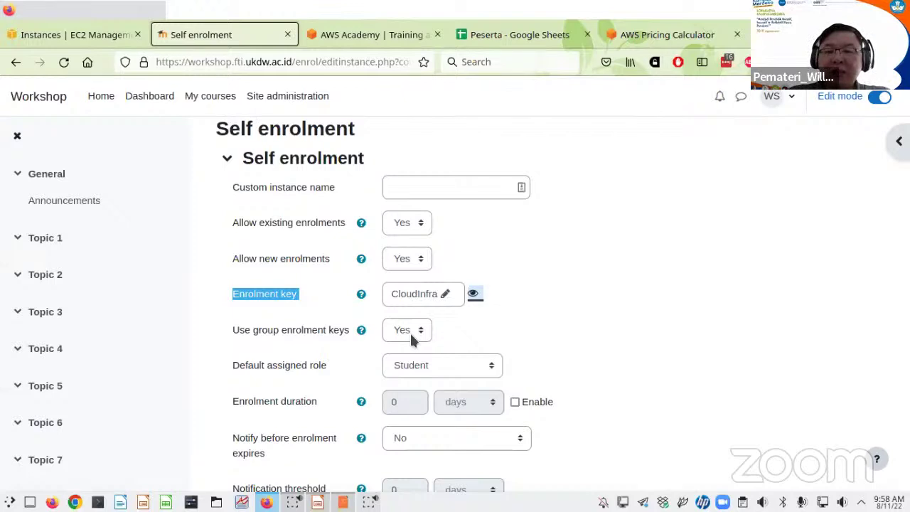
click(410, 331)
click(506, 334)
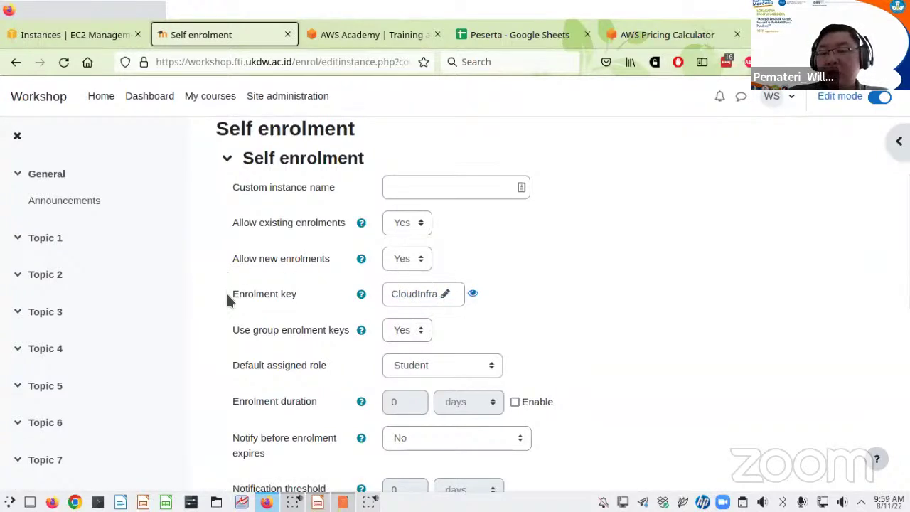
drag(228, 301, 304, 304)
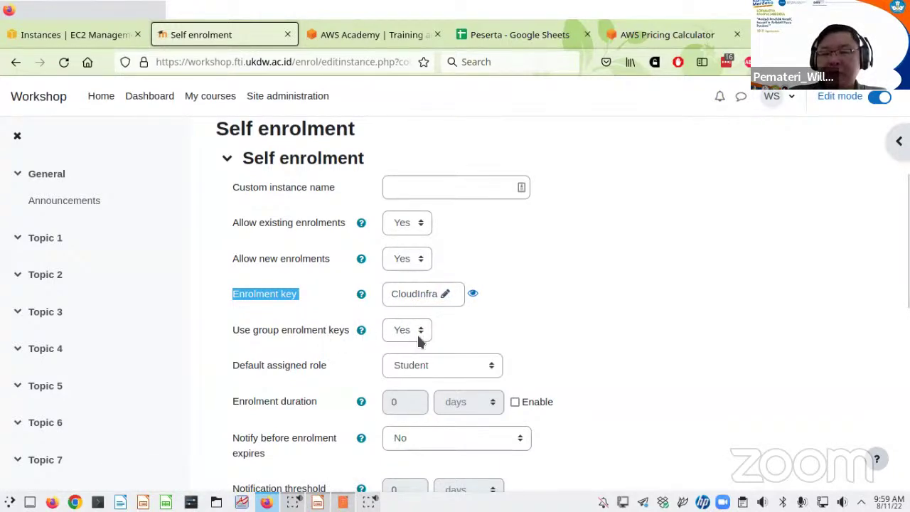
click(458, 338)
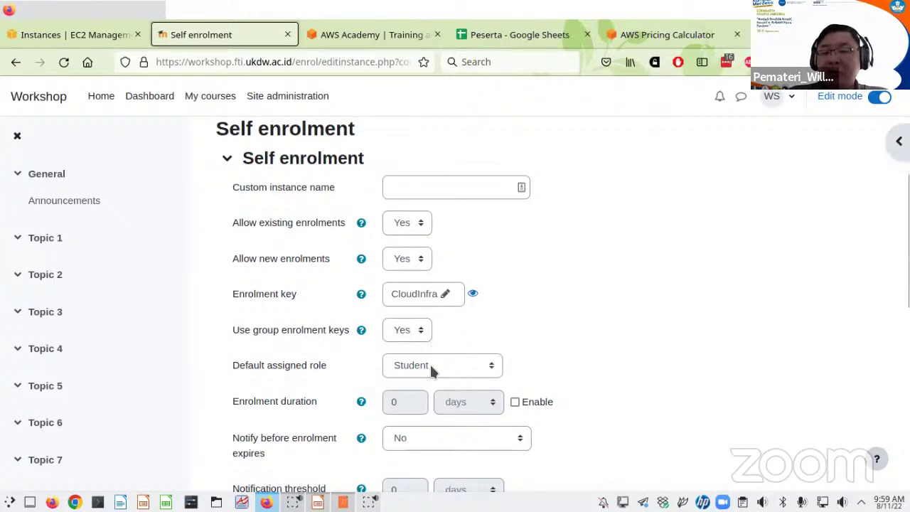
scroll(460, 313, up, 3)
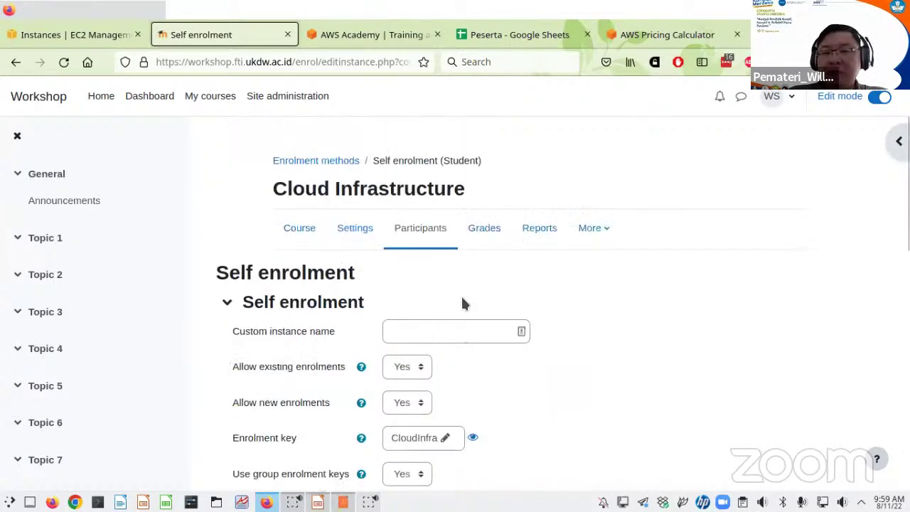
Go to the Groups page listing Grup A to Grup D and begin creating a new group
click(424, 233)
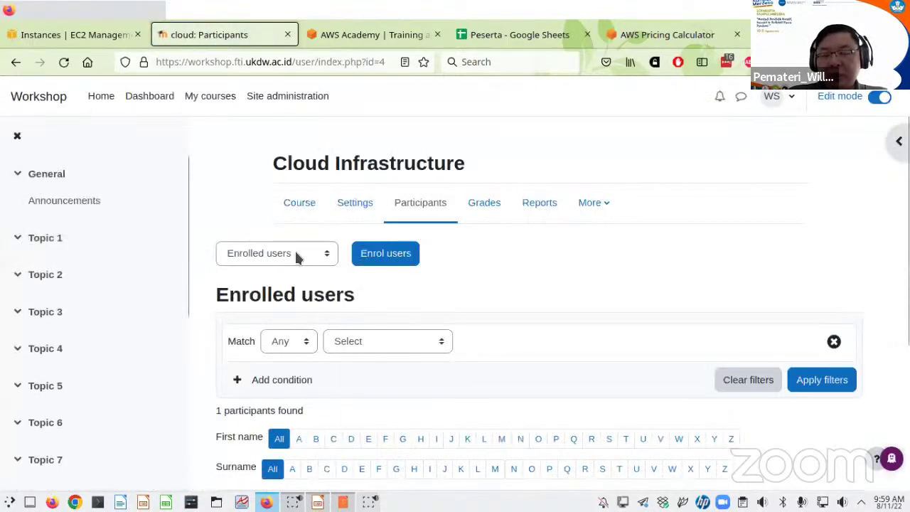
click(296, 255)
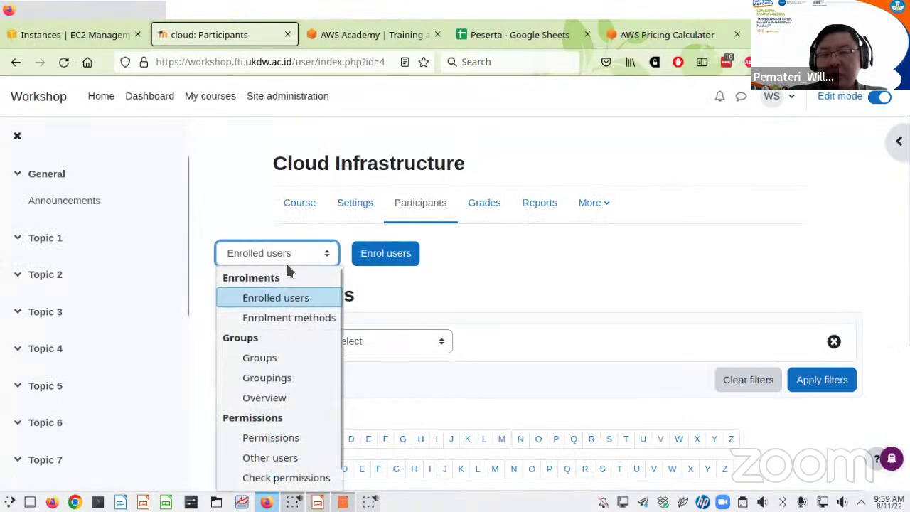
click(272, 357)
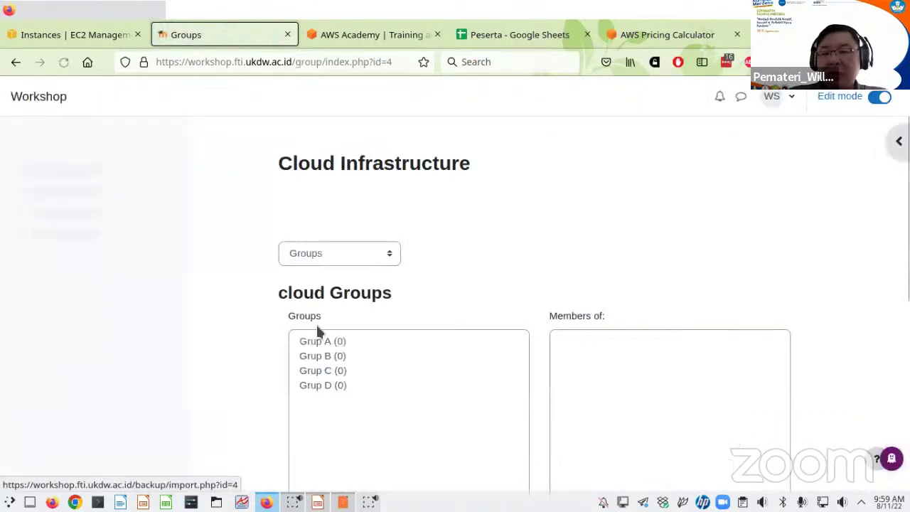
scroll(317, 331, down, 3)
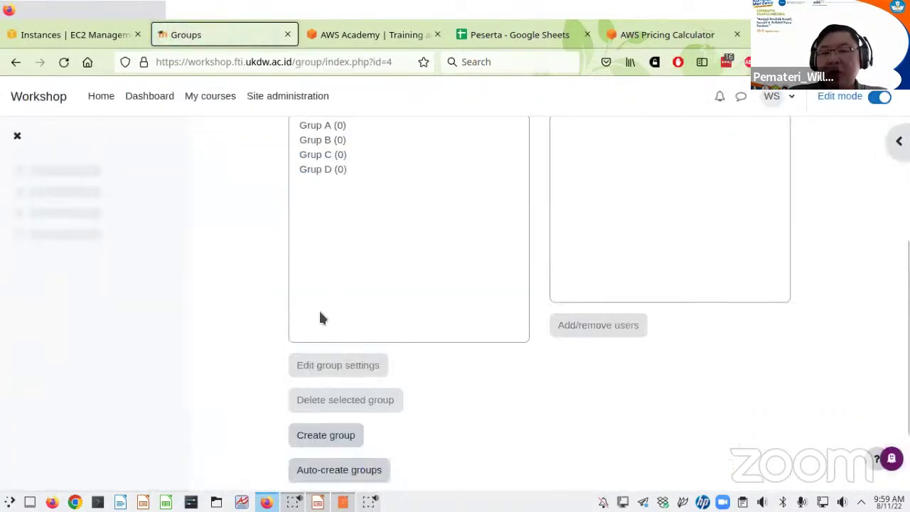
click(340, 438)
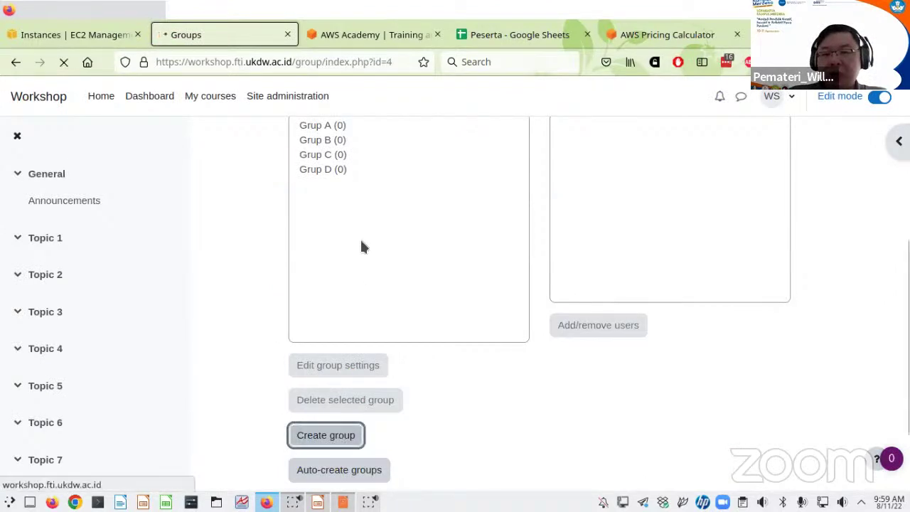
Enter group name Group E and ID number E in the Create group form
click(457, 301)
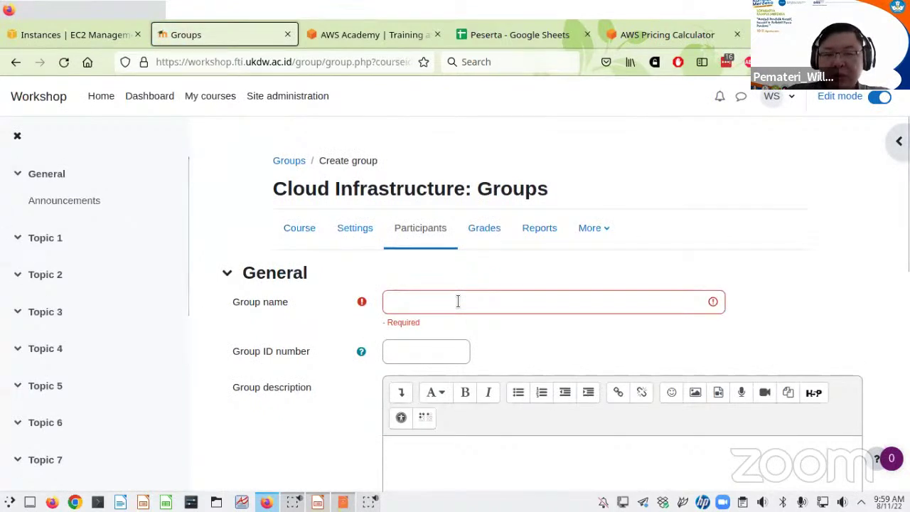
click(458, 302)
text(Group E)
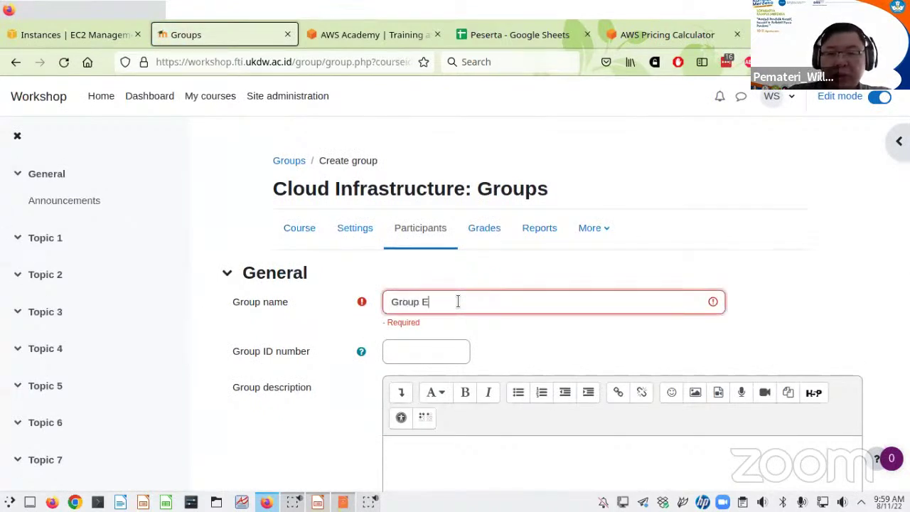
click(437, 352)
text(E)
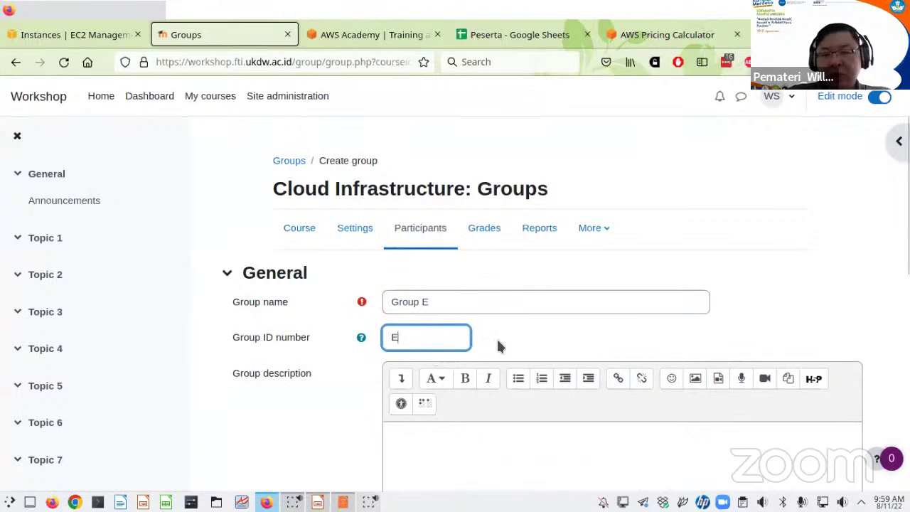
click(502, 333)
Give the group its own enrolment key, check it, and save the group
scroll(505, 327, down, 5)
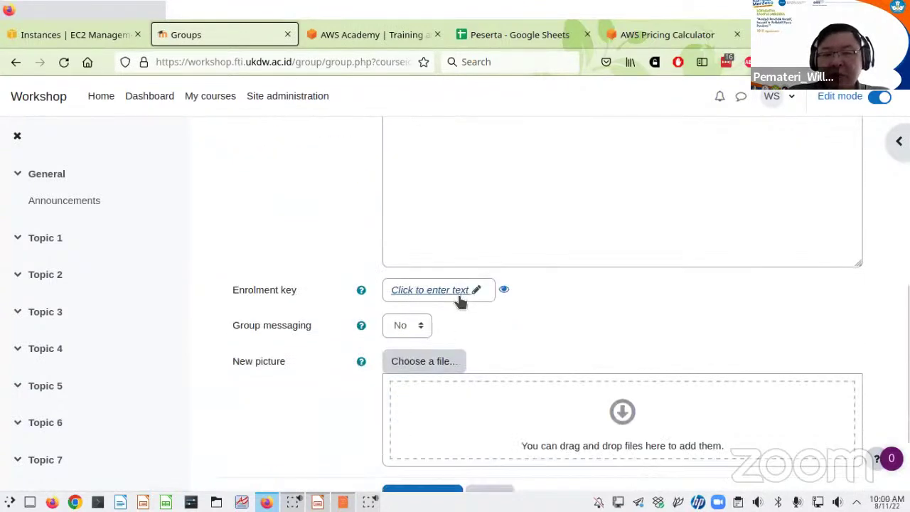
click(439, 290)
click(428, 283)
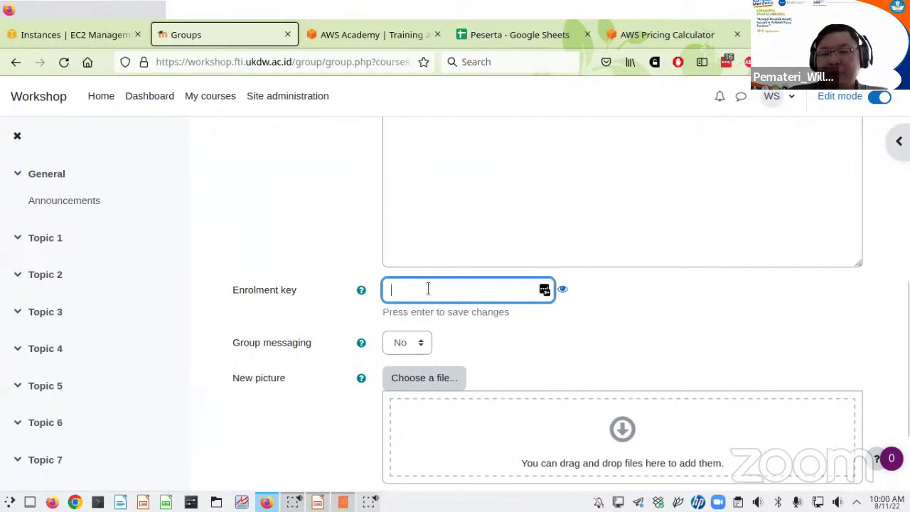
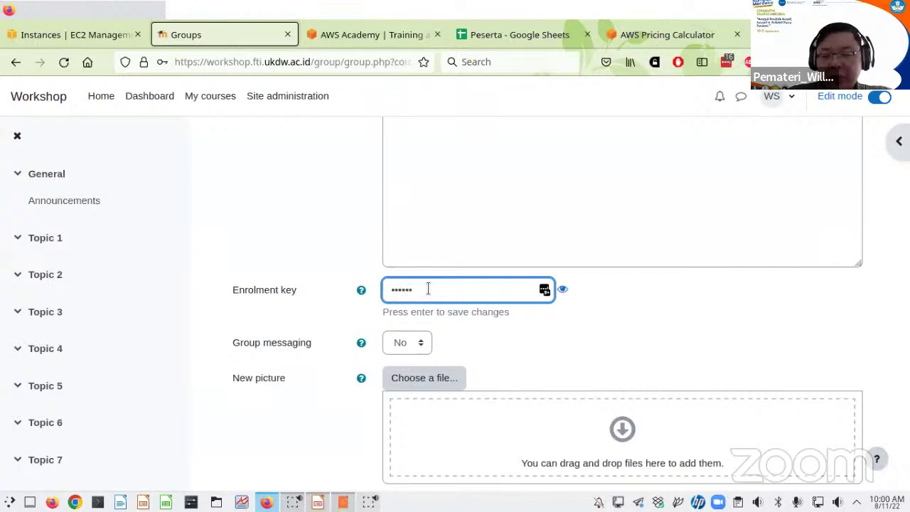
click(563, 290)
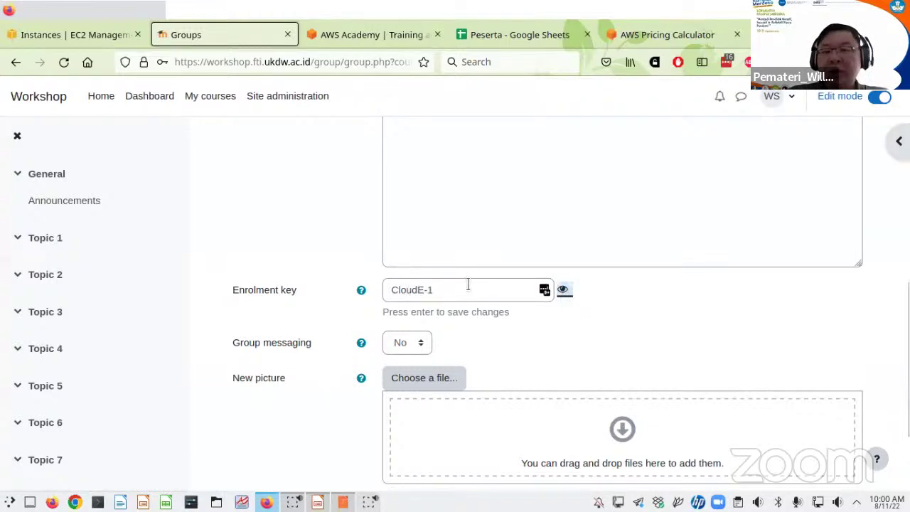
scroll(482, 355, down, 3)
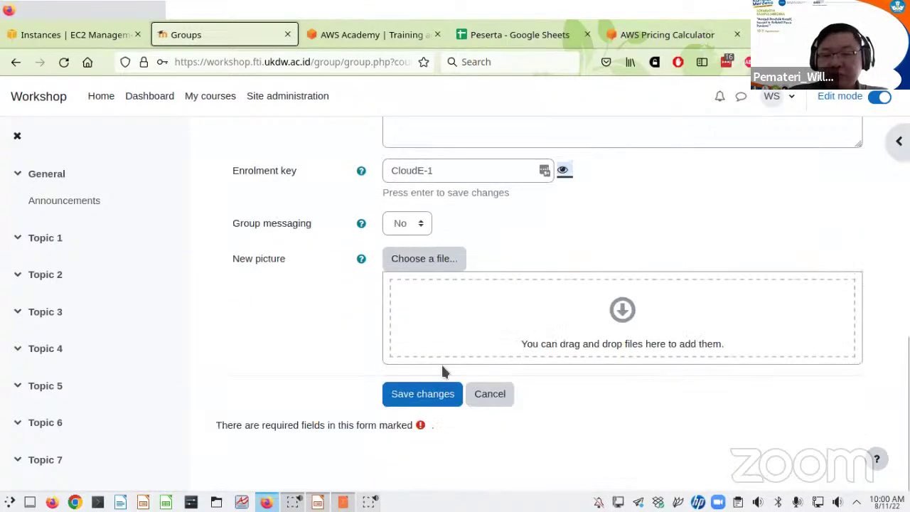
click(423, 395)
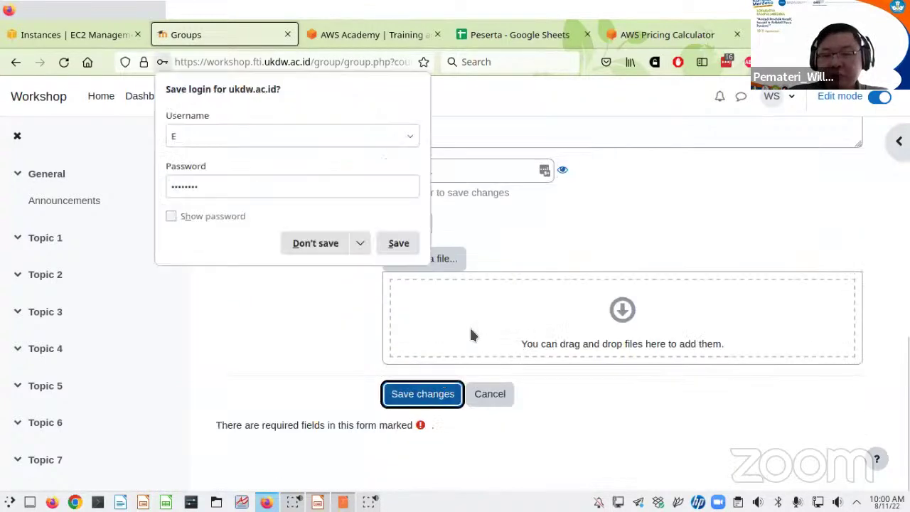
click(323, 242)
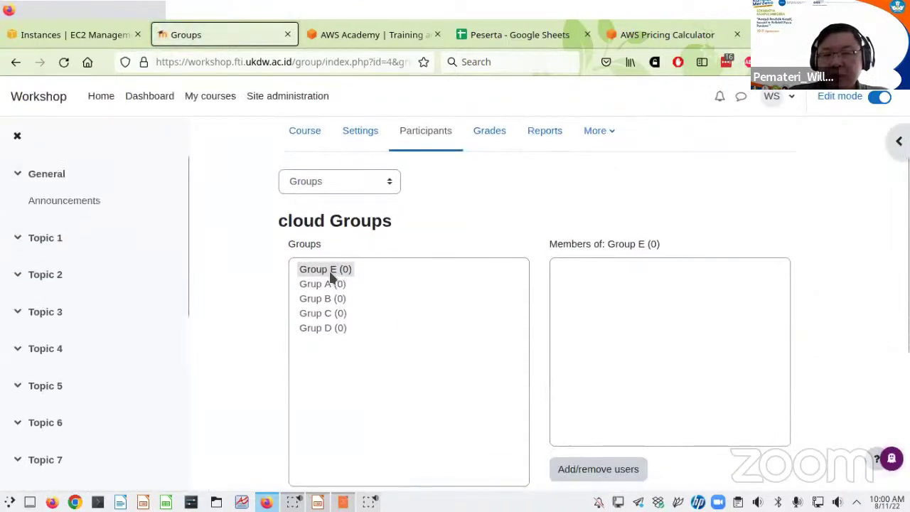
Edit Group E's settings to rename it Grup E and save
scroll(329, 273, down, 4)
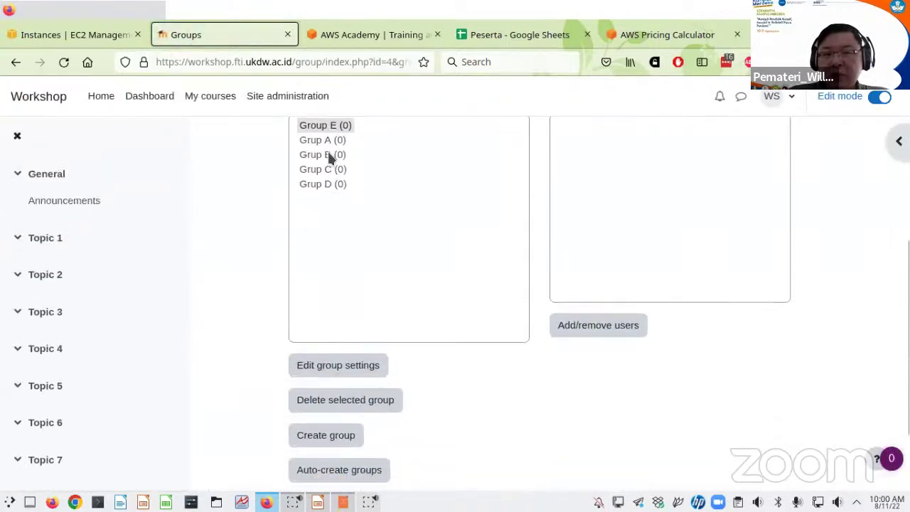
drag(328, 124, 328, 183)
click(332, 169)
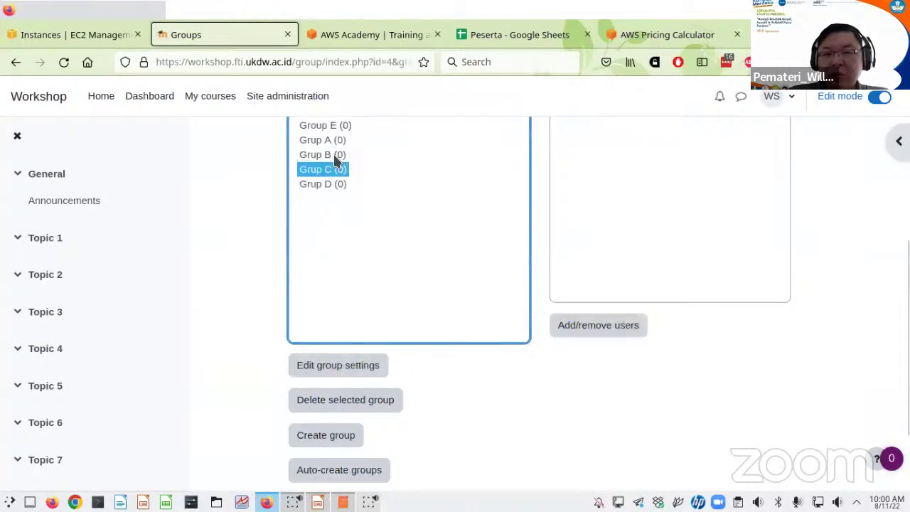
click(322, 125)
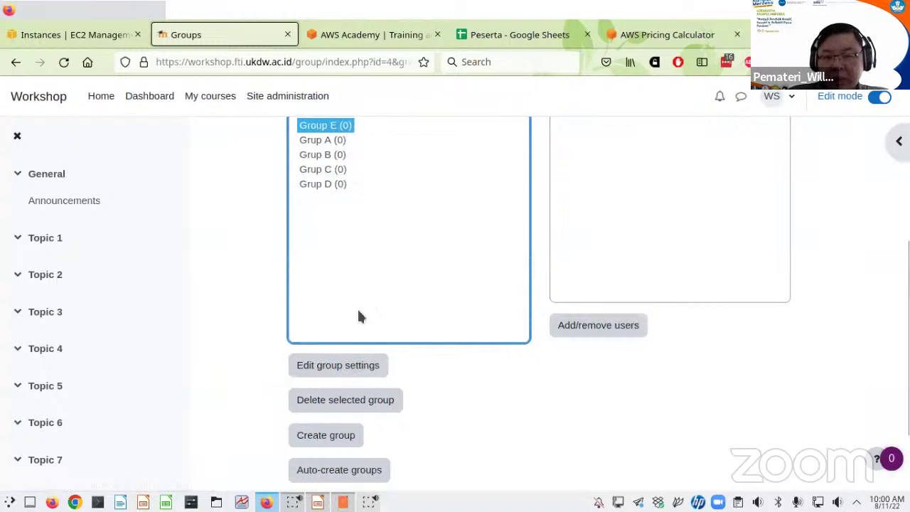
click(337, 366)
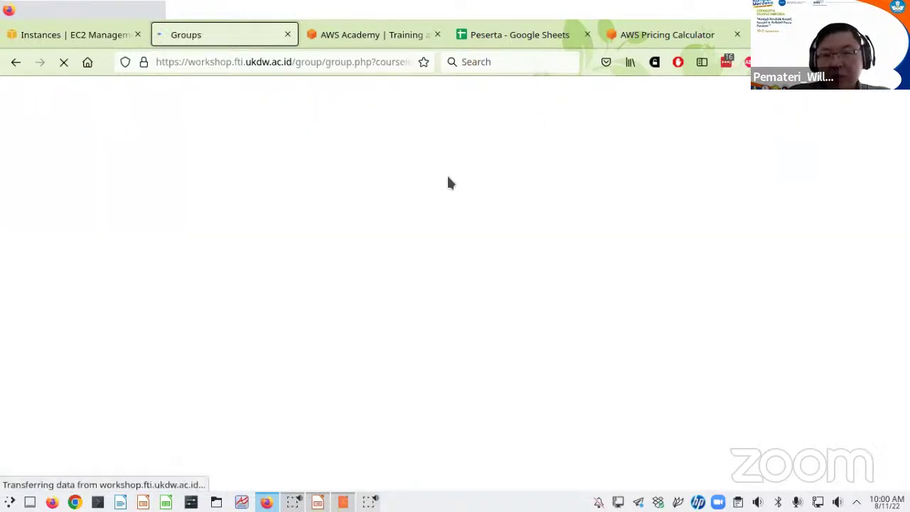
click(413, 301)
key(BackSpace)
key(BackSpace)
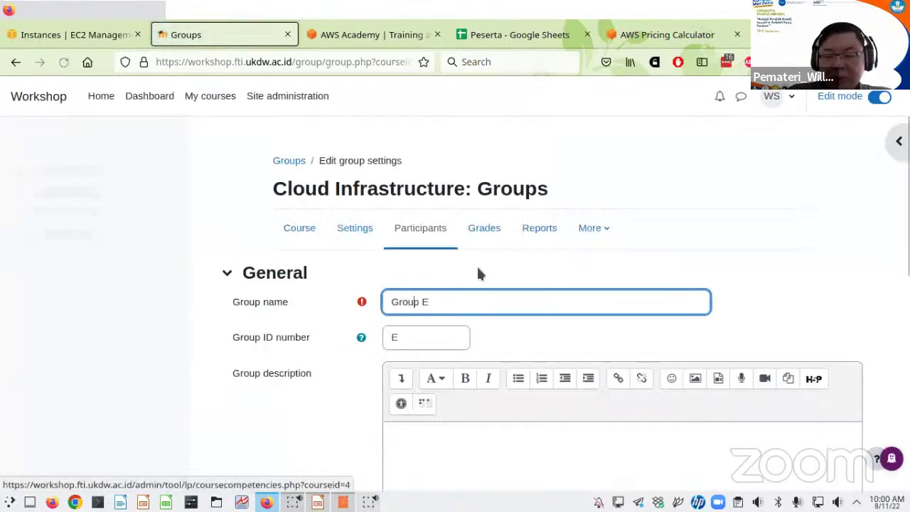
text(ou)
scroll(478, 273, down, 5)
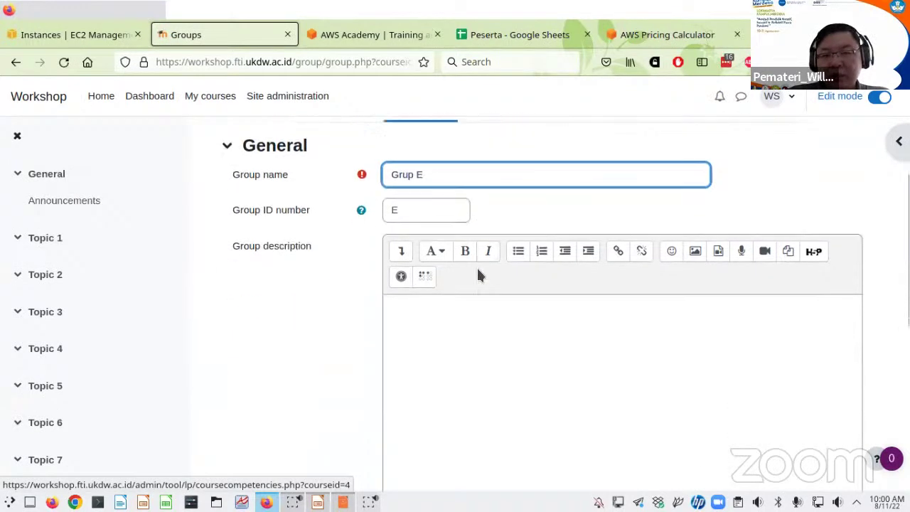
scroll(452, 362, down, 3)
click(435, 392)
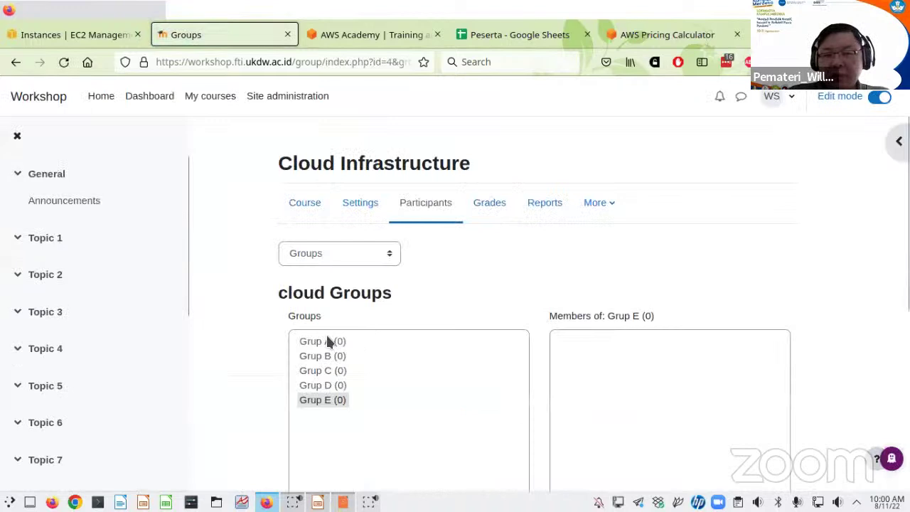
Check the members of Grup A through Grup E, confirming each is empty
click(326, 342)
click(332, 355)
click(332, 370)
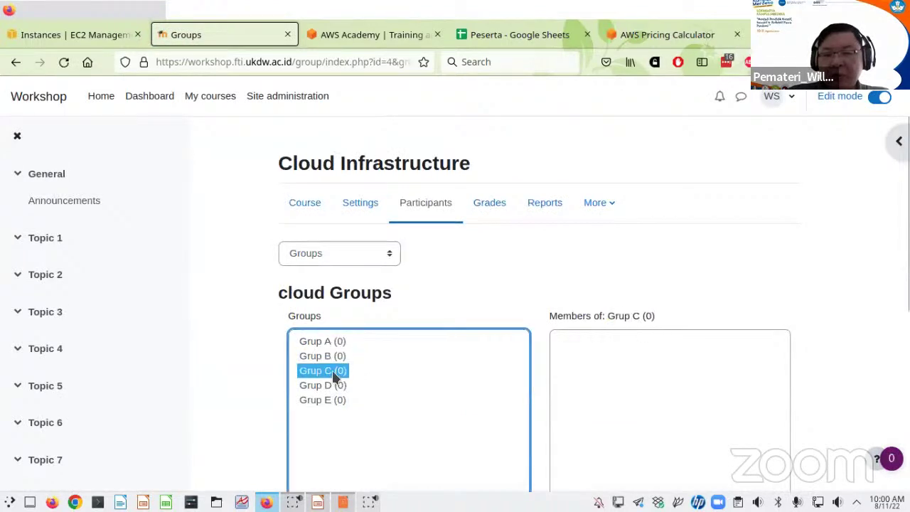
click(332, 385)
click(332, 395)
click(465, 304)
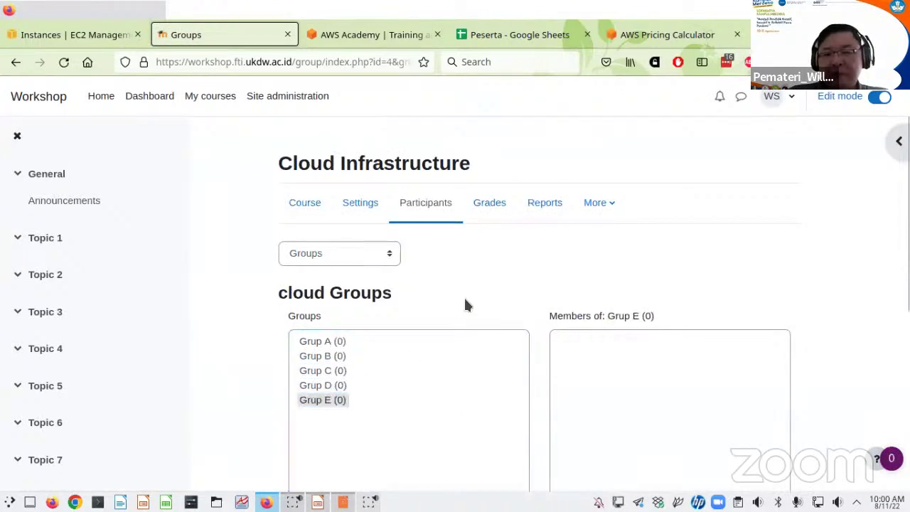
scroll(465, 304, down, 1)
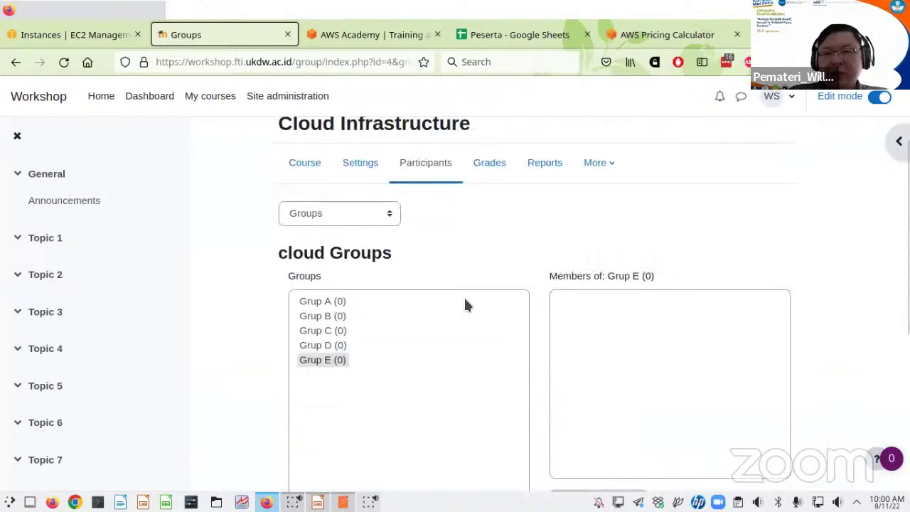
Reopen Self enrolment (Student) settings from Enrolment methods to confirm group enrolment keys are on
scroll(465, 304, up, 1)
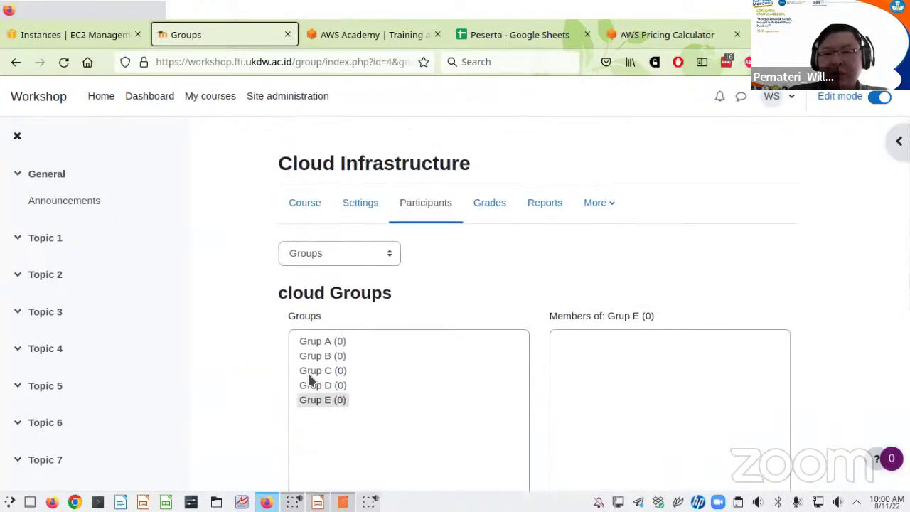
click(417, 206)
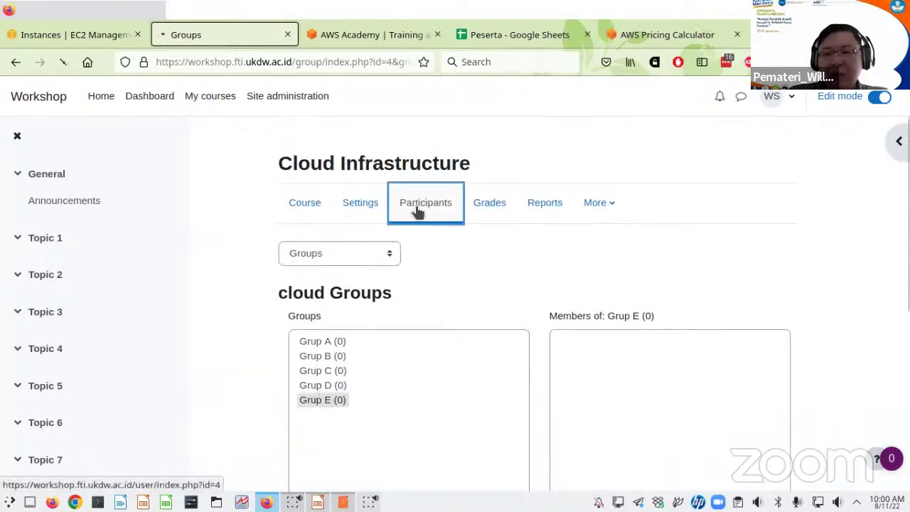
click(294, 253)
click(296, 316)
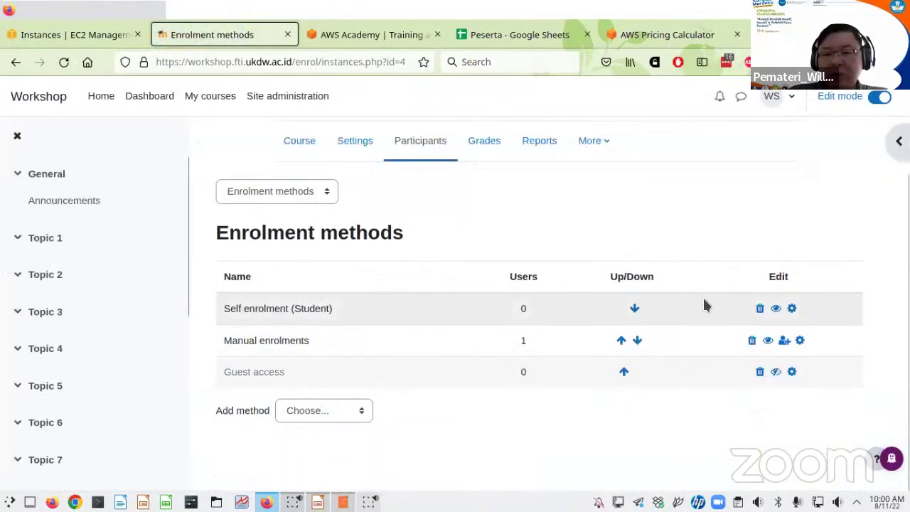
click(792, 310)
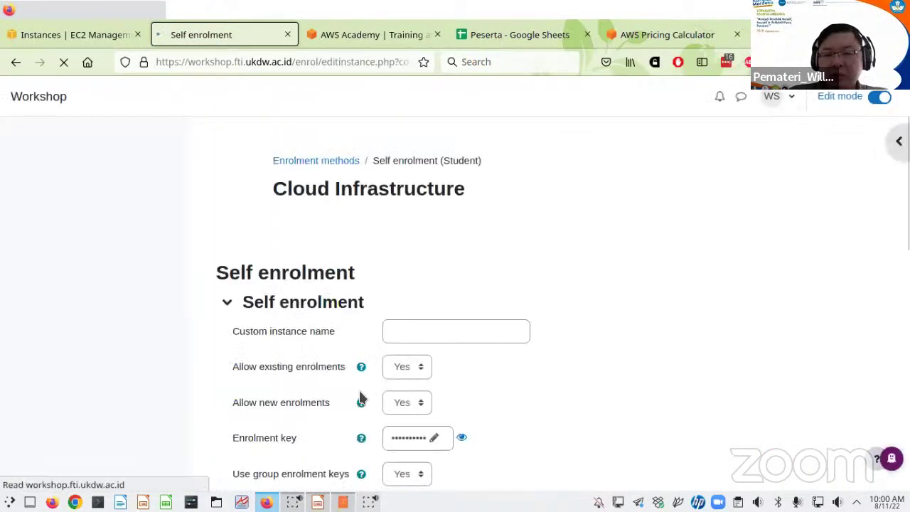
scroll(342, 377, down, 2)
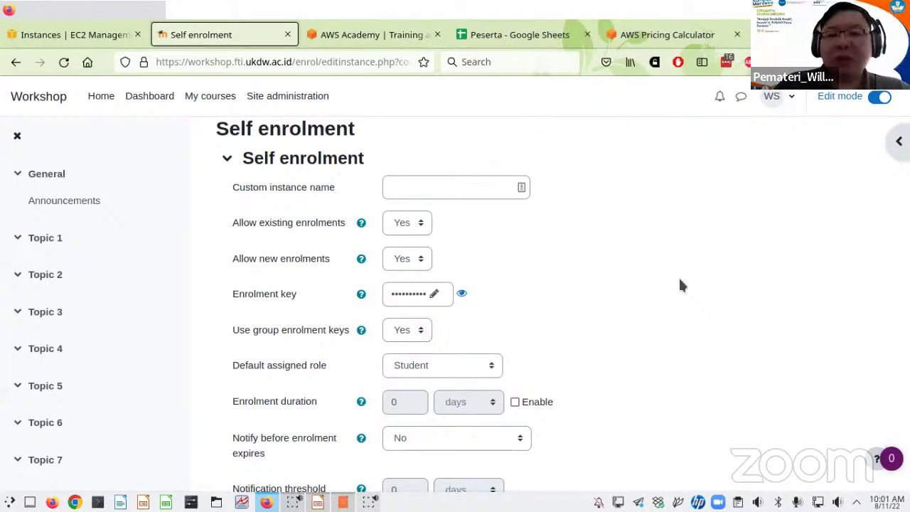
Open a private browsing window and load the workshop Moodle site
click(897, 62)
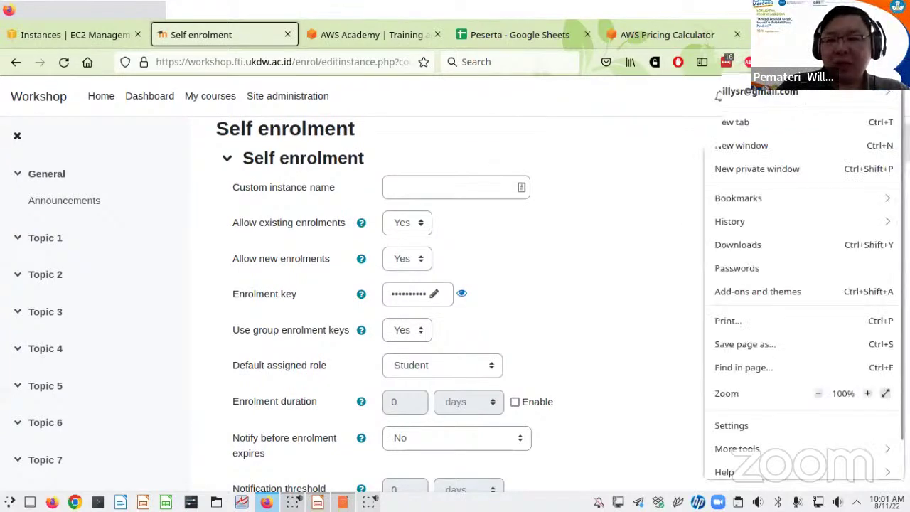
click(820, 168)
text(workshop)
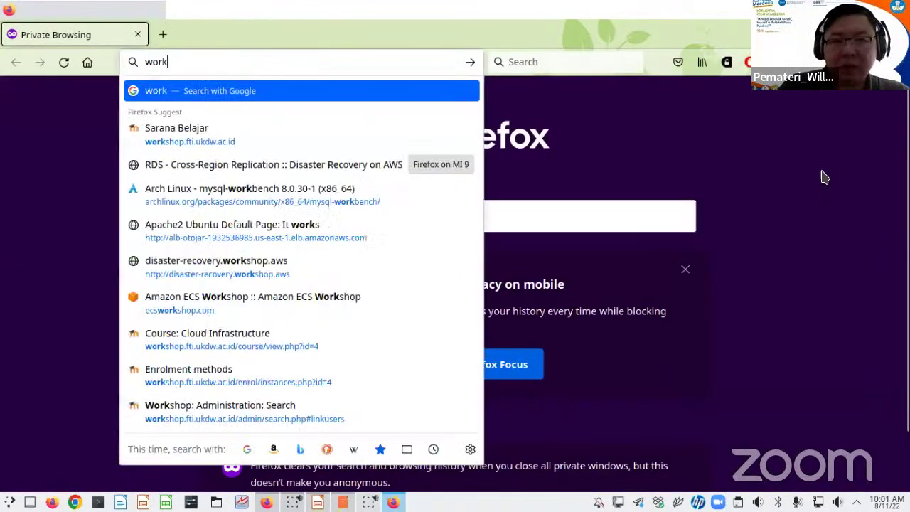
key(Down)
key(Return)
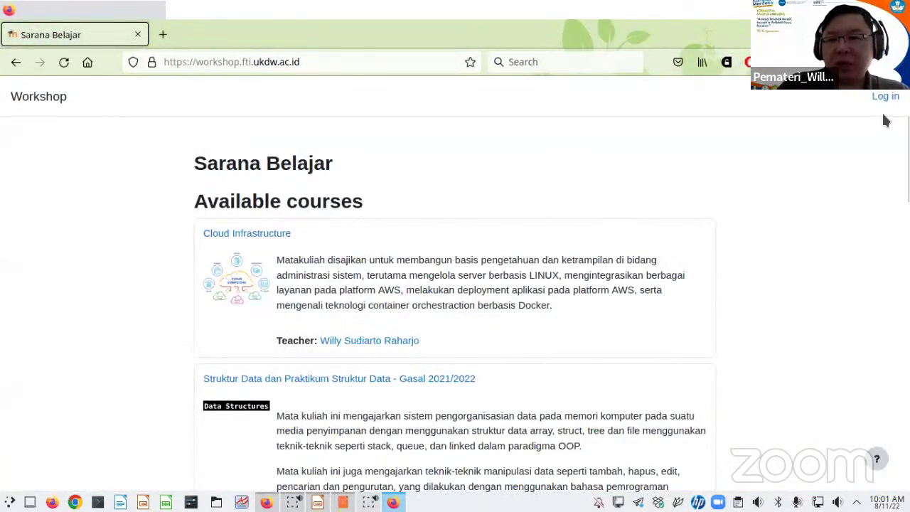
Log in to the site with the student account's username and password
click(885, 97)
click(415, 291)
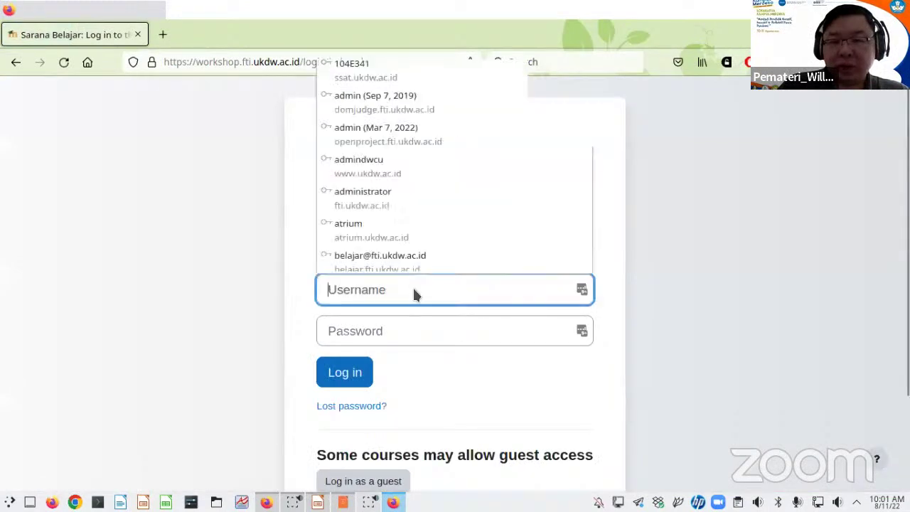
text(anton_mhs)
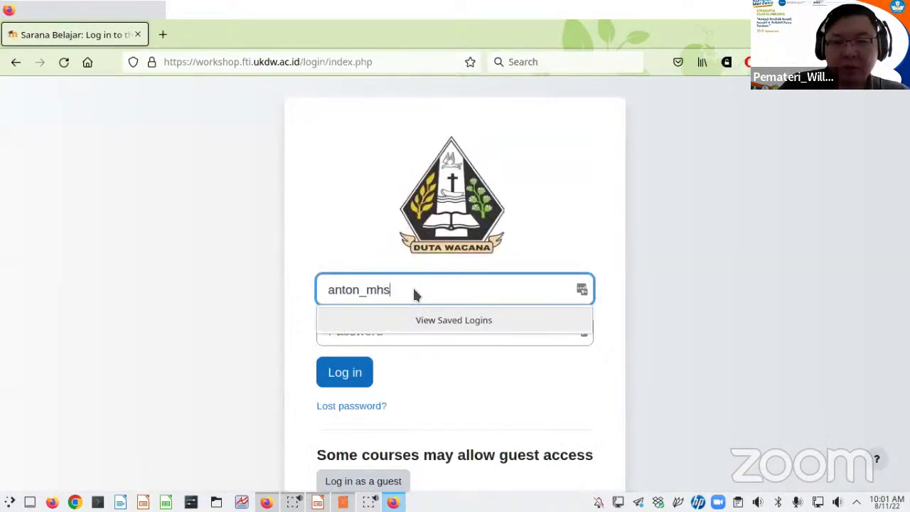
key(Tab)
text(••••••)
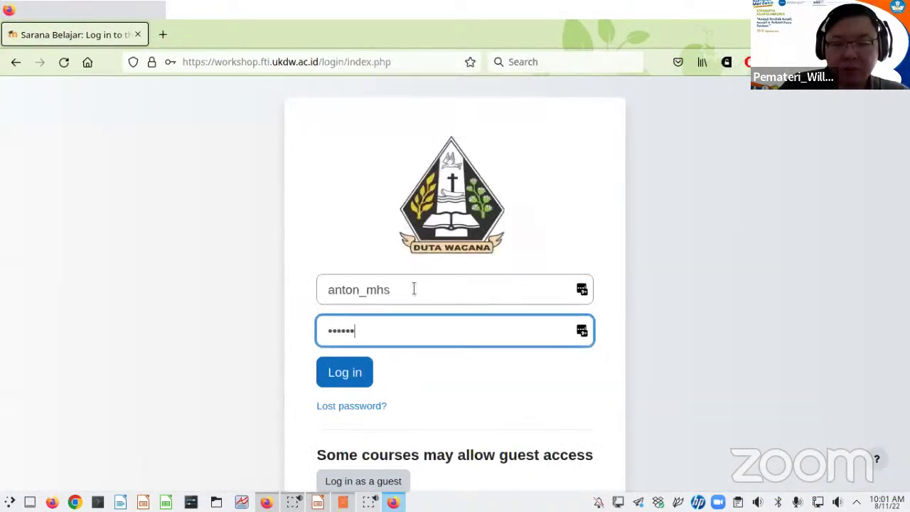
key(Return)
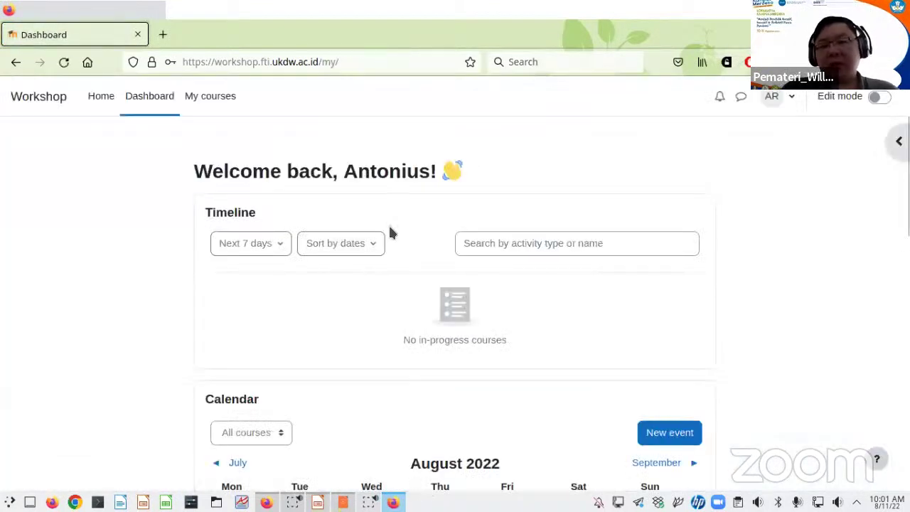
Go to the site home and open Cloud Infrastructure's enrolment options
click(794, 180)
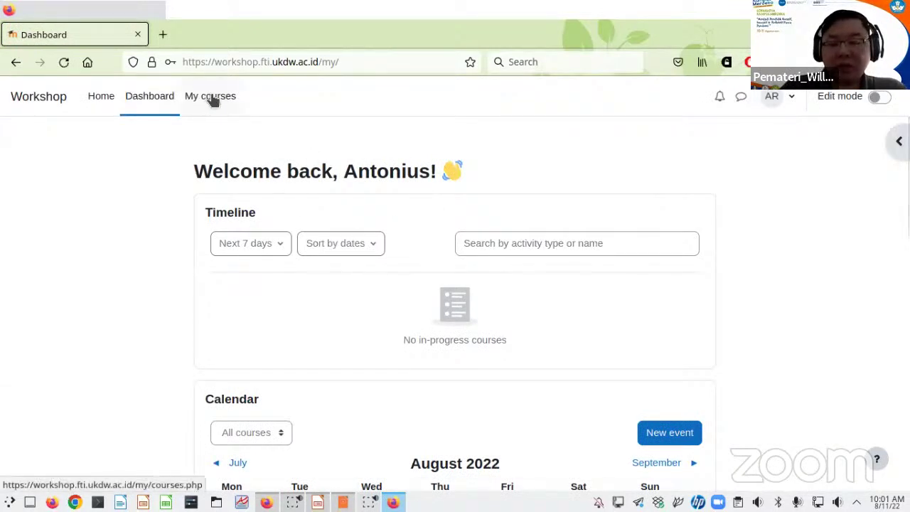
click(110, 104)
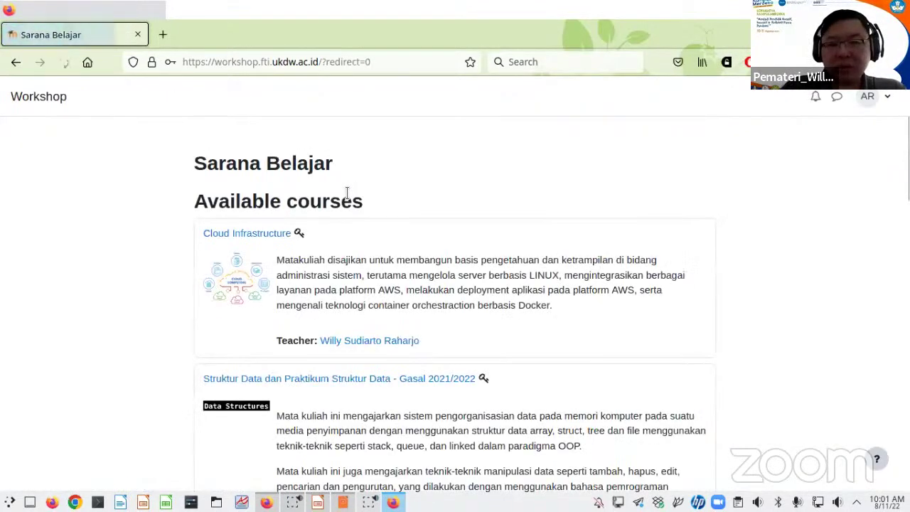
click(266, 234)
Scroll down the Cloud Infrastructure enrolment options page to the blank Self enrolment (Student) key field
scroll(427, 245, down, 2)
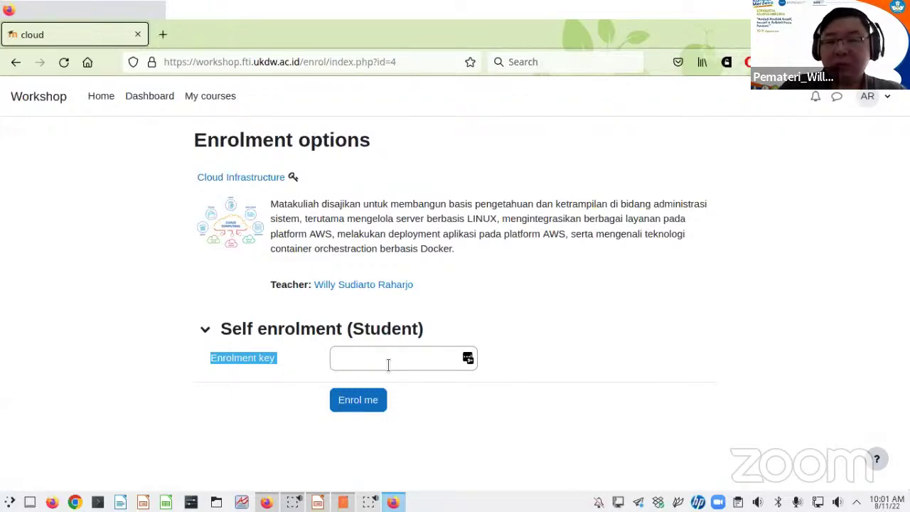
In the teacher's window, go from the course Participants page to the Groups page
key(alt+Tab)
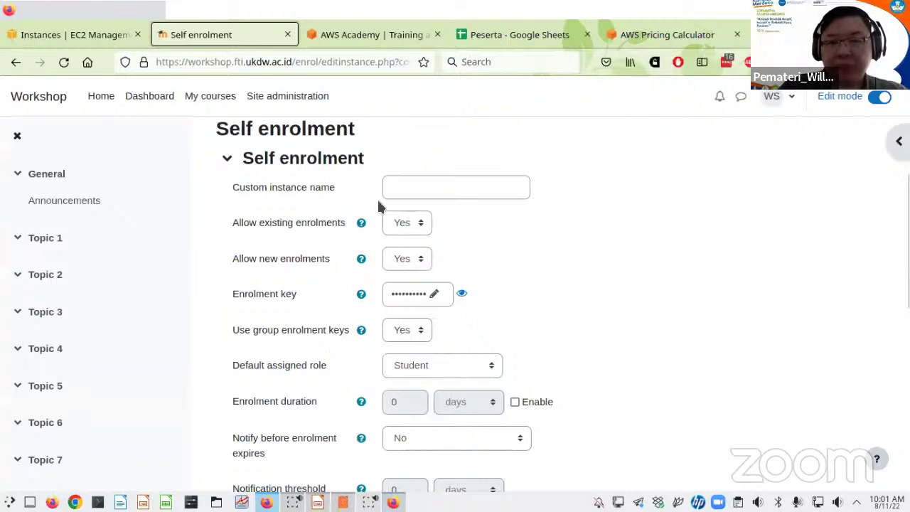
scroll(401, 199, up, 3)
click(406, 235)
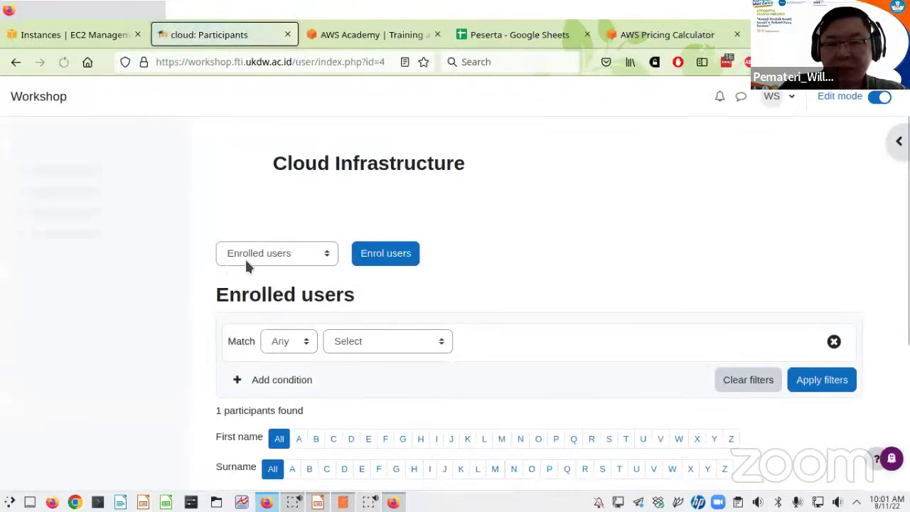
click(258, 259)
click(261, 358)
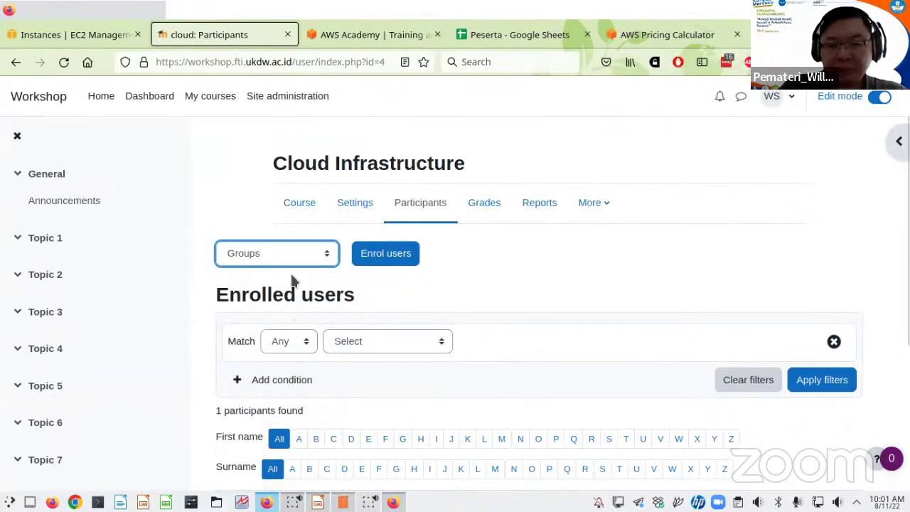
Browse the course's Groupings page, then return to the Groups page
click(282, 254)
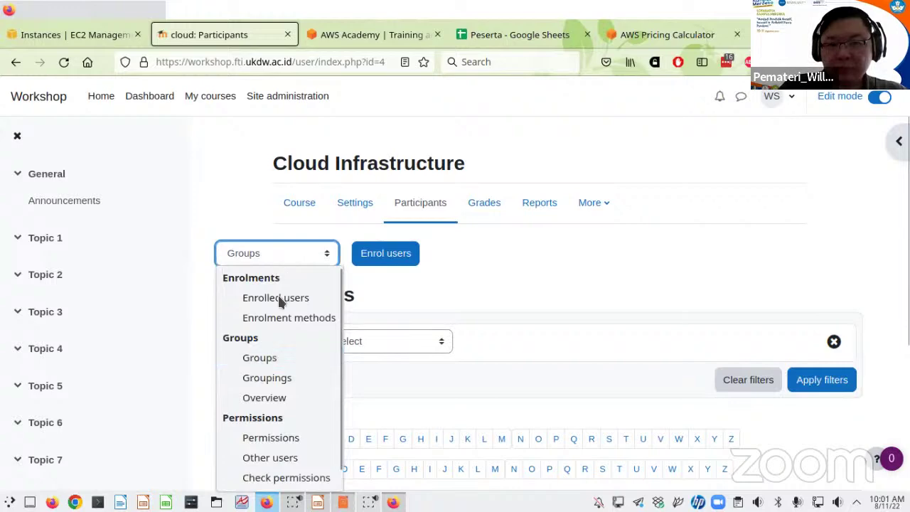
click(277, 357)
scroll(471, 264, down, 3)
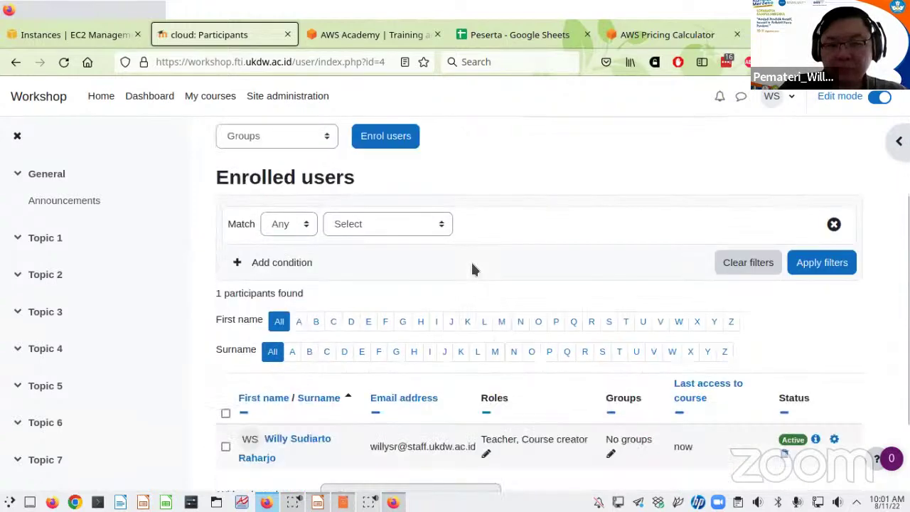
scroll(426, 220, up, 2)
click(280, 189)
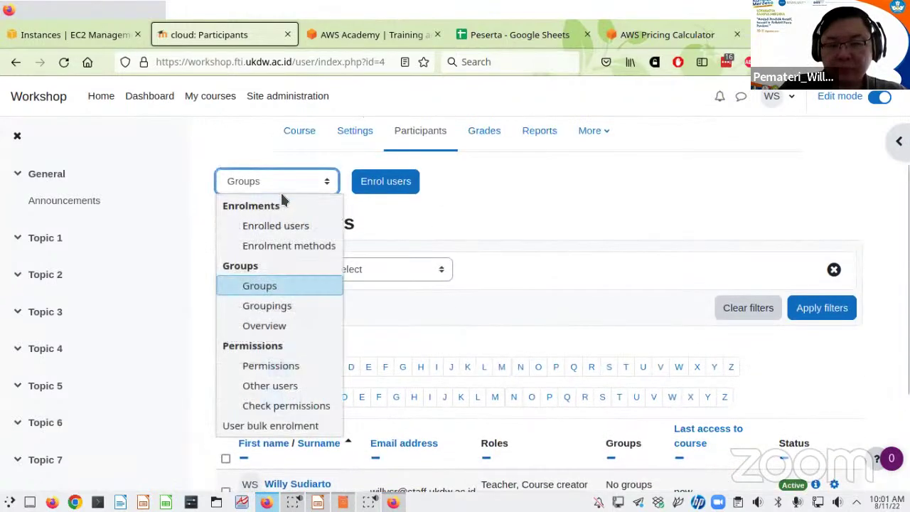
click(266, 306)
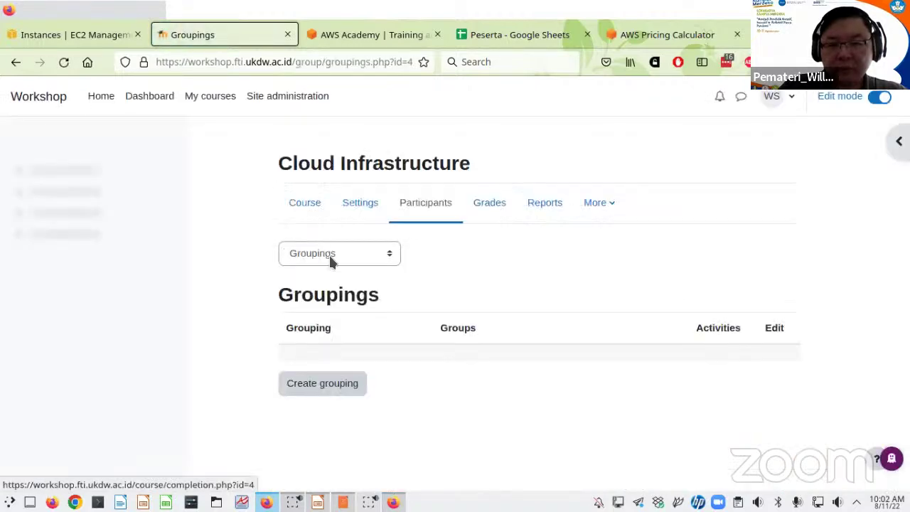
click(329, 254)
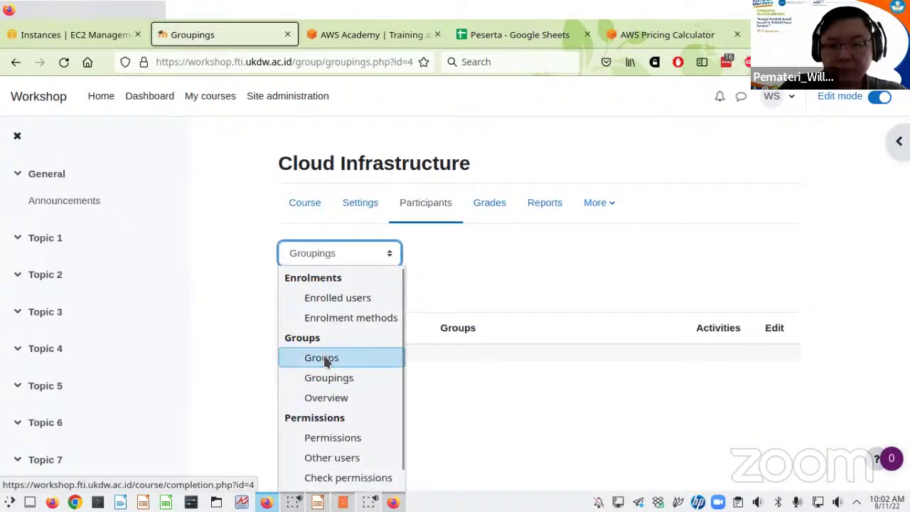
click(324, 356)
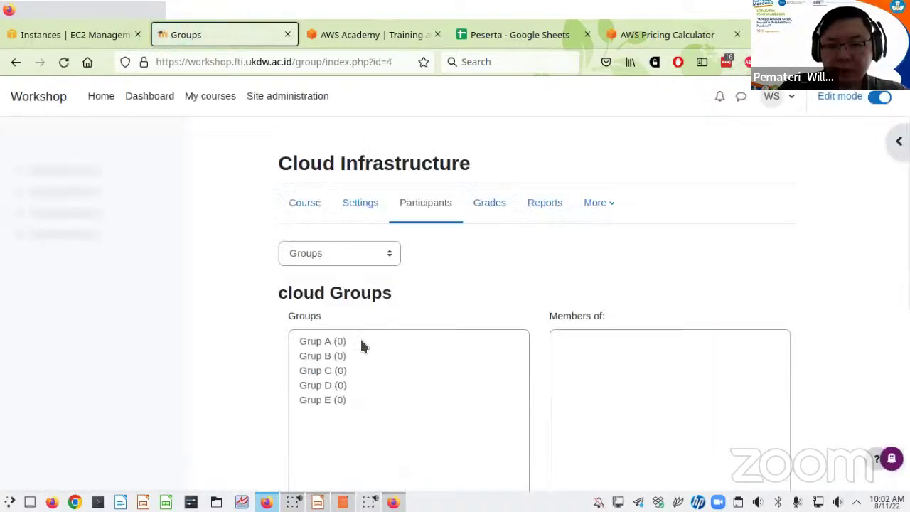
Reveal the enrolment key in Grup B's group settings, then go back to the student's window
click(331, 357)
scroll(425, 291, down, 2)
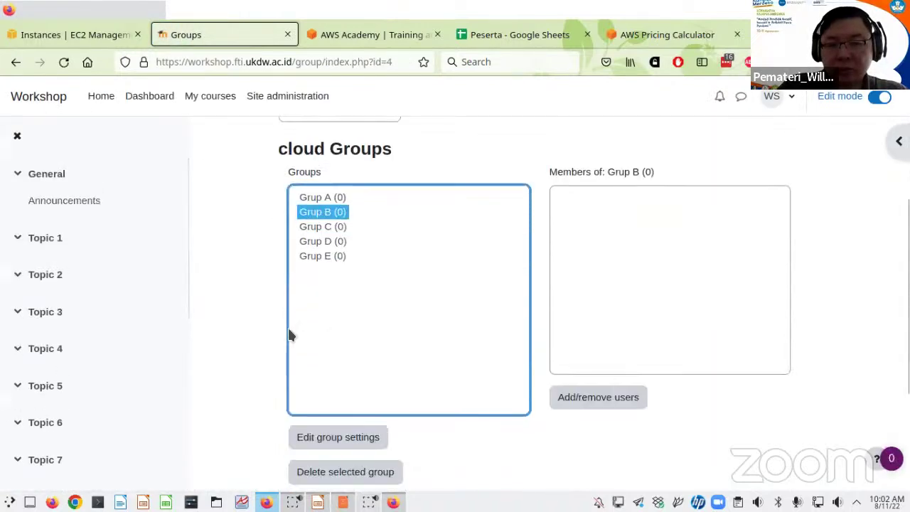
click(355, 435)
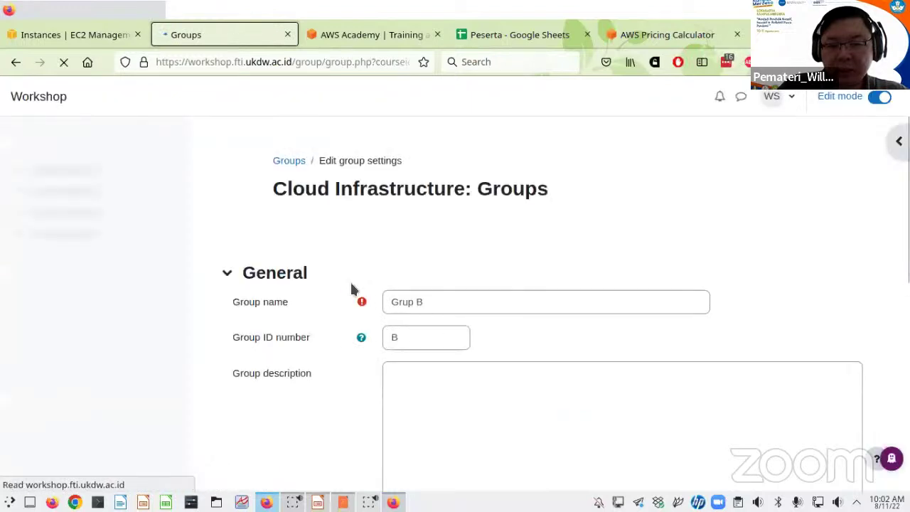
scroll(419, 341, down, 4)
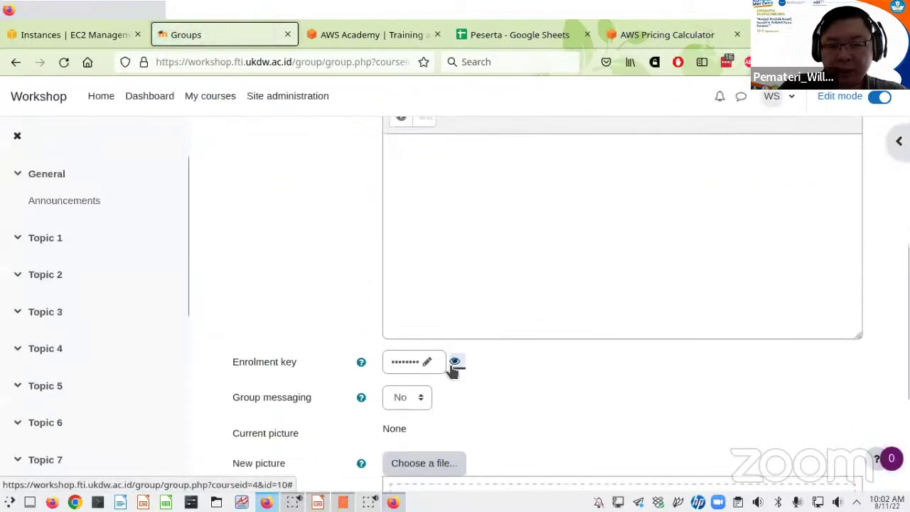
click(454, 362)
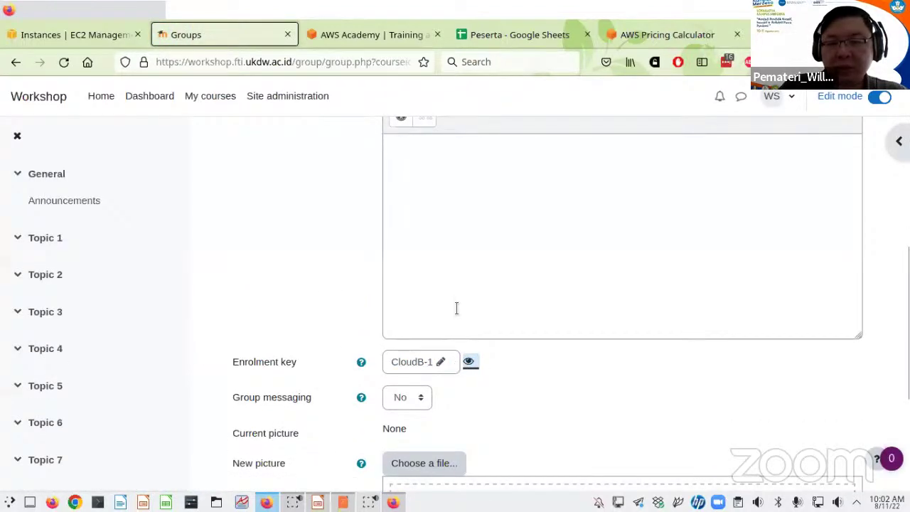
key(alt+Tab)
Enter Grup B's enrolment key to self-enrol the student in Cloud Infrastructure
click(416, 351)
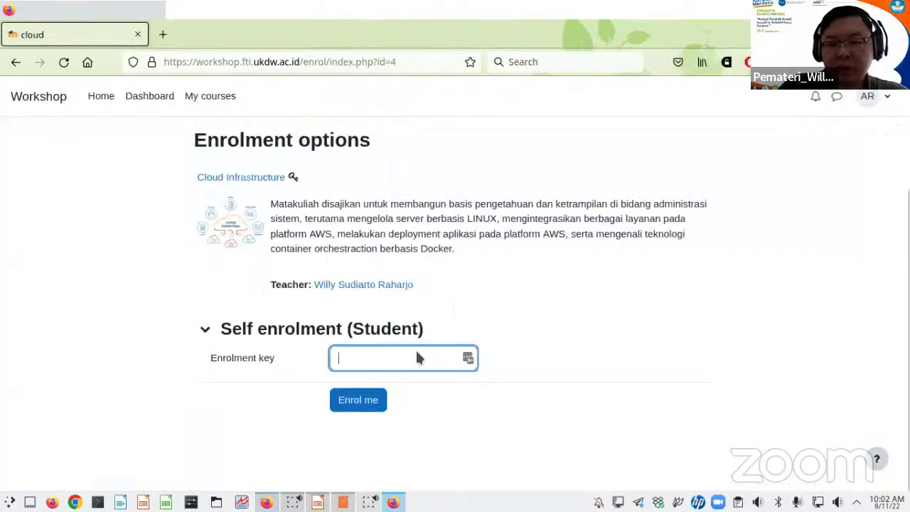
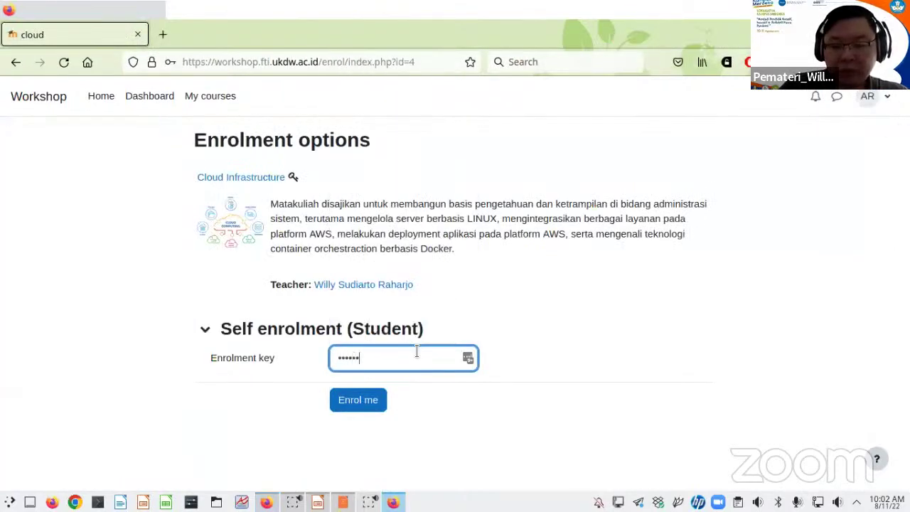
click(358, 403)
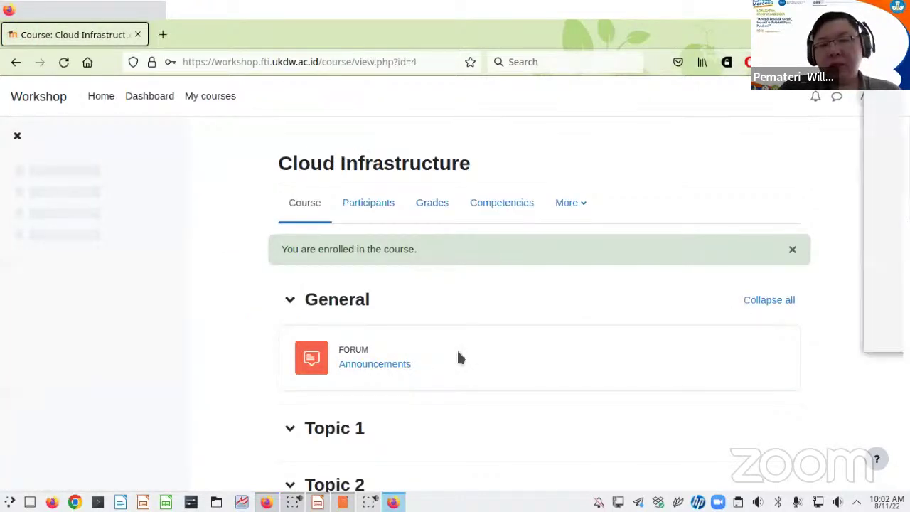
click(795, 334)
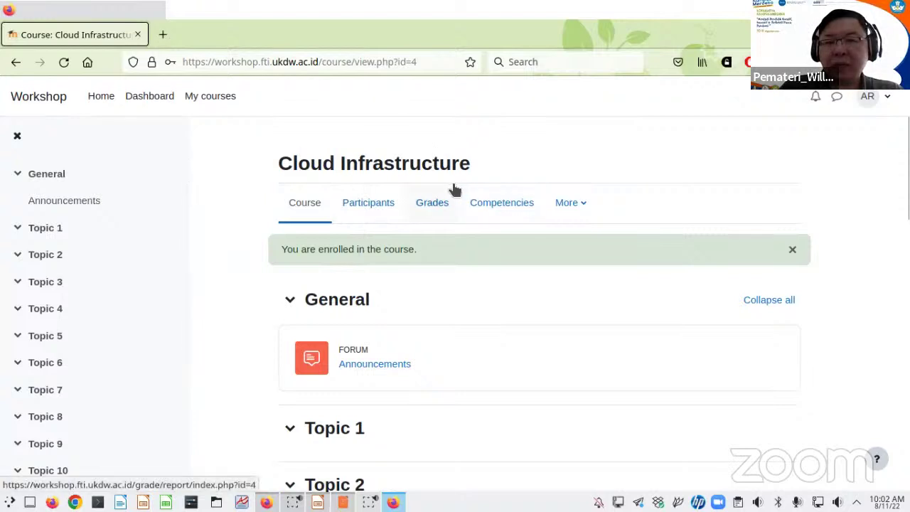
Check the participants list for the student's Grup B membership, then return to the teacher's window
click(369, 202)
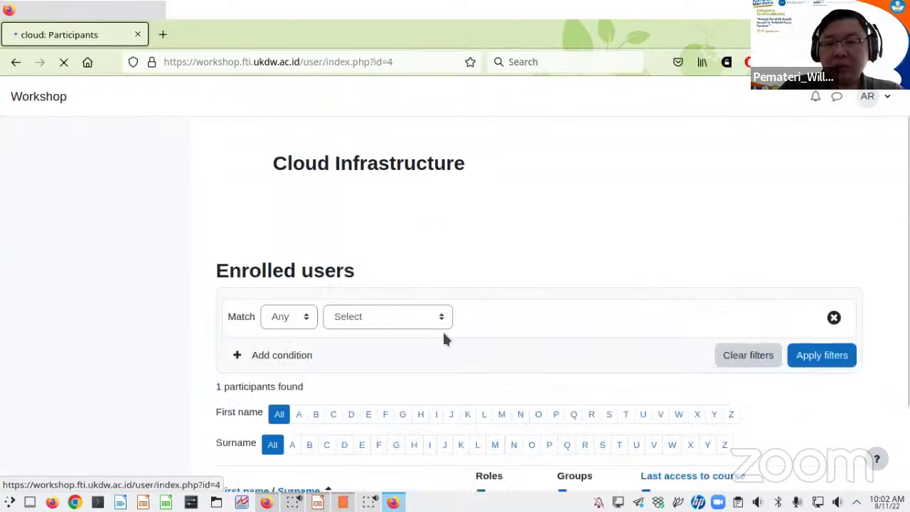
scroll(497, 356, down, 2)
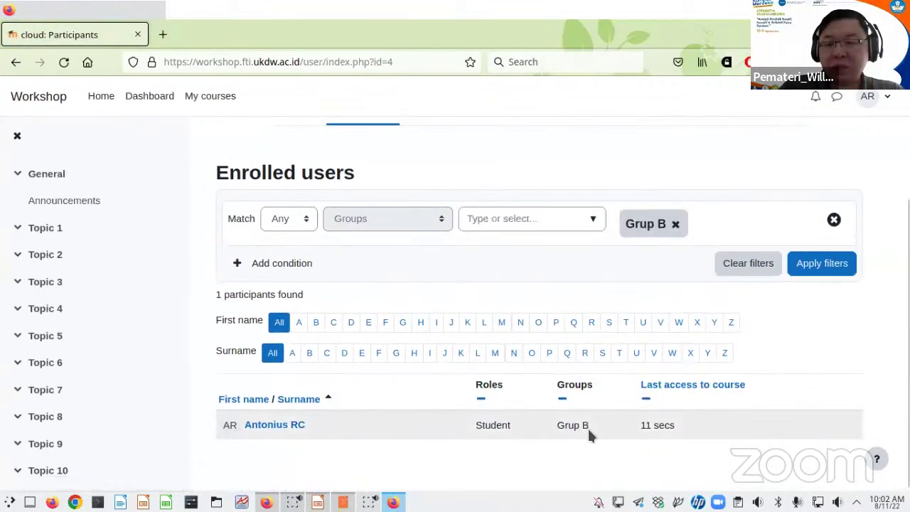
drag(588, 427, 557, 428)
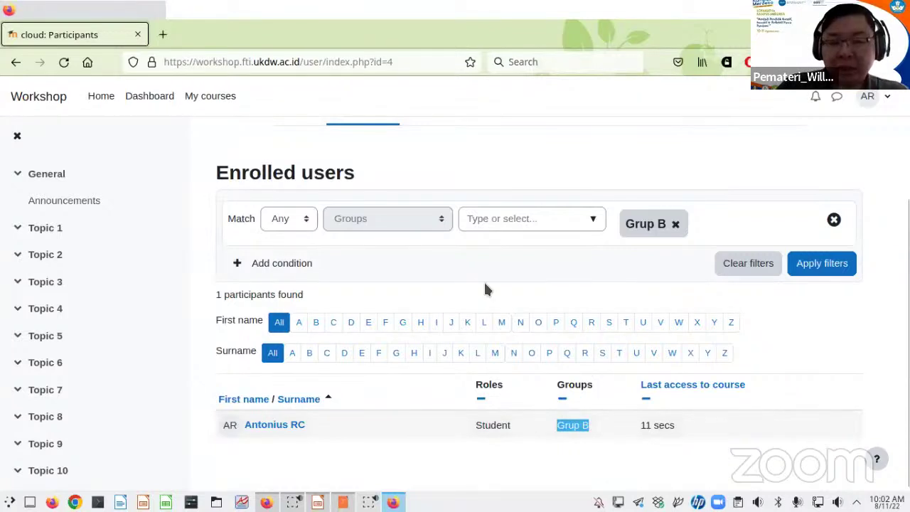
key(alt+Tab)
Go back to the Cloud Infrastructure course page, scroll to its top, and show it full screen with F11
scroll(347, 288, up, 6)
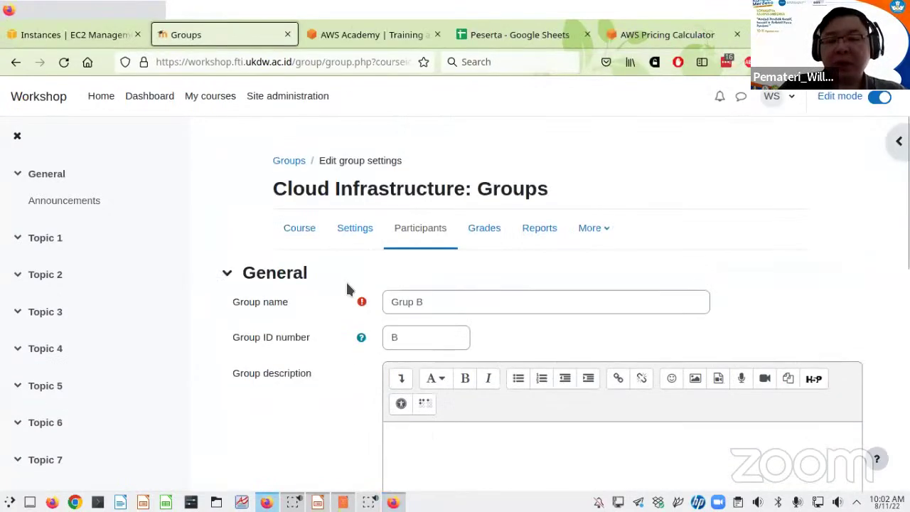
click(305, 233)
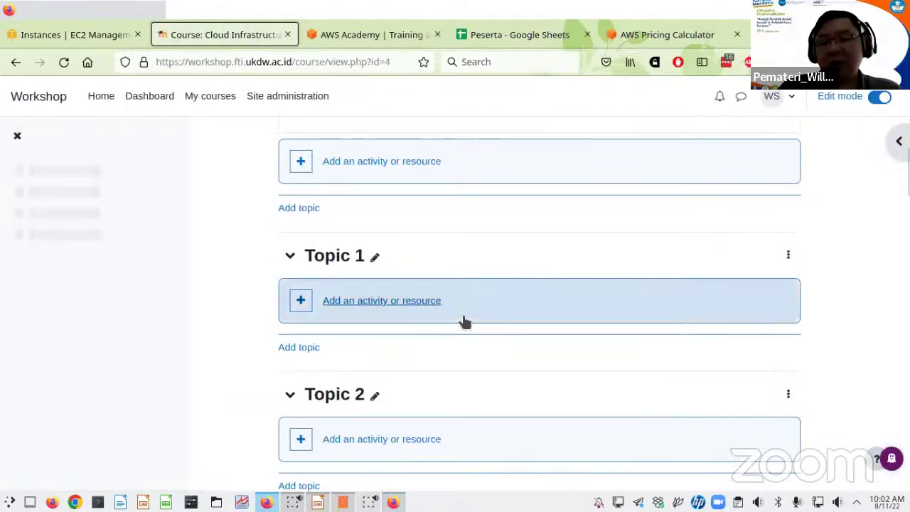
scroll(466, 325, up, 3)
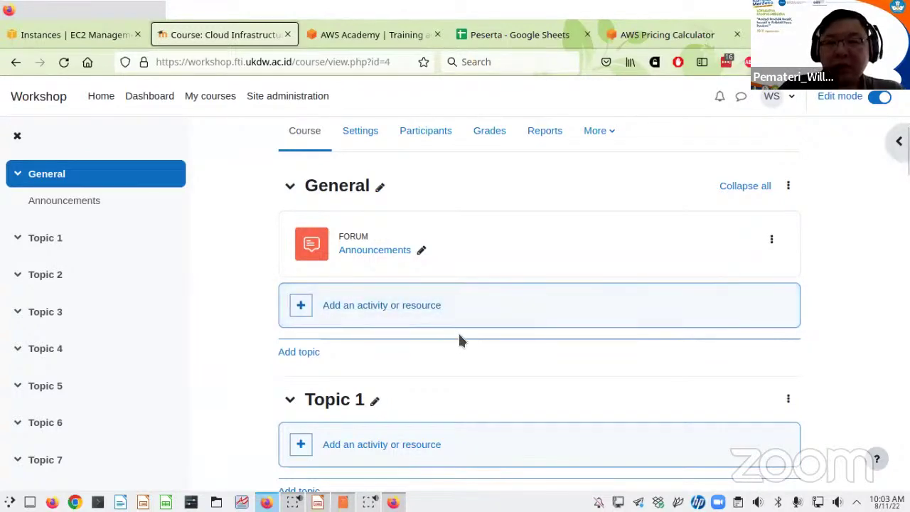
key(F11)
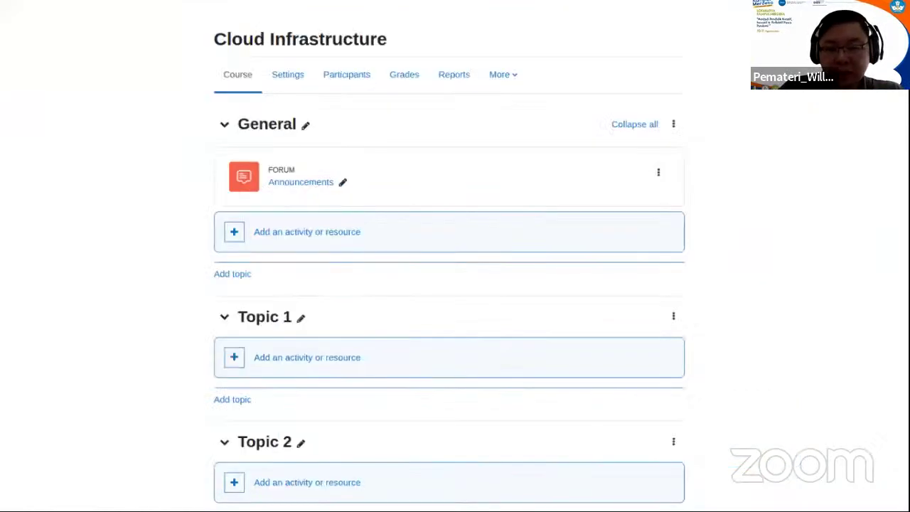
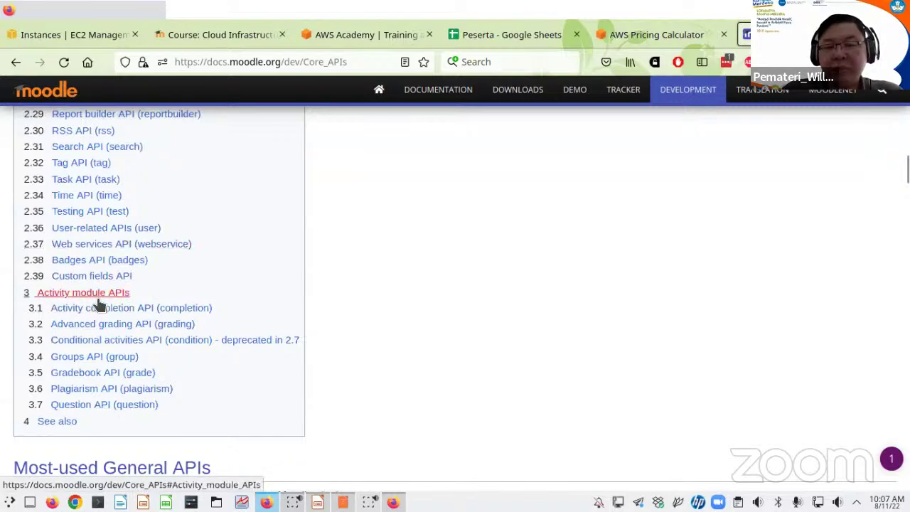
scroll(98, 304, up, 13)
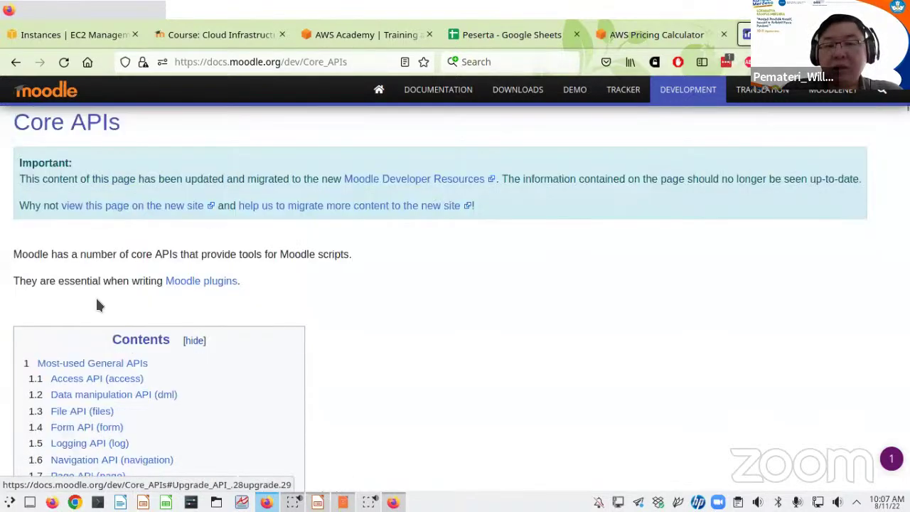
scroll(98, 304, down, 2)
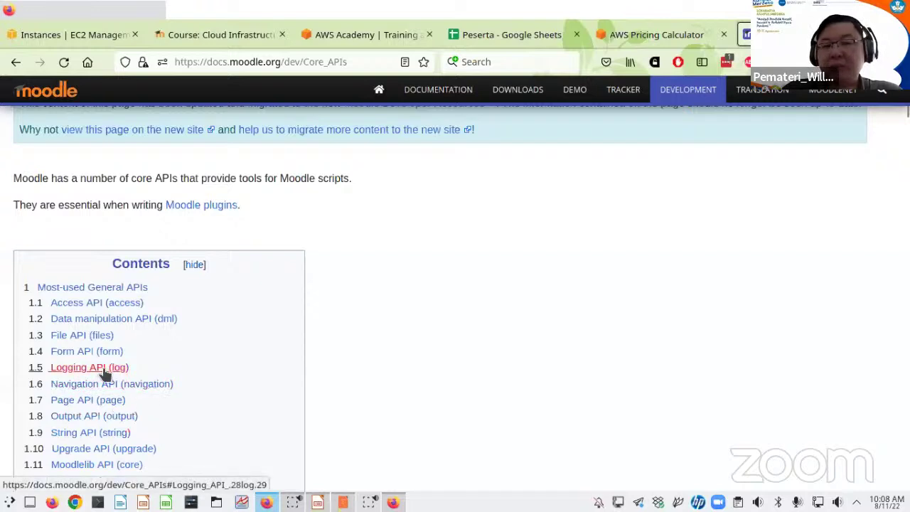
scroll(202, 320, up, 2)
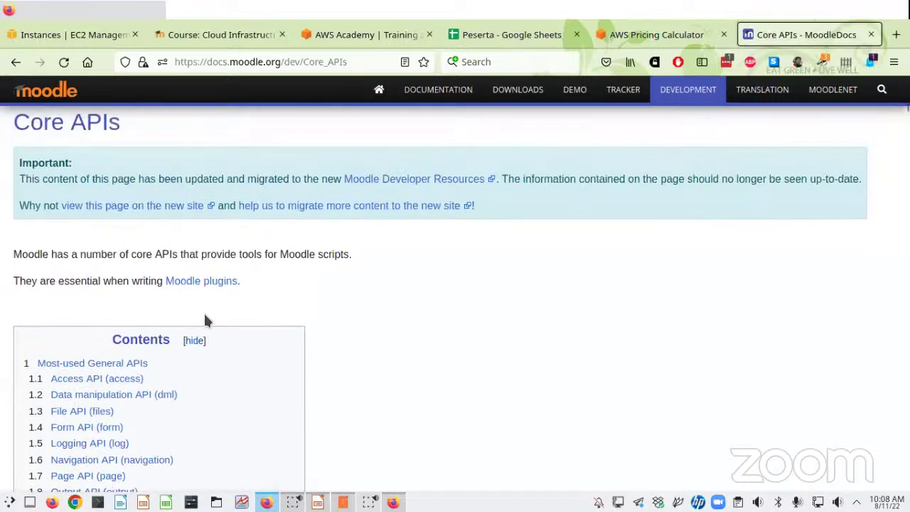
click(368, 502)
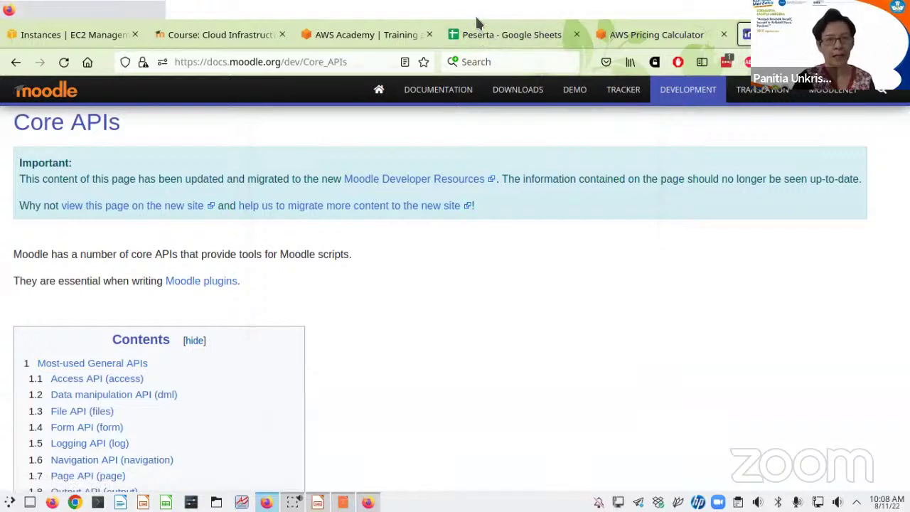
Close the Core APIs - MoodleDocs tab from its right-click menu
right_click(745, 39)
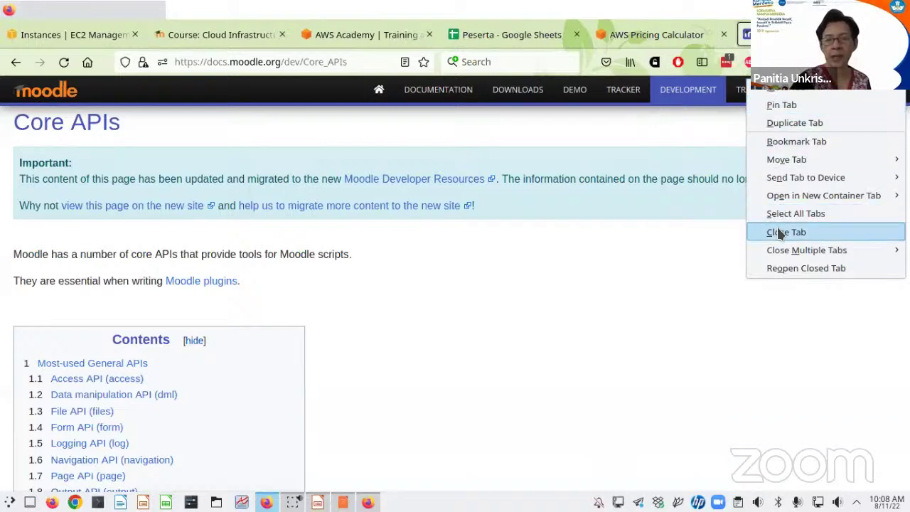
click(782, 232)
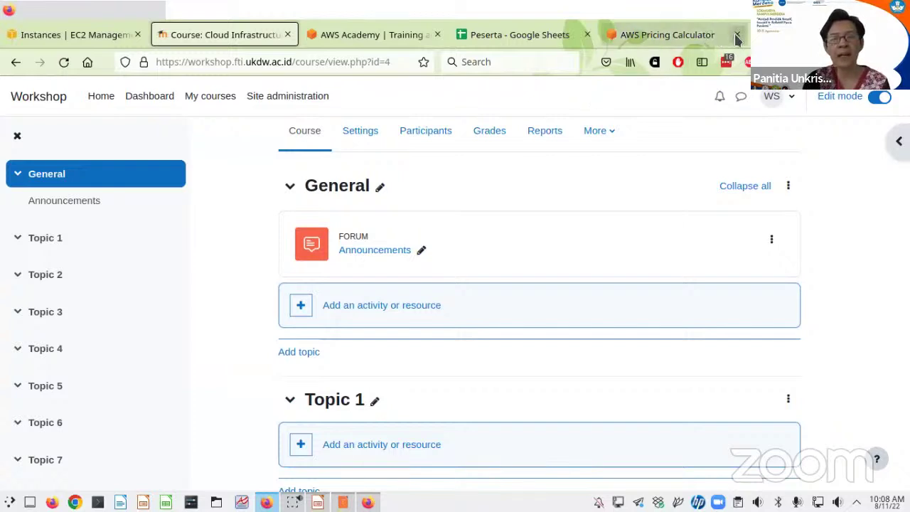
Close the AWS Pricing Calculator tab with a middle-click
middle_click(632, 41)
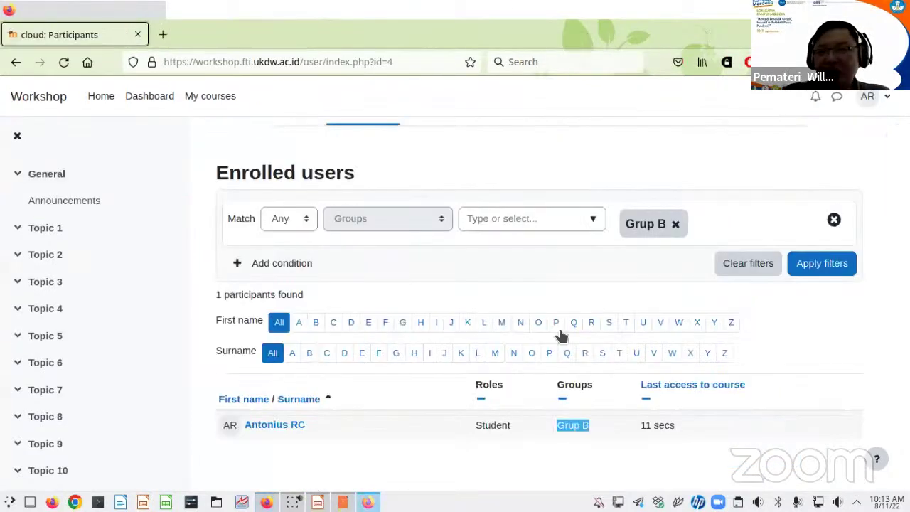
Open the AR user menu on the Grup B participants list
click(881, 99)
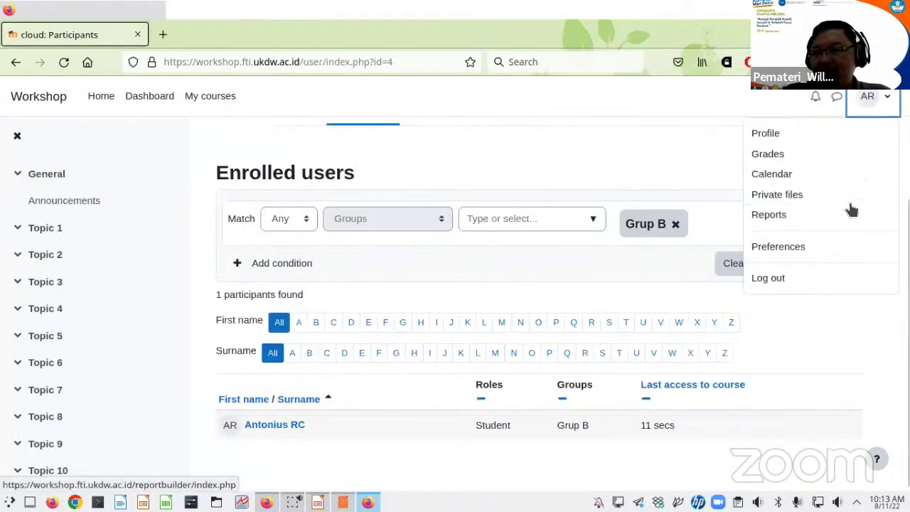
Log out of the student account, open the login page, then return to the teacher's window
click(799, 278)
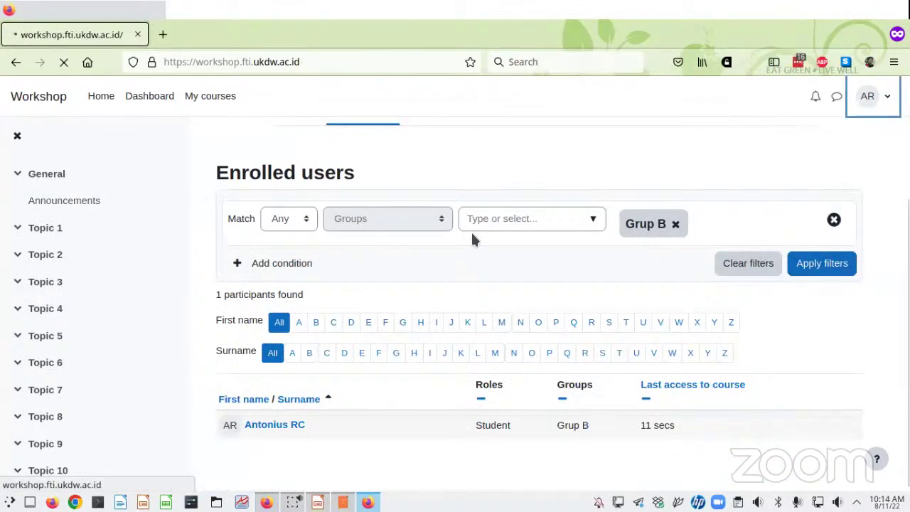
click(886, 98)
scroll(498, 327, down, 3)
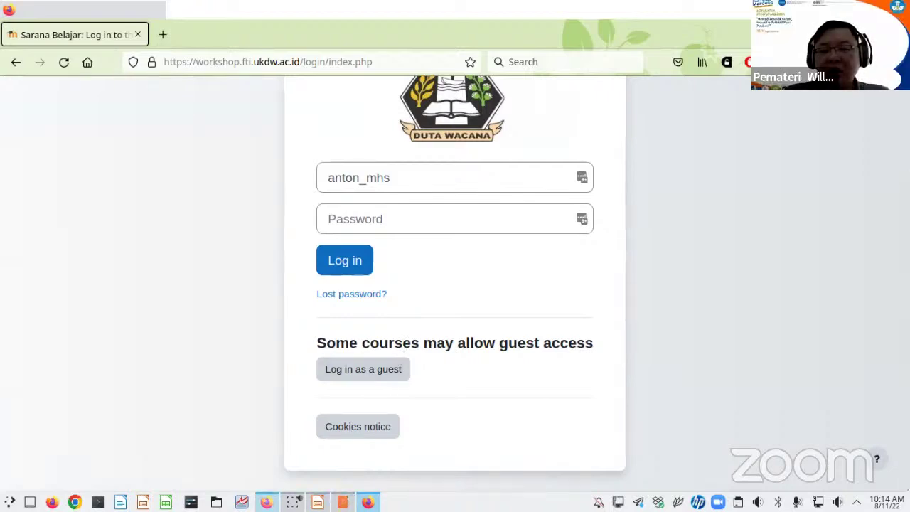
click(263, 433)
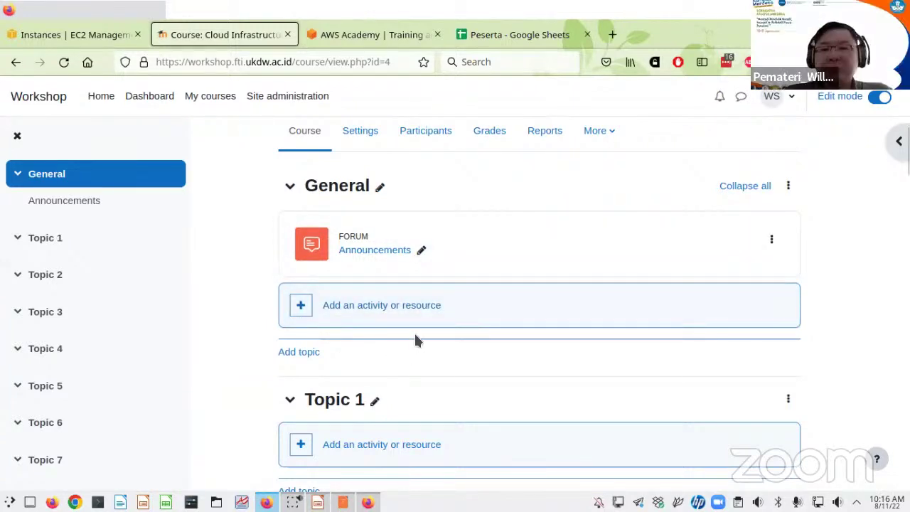
Scroll through the Cloud Infrastructure course page in edit mode to check its General and Topic sections
scroll(414, 331, down, 1)
scroll(414, 333, up, 2)
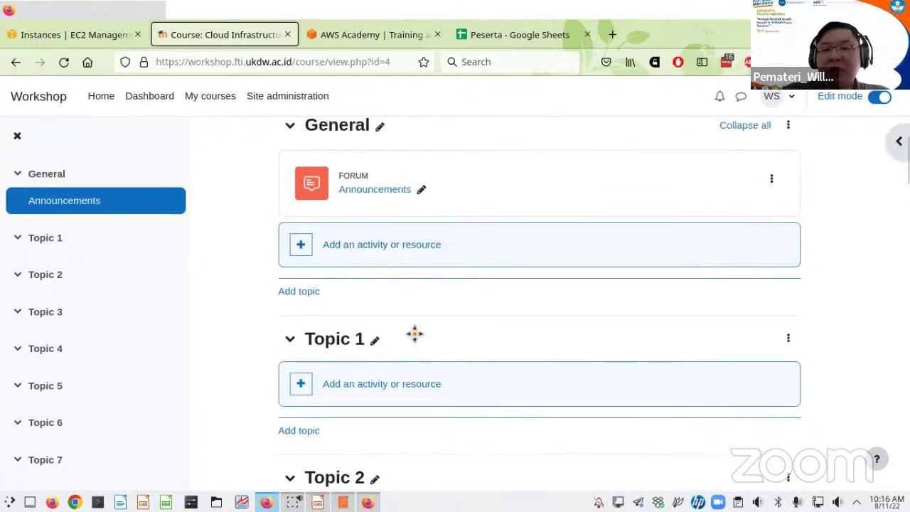
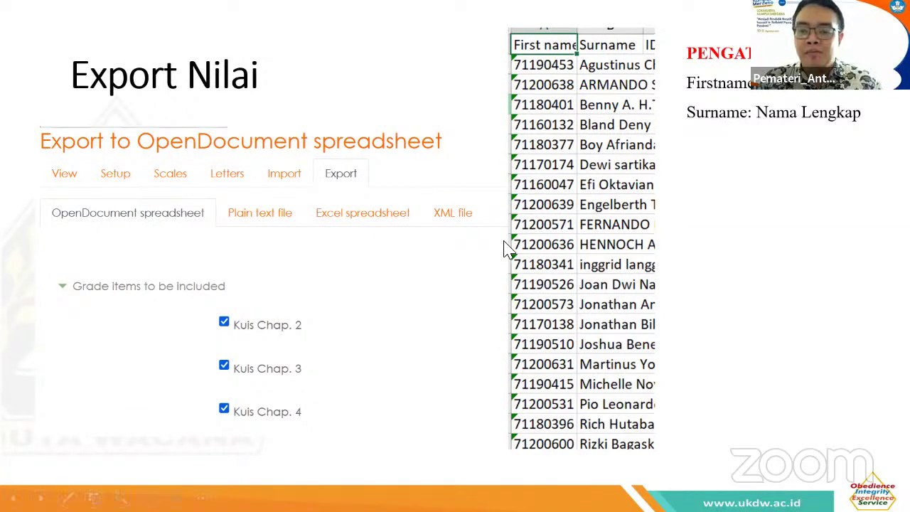
Finish on the closing Terima Kasih slide and end the PowerPoint slideshow
click(384, 267)
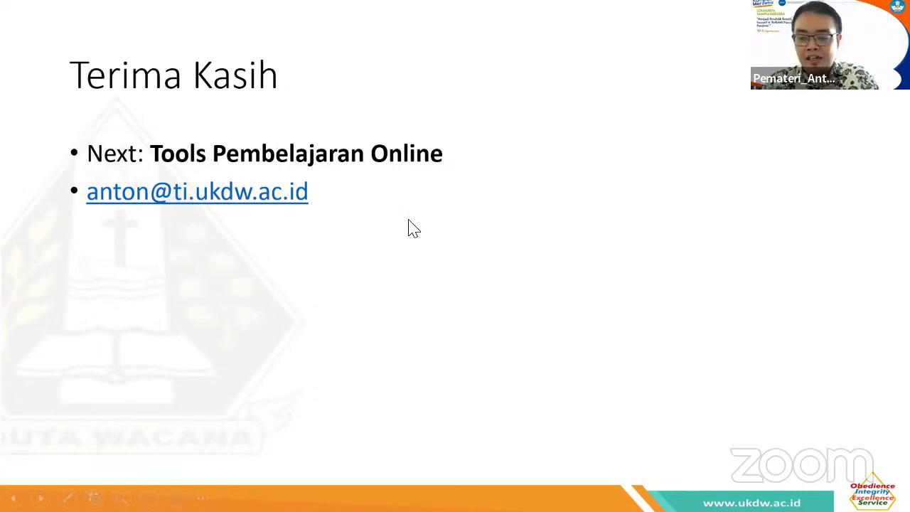
key(Left)
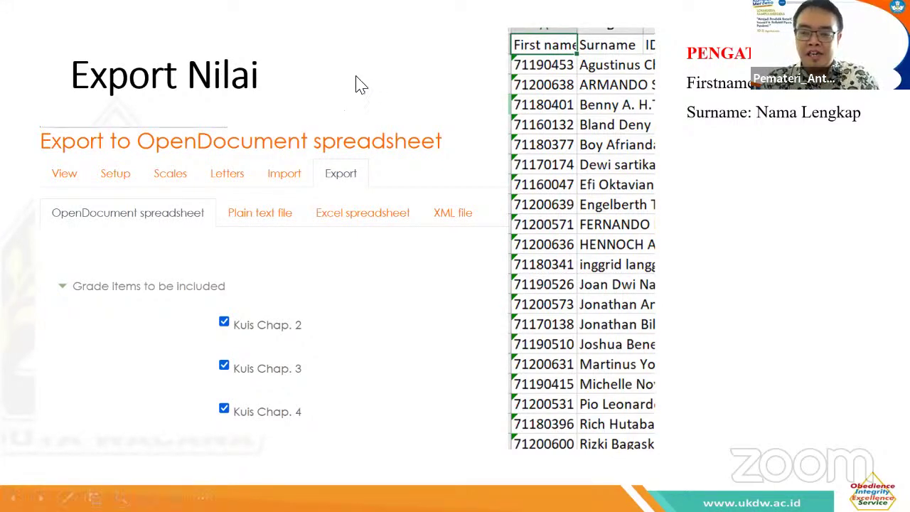
click(367, 116)
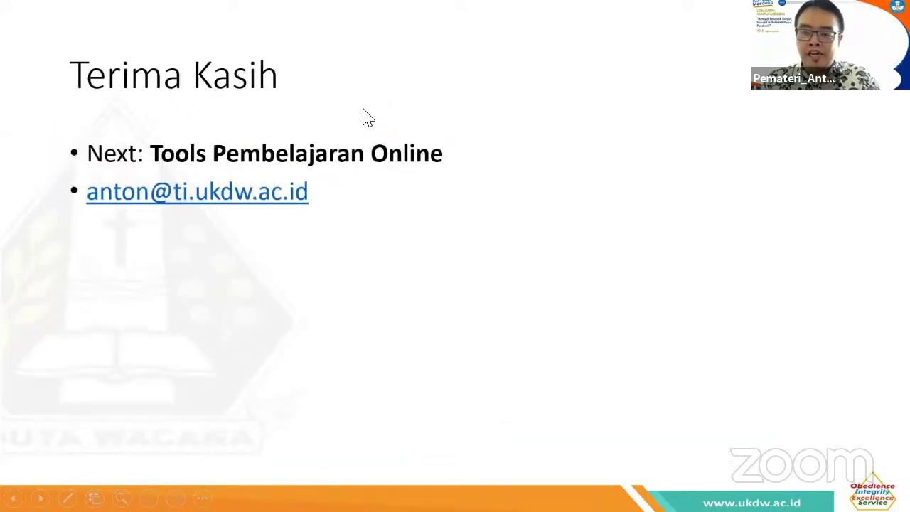
key(Escape)
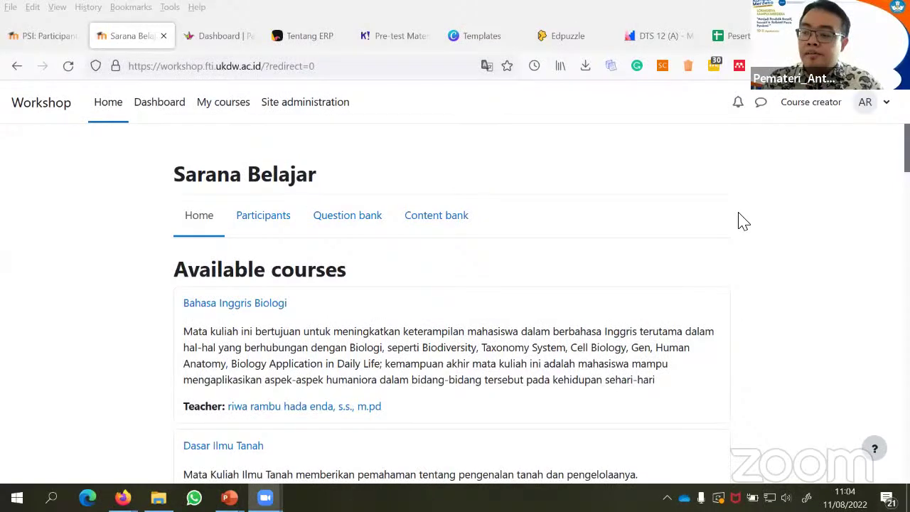
Switch to the browser and show the course participants list
click(34, 246)
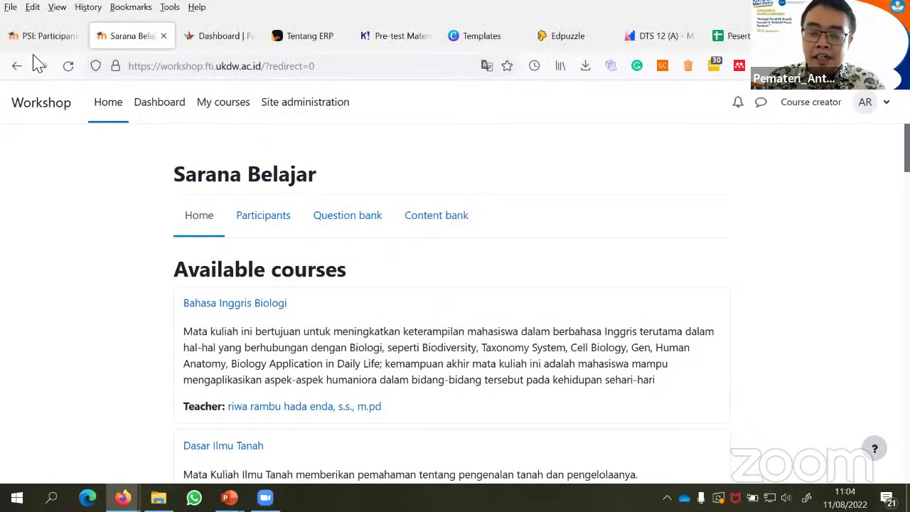
click(34, 32)
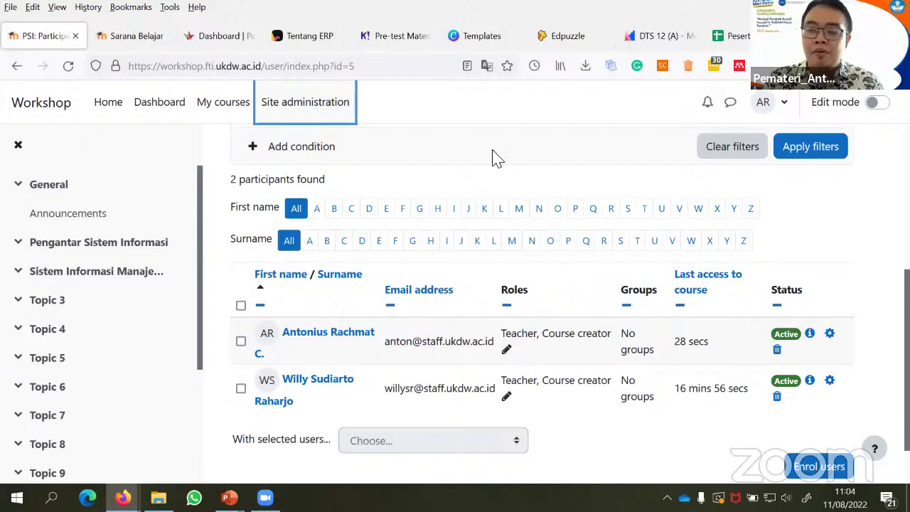
scroll(297, 144, up, 4)
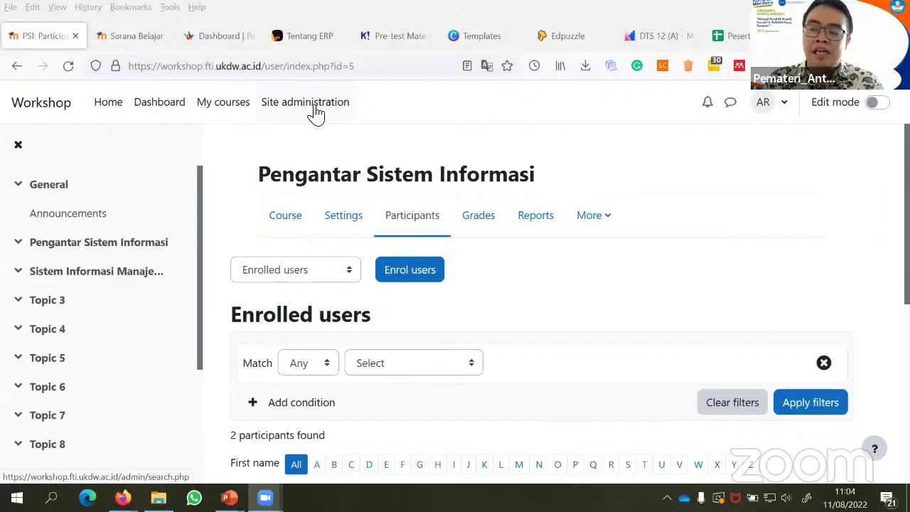
Go to Site administration's Manage courses and categories and select the Sistem Informasi category
click(313, 105)
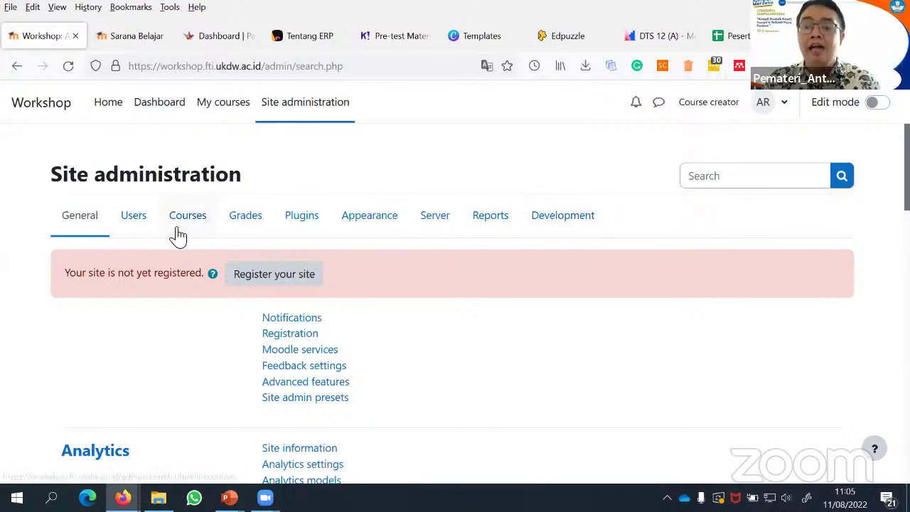
click(199, 215)
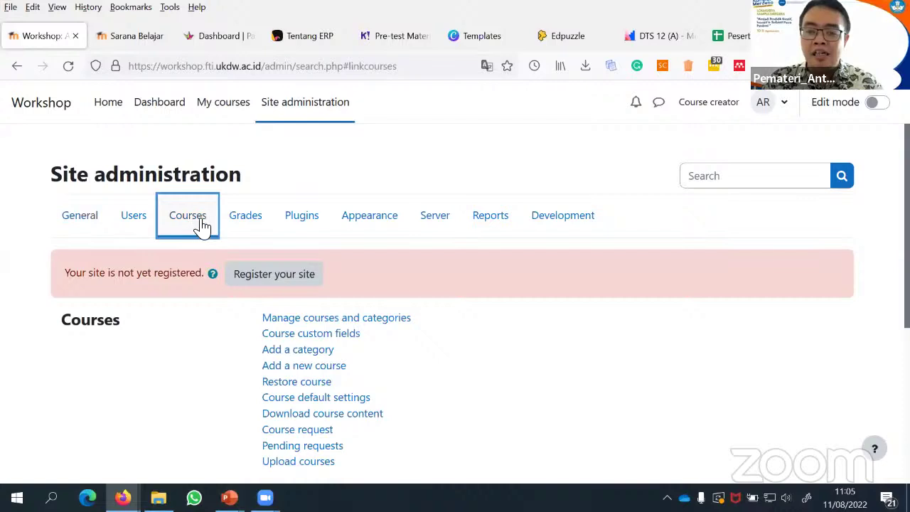
click(313, 322)
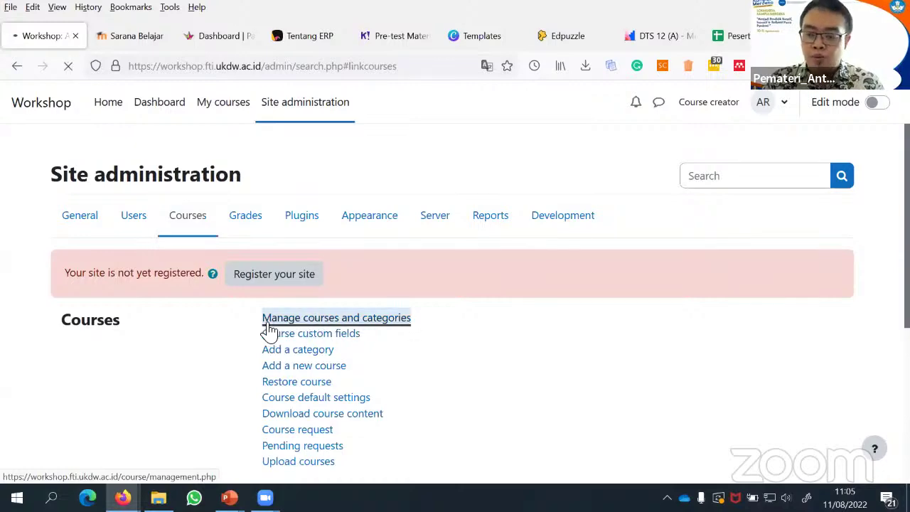
scroll(537, 282, down, 3)
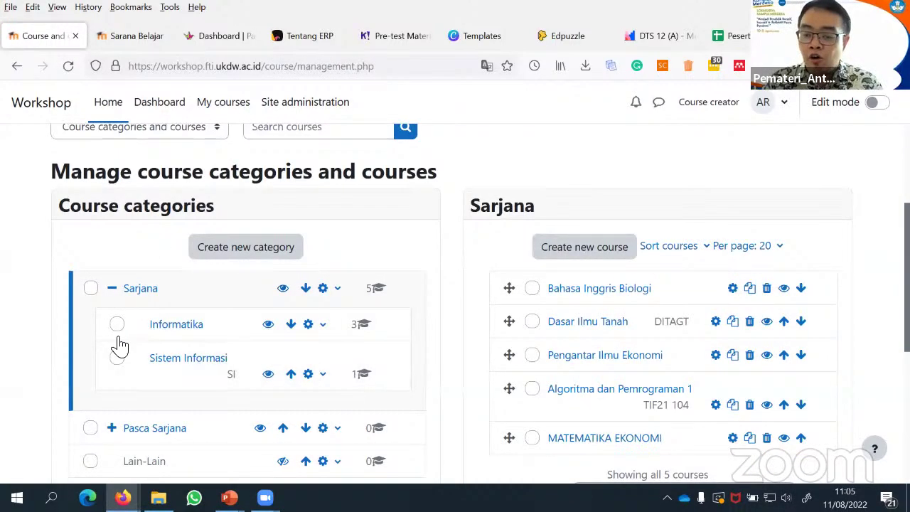
scroll(121, 341, down, 3)
scroll(163, 236, up, 3)
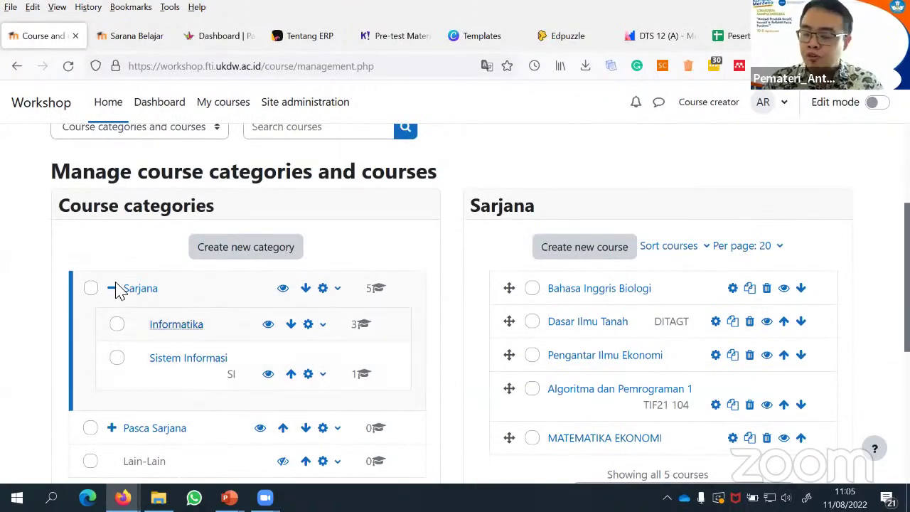
scroll(497, 277, down, 2)
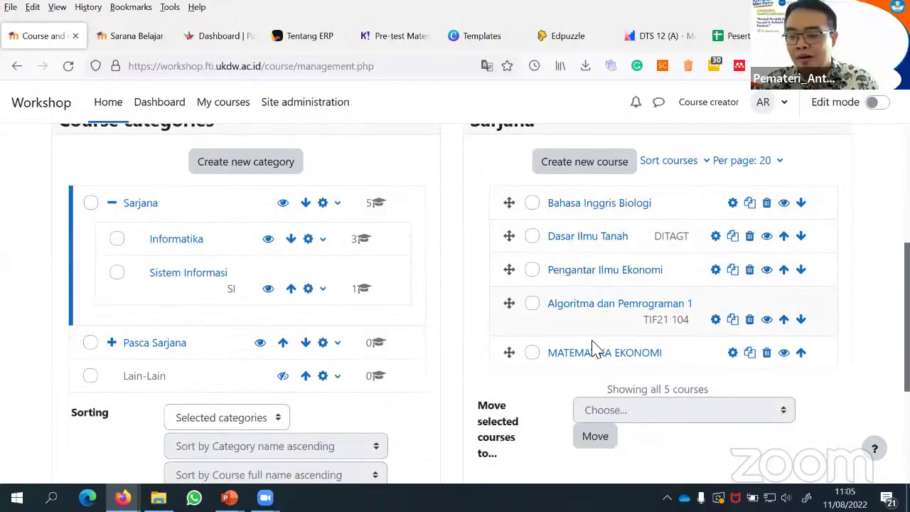
scroll(613, 228, up, 2)
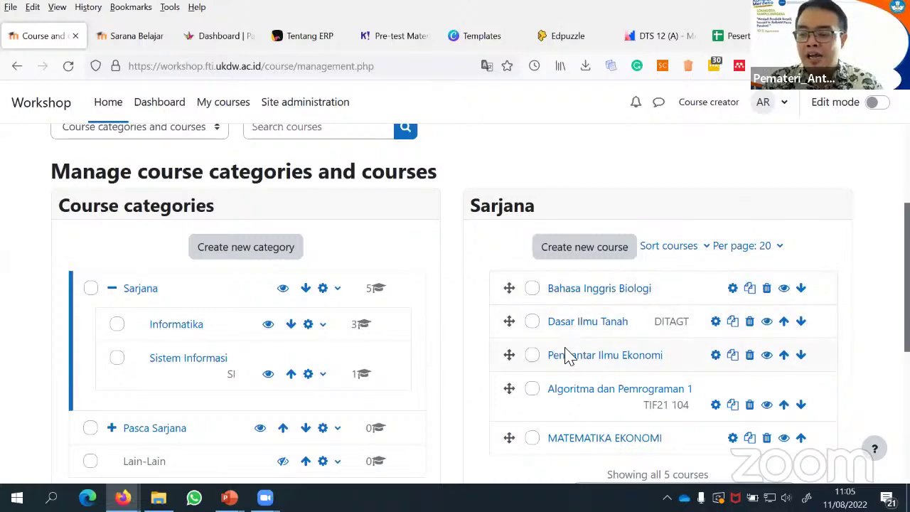
scroll(565, 355, down, 4)
scroll(569, 361, up, 6)
scroll(416, 384, down, 2)
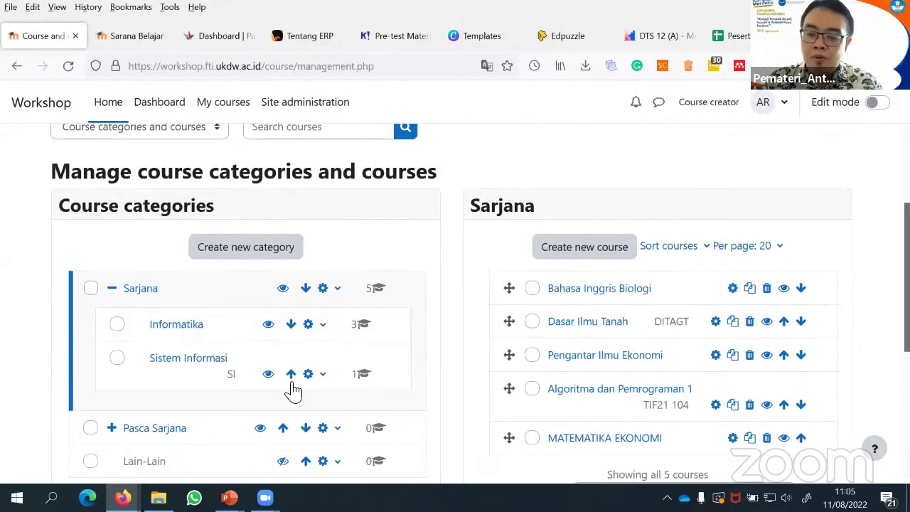
click(204, 360)
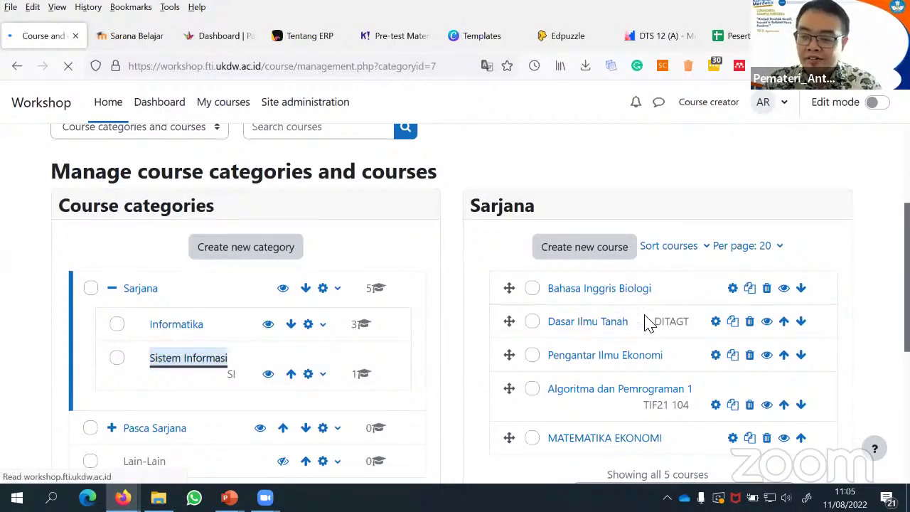
scroll(568, 341, down, 6)
scroll(583, 298, up, 2)
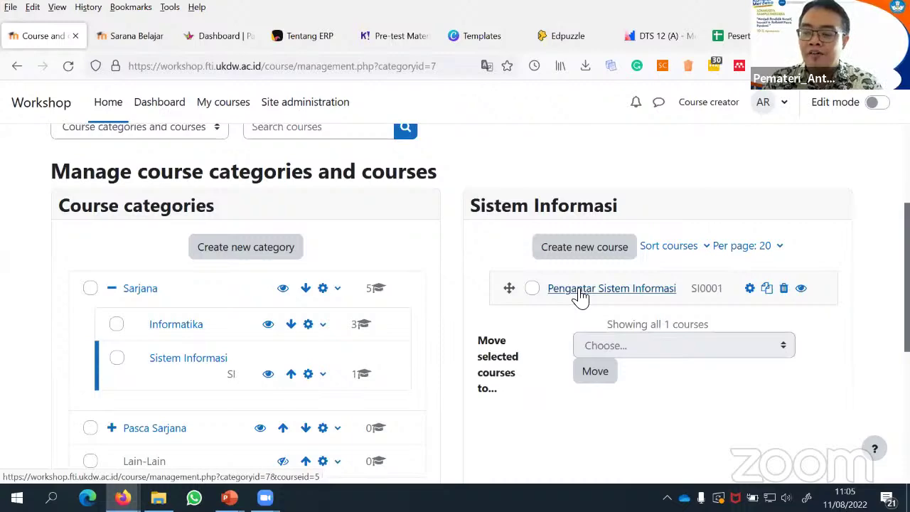
Select the Pengantar Sistem Informasi (SI0001) course and view its page with General and topic sections
click(579, 295)
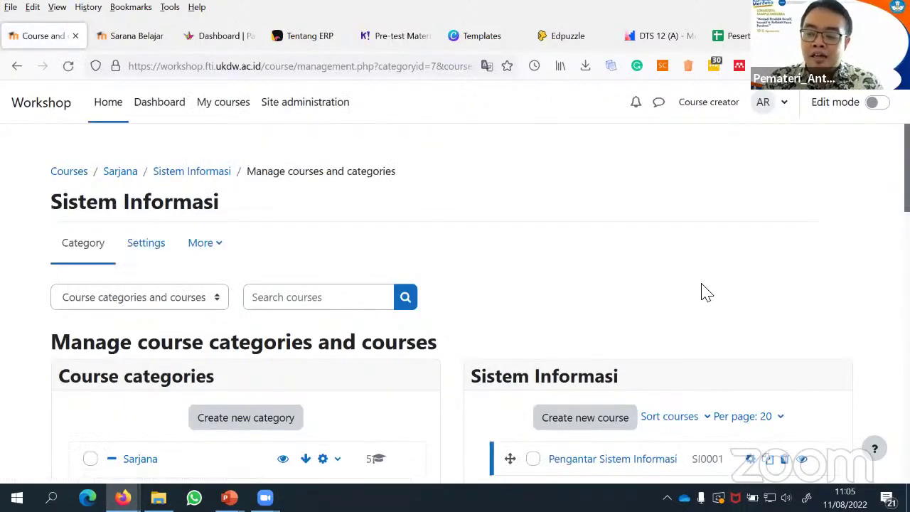
scroll(640, 274, down, 4)
scroll(541, 323, down, 2)
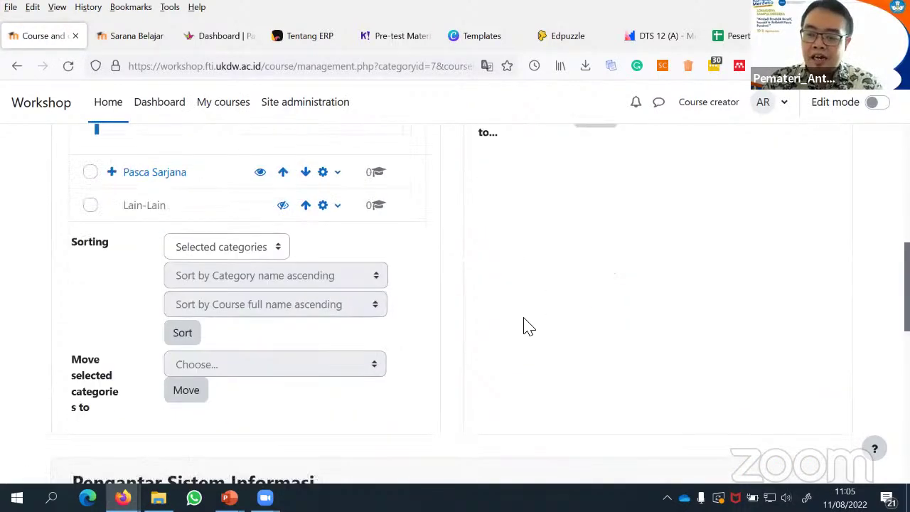
scroll(526, 326, down, 3)
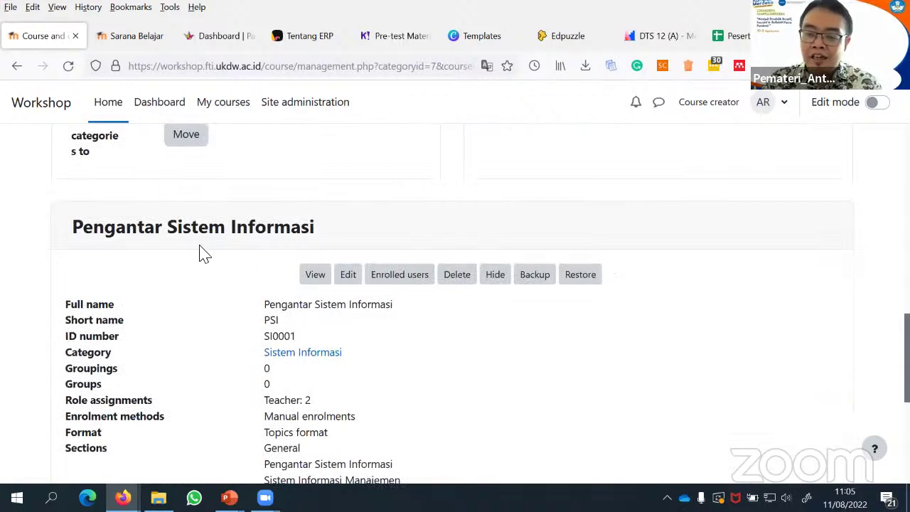
click(312, 281)
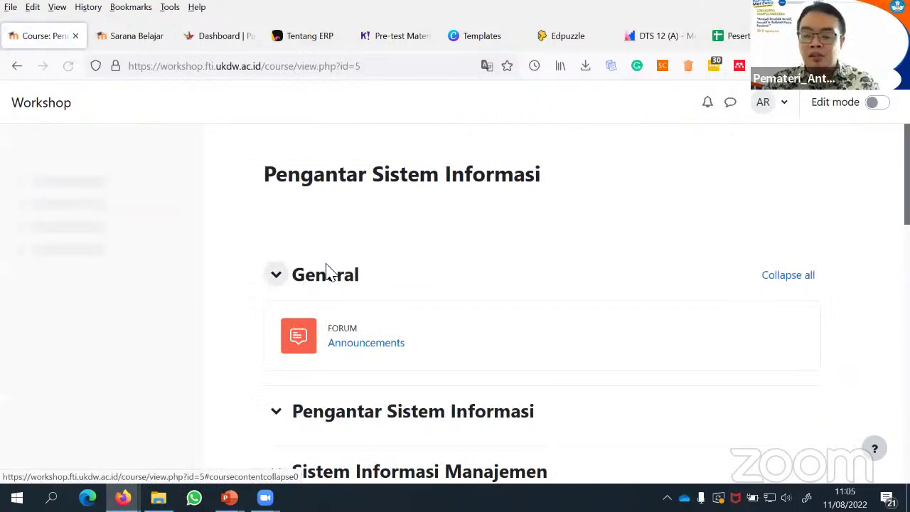
scroll(400, 284, down, 5)
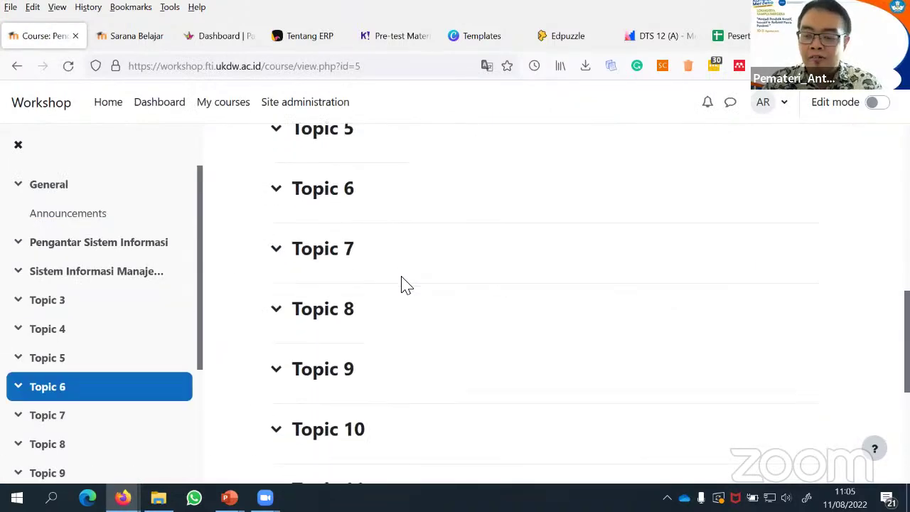
scroll(400, 285, down, 4)
scroll(421, 356, up, 8)
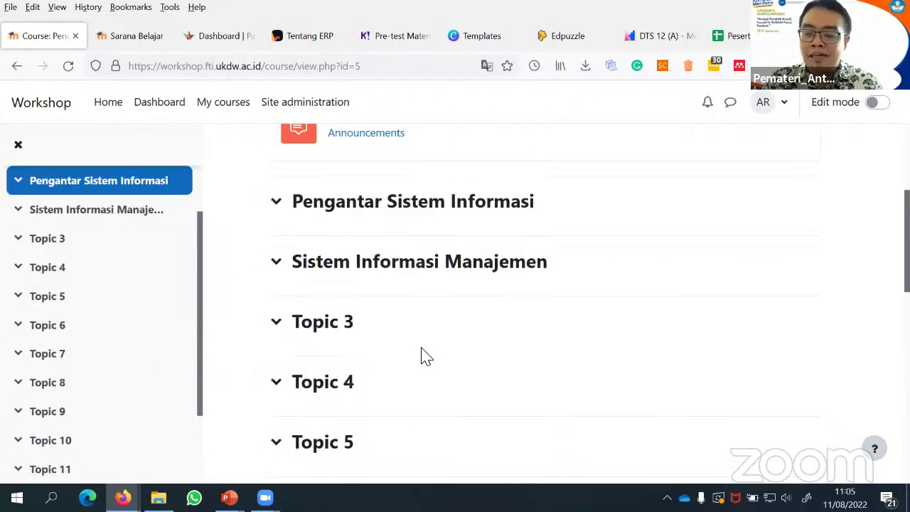
scroll(422, 355, up, 3)
scroll(470, 334, down, 1)
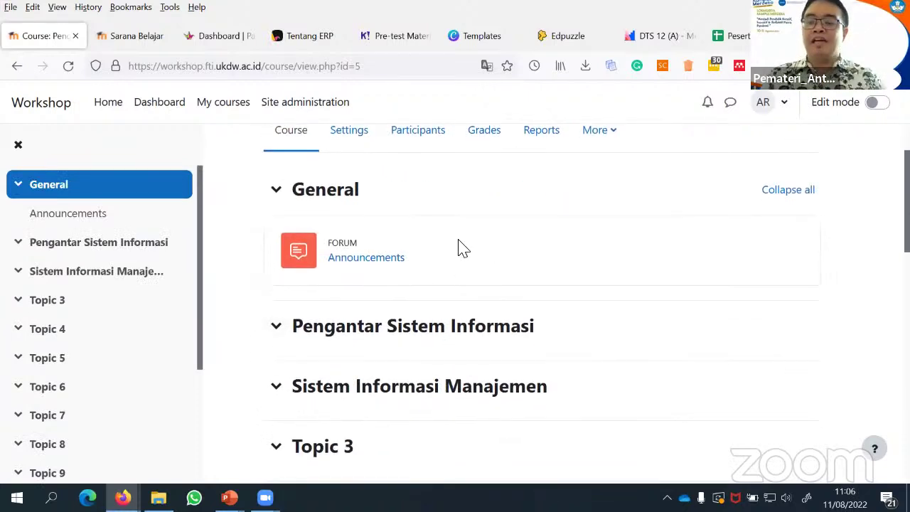
scroll(465, 250, up, 2)
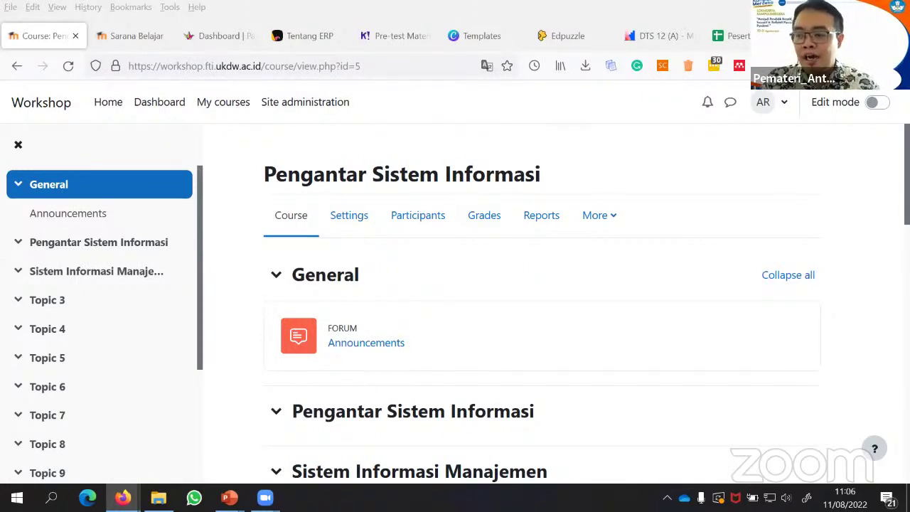
Turn on editing mode for the course
click(876, 101)
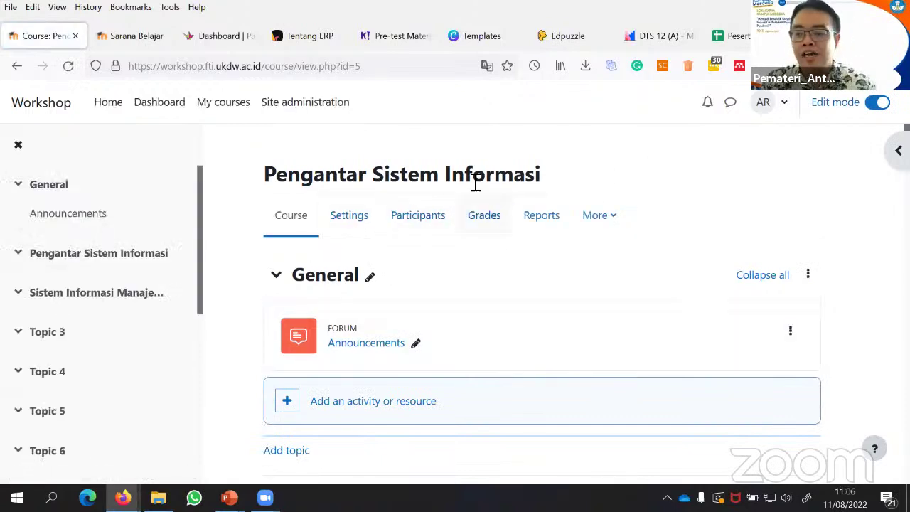
scroll(501, 254, down, 2)
scroll(472, 248, up, 2)
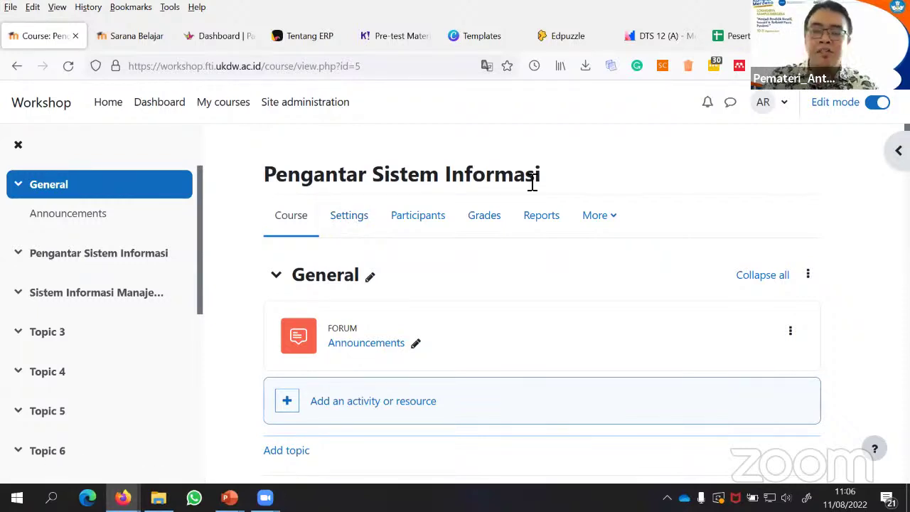
Check that course visibility is Show in the settings, then return unsaved
click(345, 220)
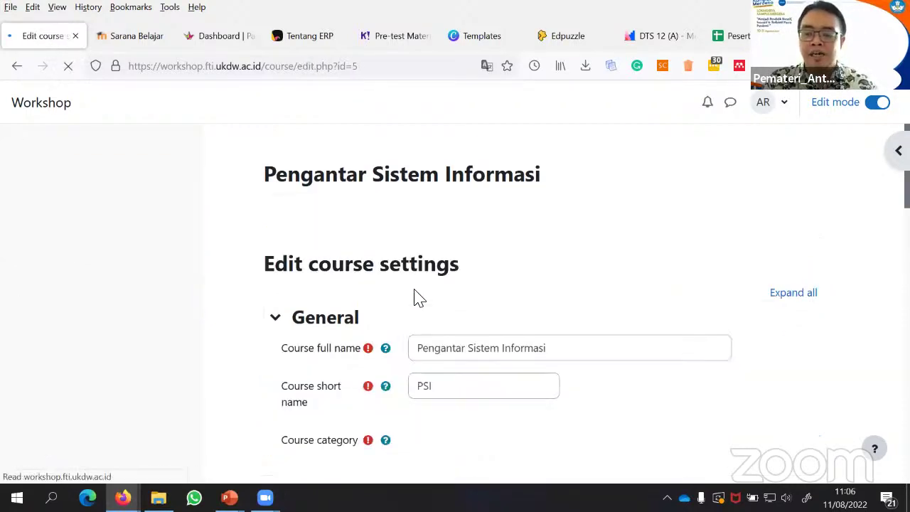
scroll(412, 303, down, 6)
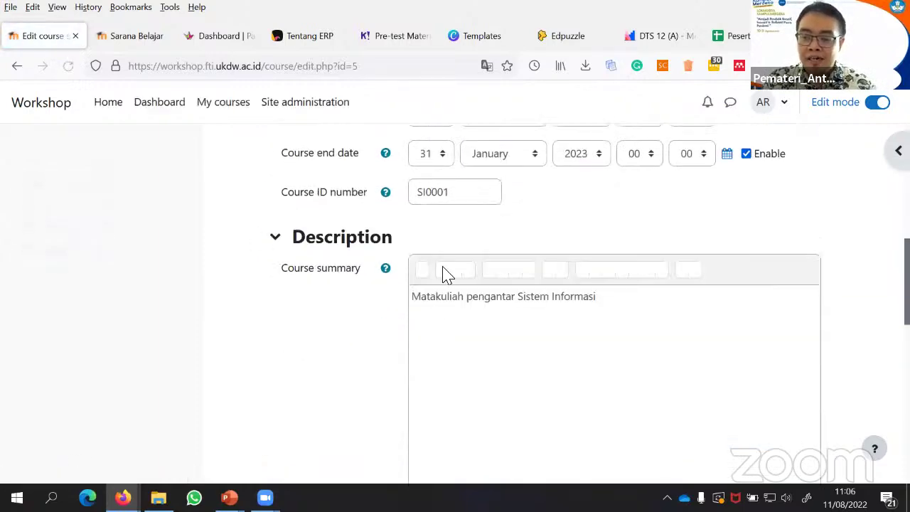
scroll(455, 355, down, 3)
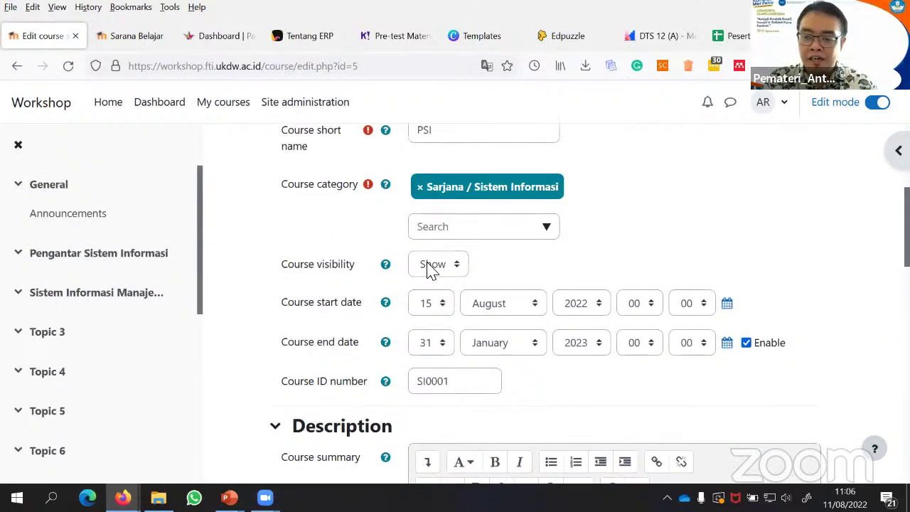
click(433, 270)
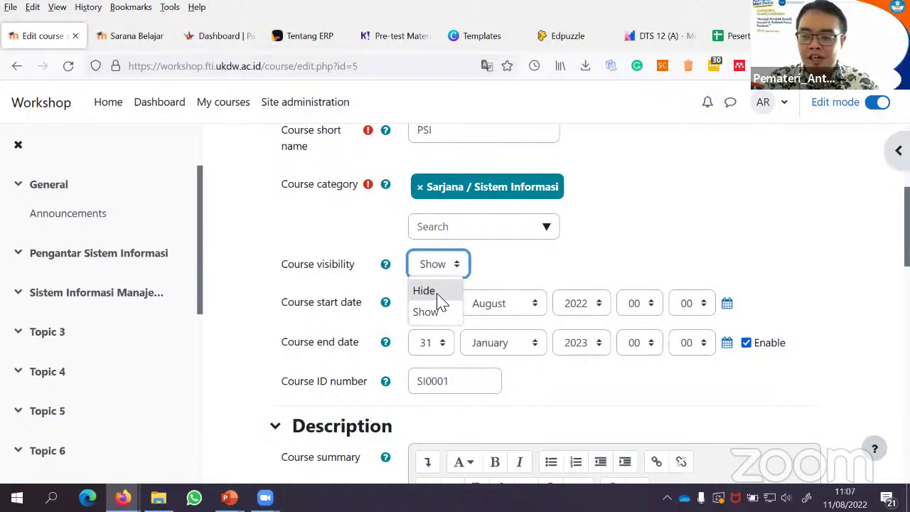
click(642, 231)
click(18, 66)
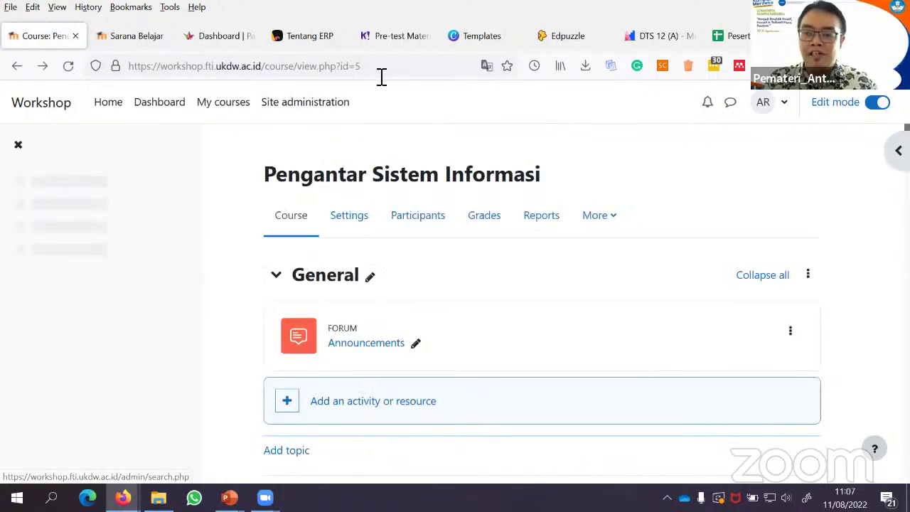
Review the two enrolled participants of the course
drag(376, 67, 124, 71)
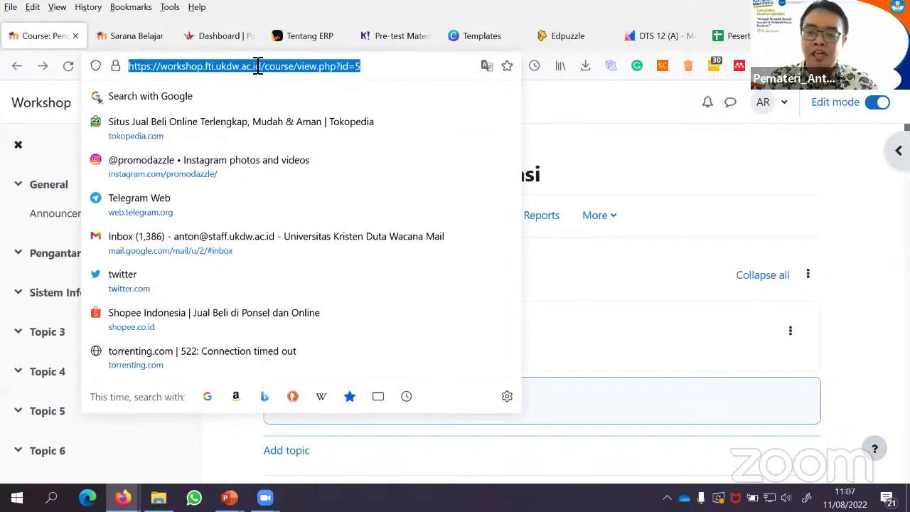
click(584, 119)
drag(386, 71, 130, 75)
click(635, 118)
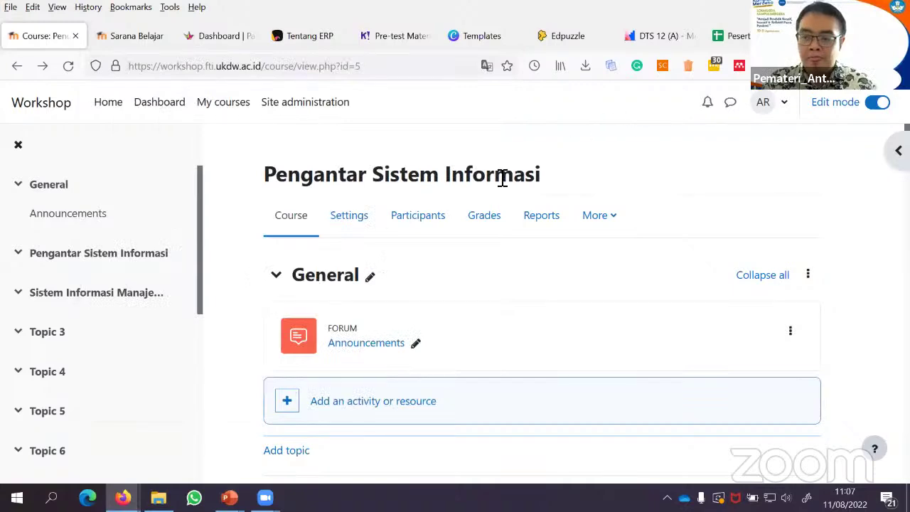
click(423, 229)
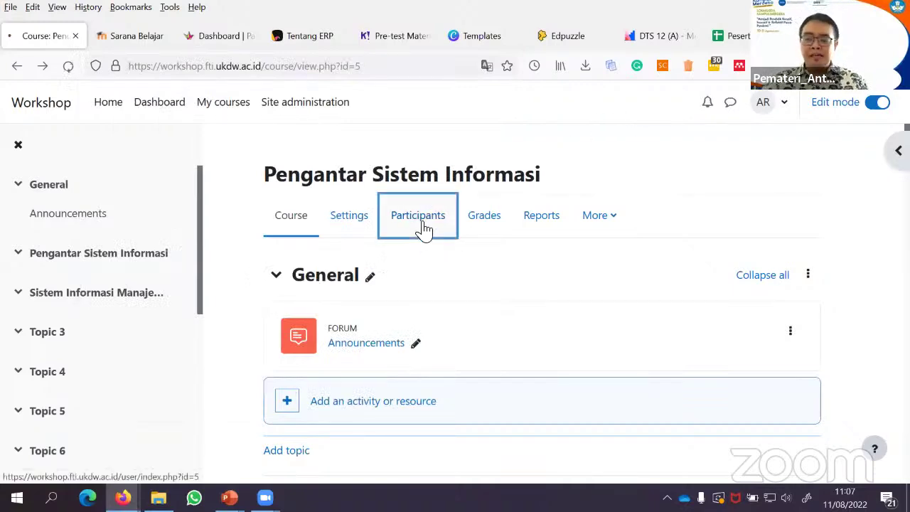
scroll(497, 308, down, 3)
scroll(370, 362, down, 2)
scroll(355, 349, up, 3)
scroll(366, 345, down, 2)
scroll(549, 317, up, 2)
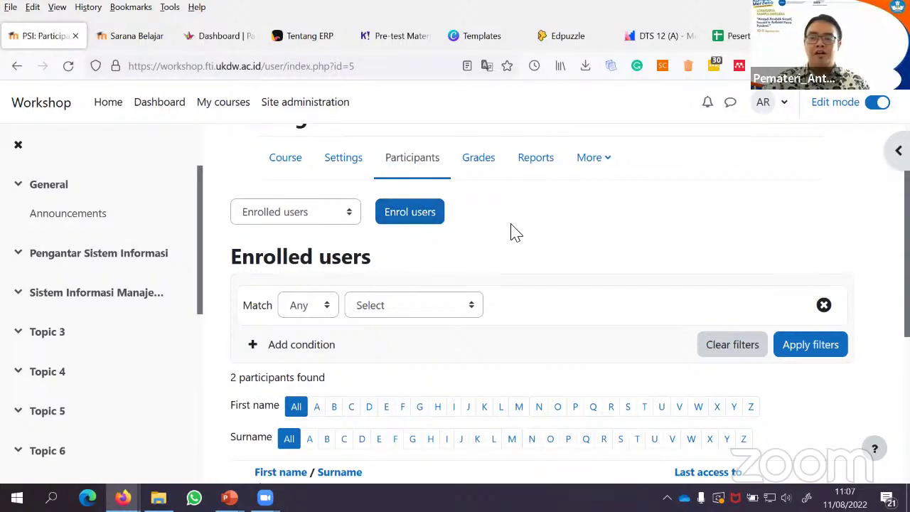
View the Grader report showing blank course totals for both participants
click(481, 167)
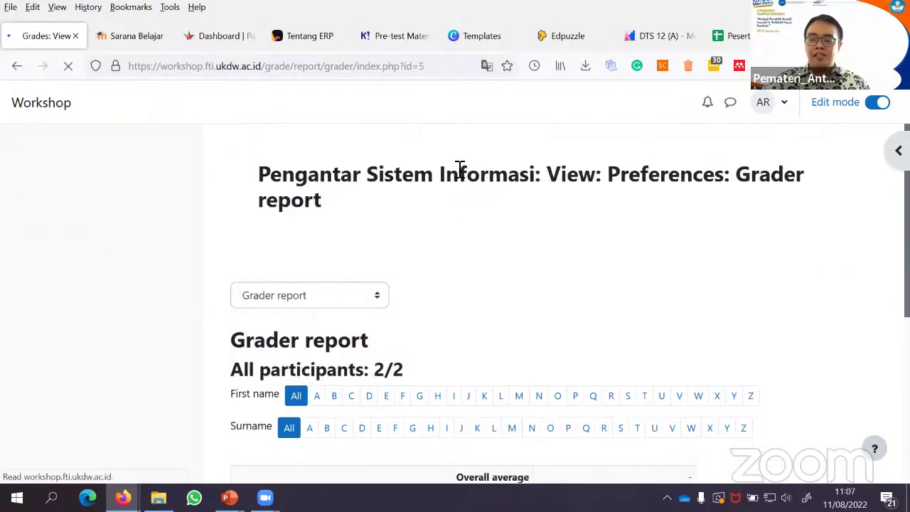
scroll(479, 224, down, 4)
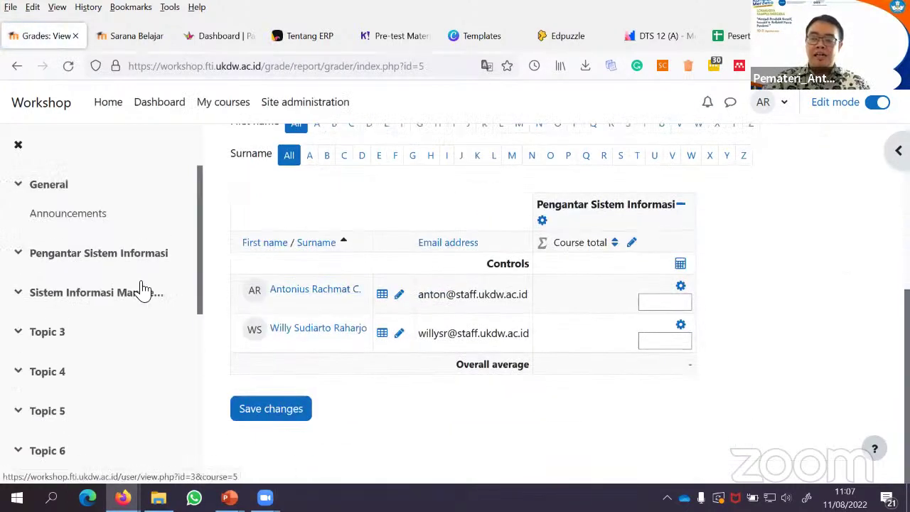
scroll(396, 213, up, 3)
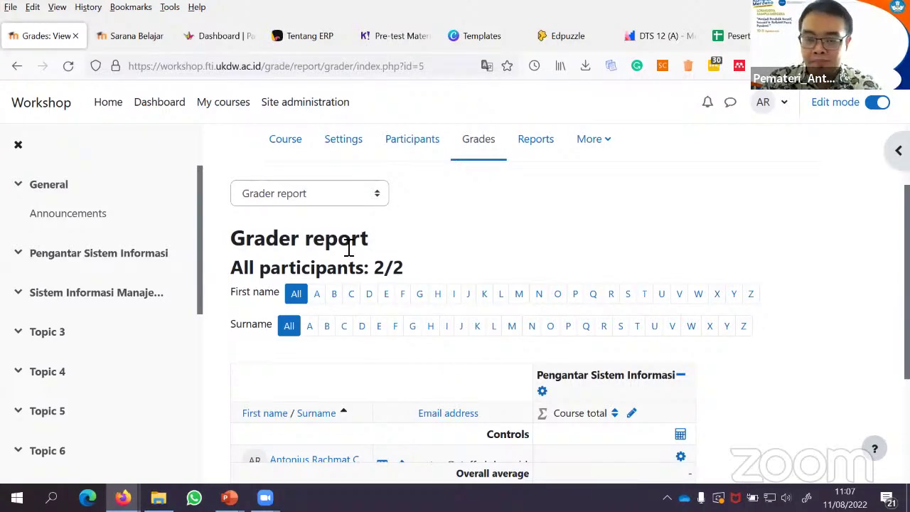
scroll(348, 256, down, 3)
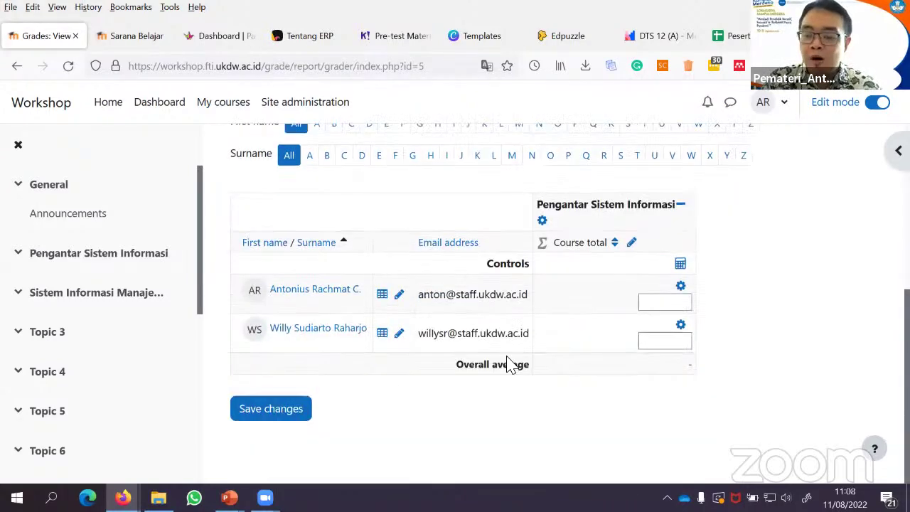
scroll(419, 306, up, 5)
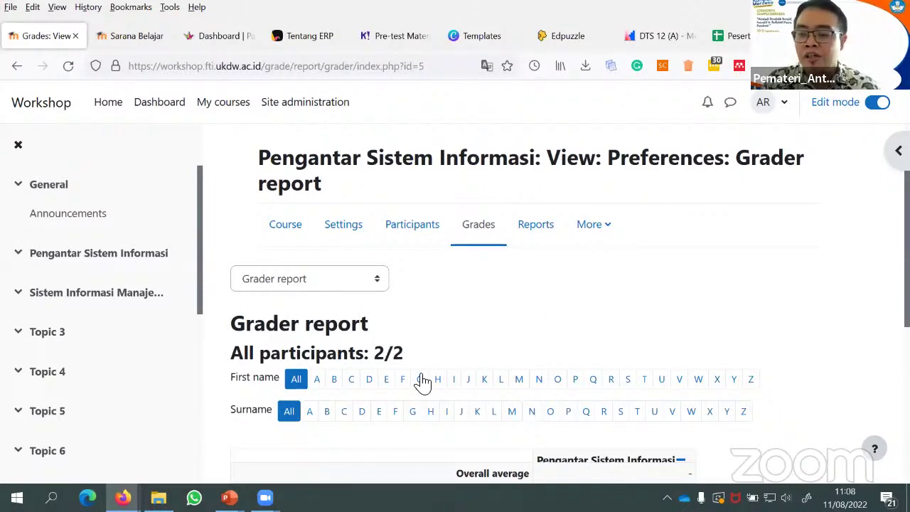
On the course page, change the Announcements forum name to Pengumuman
click(294, 234)
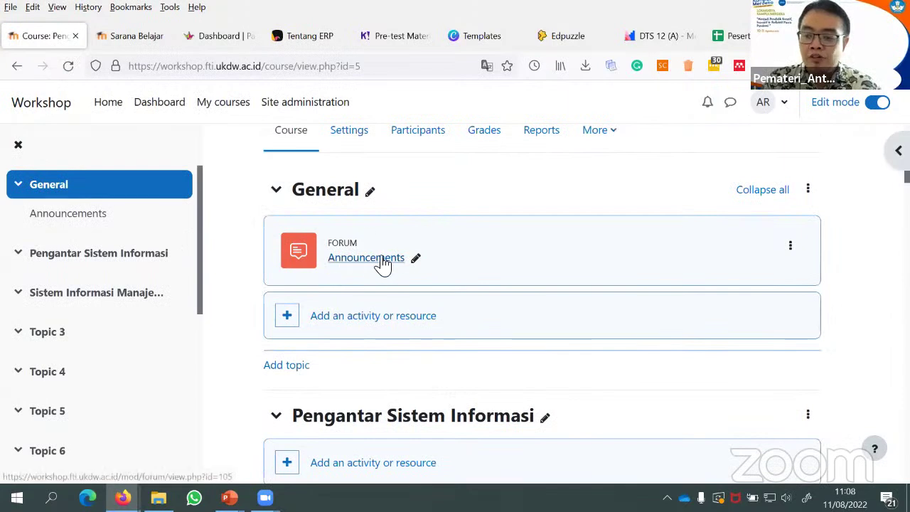
click(415, 261)
click(384, 249)
key(ctrl+a)
text(Pe)
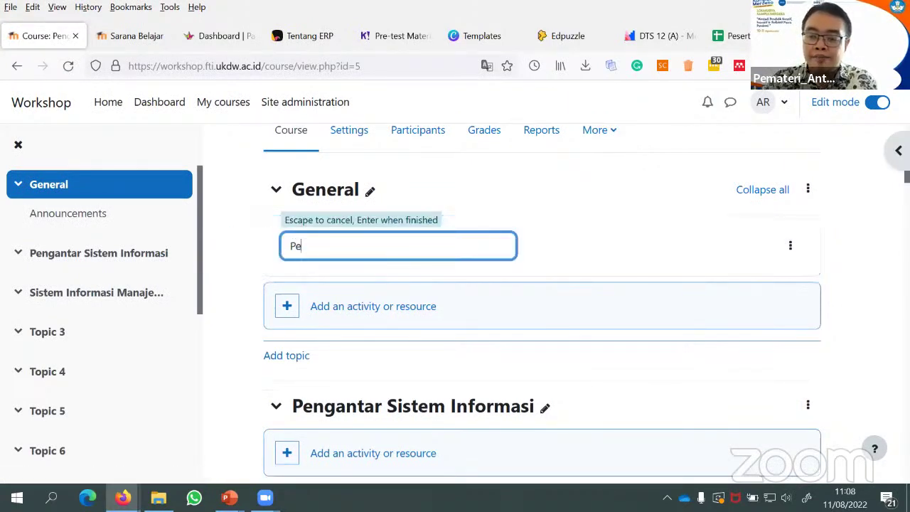
key(Return)
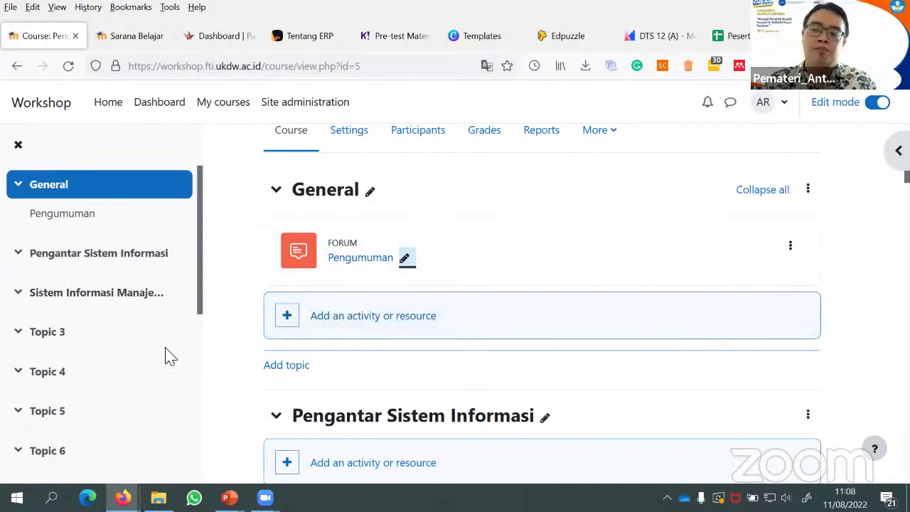
scroll(339, 330, down, 2)
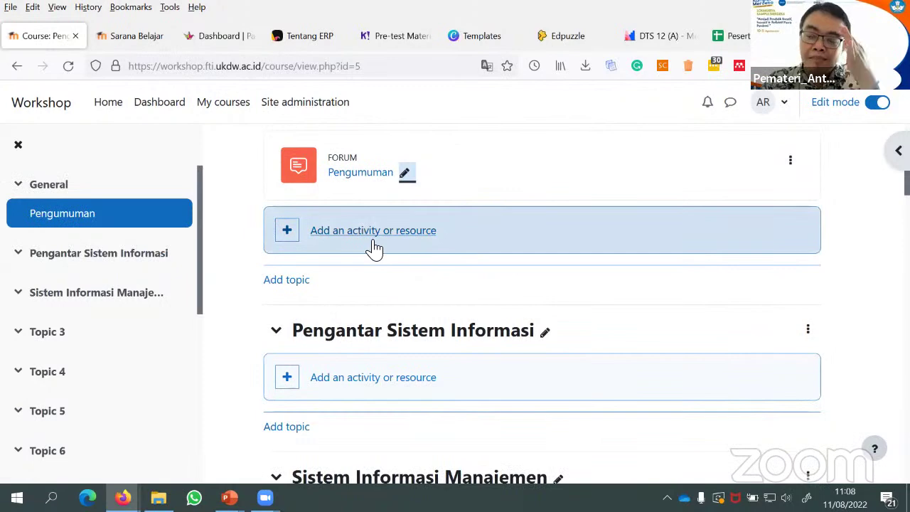
scroll(372, 254, down, 4)
scroll(346, 223, up, 2)
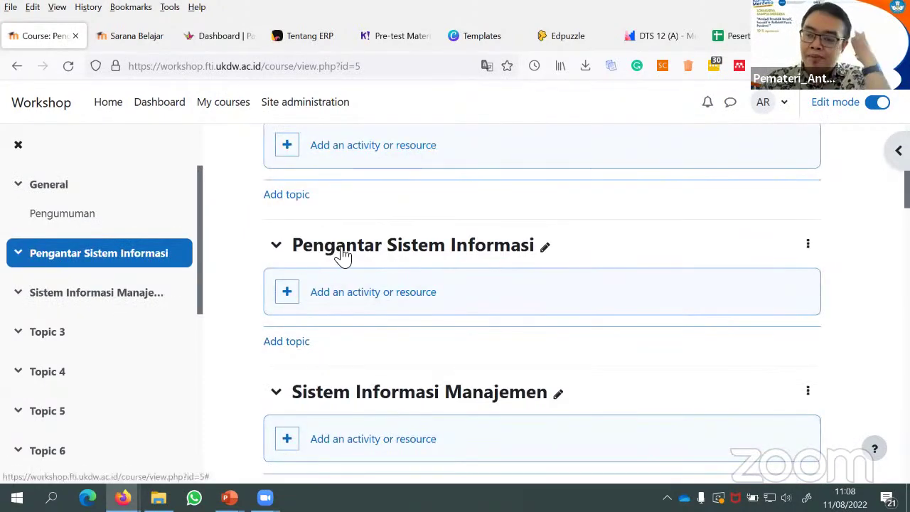
scroll(342, 277, down, 2)
scroll(380, 249, up, 2)
scroll(375, 365, down, 10)
scroll(368, 396, up, 10)
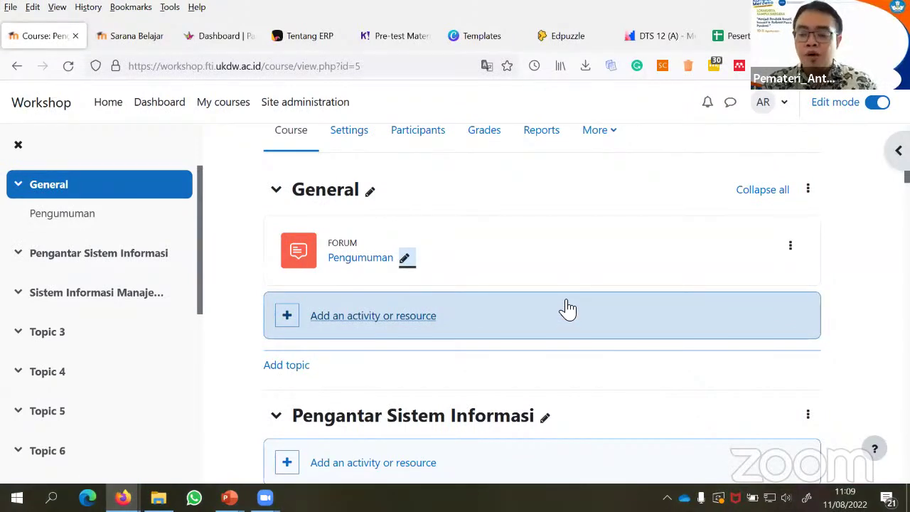
scroll(567, 307, down, 2)
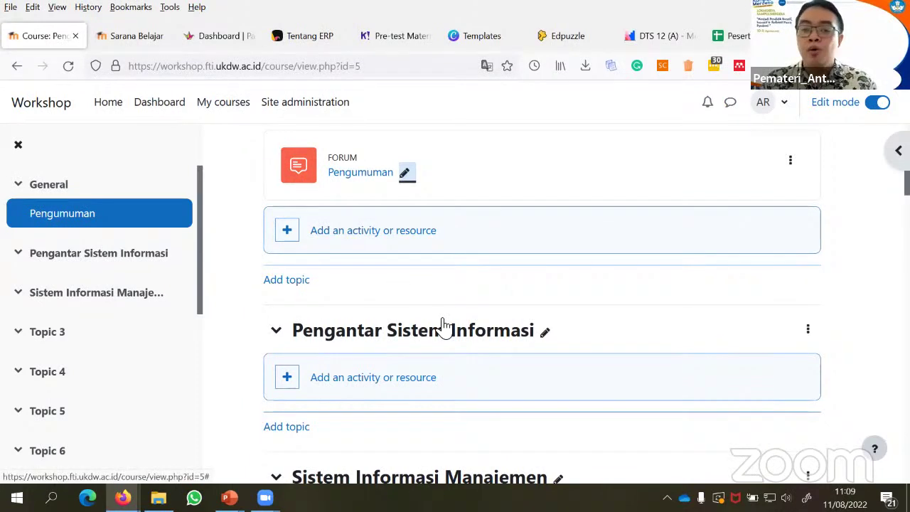
Append '(11 Agustus 2022)' to the Pengantar Sistem Informasi topic name
click(545, 336)
click(497, 336)
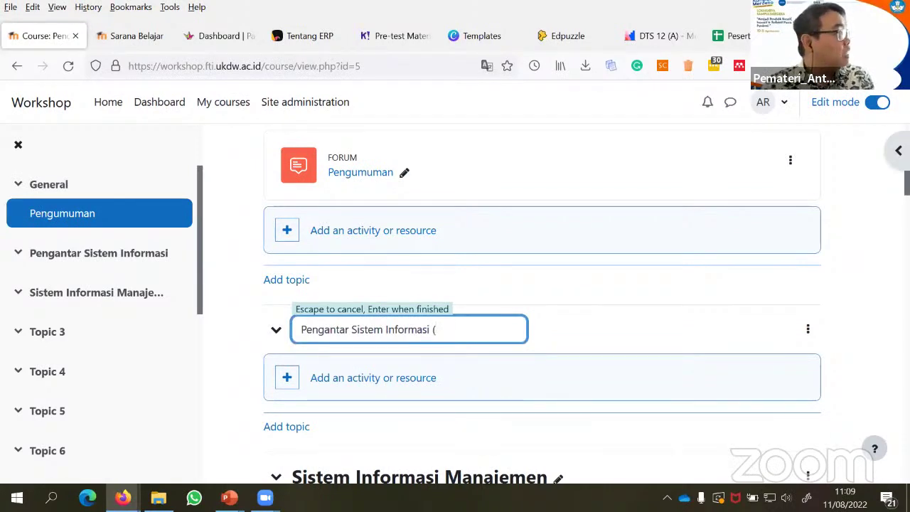
text(11 Agusu)
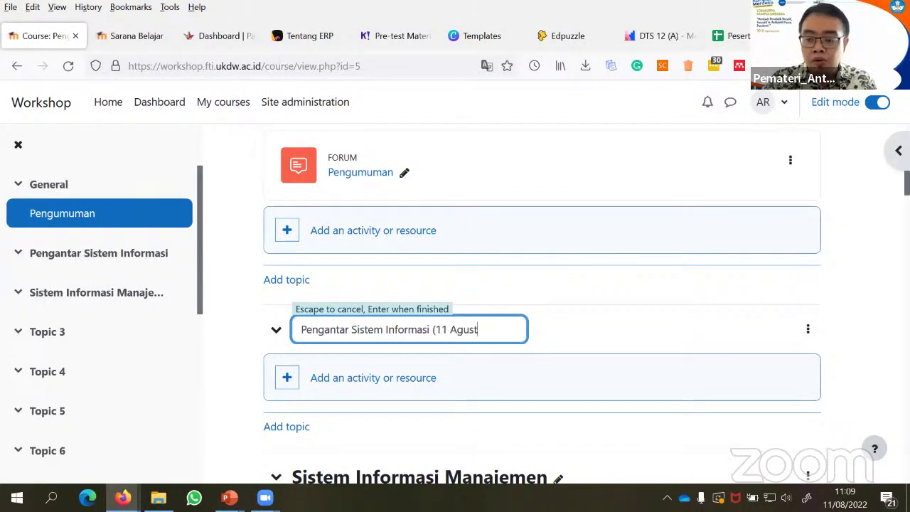
text(us 2022)
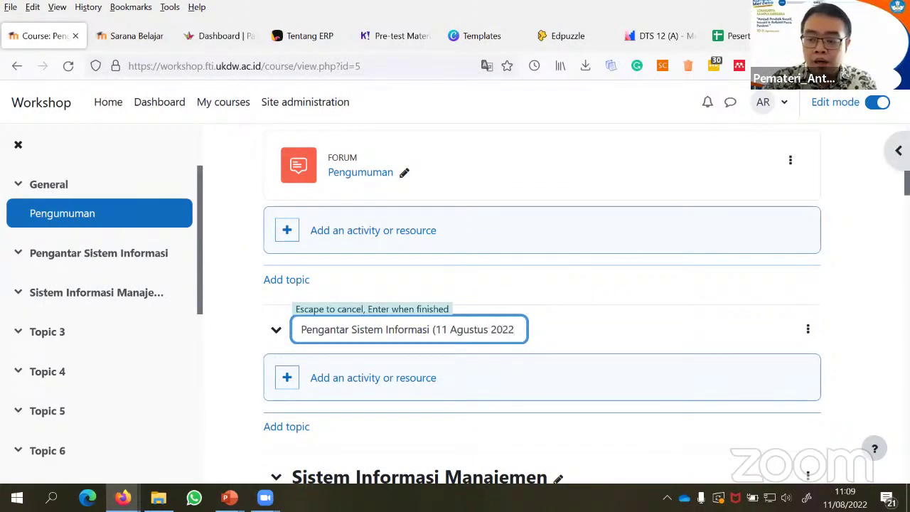
key(Return)
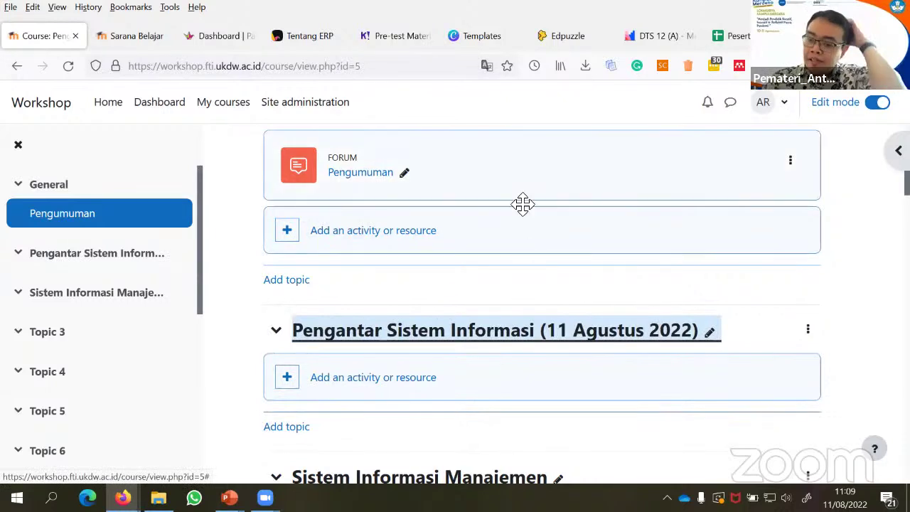
Add a new topic section below the General section
scroll(441, 299, down, 2)
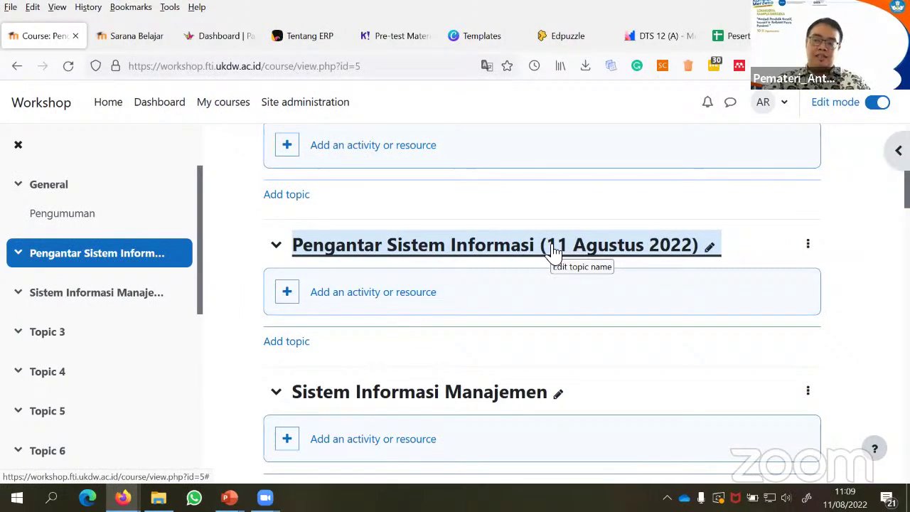
scroll(466, 278, up, 3)
scroll(466, 277, up, 2)
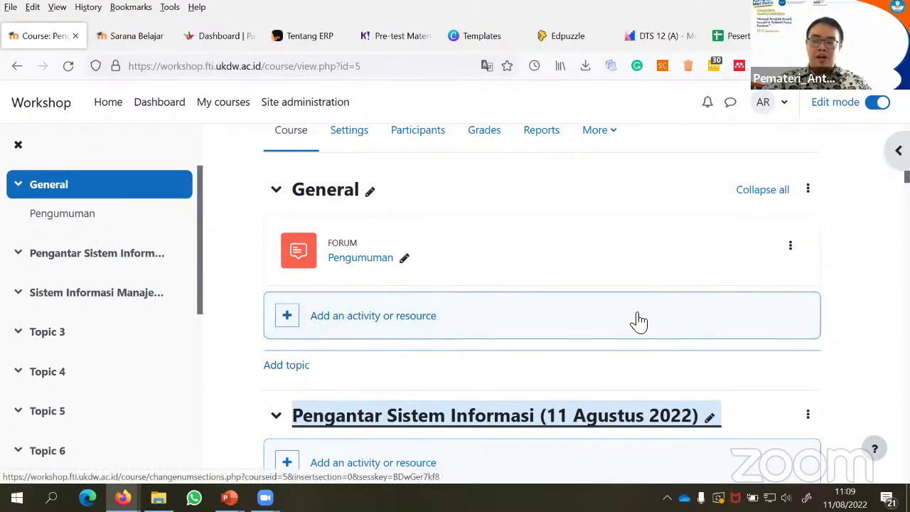
scroll(636, 319, down, 20)
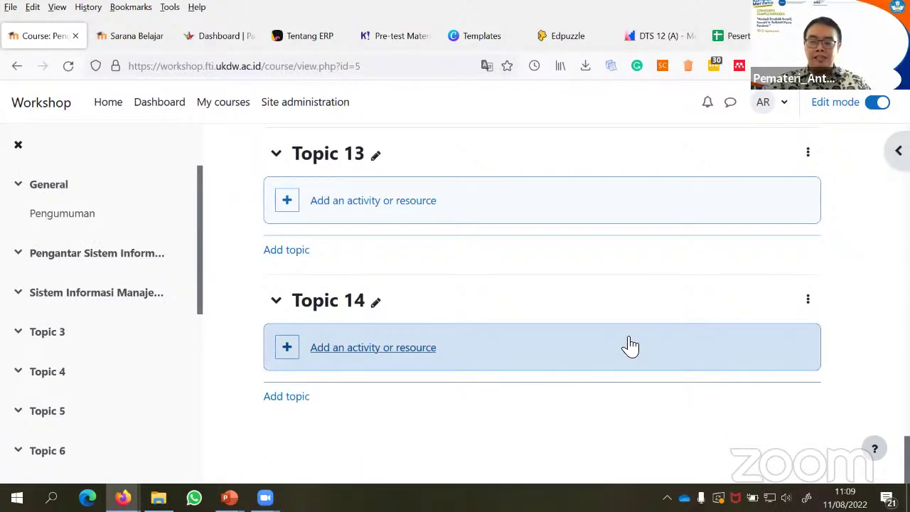
scroll(631, 345, up, 20)
scroll(325, 319, up, 10)
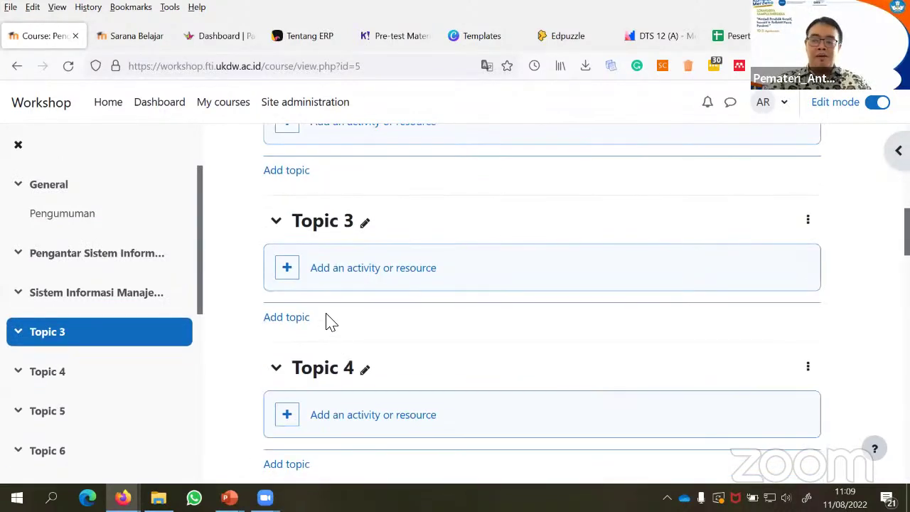
scroll(306, 370, down, 1)
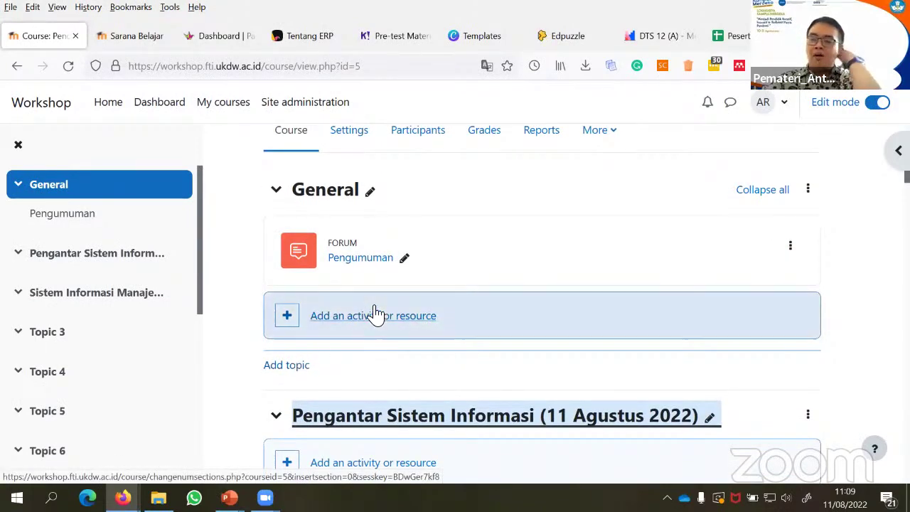
click(287, 364)
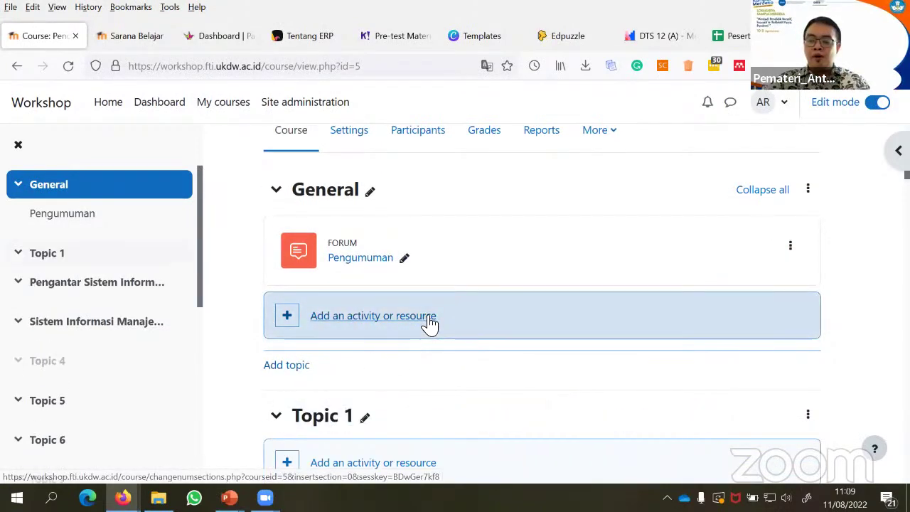
scroll(427, 325, down, 2)
scroll(387, 281, down, 1)
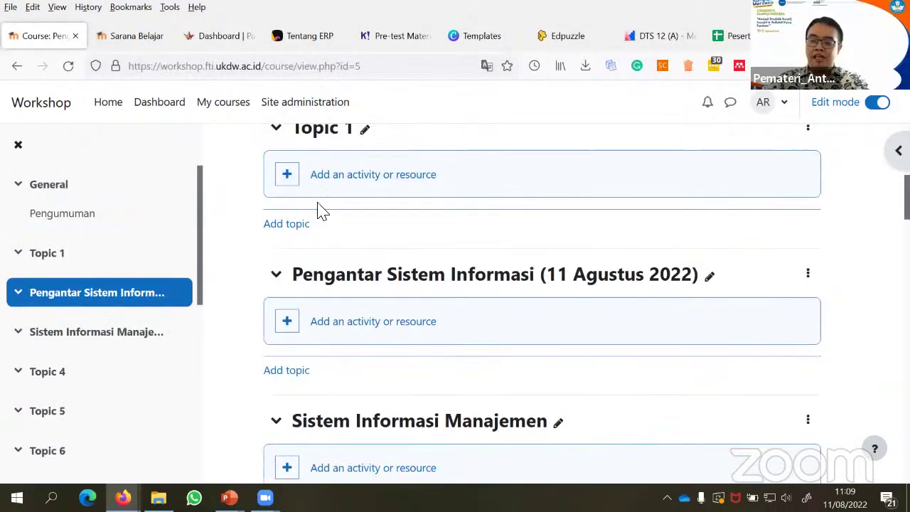
scroll(334, 227, up, 1)
Add a second empty topic section and return to the General section
click(327, 209)
scroll(376, 321, down, 5)
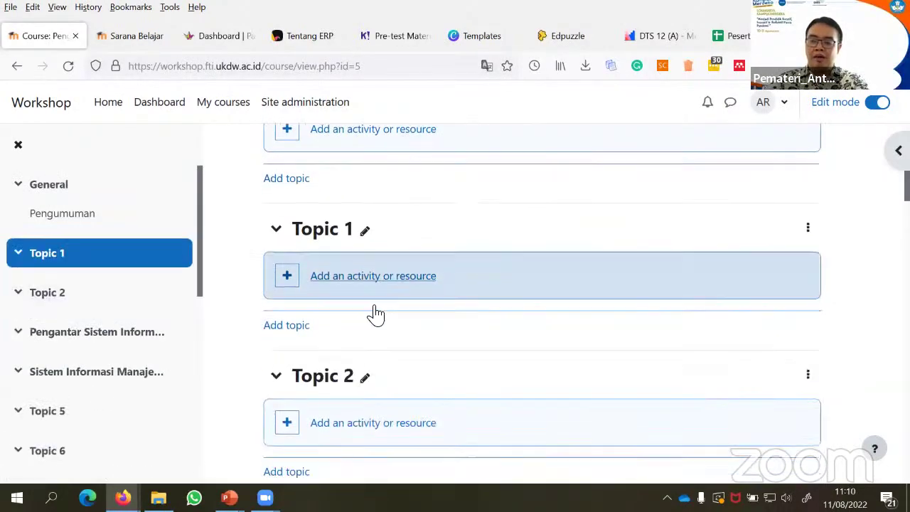
scroll(406, 341, down, 10)
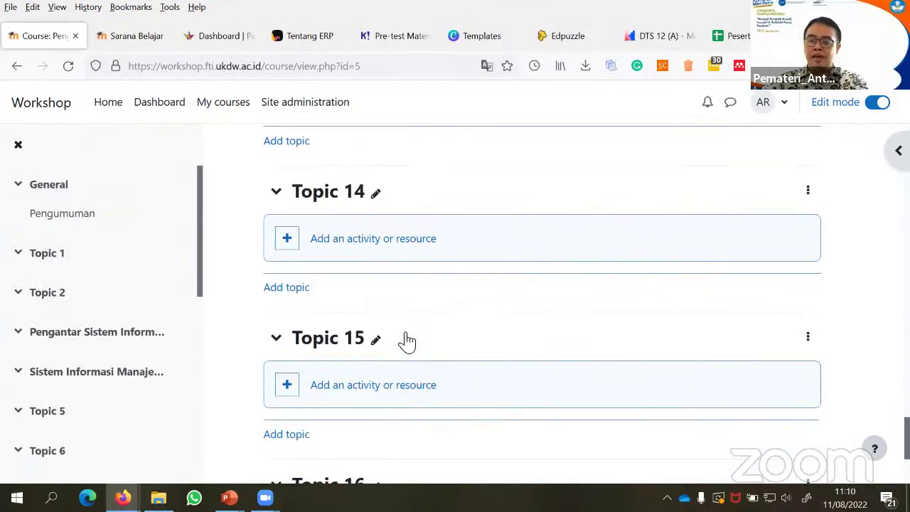
scroll(381, 320, up, 8)
scroll(382, 319, up, 15)
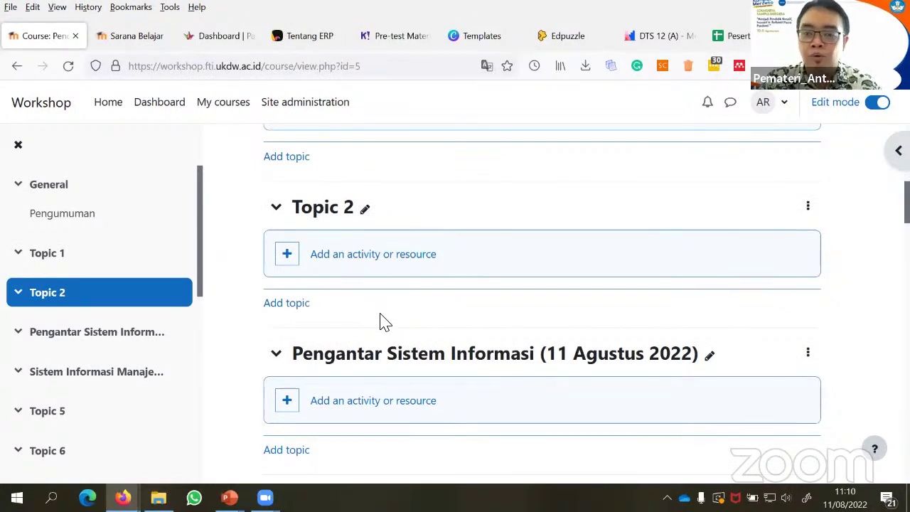
scroll(382, 319, up, 5)
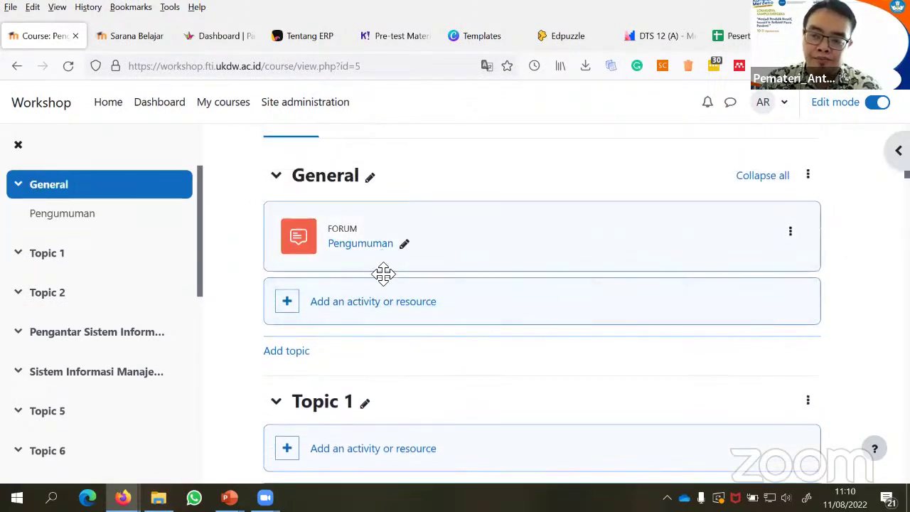
scroll(377, 306, up, 1)
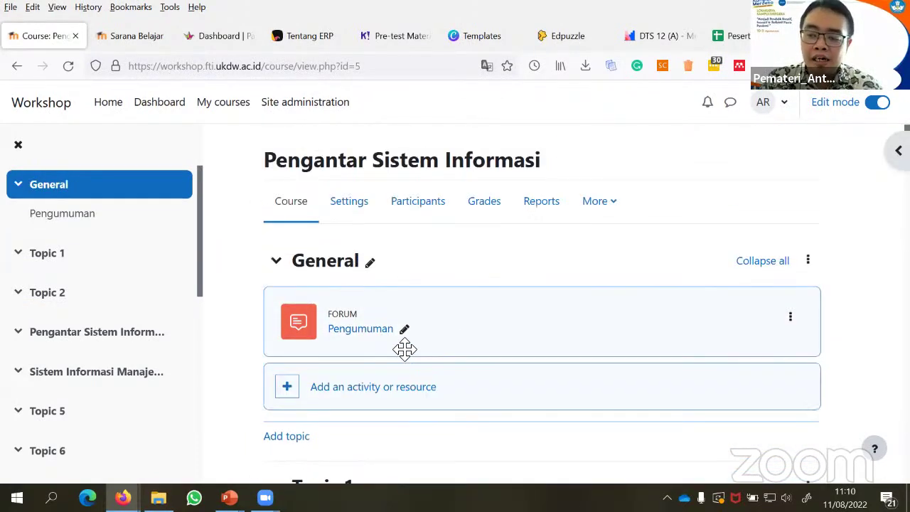
scroll(398, 334, down, 3)
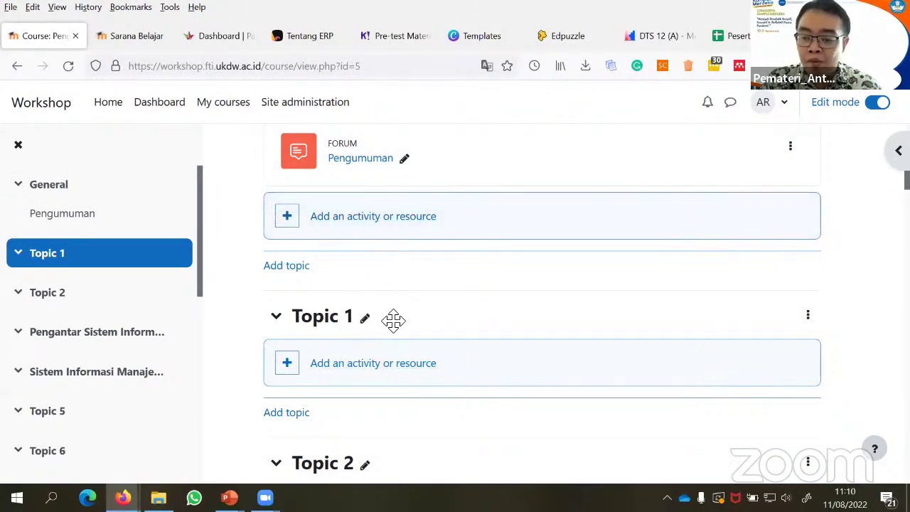
Search the activity chooser for 'url' and start a new URL resource
click(425, 225)
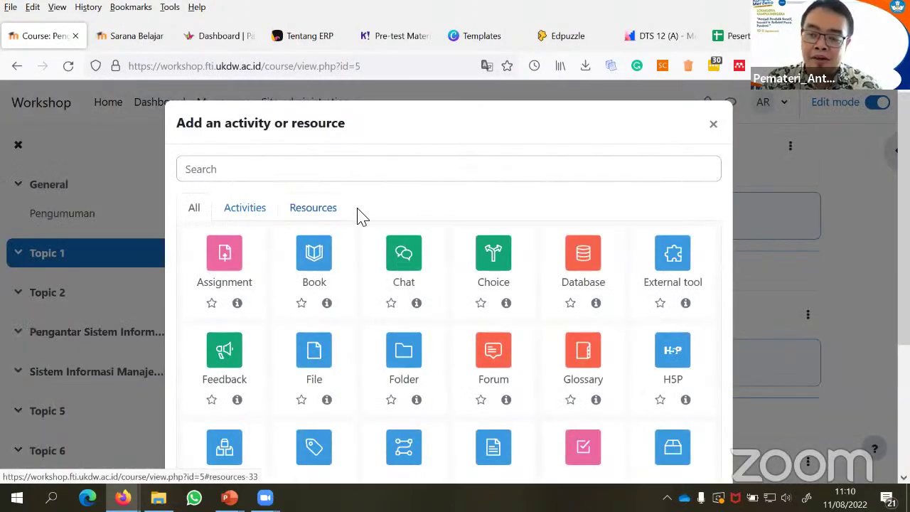
scroll(359, 240, down, 2)
scroll(368, 169, up, 2)
click(371, 164)
text(url)
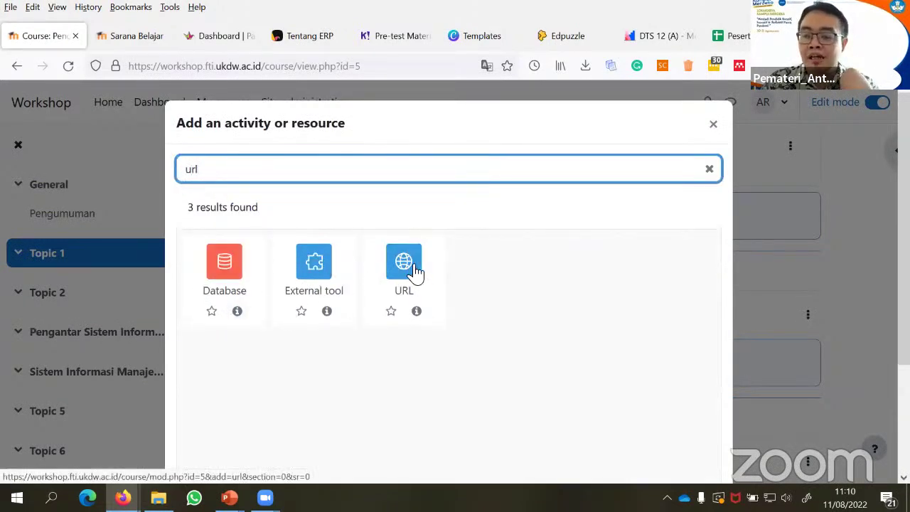
click(411, 269)
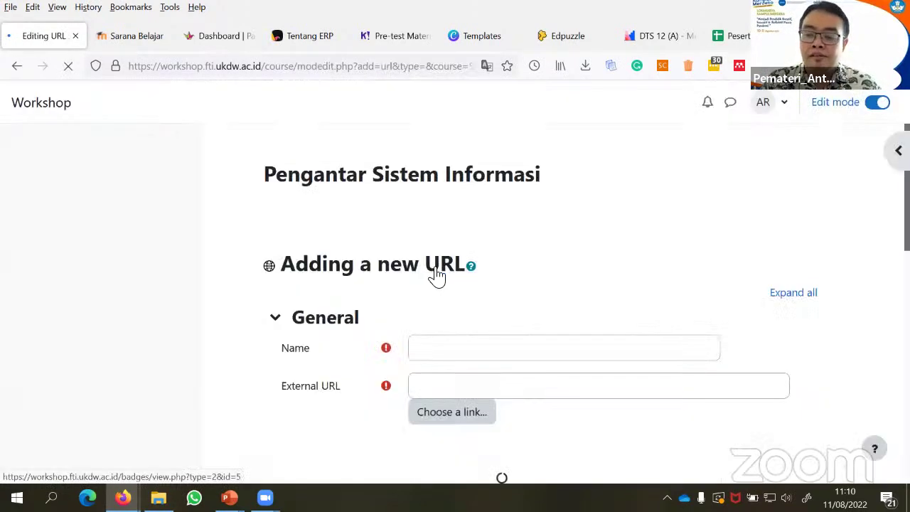
click(484, 341)
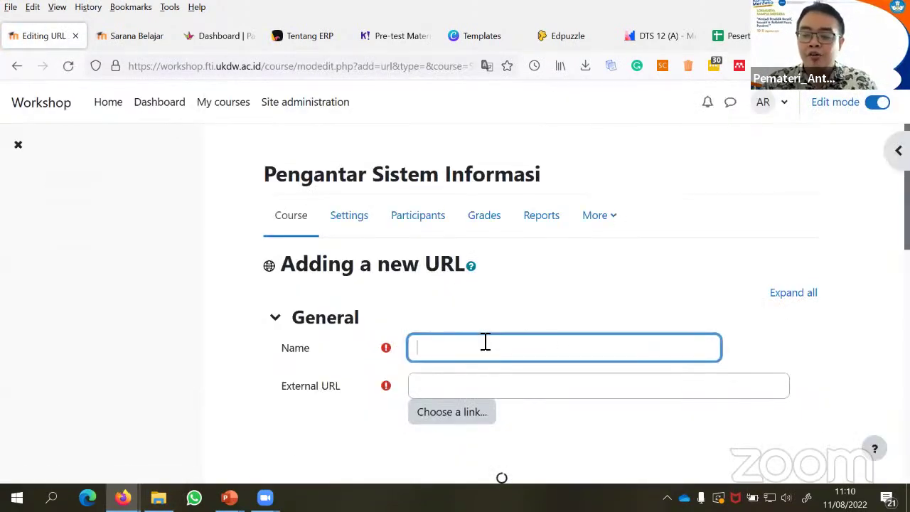
text(Link G)
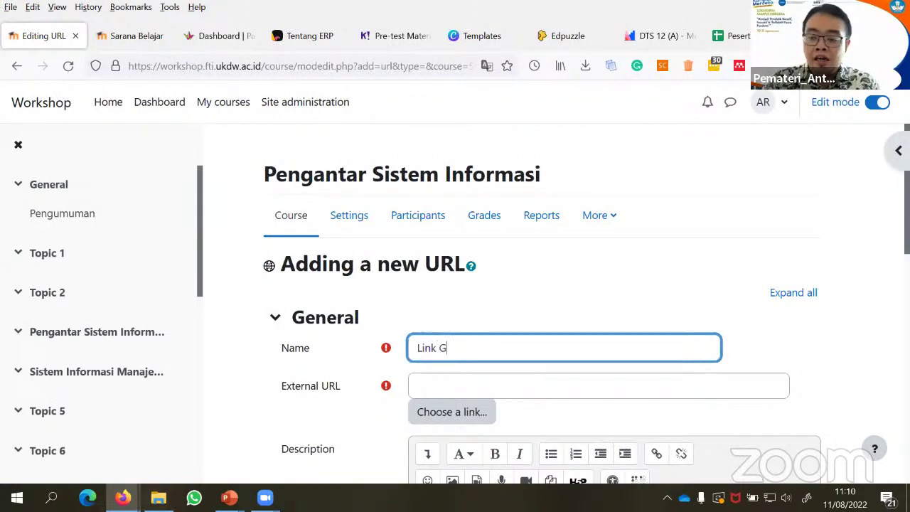
text(roup Telegram)
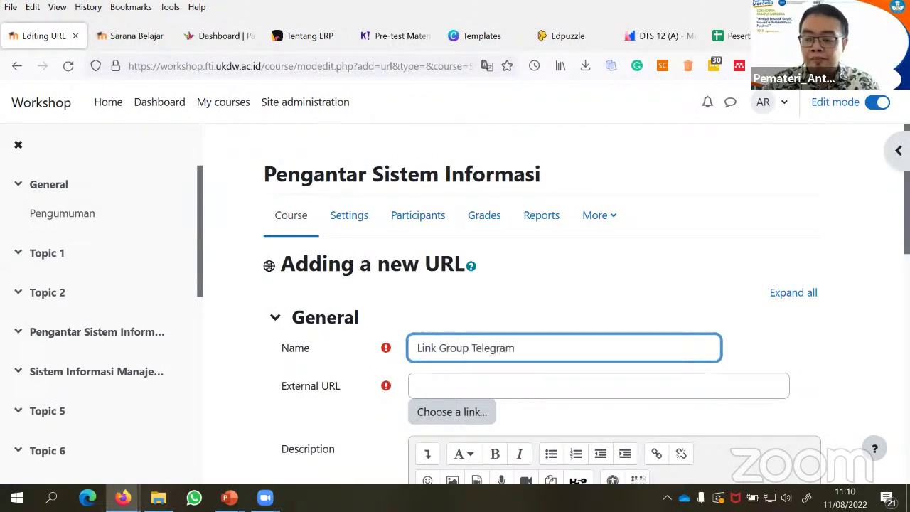
click(497, 384)
text(web.)
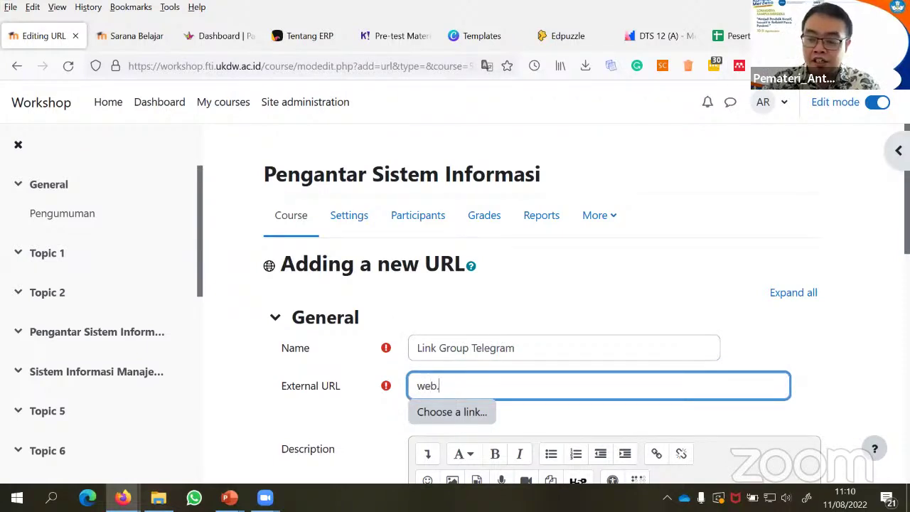
text(telegram.com)
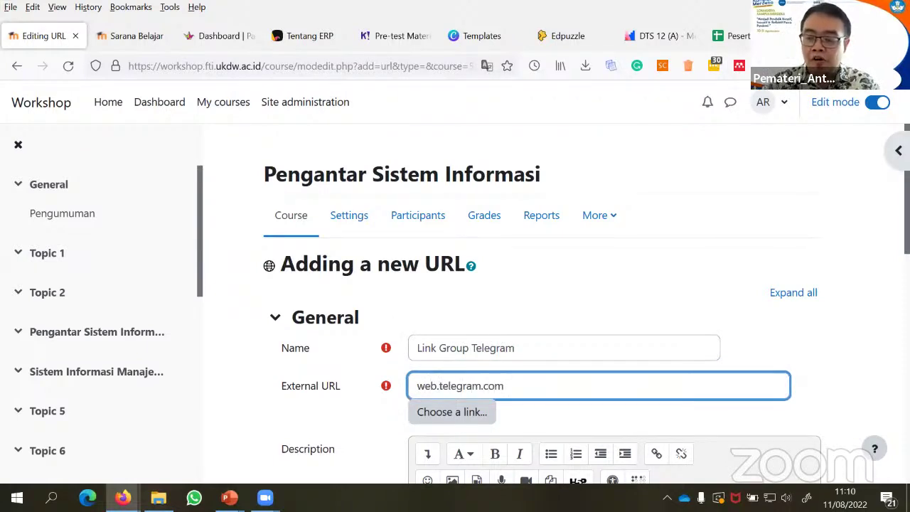
key(Left)
key(Left)
key(Left)
text(http://)
Enter the description 'Silahkan join group telegram berikut untuk kelas ini'
scroll(575, 311, down, 3)
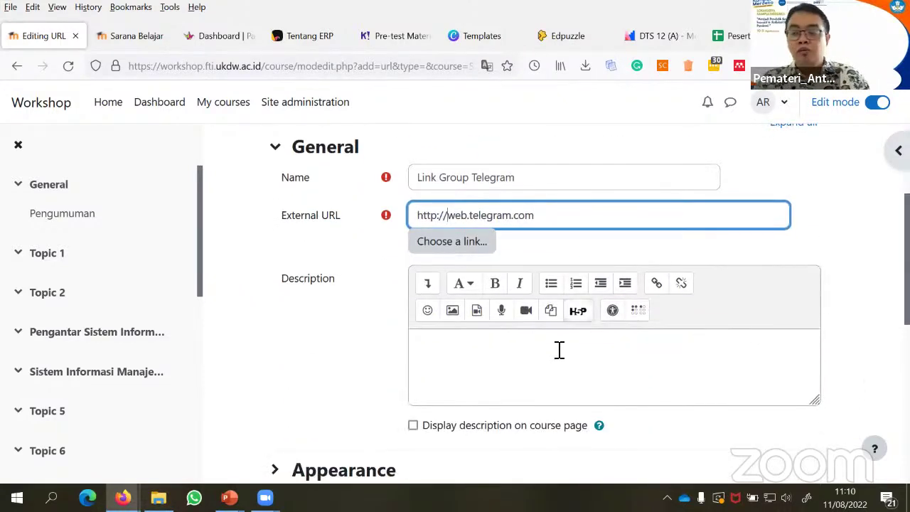
click(559, 348)
text(Silahkan join group telegram beri)
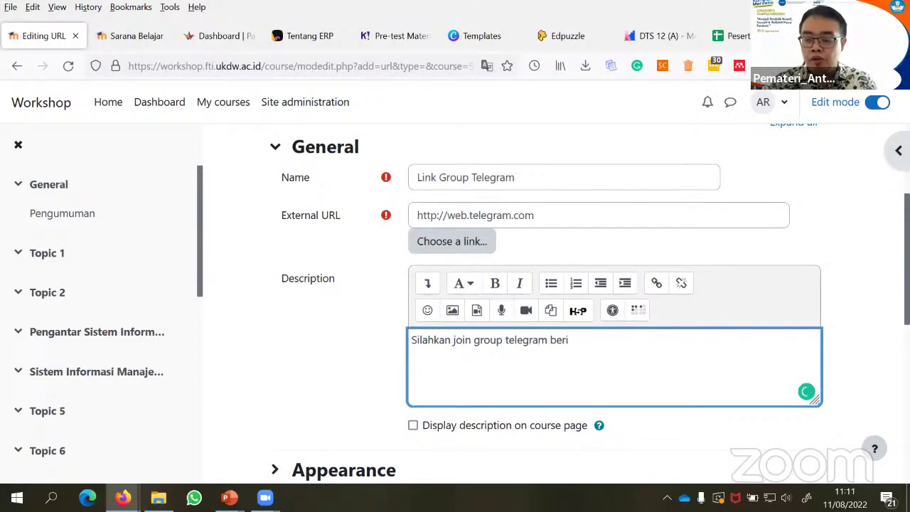
text(kut untuk kelas ini)
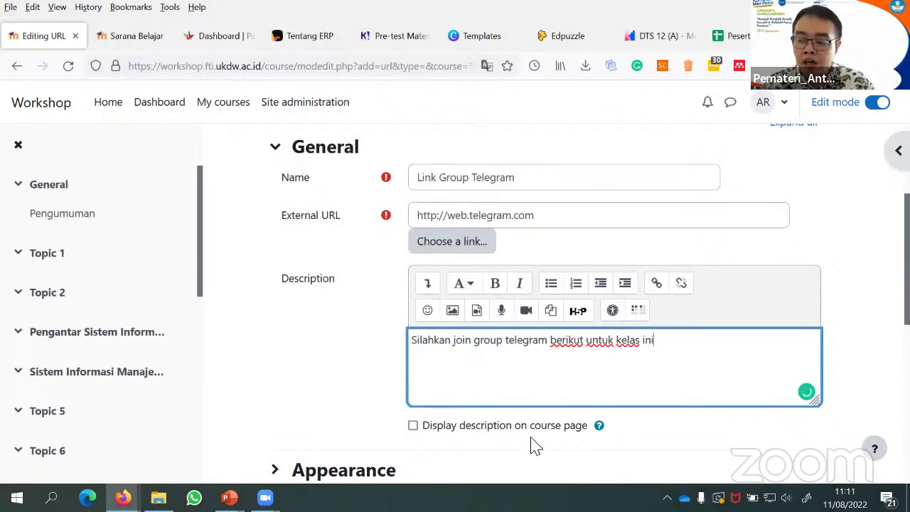
Tick 'Display description on course page' and expand the Appearance, URL variables and Common module settings sections
click(452, 425)
scroll(361, 411, down, 3)
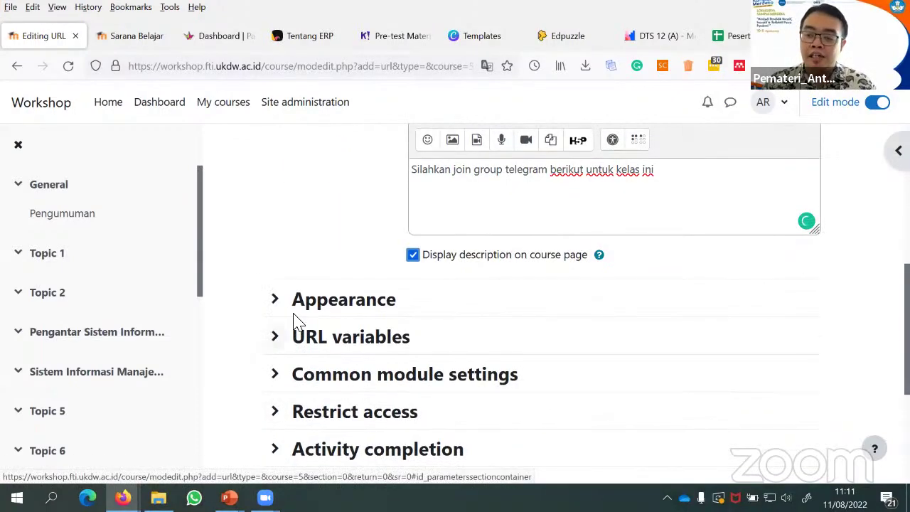
click(275, 302)
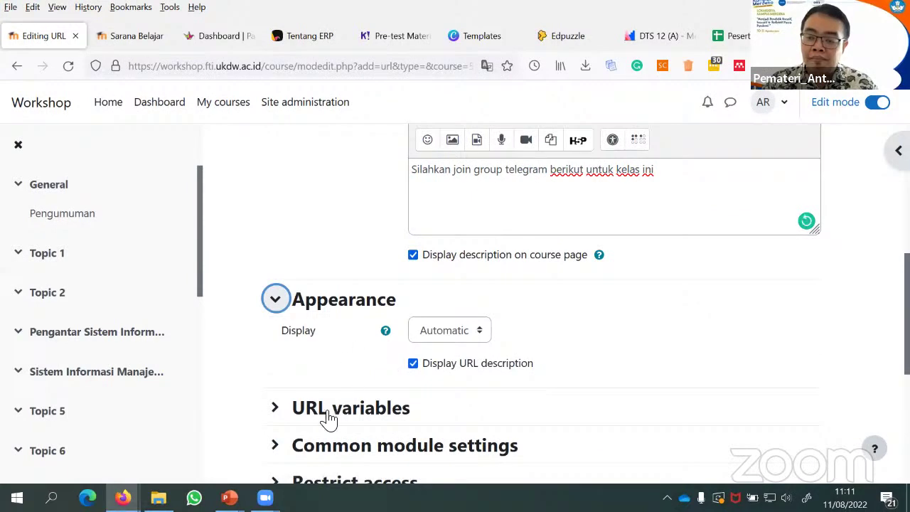
click(275, 408)
scroll(341, 341, down, 3)
scroll(337, 341, down, 3)
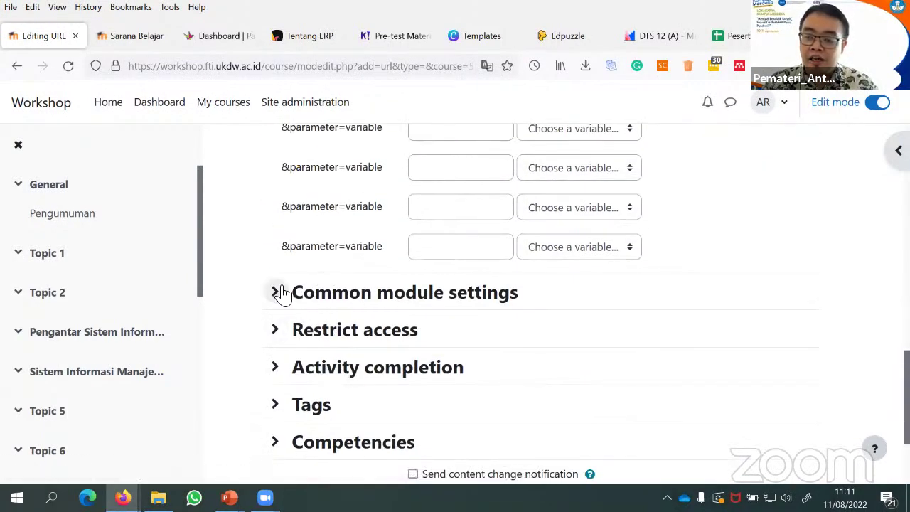
click(276, 292)
scroll(304, 291, down, 3)
Add a Date access restriction with the day set to 12
click(294, 253)
click(457, 313)
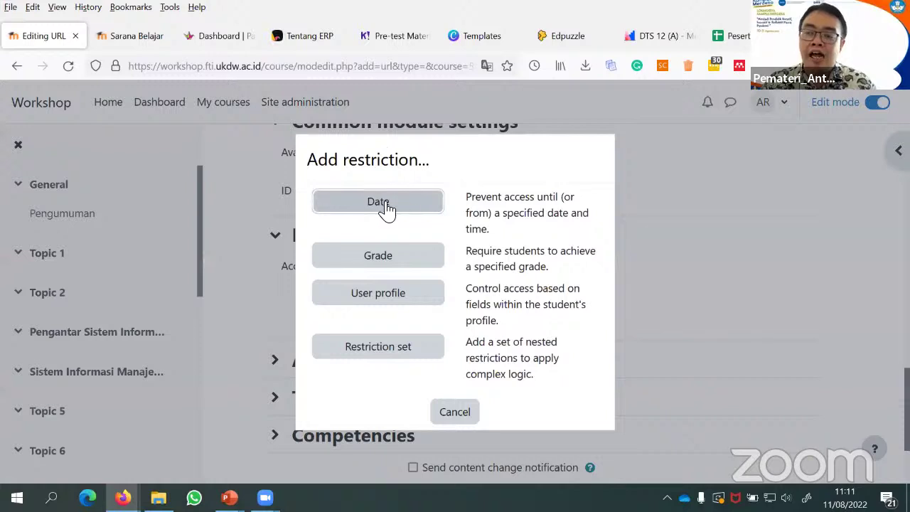
click(382, 203)
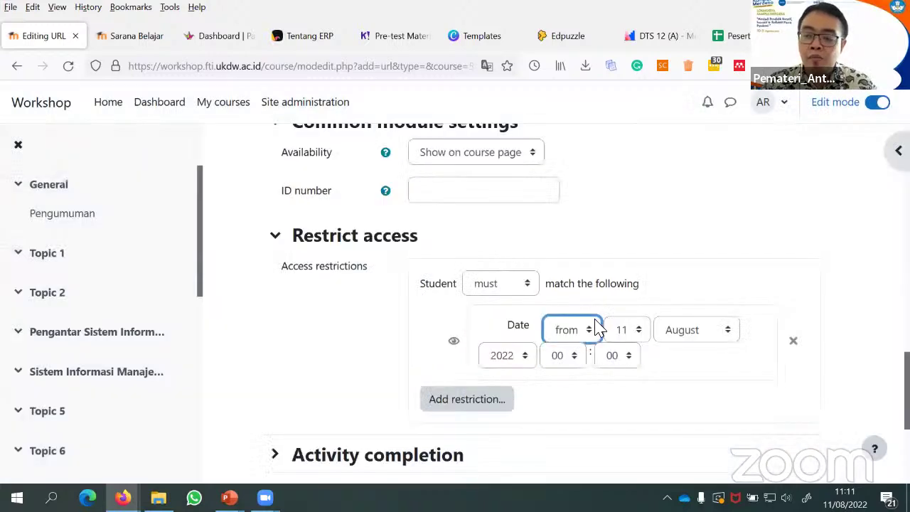
click(629, 334)
scroll(615, 311, down, 2)
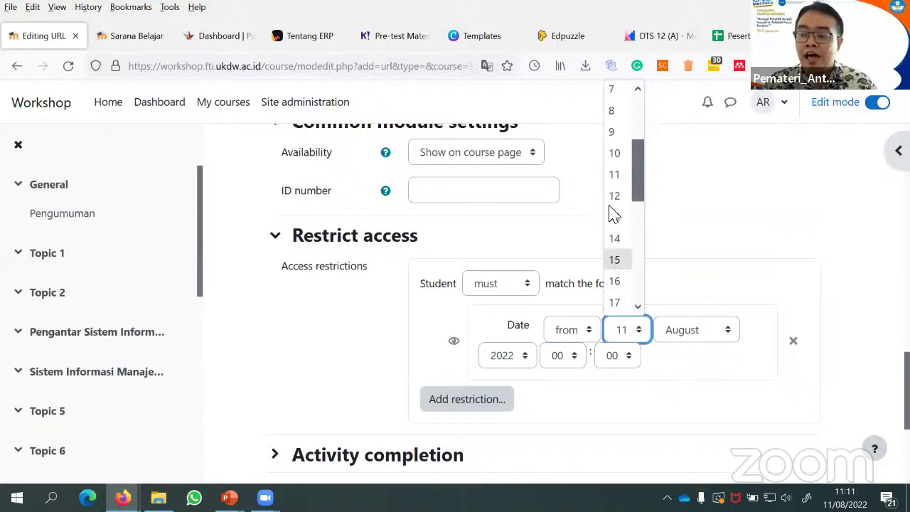
click(611, 195)
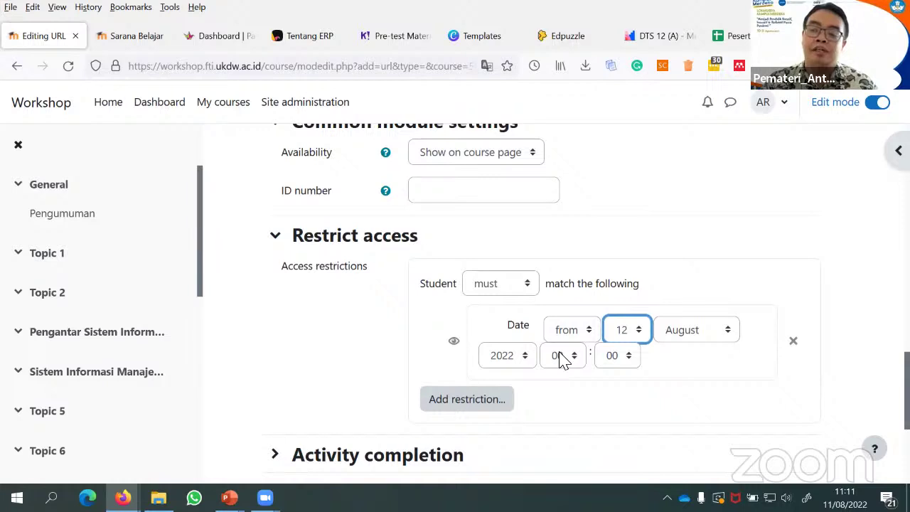
click(469, 402)
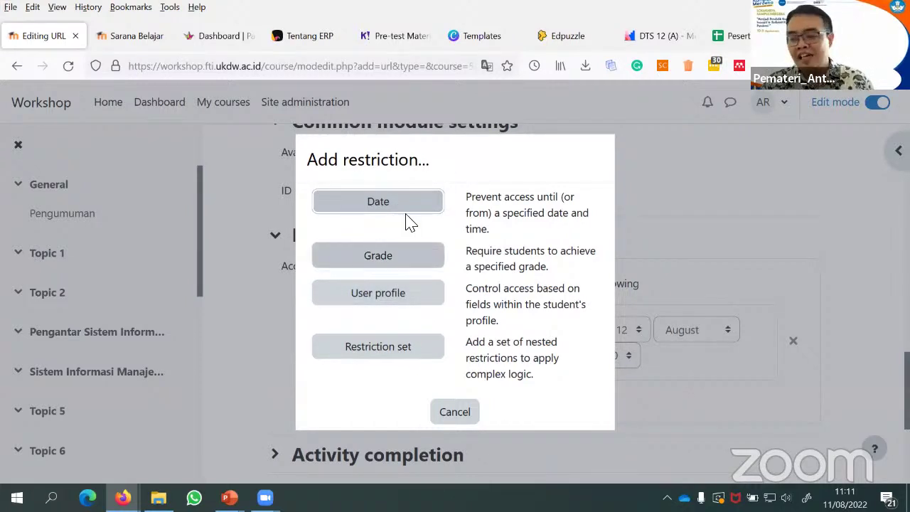
click(455, 412)
Set activity completion to let students manually mark it completed
scroll(465, 341, down, 1)
scroll(468, 335, down, 1)
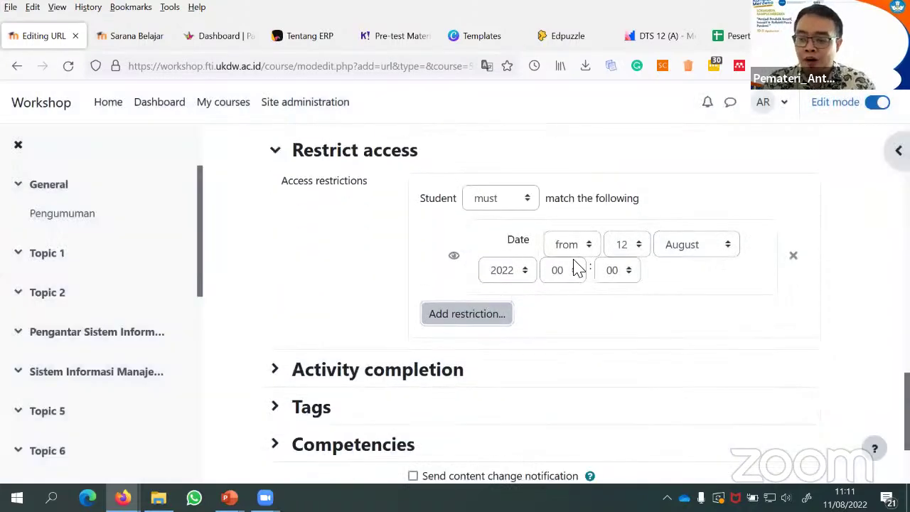
click(425, 371)
scroll(469, 305, down, 4)
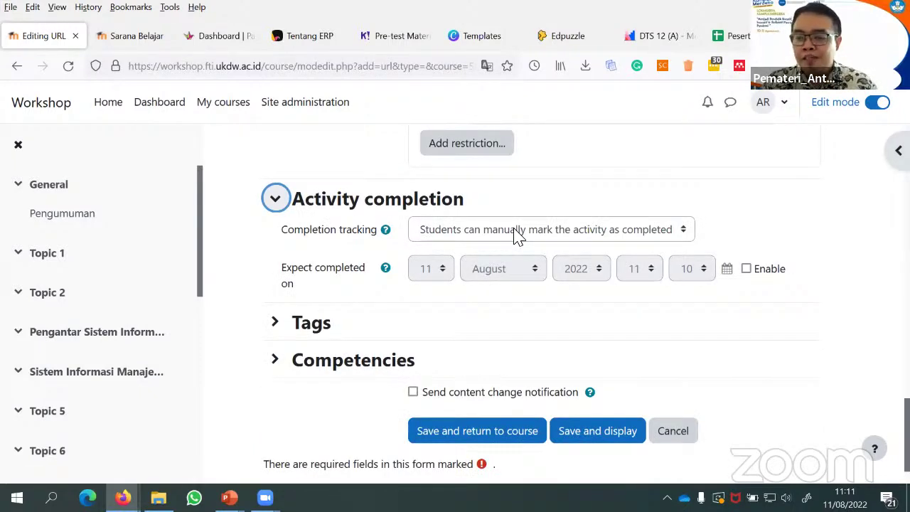
click(517, 235)
click(518, 236)
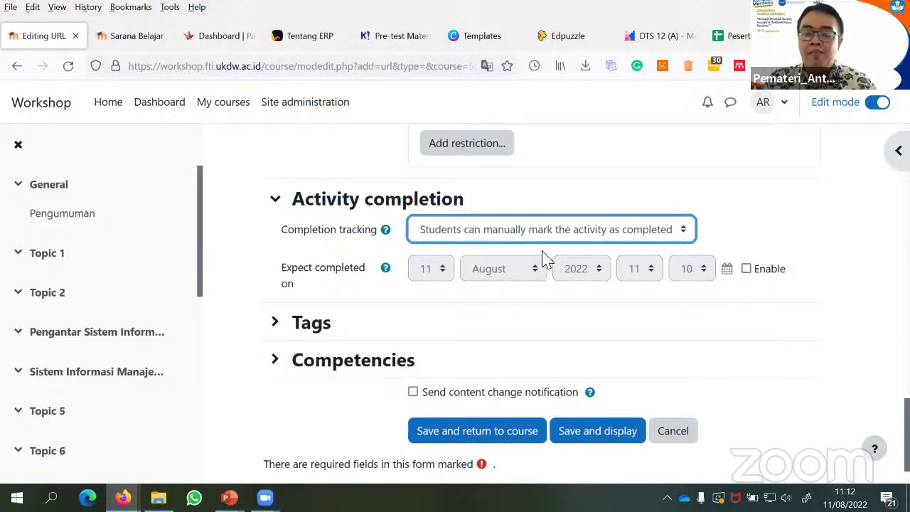
click(563, 236)
click(566, 239)
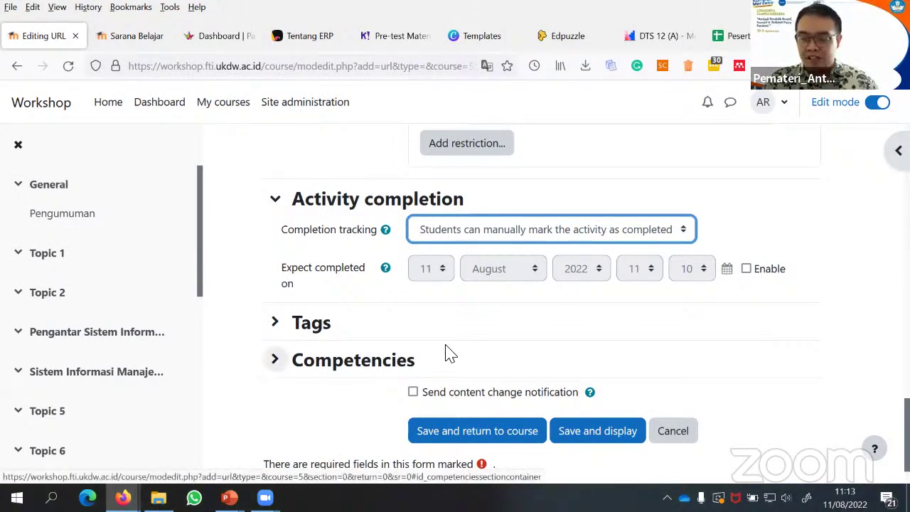
scroll(483, 338, down, 1)
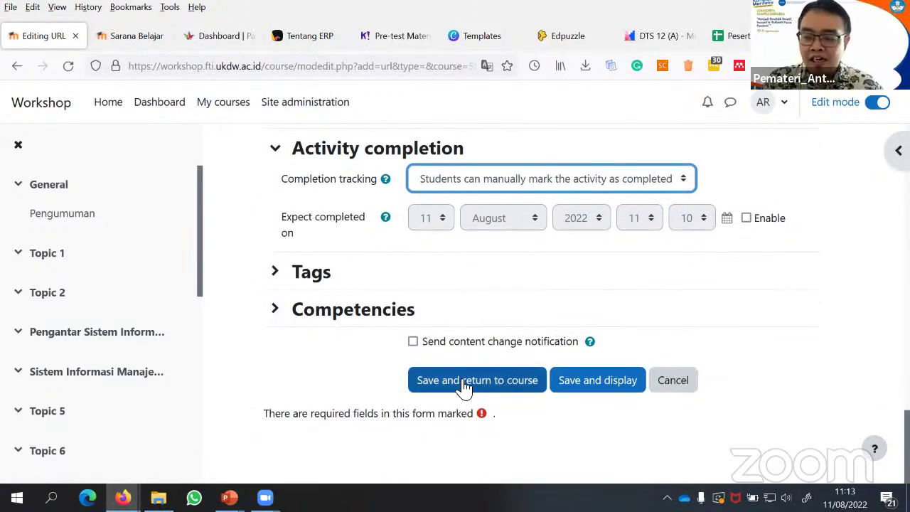
click(466, 383)
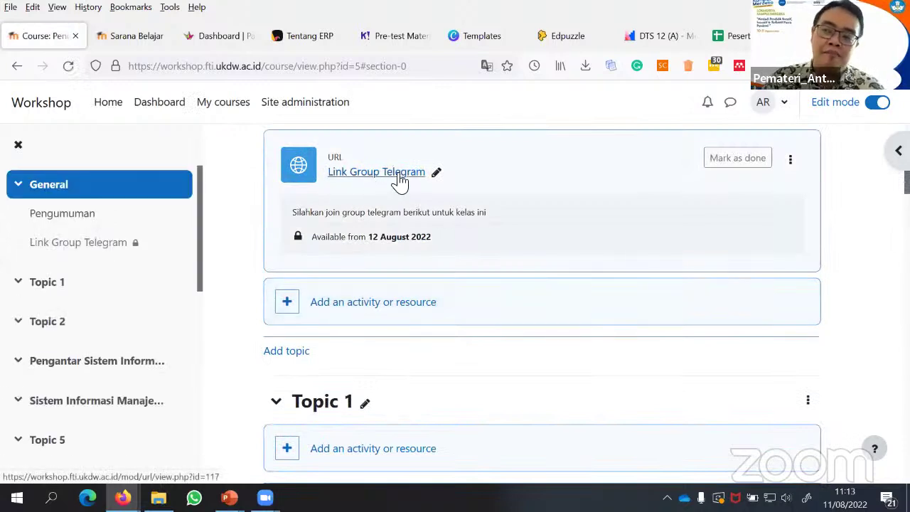
Search 'file' in the General section's activity chooser and pick the File resource
click(395, 310)
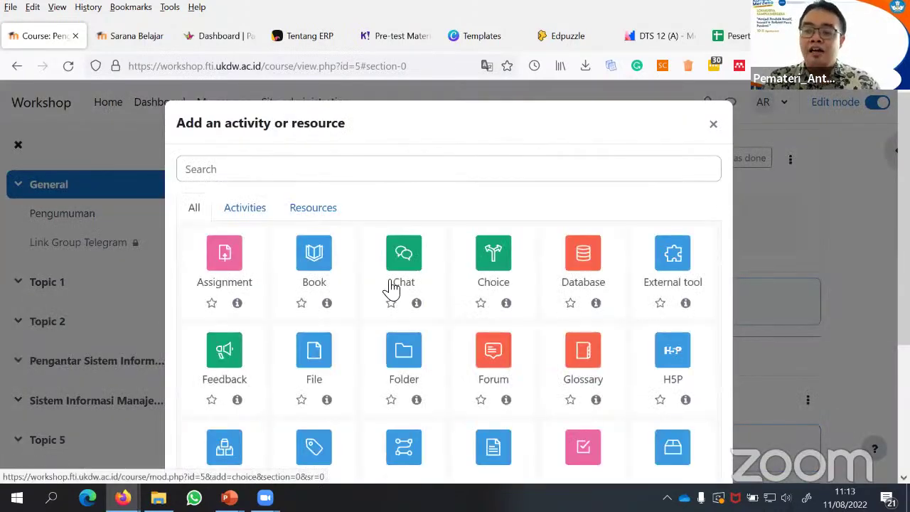
click(361, 169)
text(file)
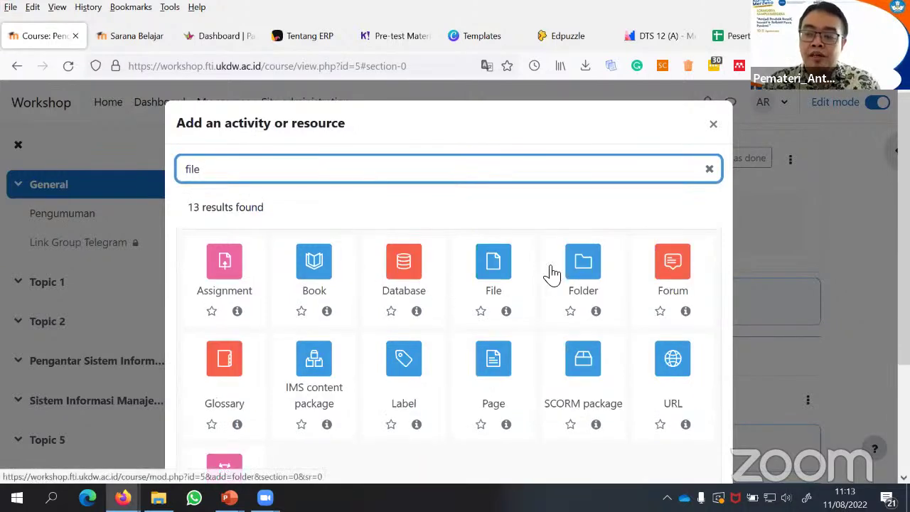
scroll(552, 270, down, 2)
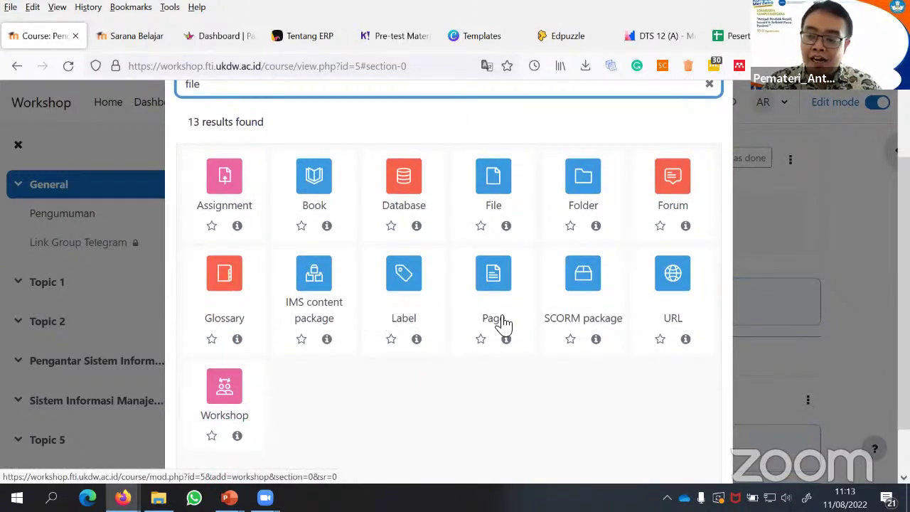
click(630, 320)
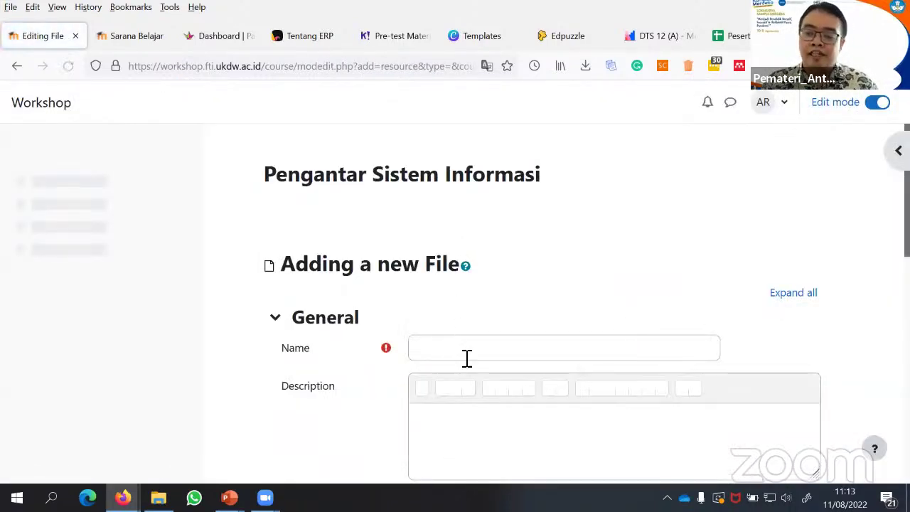
Name the new File resource 'Textbook Utama' and move down to the description and file area
click(476, 352)
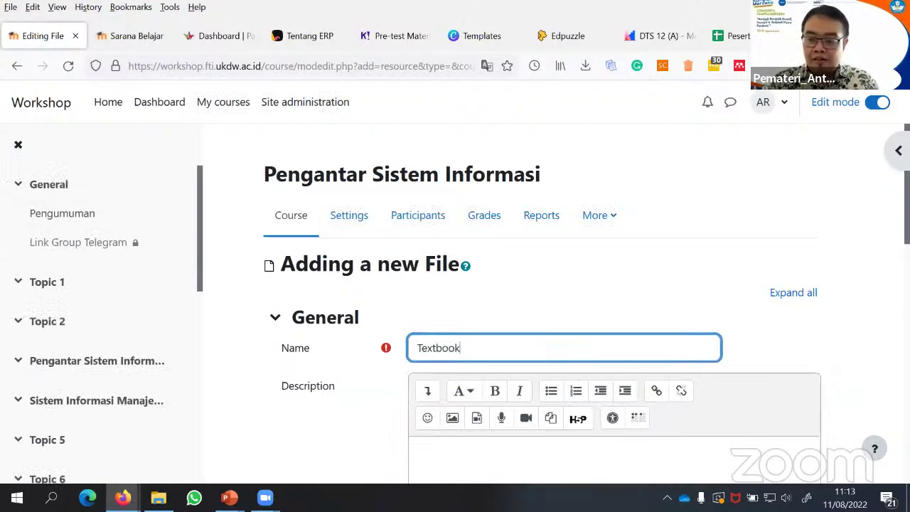
scroll(477, 426, down, 3)
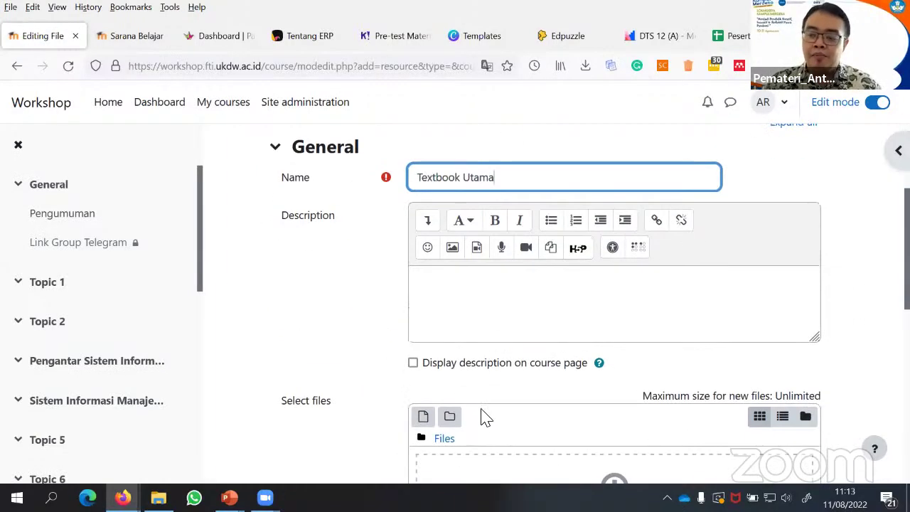
click(527, 305)
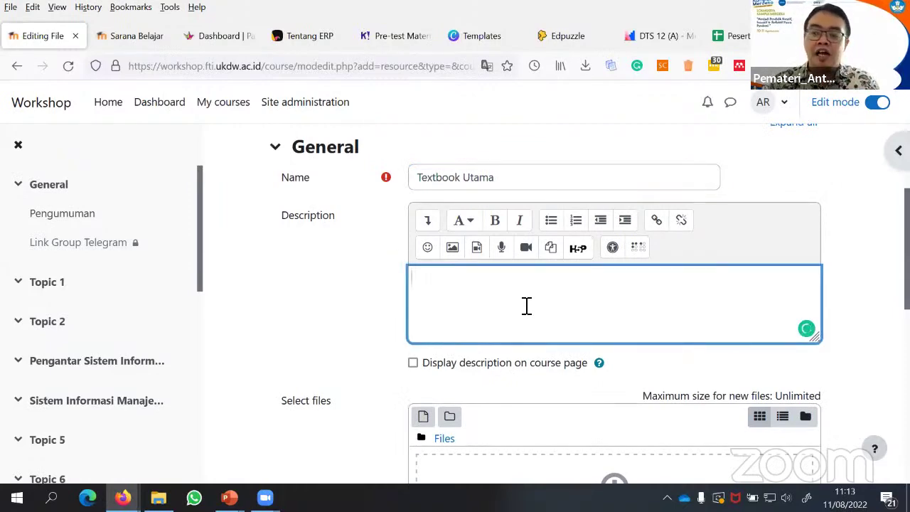
scroll(562, 306, down, 3)
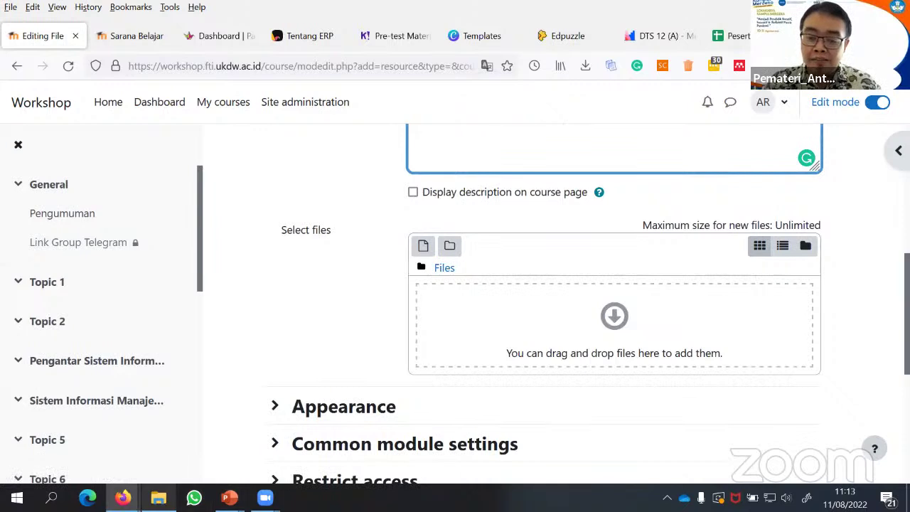
Drag modul7pbo.pdf from the Documents folder into the Textbook Utama upload area
click(158, 497)
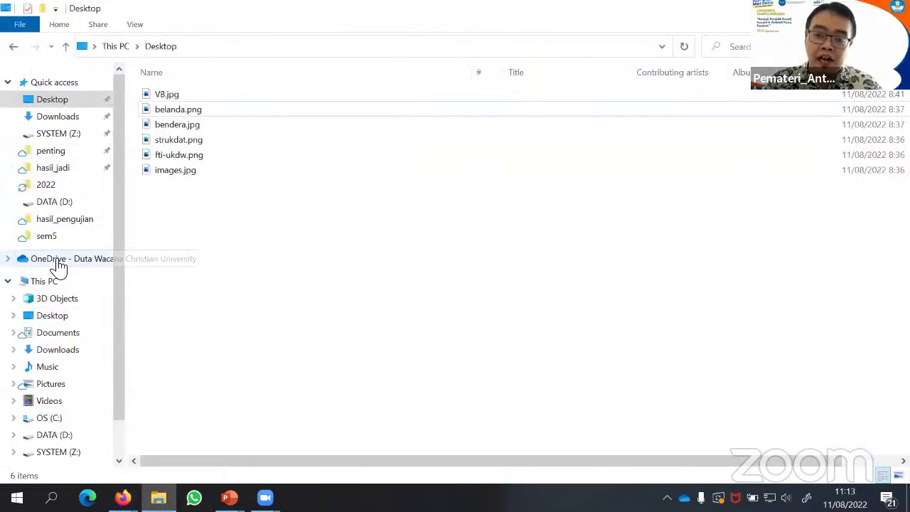
click(67, 339)
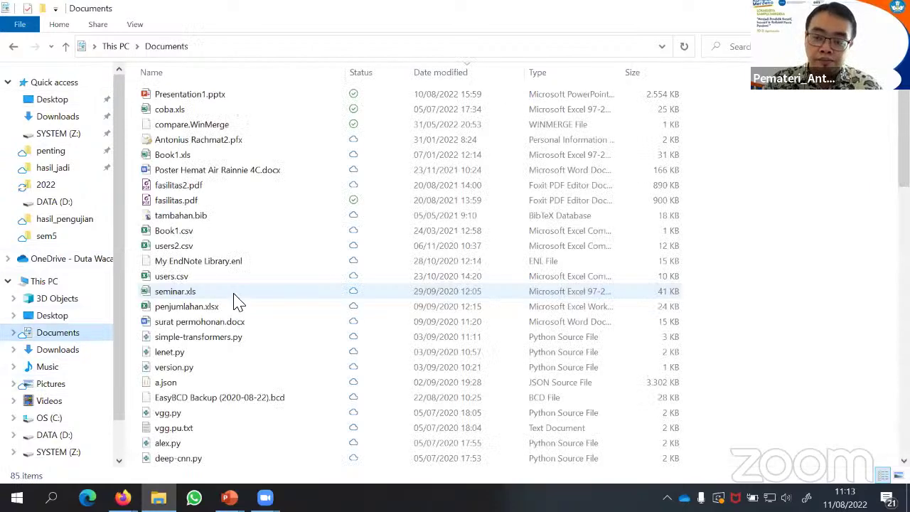
scroll(234, 294, down, 1)
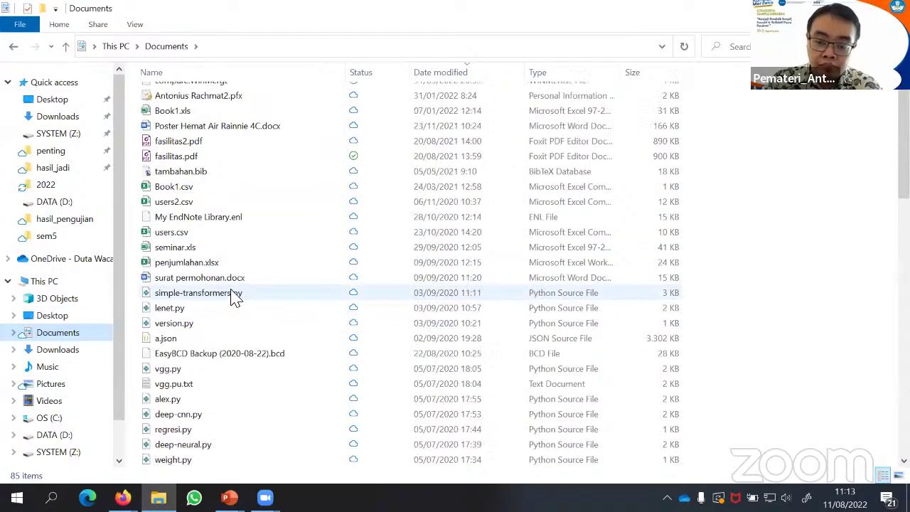
scroll(238, 323, down, 5)
scroll(235, 324, down, 2)
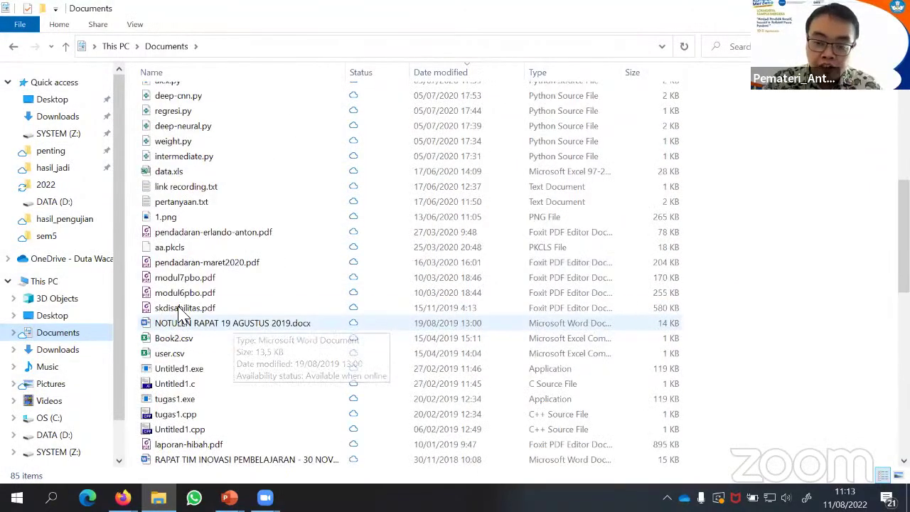
click(192, 279)
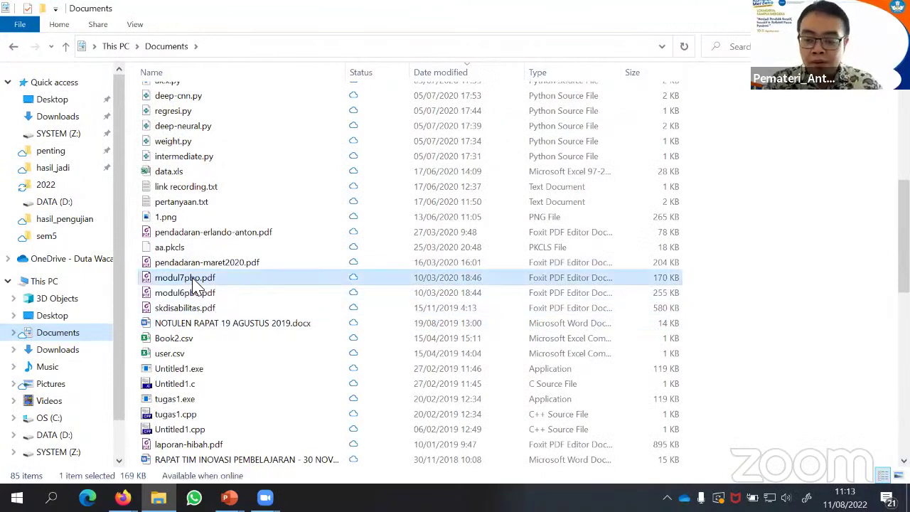
drag(206, 278, 491, 348)
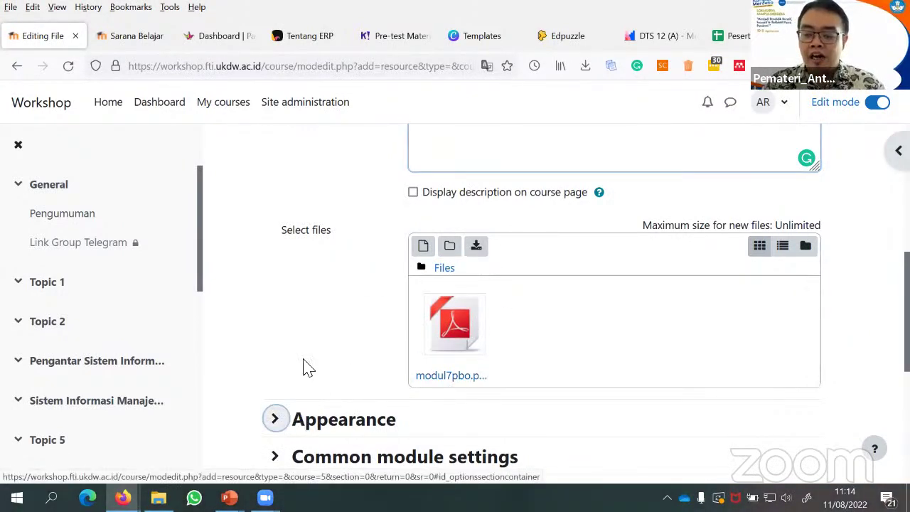
Enable Show size and Show type in the textbook's Appearance settings
click(276, 418)
scroll(382, 320, down, 2)
scroll(384, 320, down, 3)
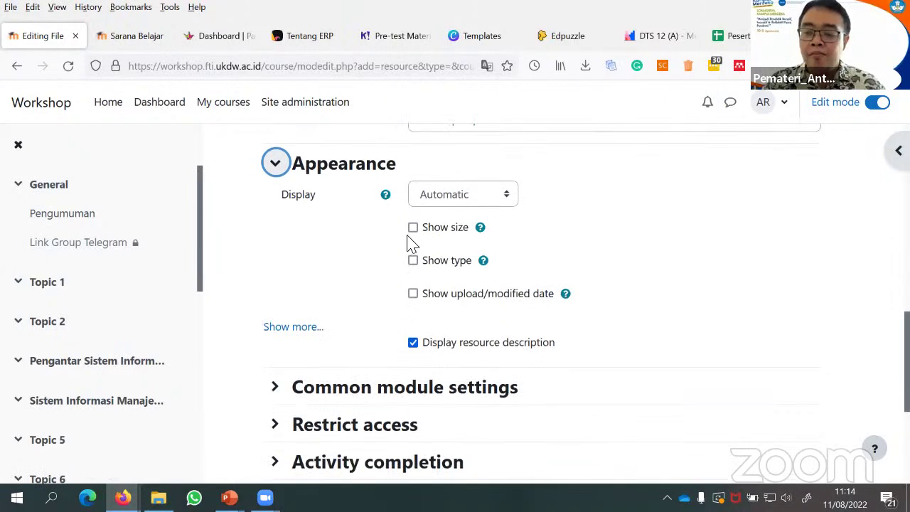
click(413, 228)
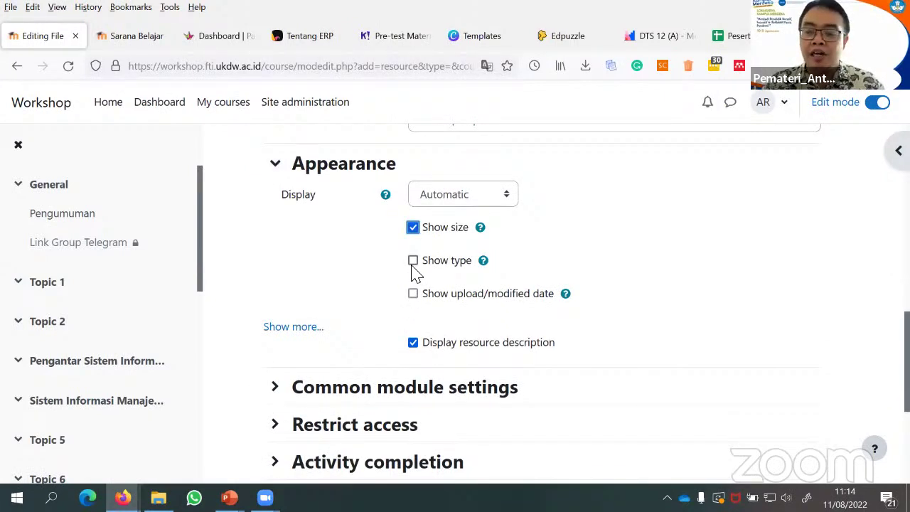
click(413, 260)
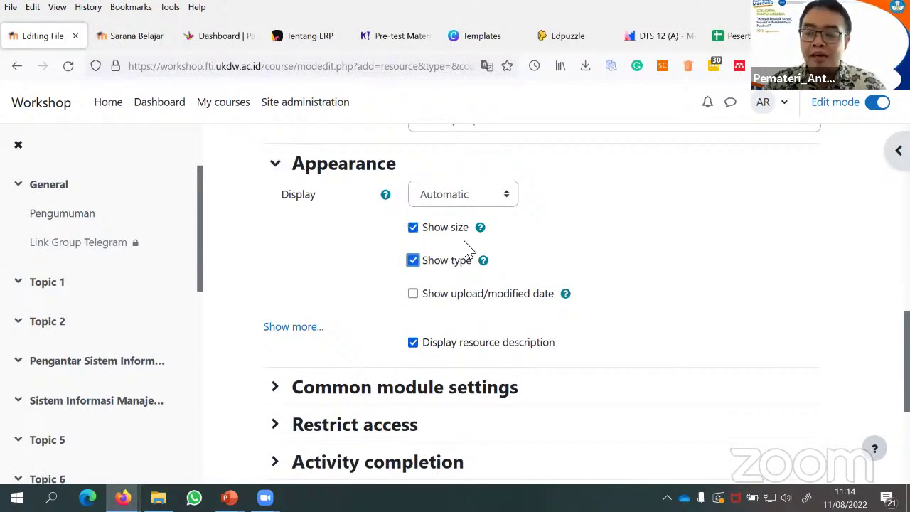
Add an activity completion restriction requiring Link Group Telegram to be marked complete
scroll(357, 360, down, 2)
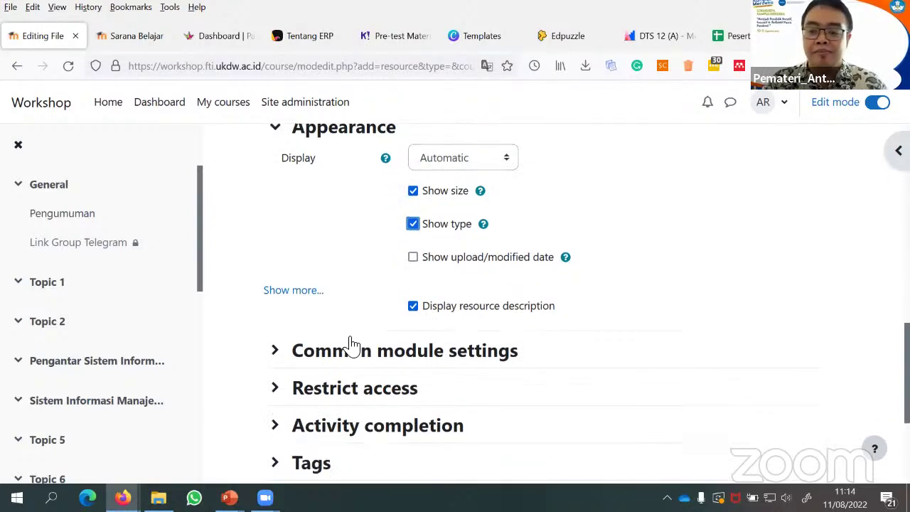
click(274, 337)
scroll(404, 306, down, 1)
scroll(404, 305, down, 1)
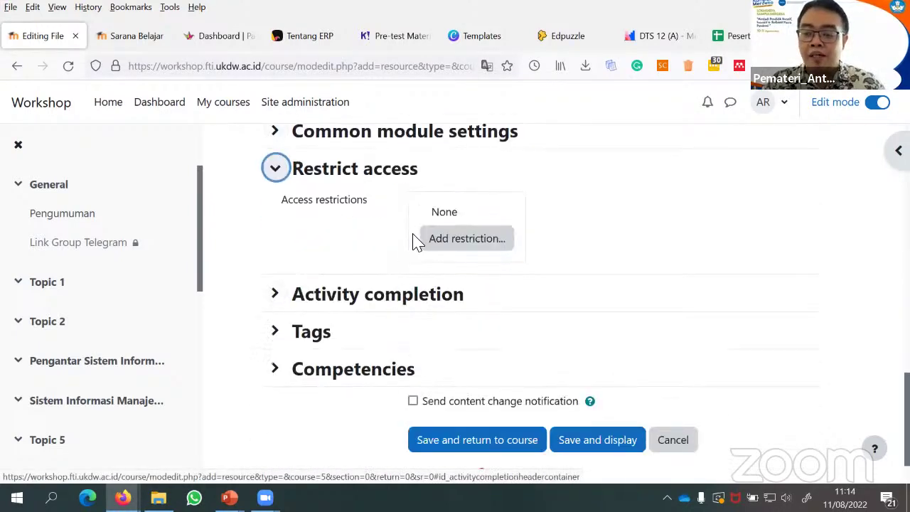
click(426, 242)
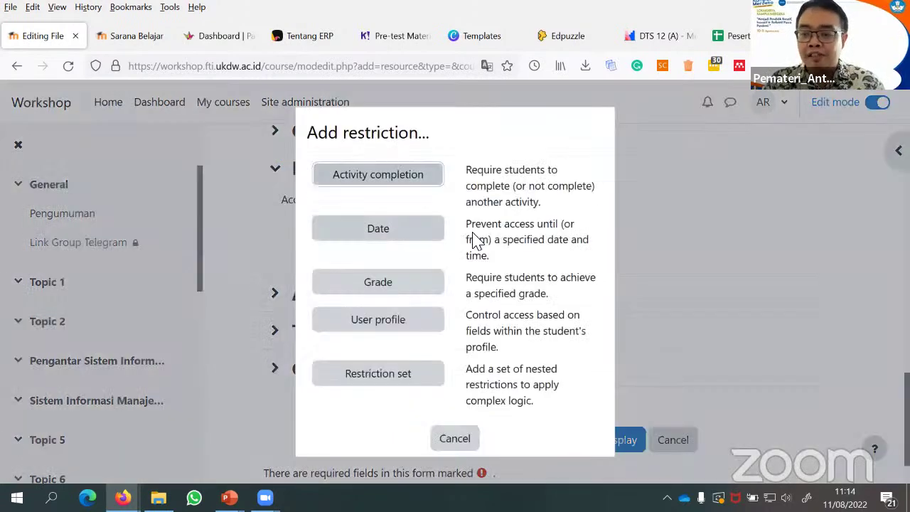
click(404, 182)
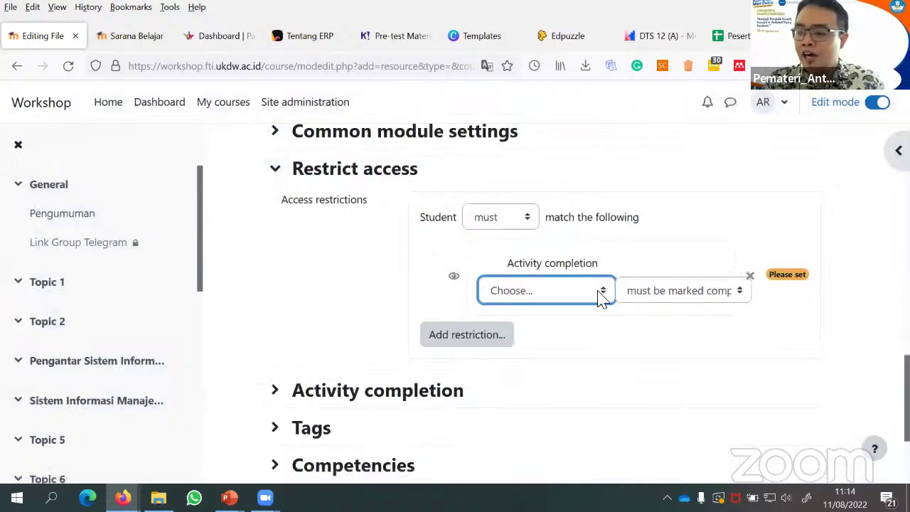
click(599, 297)
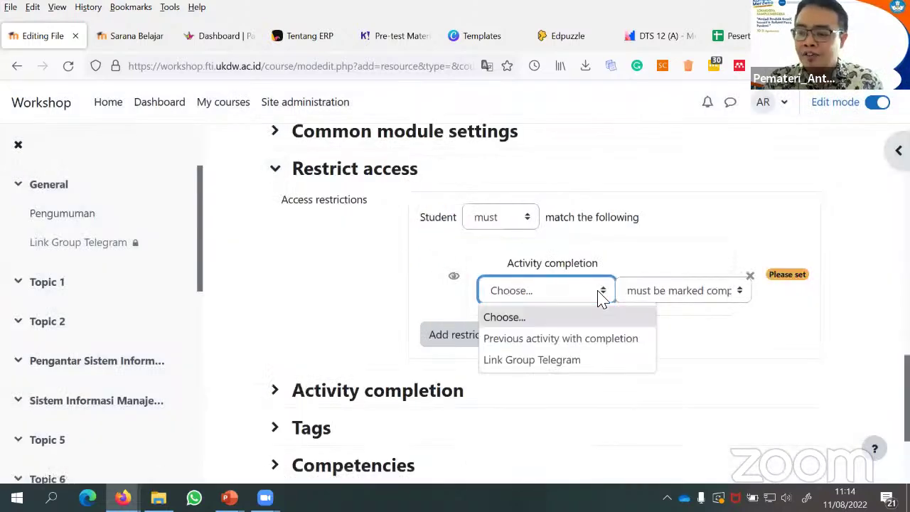
click(558, 362)
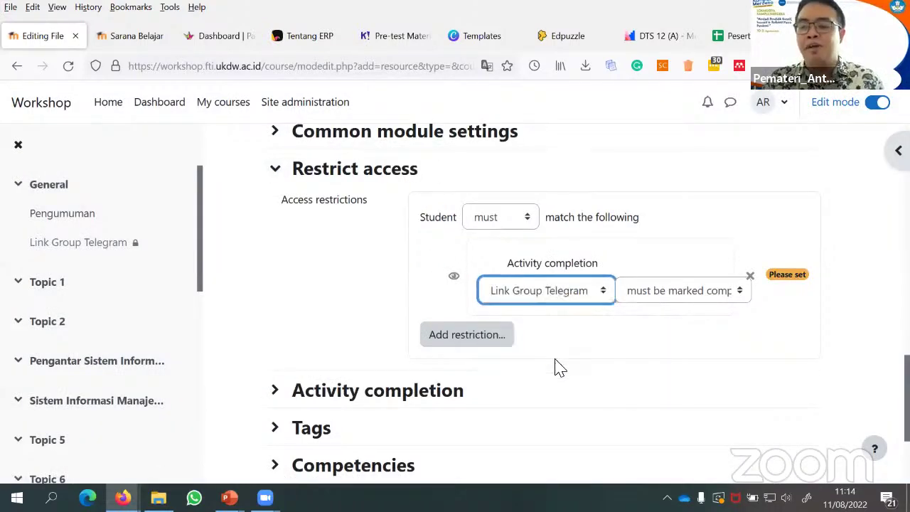
click(650, 295)
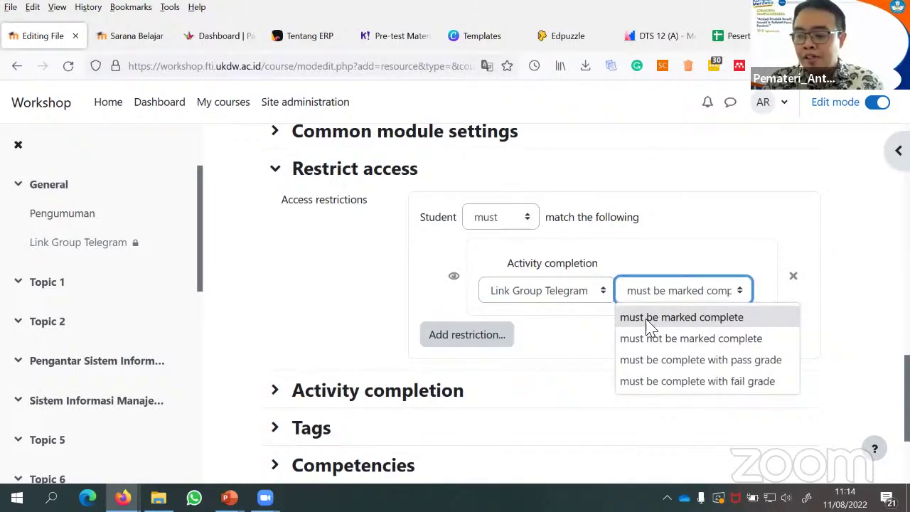
click(668, 318)
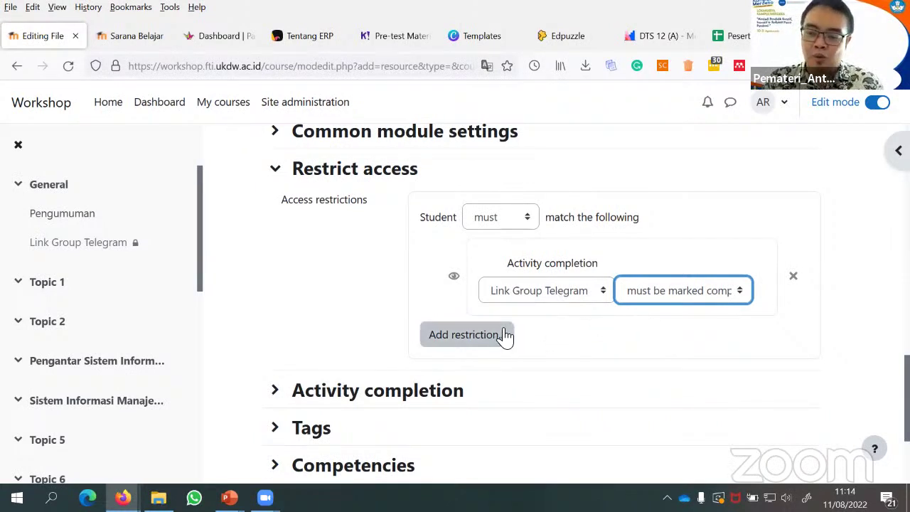
Set completion tracking to 'Do not indicate activity completion' and save Textbook Utama to the course
scroll(497, 334, down, 2)
click(275, 306)
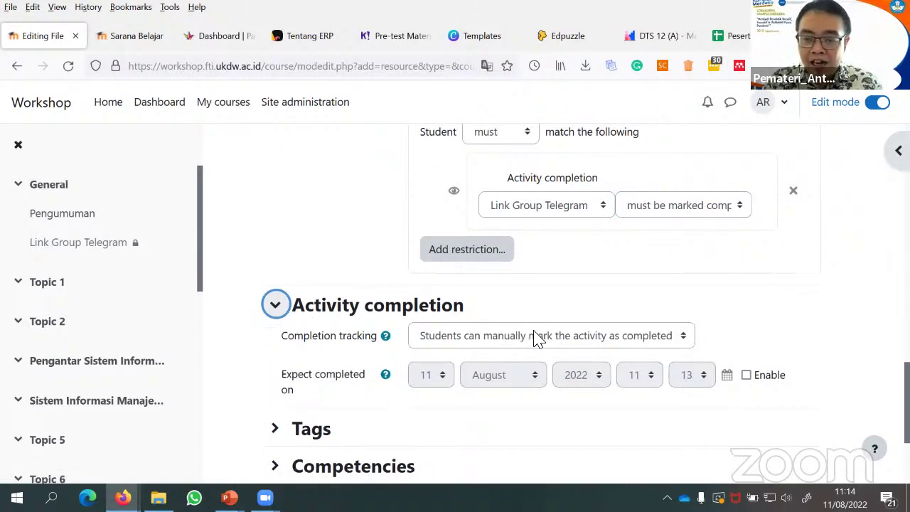
click(547, 341)
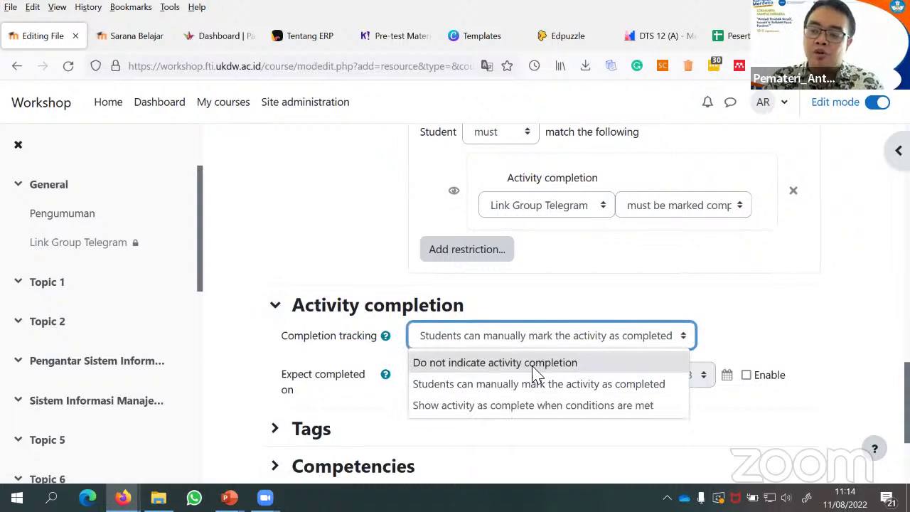
click(534, 364)
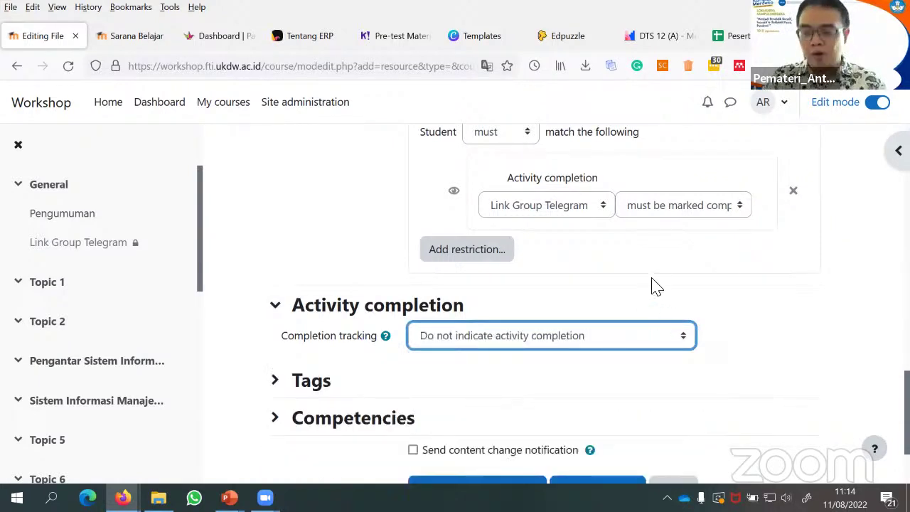
click(579, 340)
click(601, 287)
scroll(602, 286, down, 3)
click(465, 383)
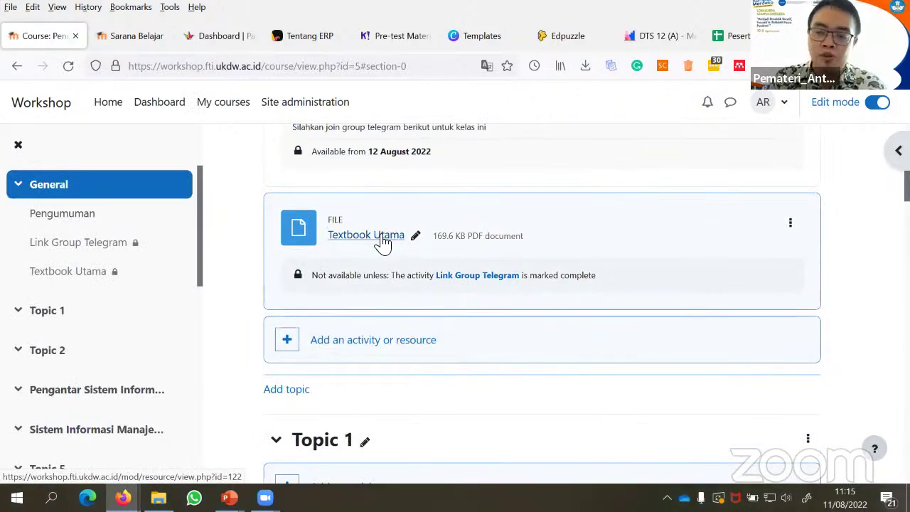
Open Textbook Utama, then cancel the PDF save prompt
click(382, 242)
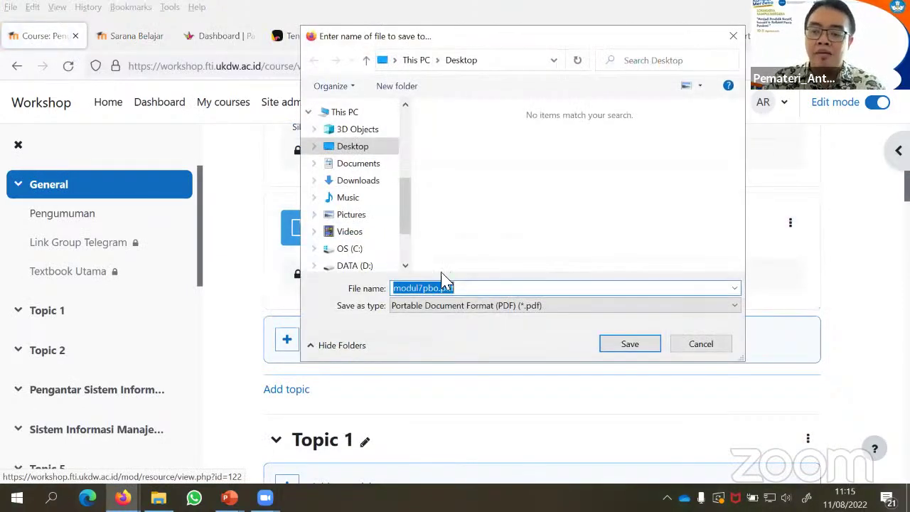
click(701, 346)
scroll(544, 325, down, 2)
scroll(544, 325, down, 2)
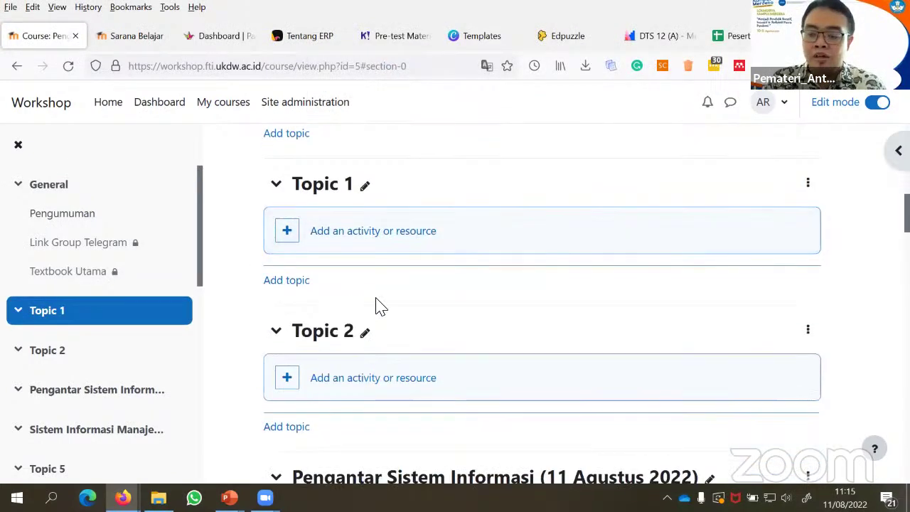
Scroll the course page to the Pengantar Sistem Informasi (11 Agustus 2022) section
click(364, 186)
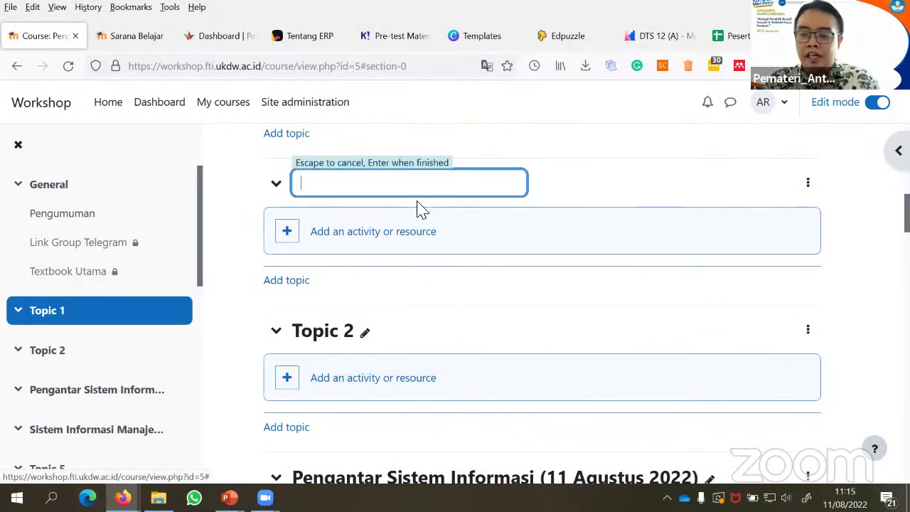
scroll(427, 285, up, 5)
scroll(436, 290, up, 3)
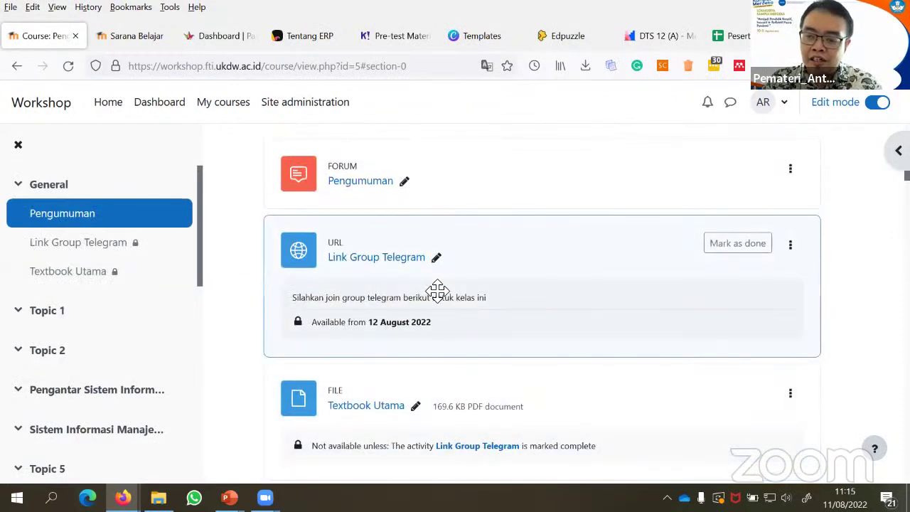
scroll(434, 295, down, 9)
scroll(458, 261, up, 2)
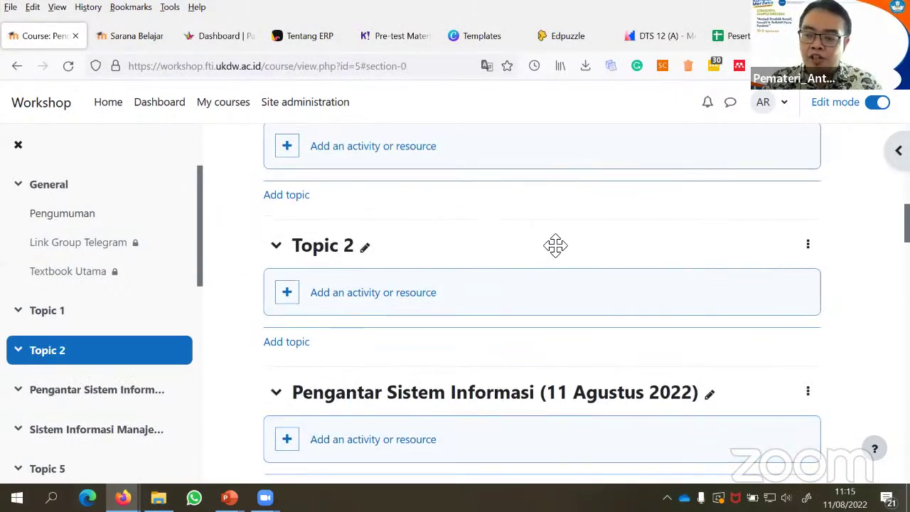
scroll(562, 252, up, 1)
scroll(625, 299, down, 5)
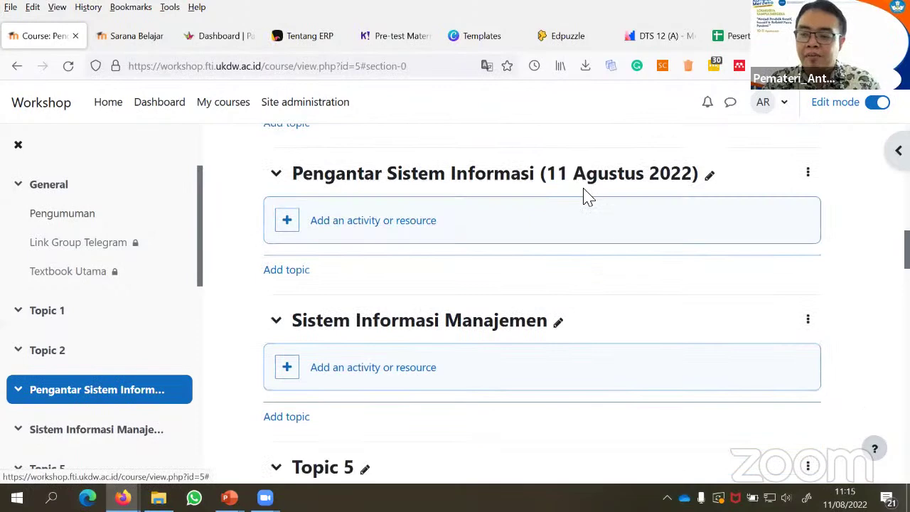
Create a Label with the text 'Kelas' in the Pengantar Sistem Informasi section and save it
click(384, 237)
click(384, 173)
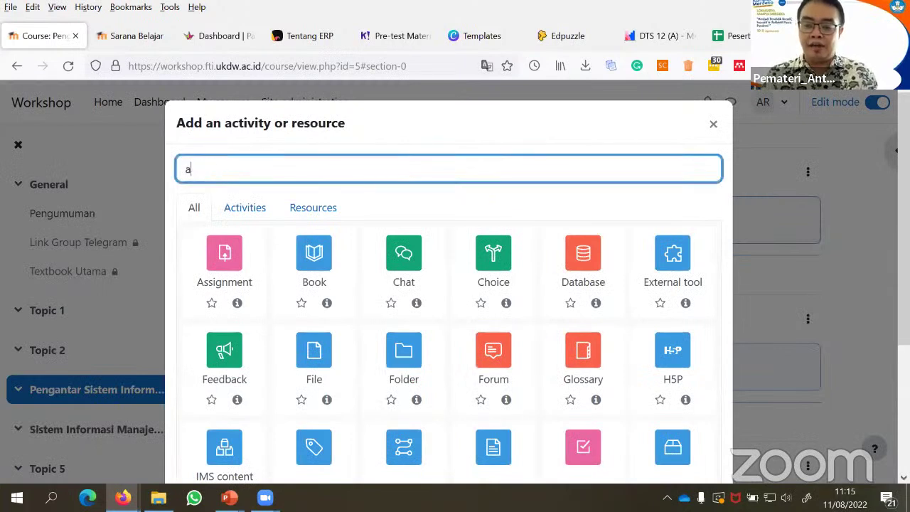
text(a)
key(BackSpace)
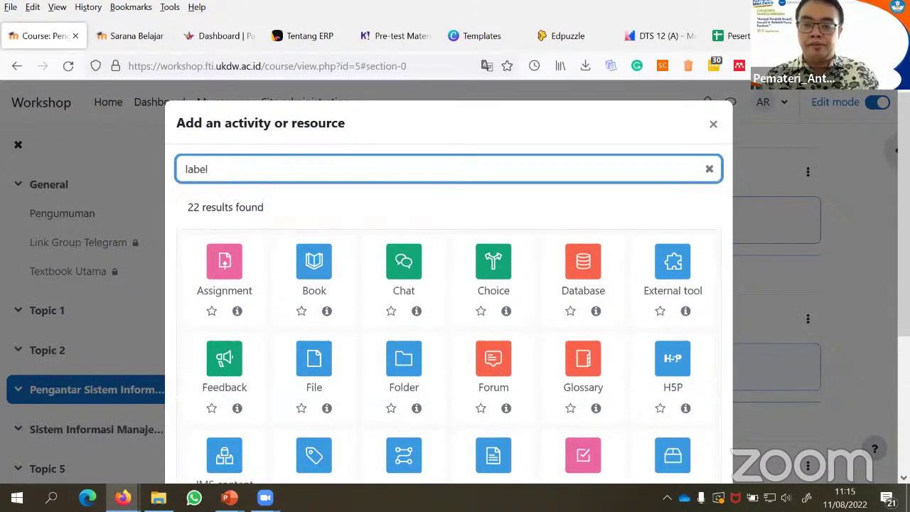
click(224, 269)
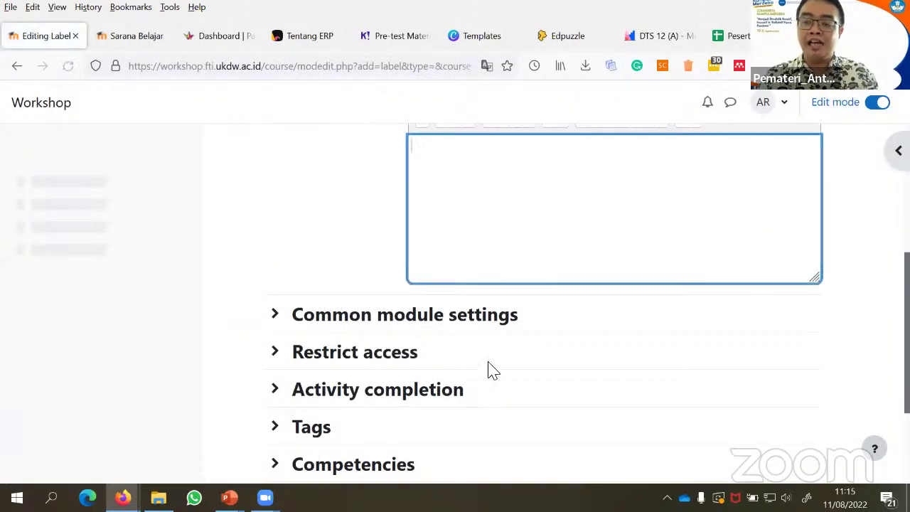
click(490, 366)
text(Kelas)
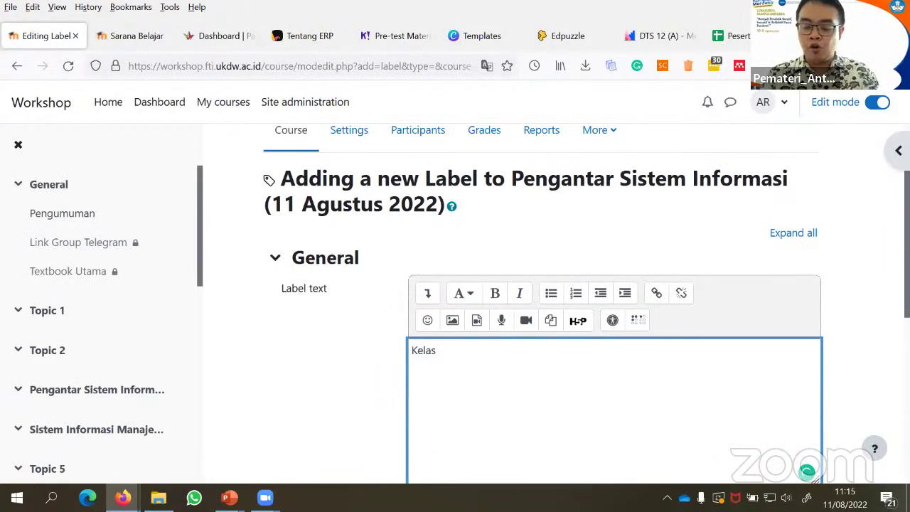
scroll(434, 355, down, 5)
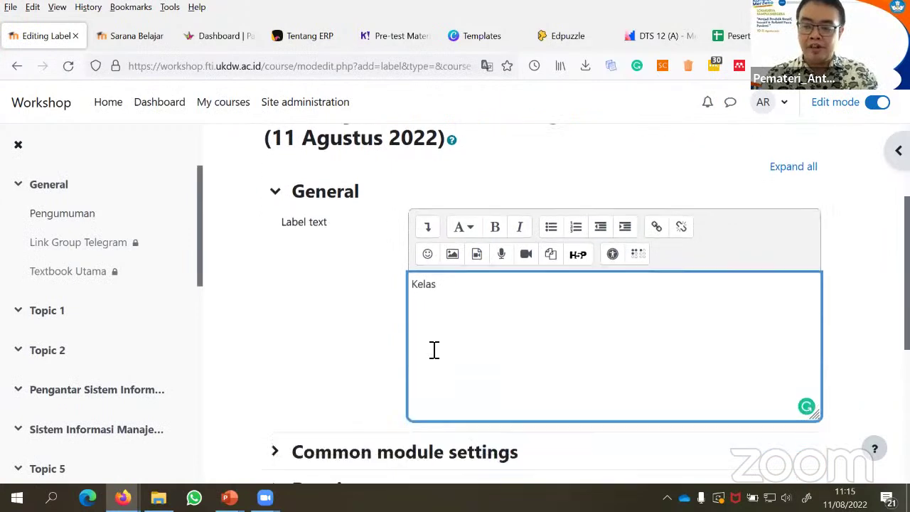
click(486, 405)
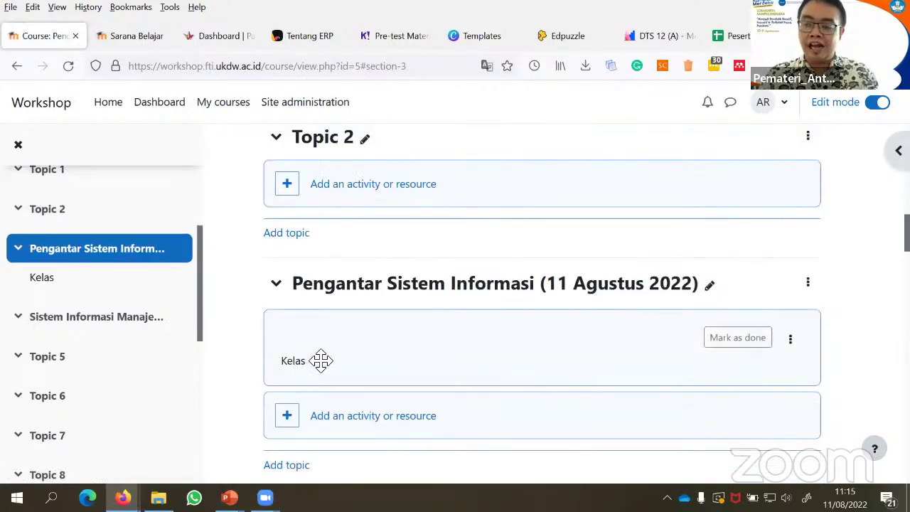
Create another Label reading 'Praktikum' below Kelas and save it
scroll(401, 284, down, 4)
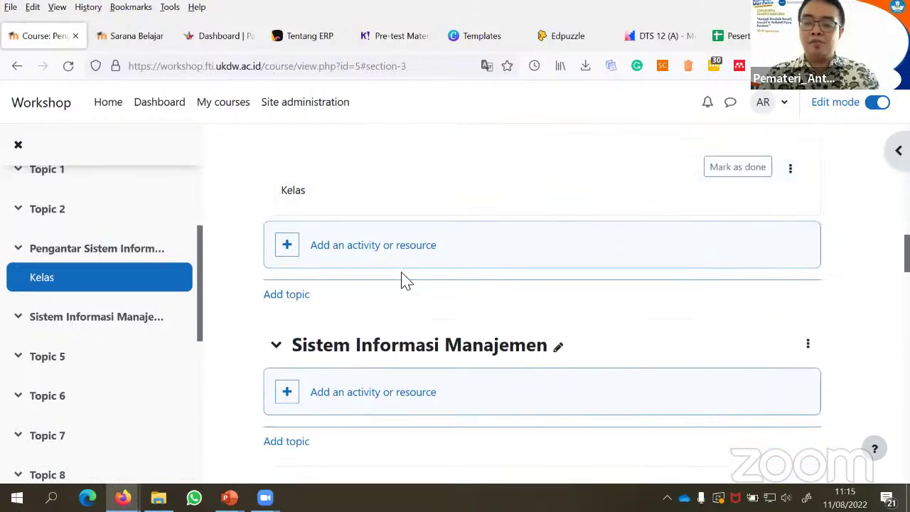
click(437, 256)
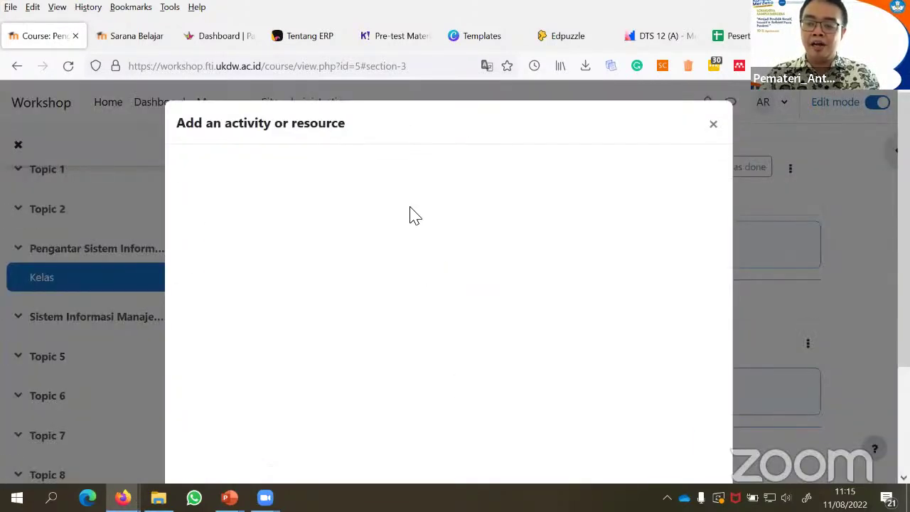
click(441, 169)
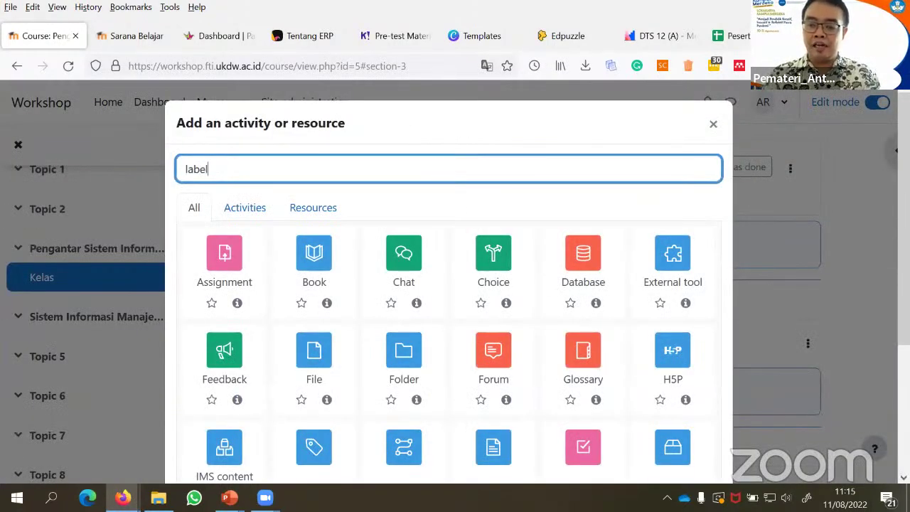
click(223, 288)
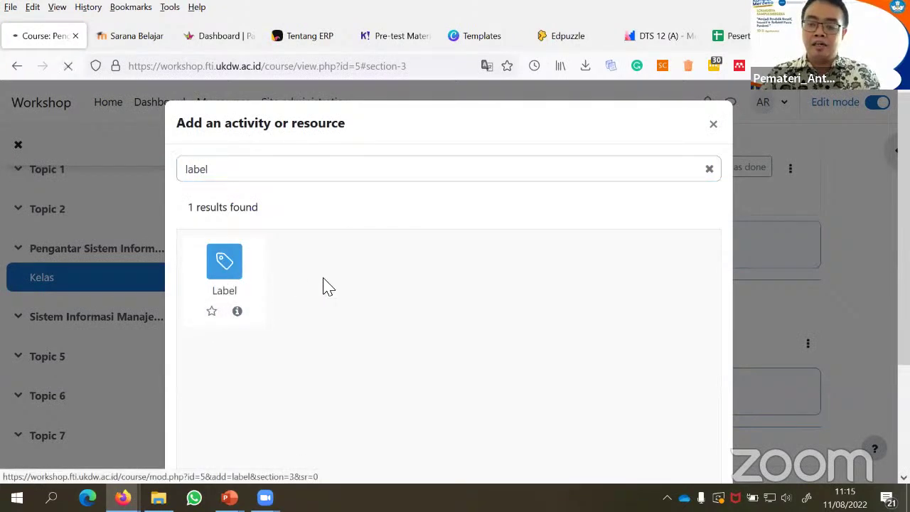
scroll(504, 374, down, 1)
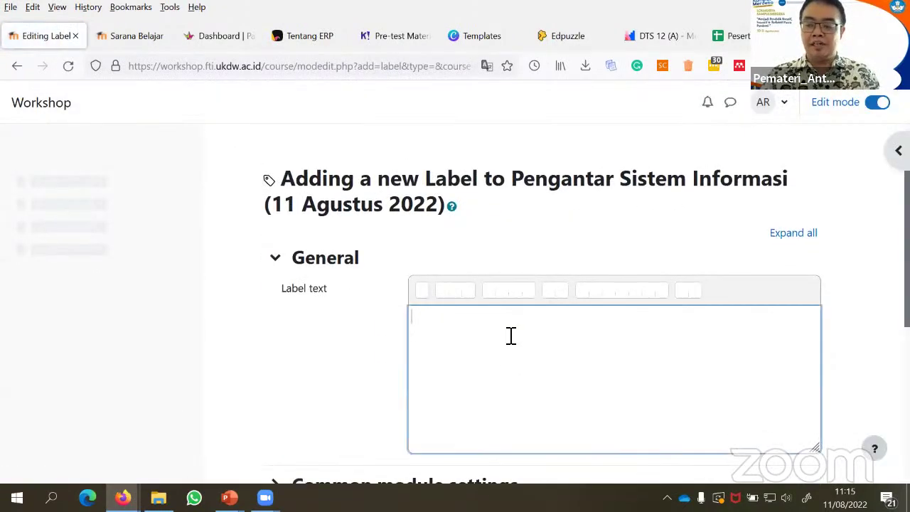
click(511, 335)
text(Praktikum)
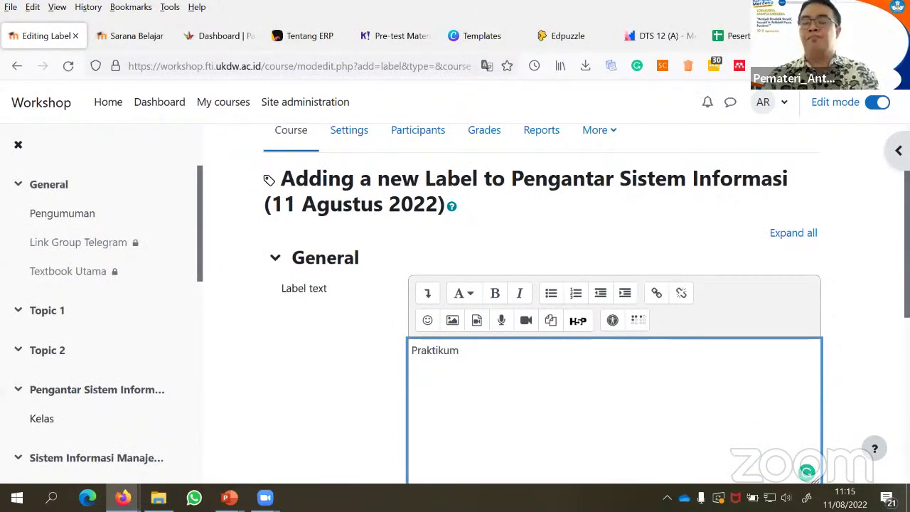
scroll(508, 339, down, 5)
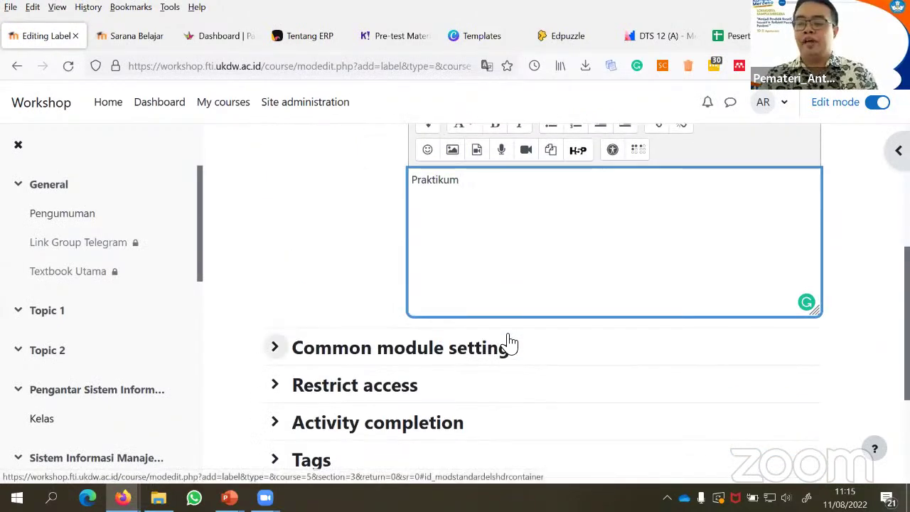
click(483, 401)
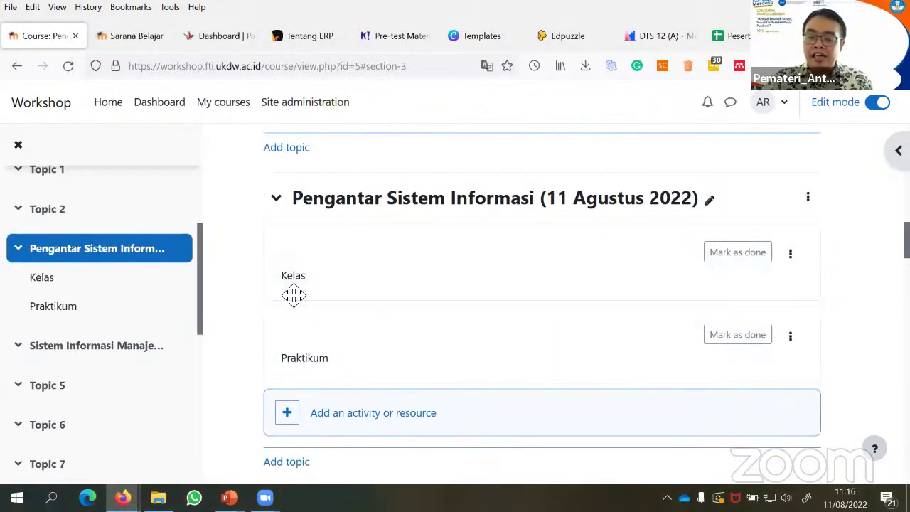
Add a File resource to the section and name it 'Materi kelas'
click(385, 415)
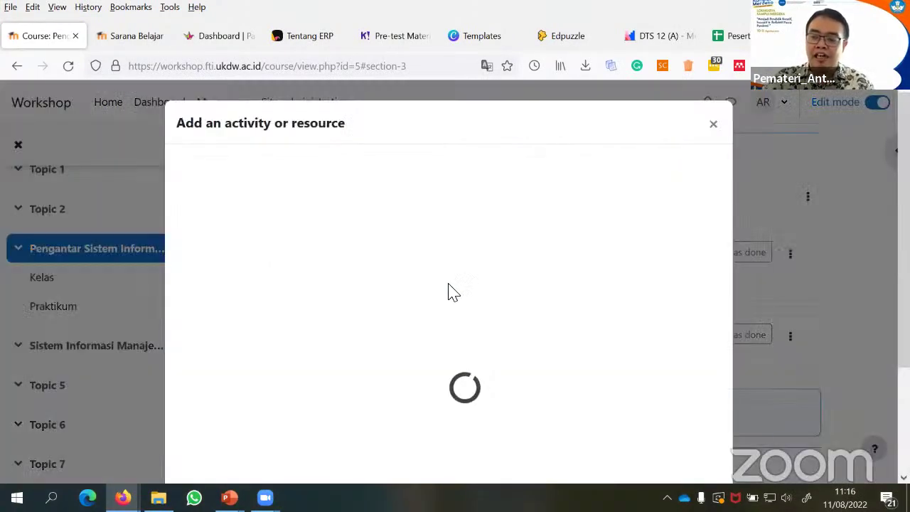
click(422, 175)
text(file)
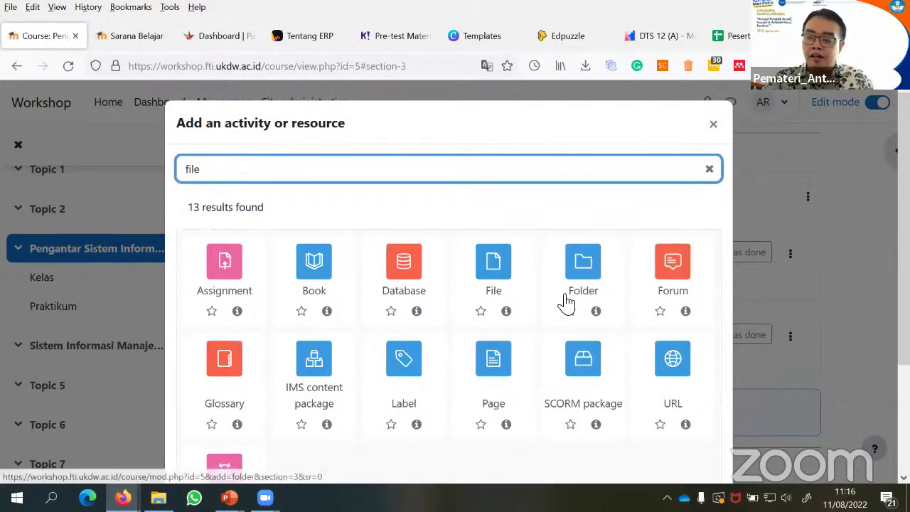
scroll(426, 362, down, 2)
scroll(254, 306, up, 2)
click(474, 265)
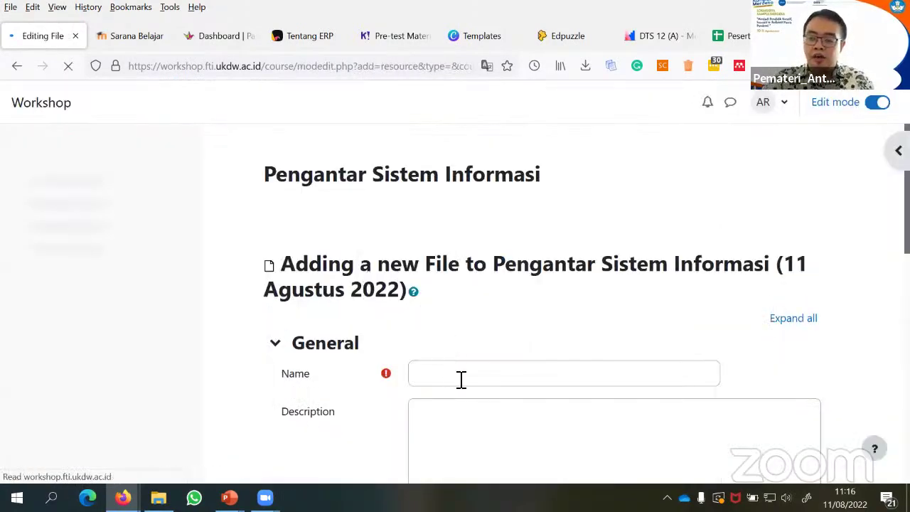
click(461, 380)
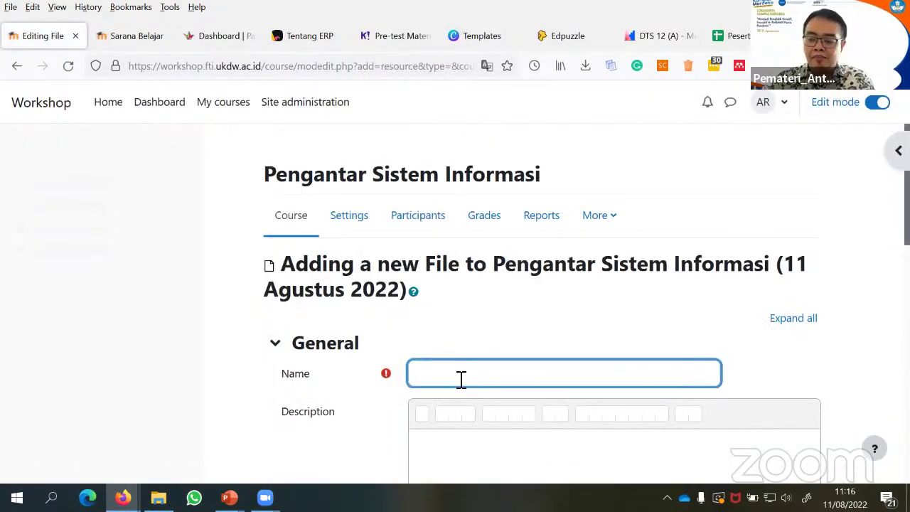
text(Materi kelas)
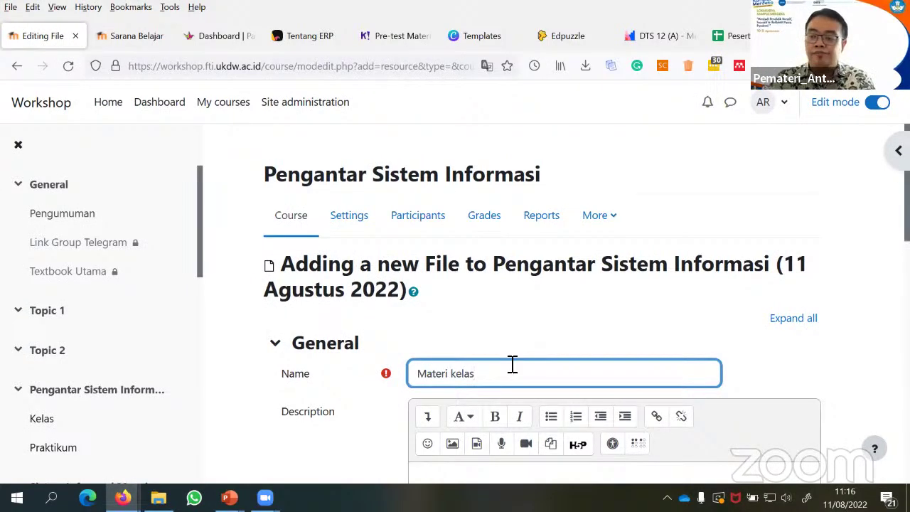
scroll(512, 364, down, 5)
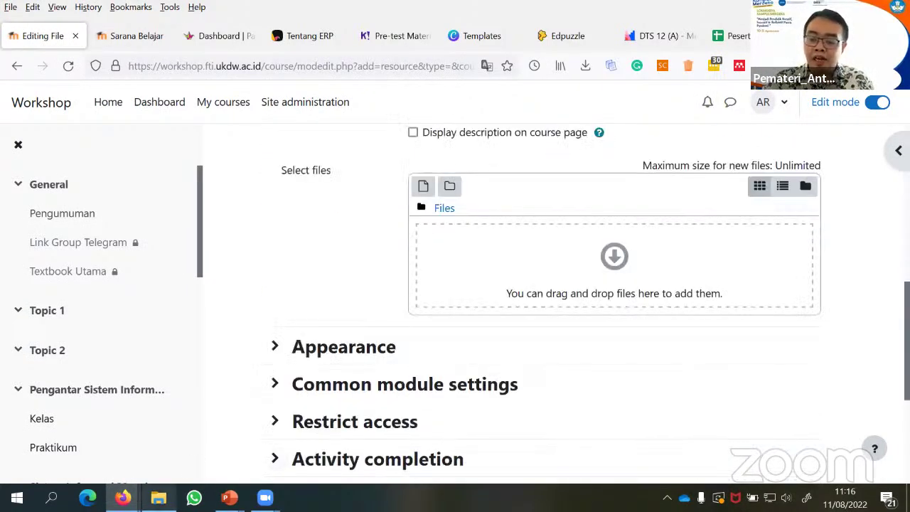
Drag skdisabilitas.pdf from File Explorer into Materi kelas and save it
key(alt+Tab)
drag(201, 300, 508, 278)
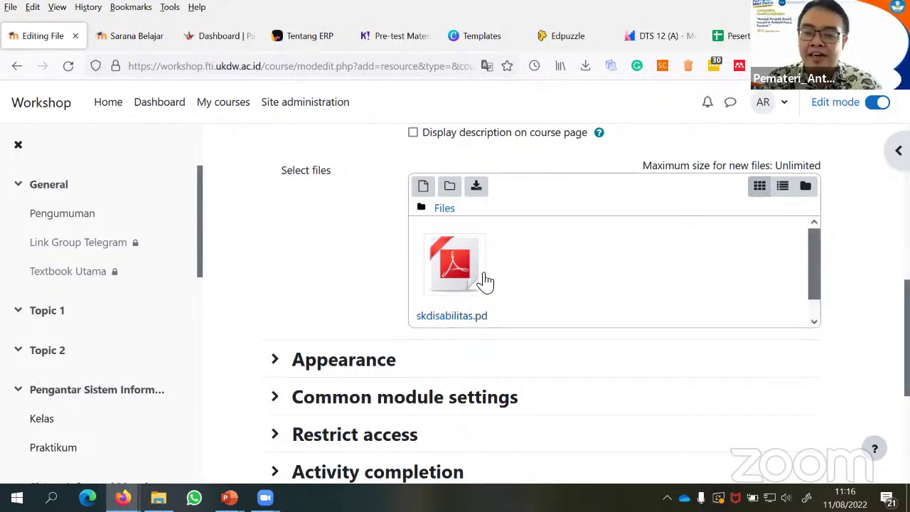
scroll(382, 364, down, 3)
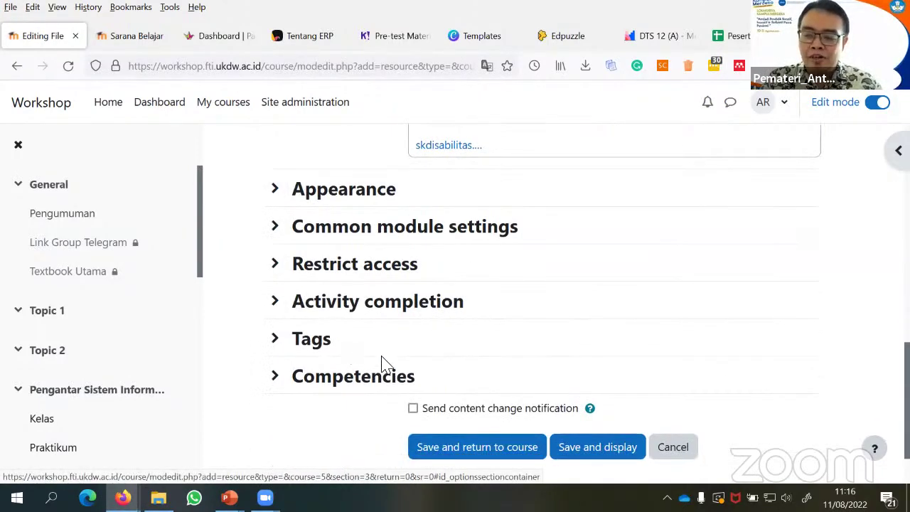
click(447, 444)
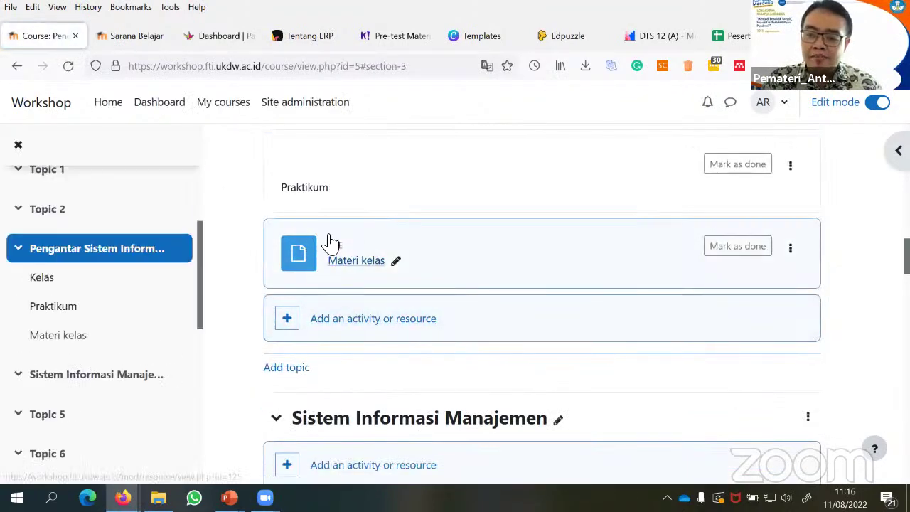
scroll(342, 242, up, 2)
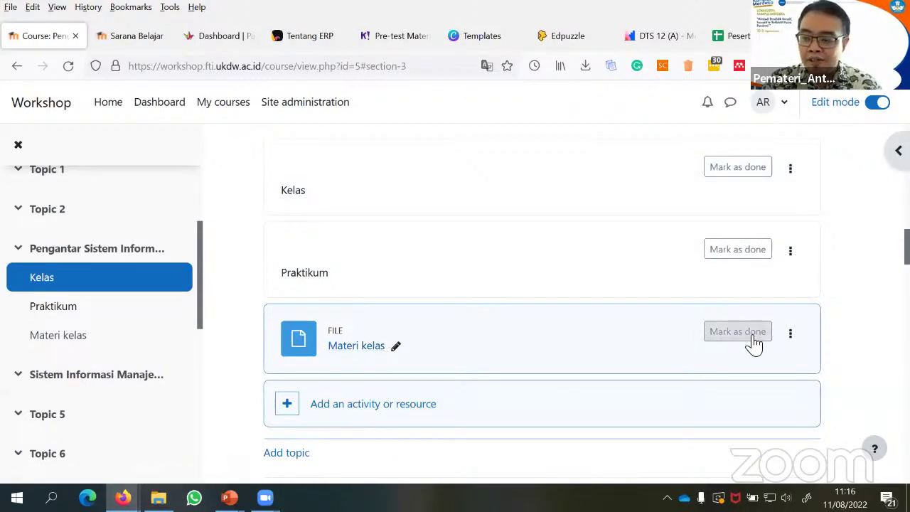
click(790, 334)
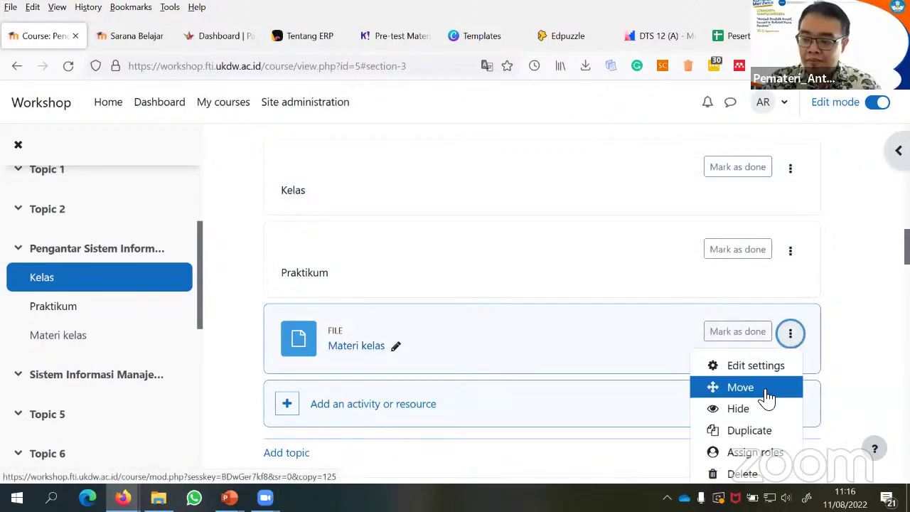
scroll(772, 429, down, 2)
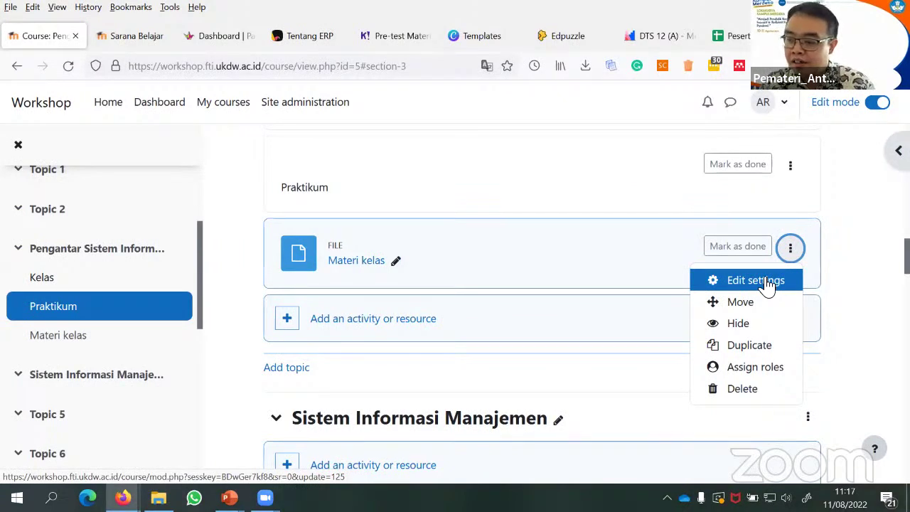
click(777, 285)
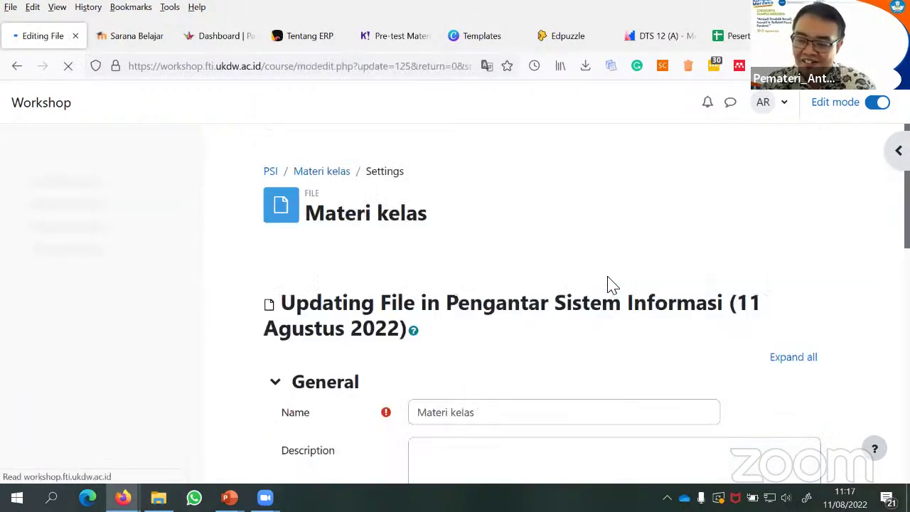
click(17, 66)
scroll(422, 349, down, 8)
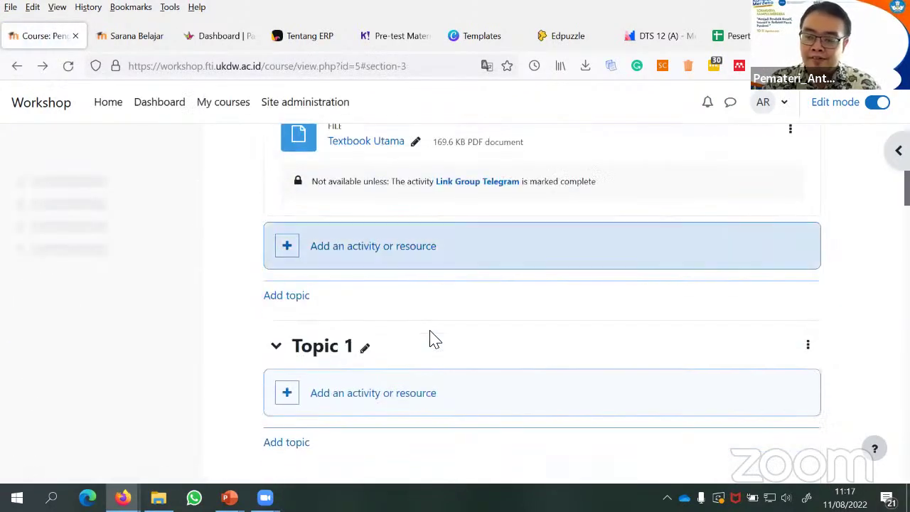
scroll(398, 334, up, 3)
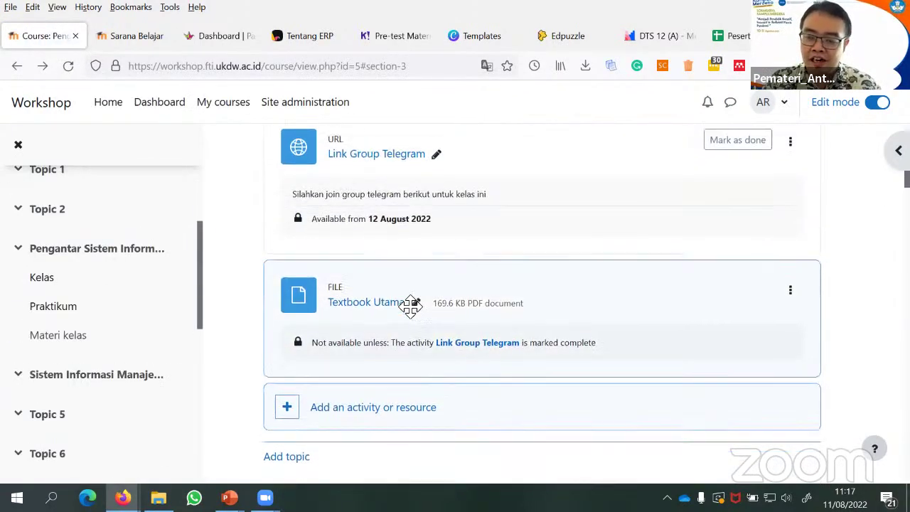
scroll(409, 307, down, 3)
scroll(409, 313, down, 3)
scroll(406, 311, up, 3)
scroll(407, 309, down, 4)
scroll(410, 307, down, 3)
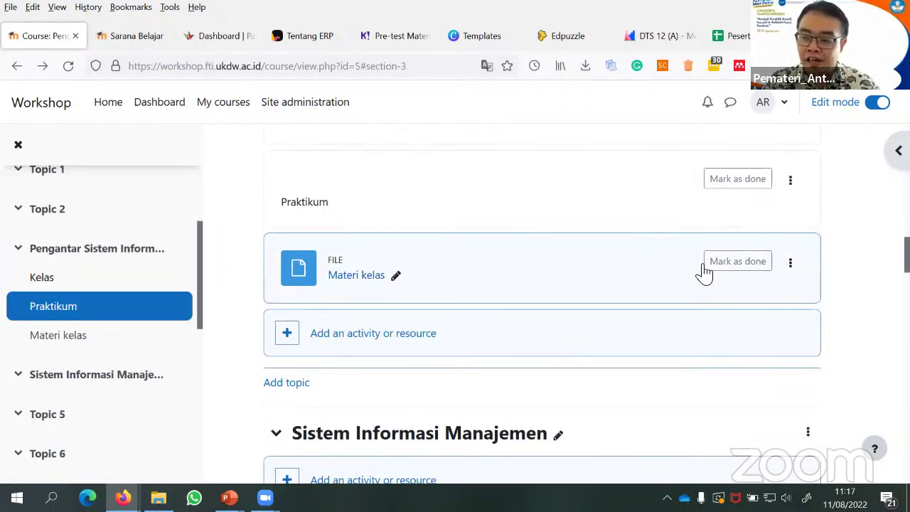
Drag Materi kelas upward so it sits between the Kelas and Praktikum labels
drag(280, 266, 288, 190)
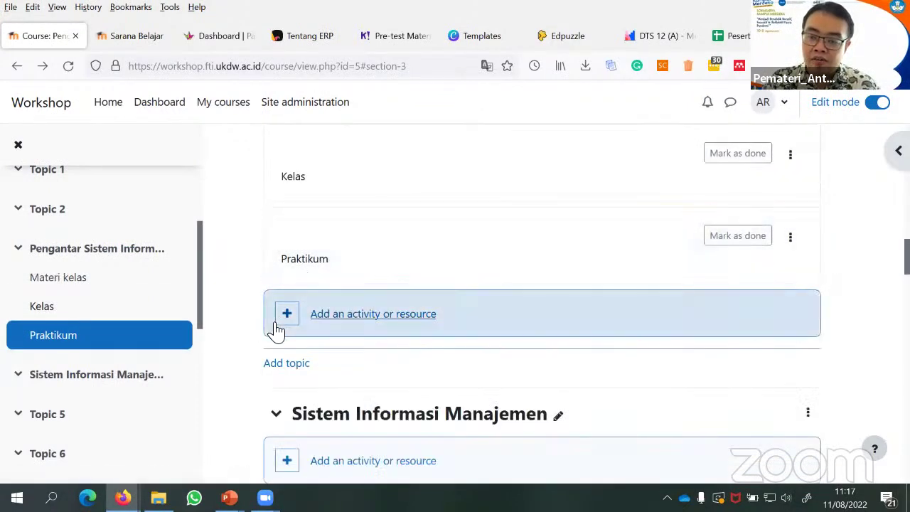
scroll(323, 246, up, 2)
drag(301, 170, 266, 305)
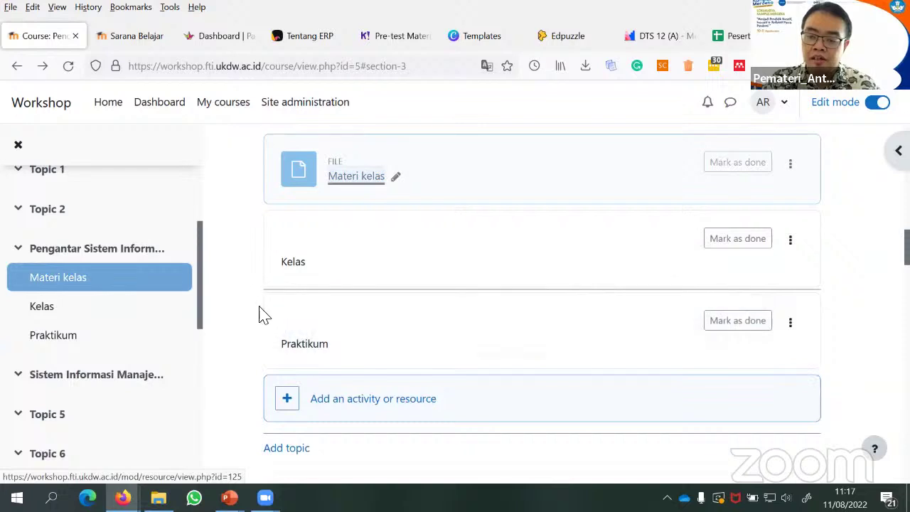
click(791, 258)
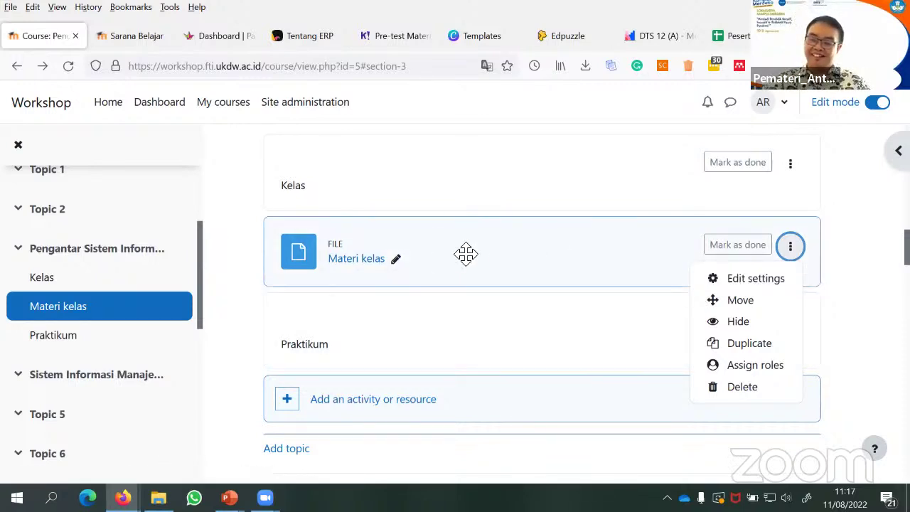
click(461, 322)
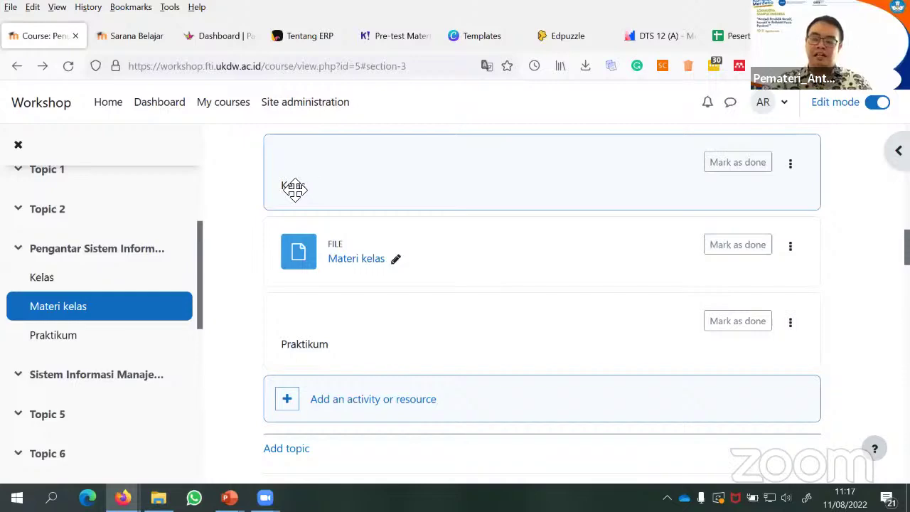
scroll(482, 274, up, 3)
scroll(486, 268, down, 3)
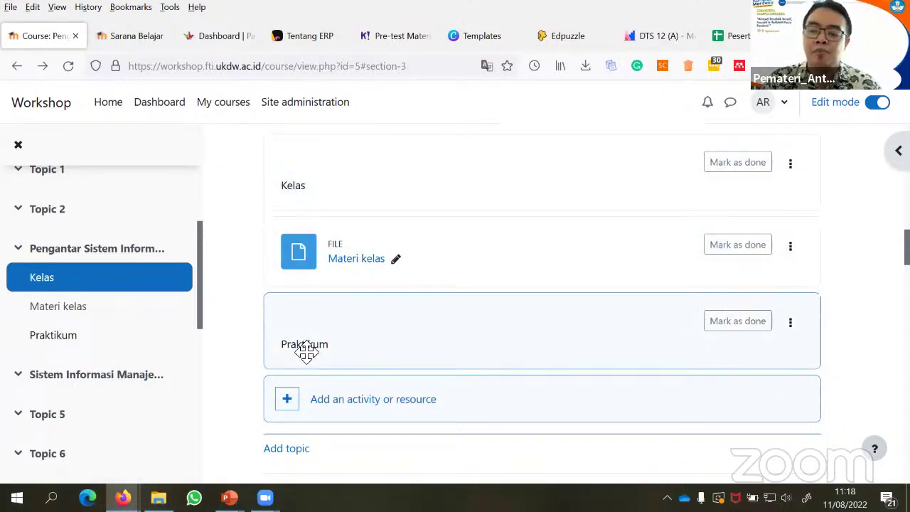
scroll(321, 345, down, 3)
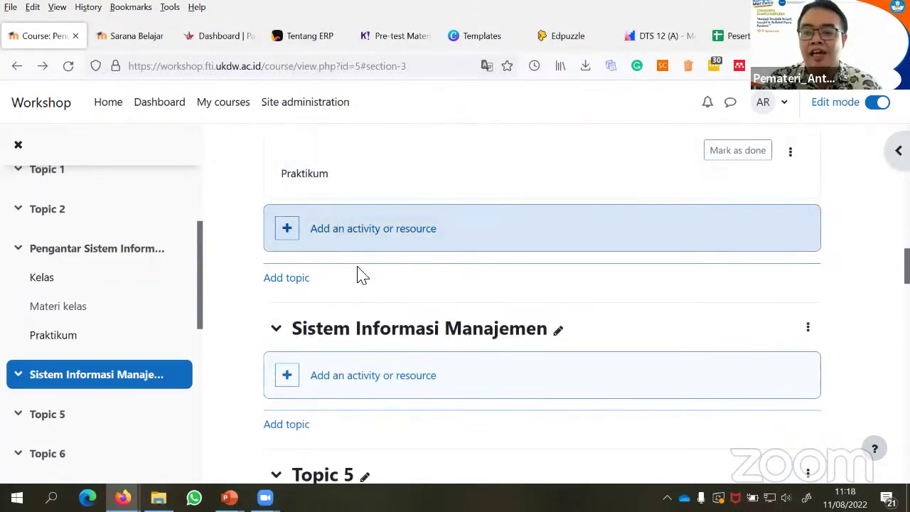
scroll(359, 270, up, 5)
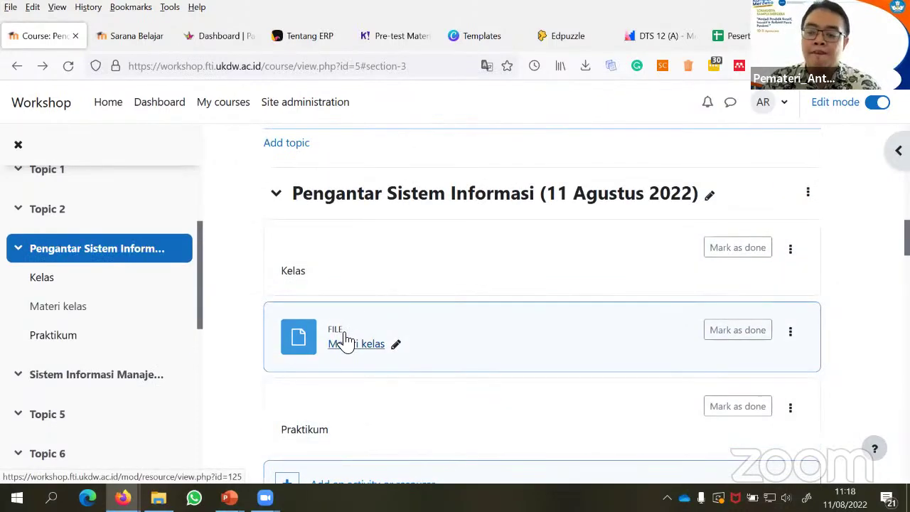
scroll(351, 339, down, 3)
Choose the Page resource in the Pengantar Sistem Informasi section's activity chooser
click(375, 317)
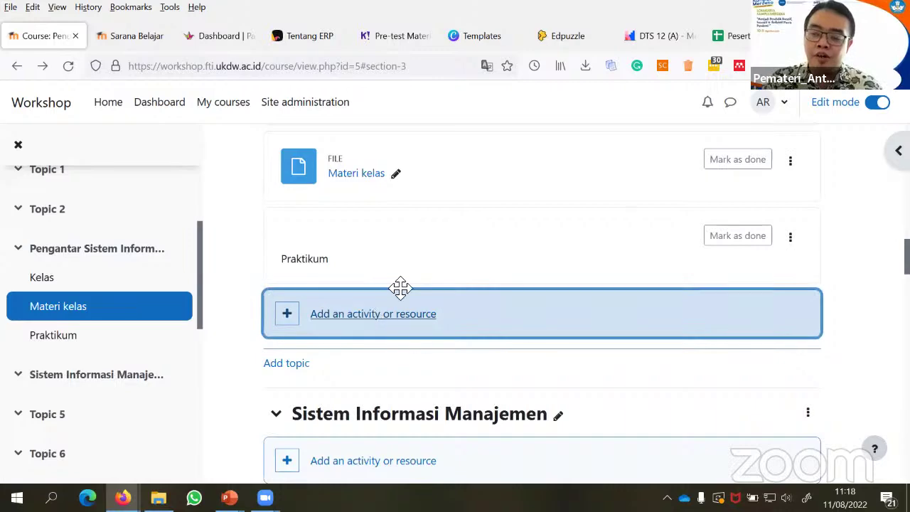
scroll(421, 315, down, 2)
scroll(422, 315, down, 2)
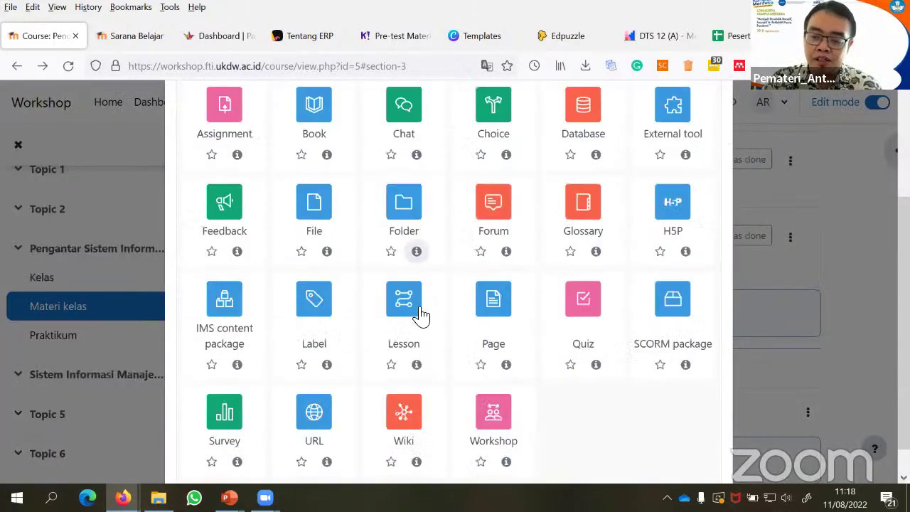
scroll(455, 321, up, 2)
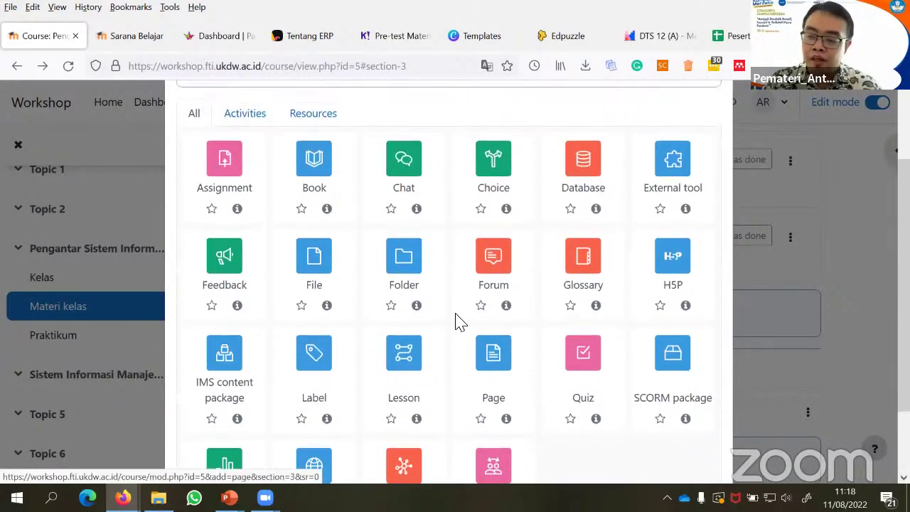
scroll(460, 320, up, 2)
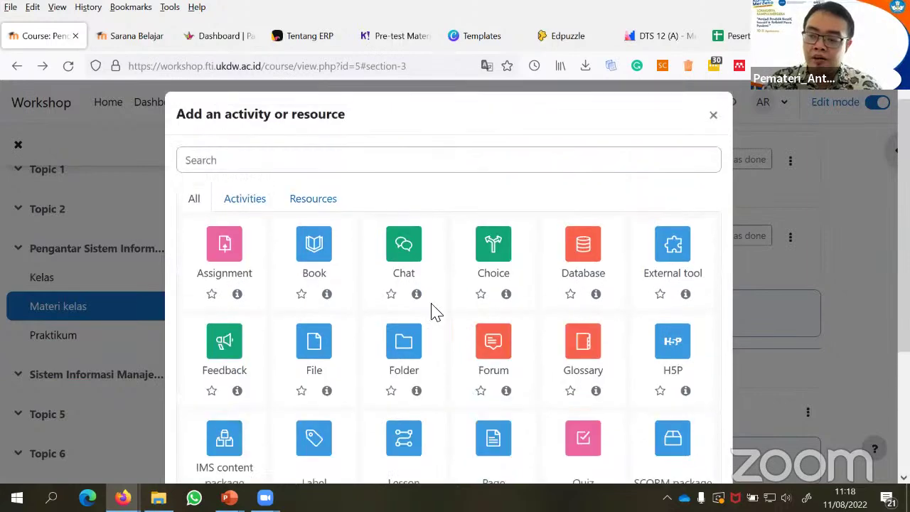
click(351, 148)
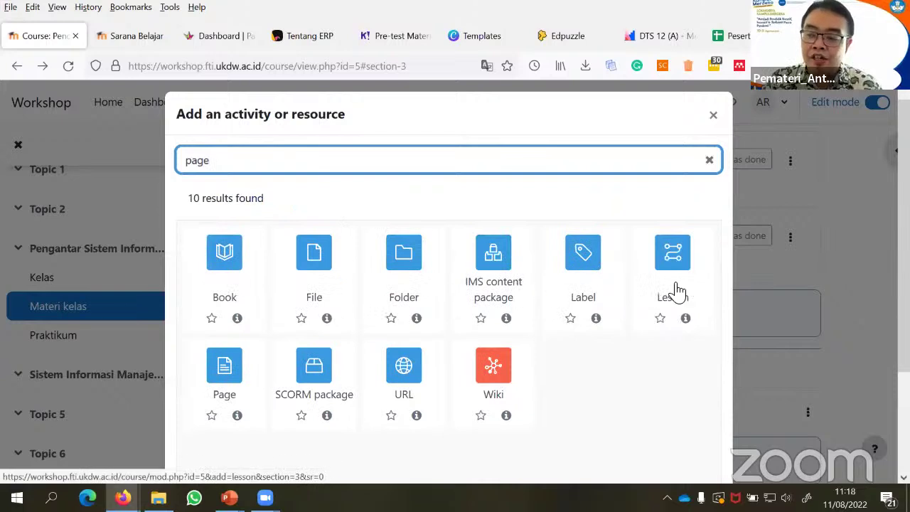
click(224, 362)
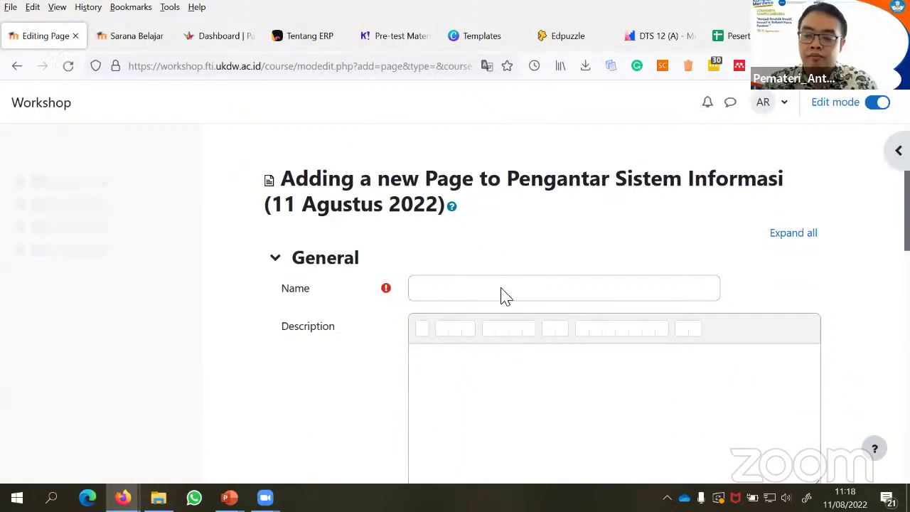
Name the page 'Video Pembelajaran 1' and place the cursor in the Page content editor
scroll(519, 398, up, 2)
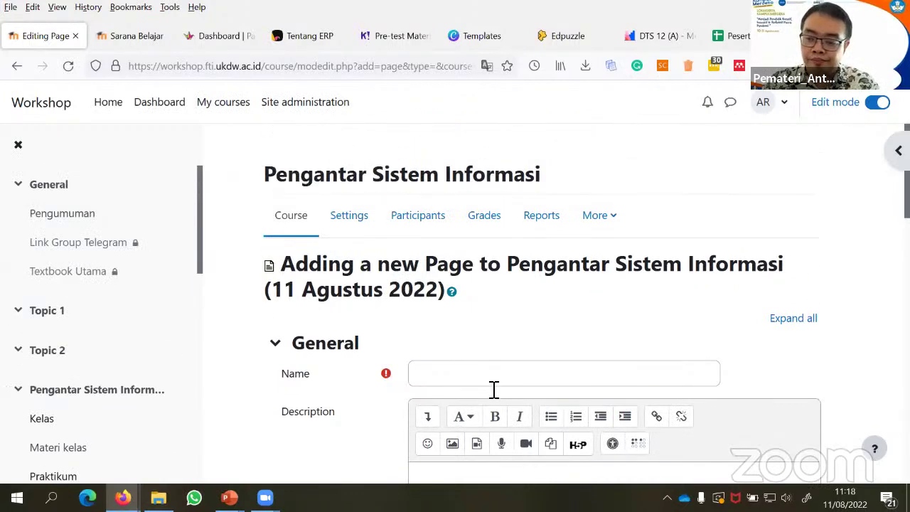
click(493, 373)
scroll(520, 367, down, 2)
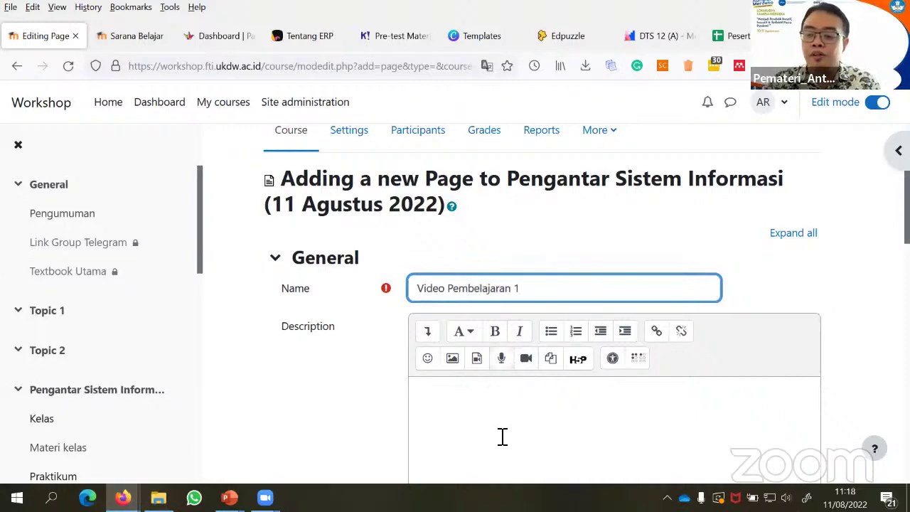
scroll(502, 422, down, 8)
click(474, 350)
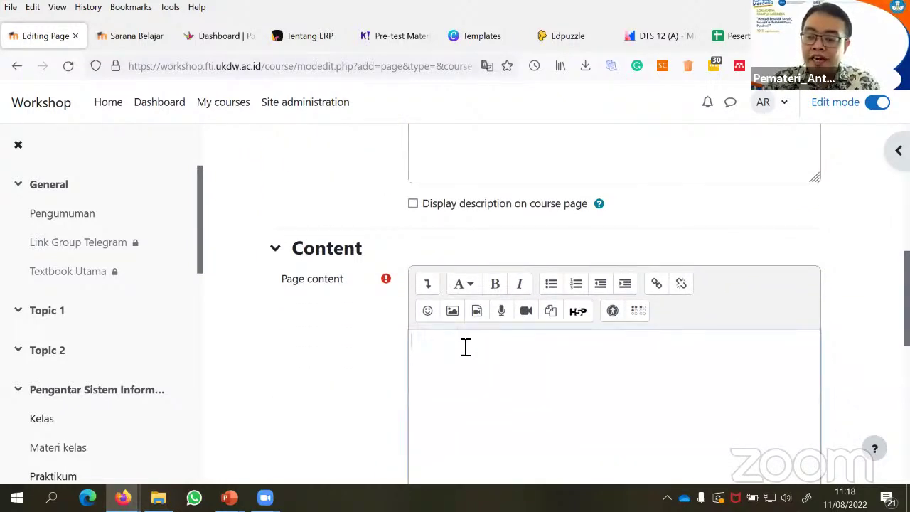
scroll(526, 194, up, 2)
click(530, 187)
scroll(531, 187, up, 1)
scroll(519, 228, down, 7)
click(501, 243)
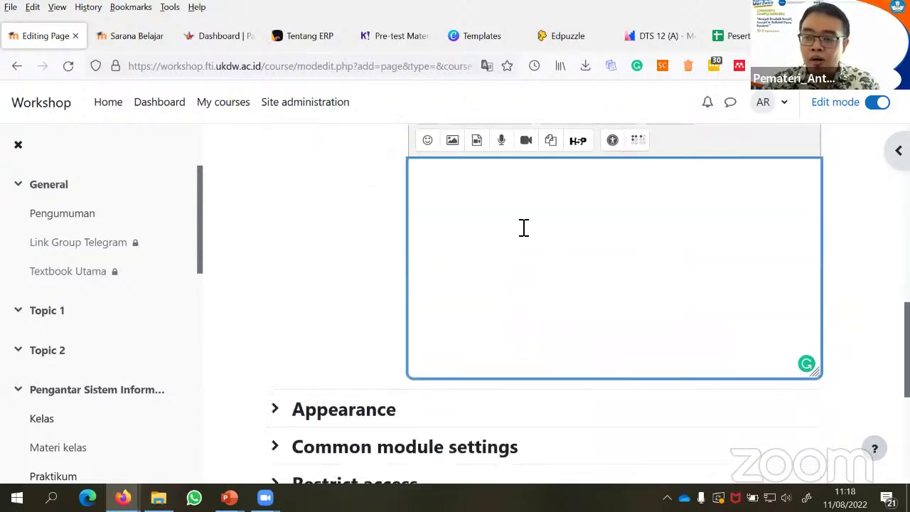
click(740, 64)
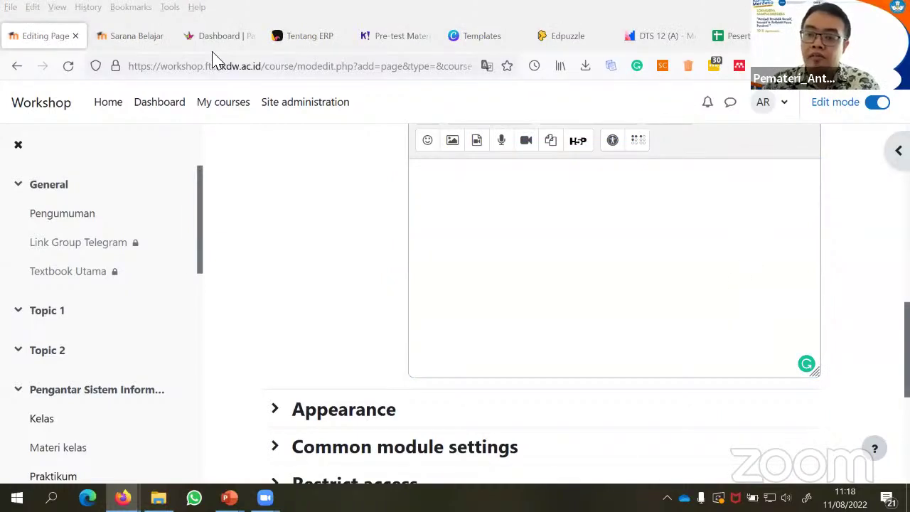
Load youtube.com in the Sarana Belajar browser tab
click(136, 36)
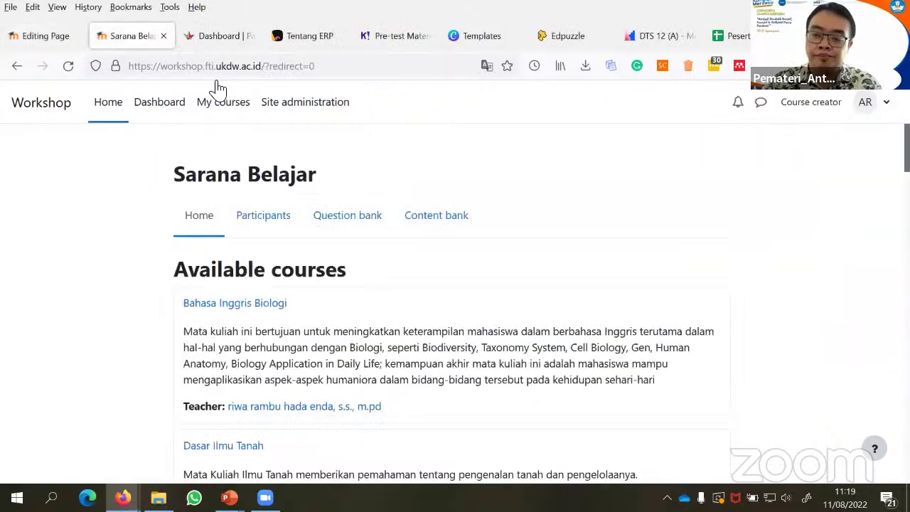
click(232, 72)
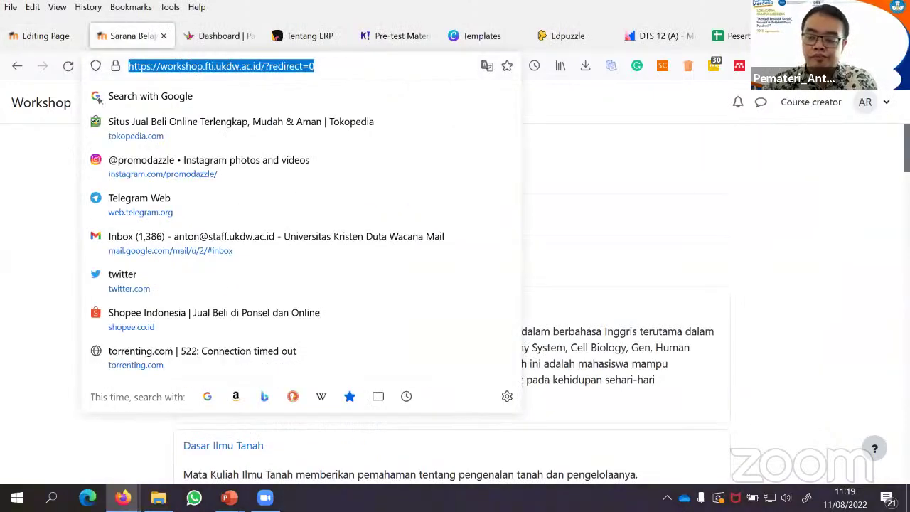
text(youtube.com/)
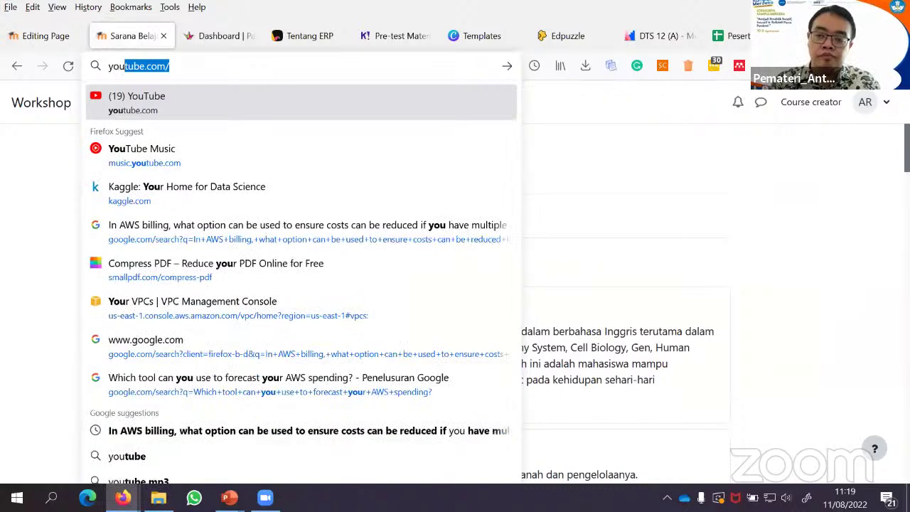
click(194, 66)
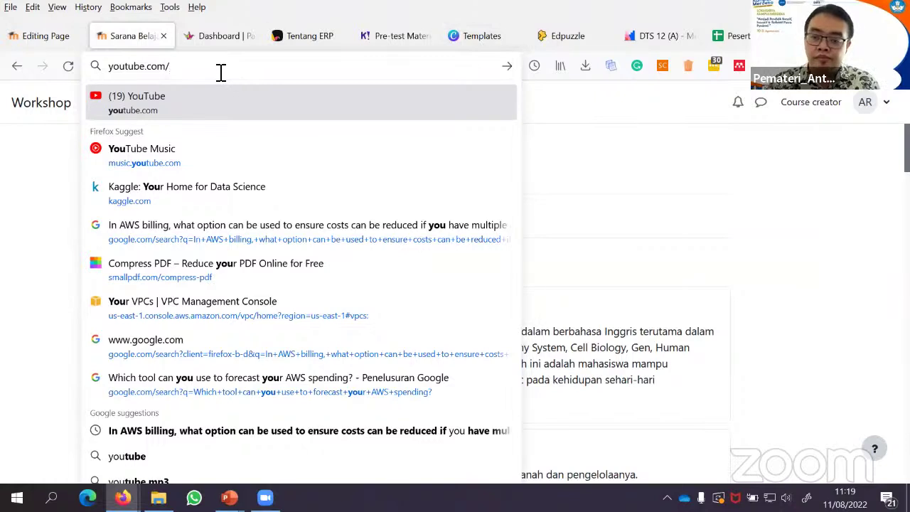
key(Return)
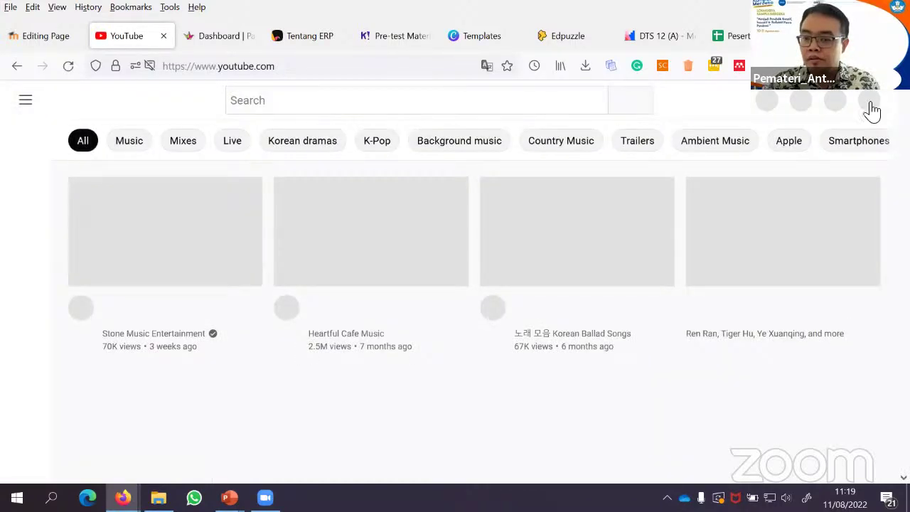
Switch YouTube to the channel account with 1 subscriber
click(866, 102)
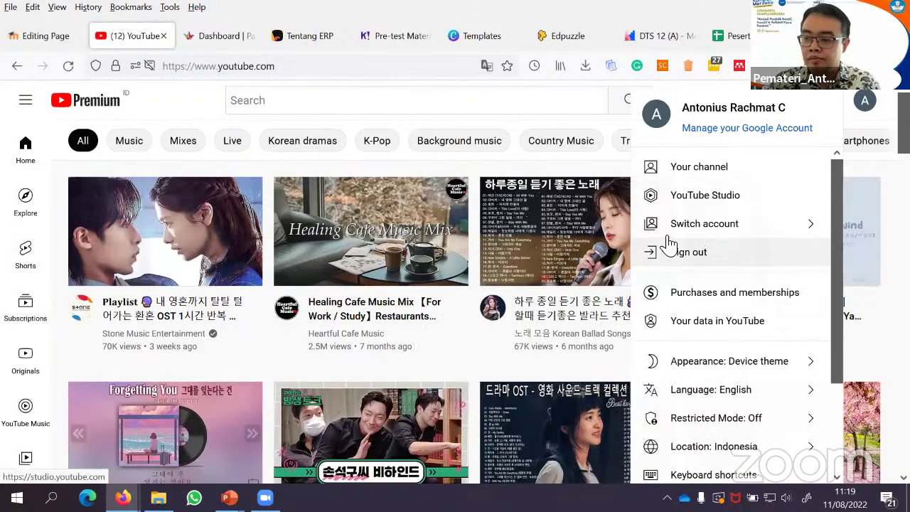
click(668, 226)
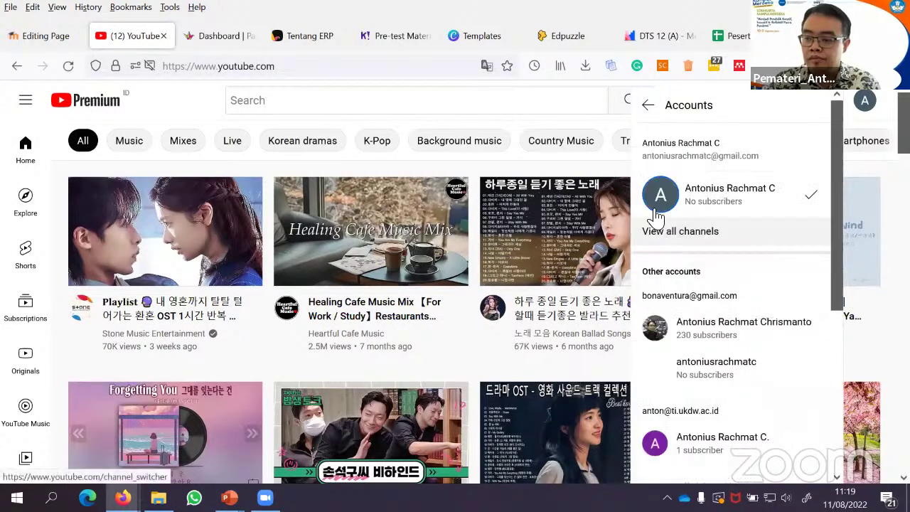
scroll(711, 324, down, 1)
scroll(711, 341, down, 2)
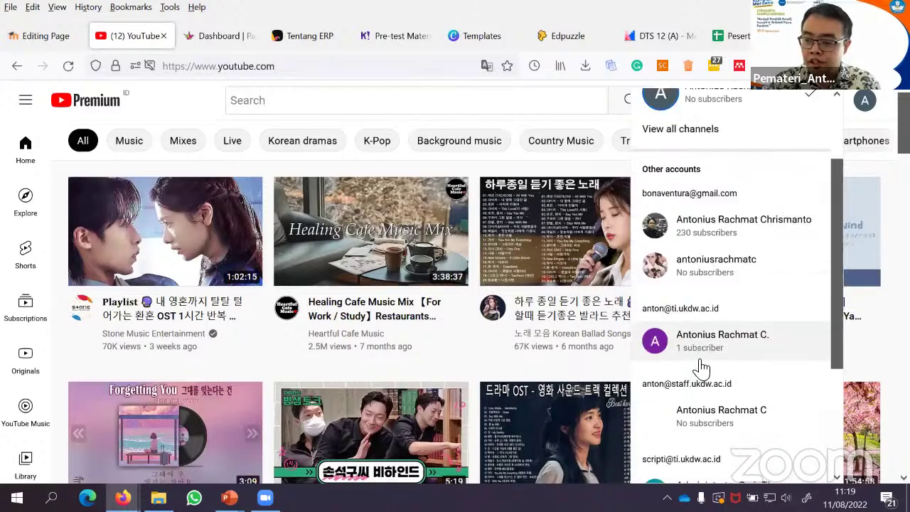
scroll(721, 370, down, 1)
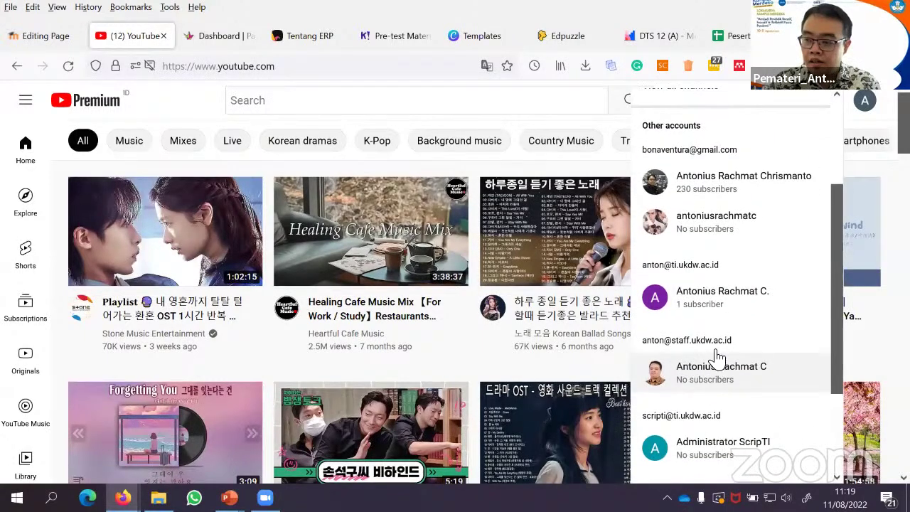
scroll(704, 352, up, 3)
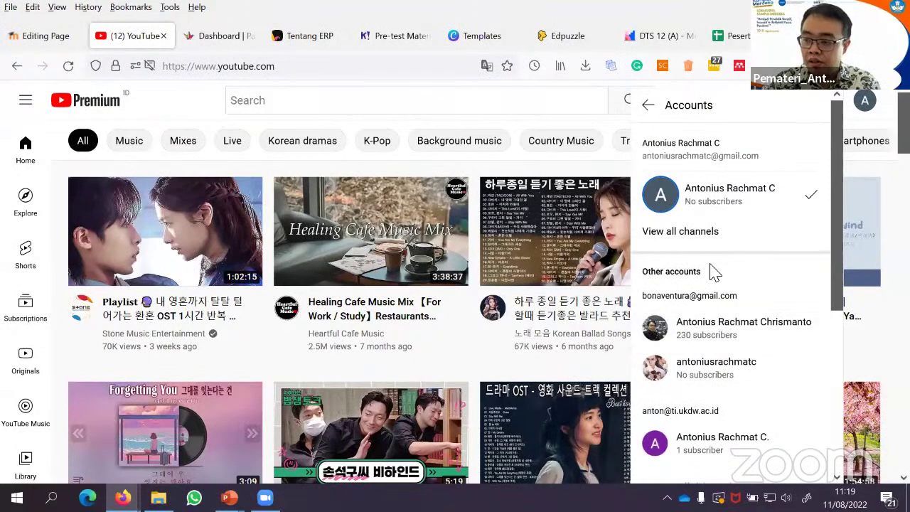
scroll(718, 298, down, 2)
click(737, 343)
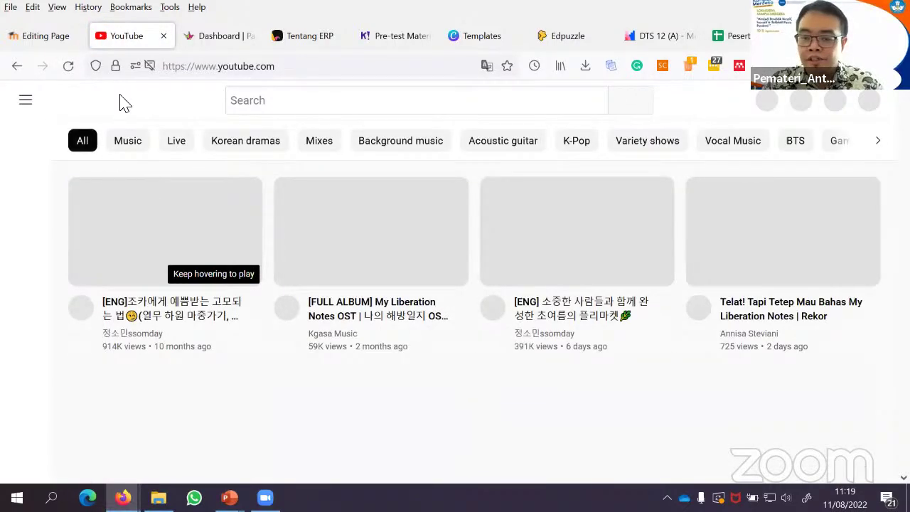
Open the Prakt RPL BO B - JAR JDBC video's watch page from the channel's Studio video list
click(26, 100)
click(21, 137)
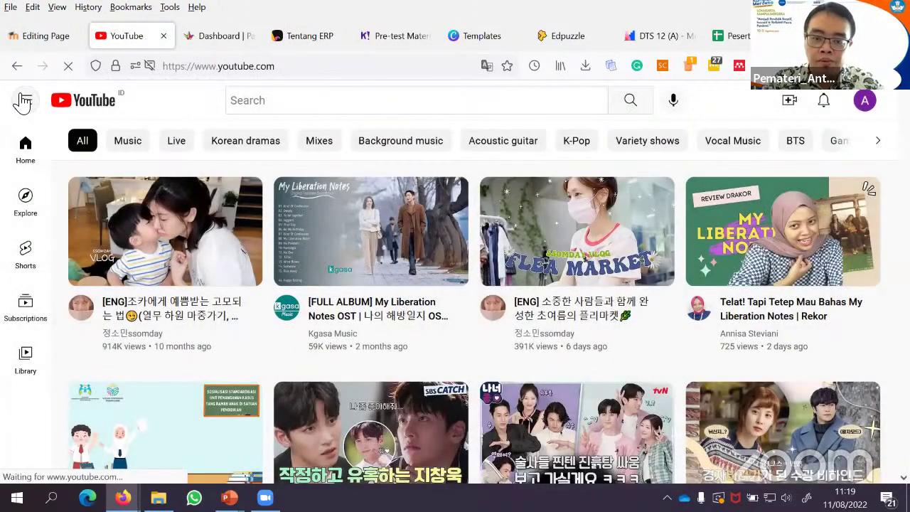
click(21, 101)
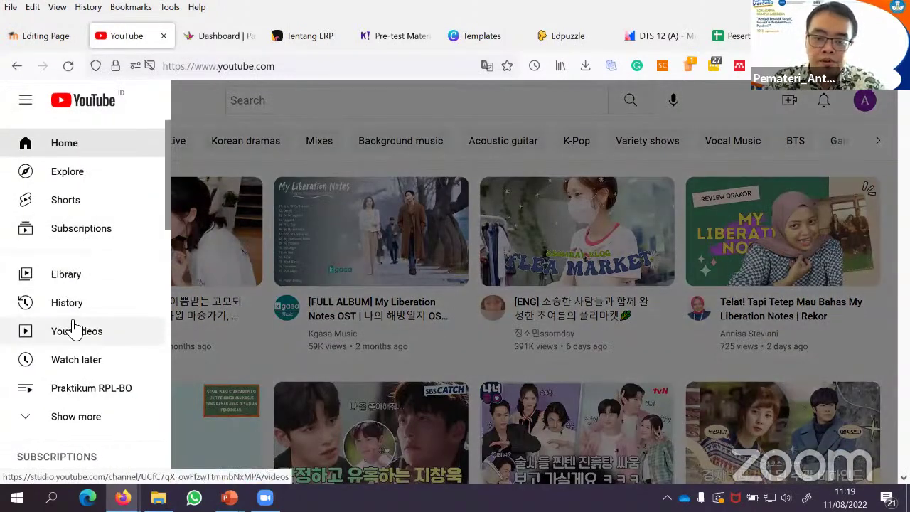
click(72, 329)
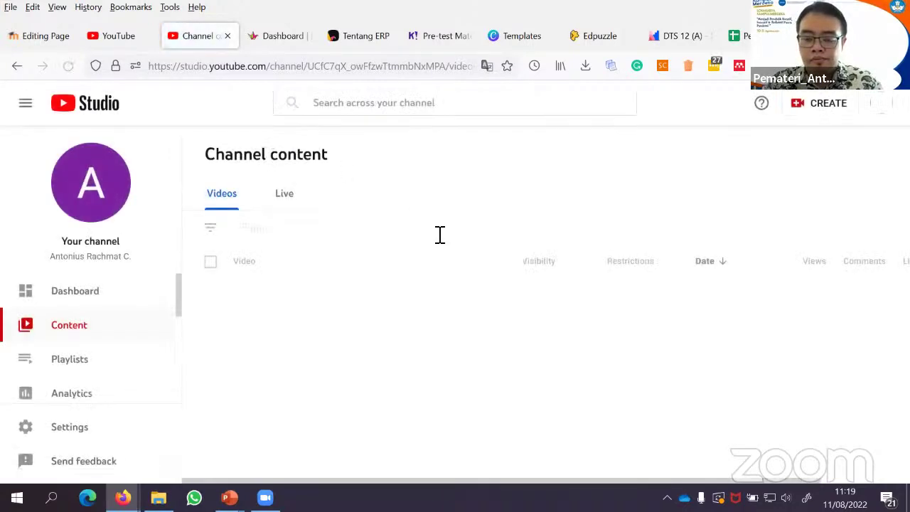
mouse_move(338, 302)
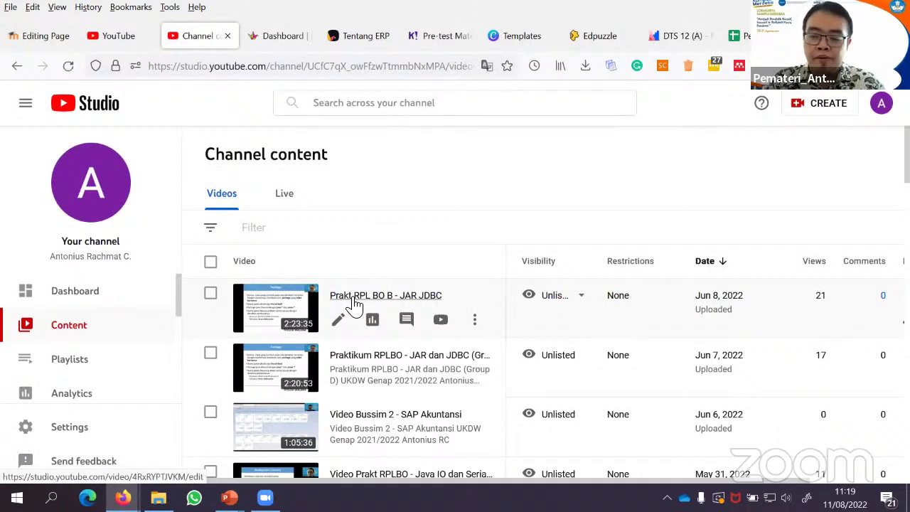
click(354, 302)
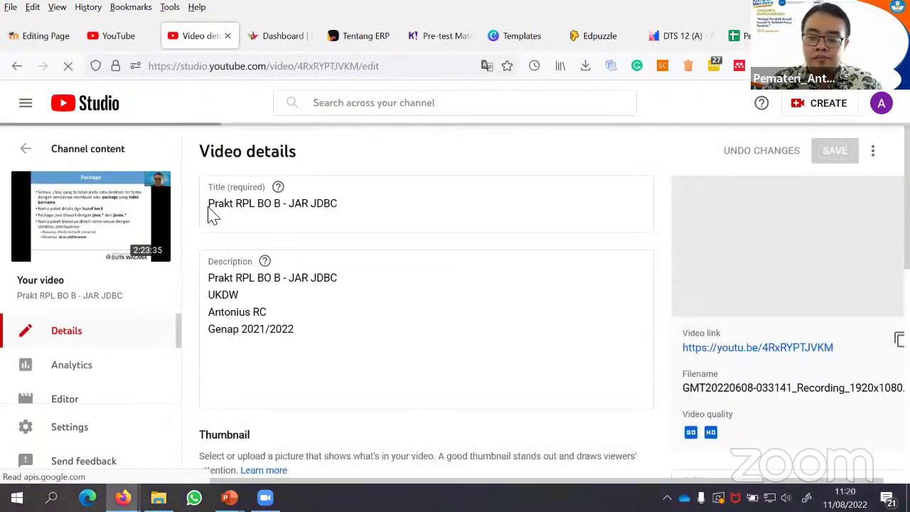
click(16, 65)
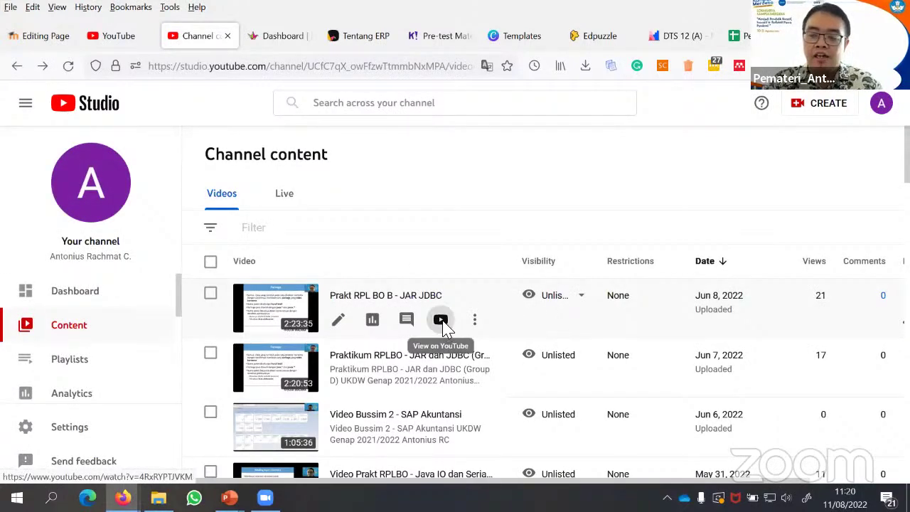
click(443, 321)
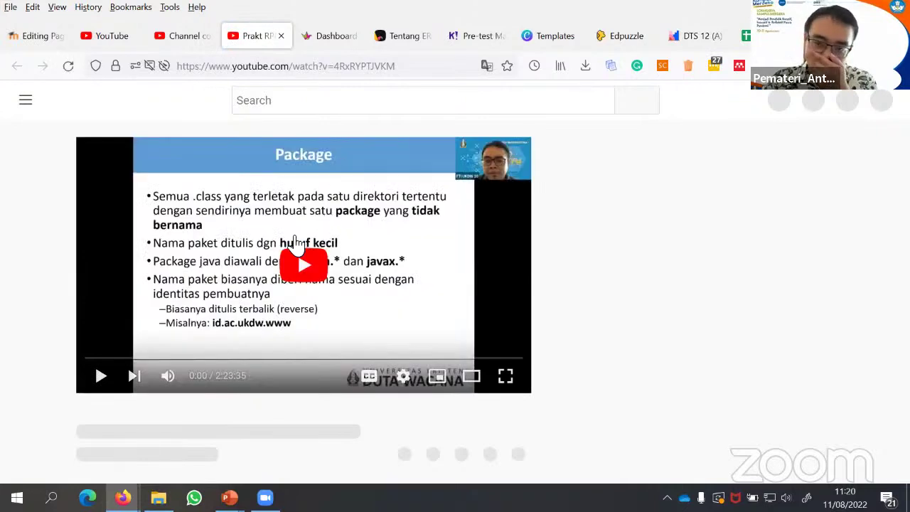
Copy the video's iframe embed code and go back to the Moodle editing tab
scroll(288, 403, down, 2)
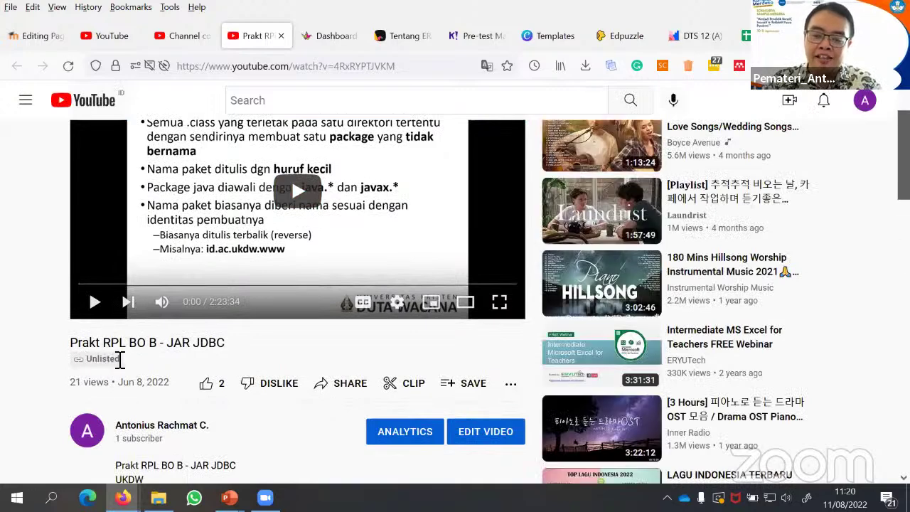
click(344, 389)
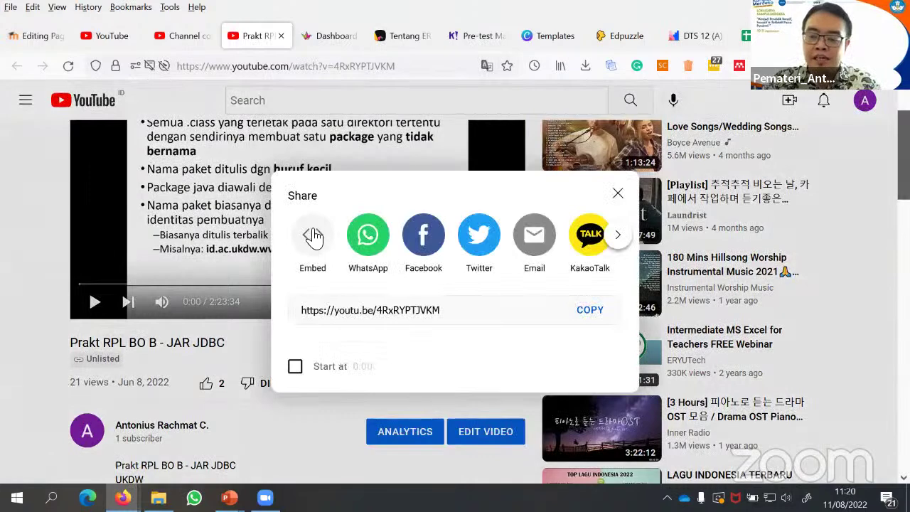
click(312, 235)
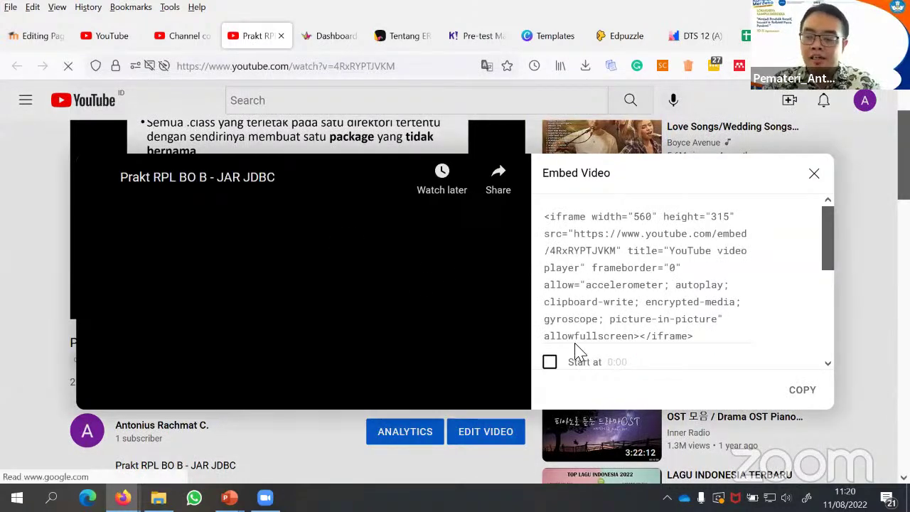
click(801, 391)
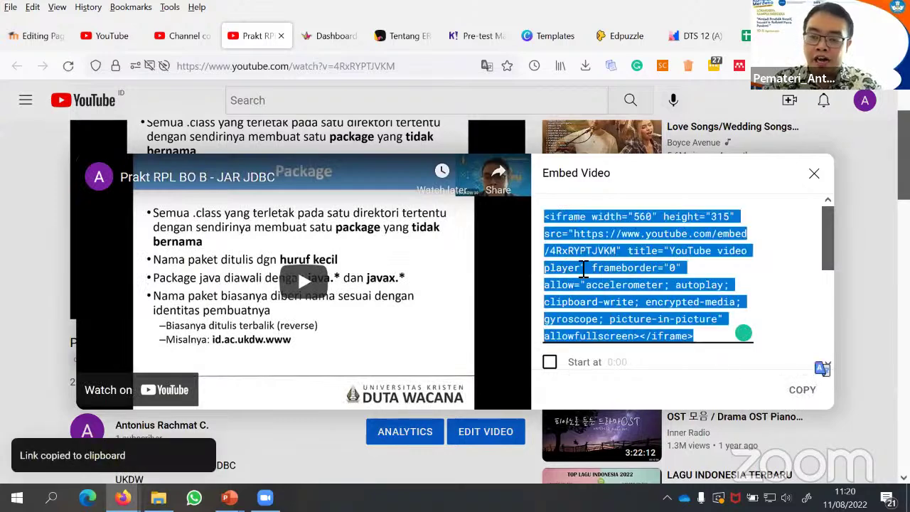
click(14, 35)
scroll(460, 236, up, 2)
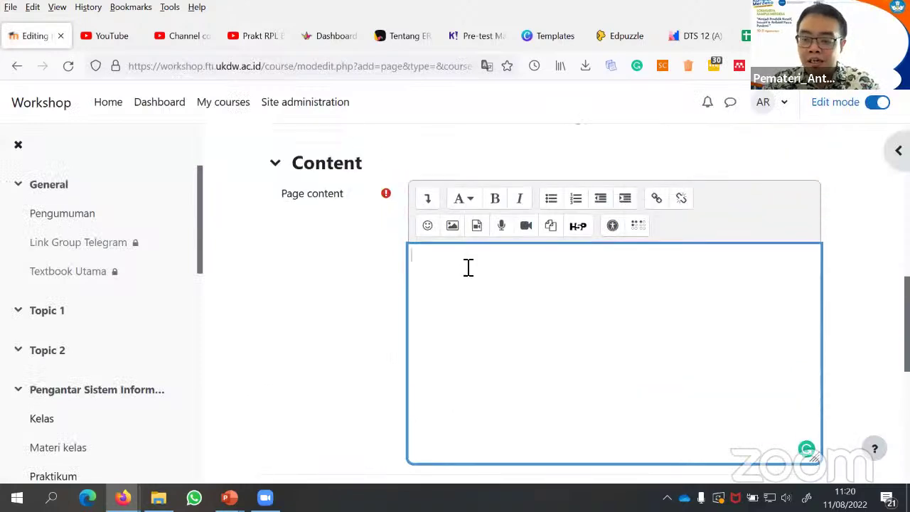
Replace the page content's placeholder HTML with the pasted YouTube iframe embed code
click(428, 199)
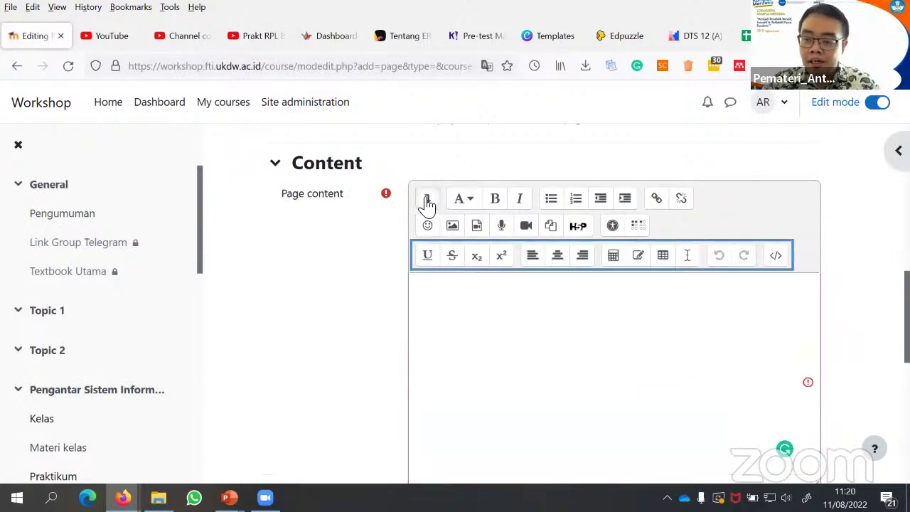
click(777, 257)
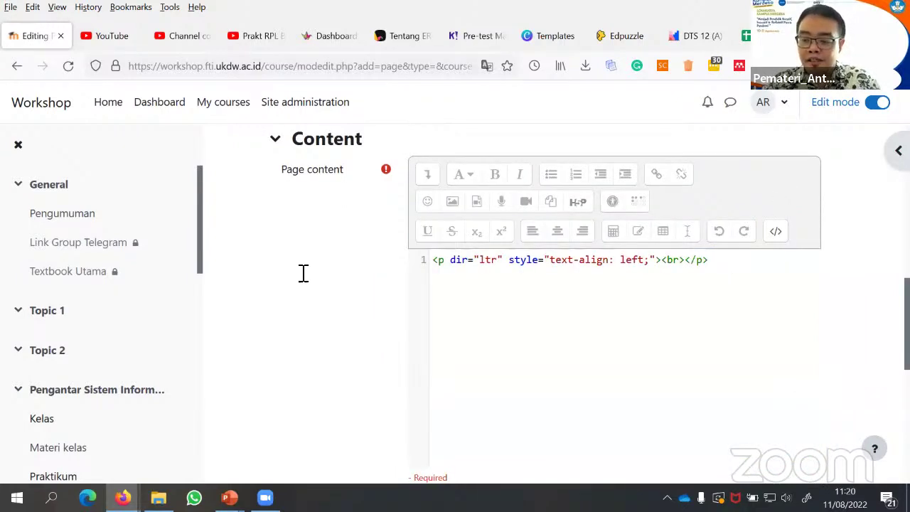
drag(719, 266, 435, 263)
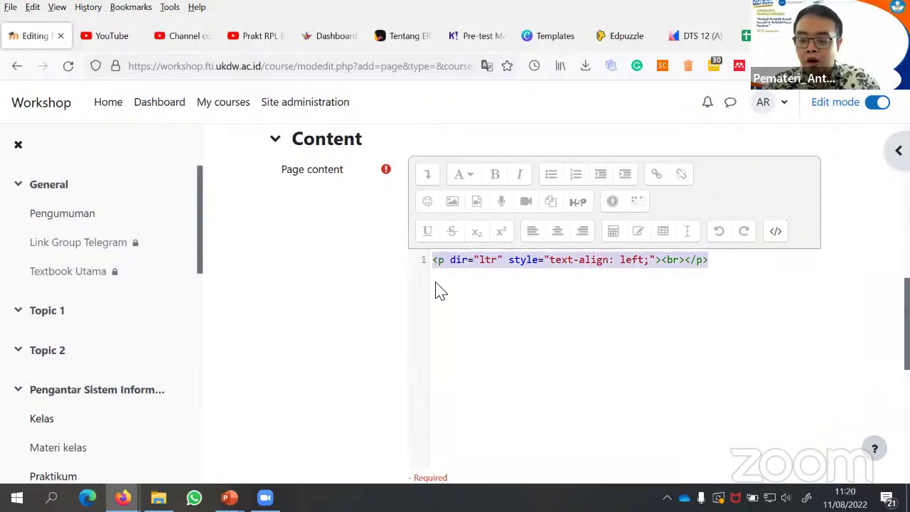
key(ctrl+v)
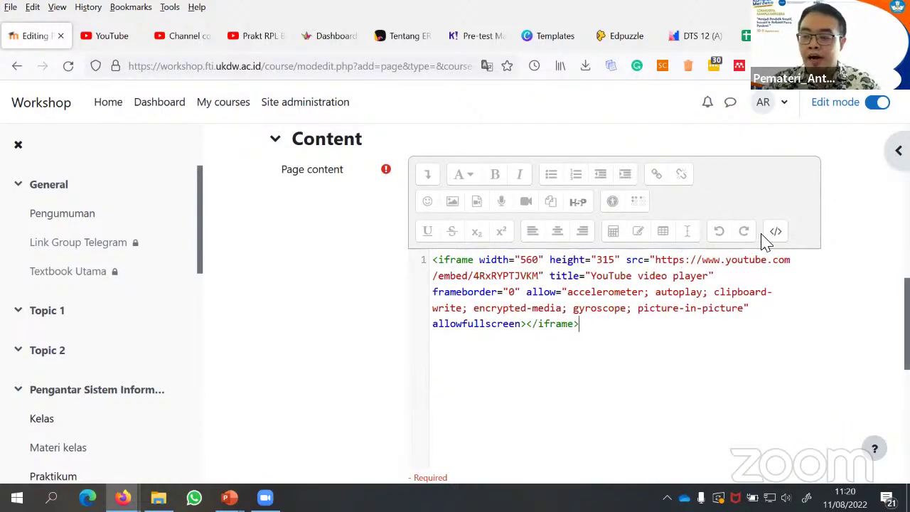
click(774, 235)
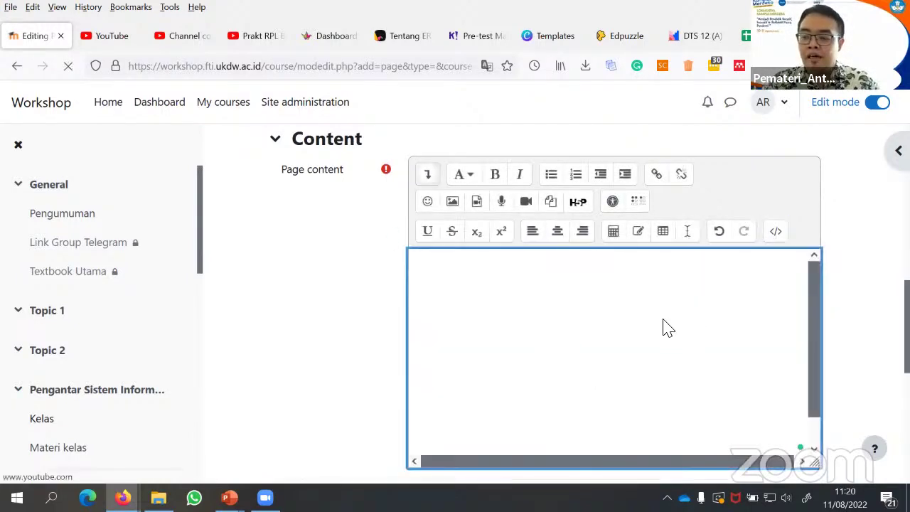
Save the Video Pembelajaran 1 page and return to the course
scroll(812, 365, down, 1)
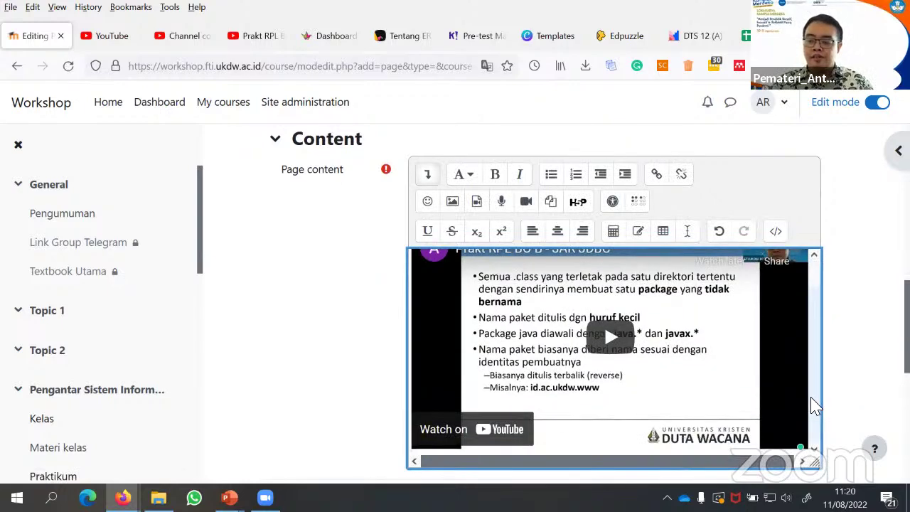
scroll(240, 286, down, 8)
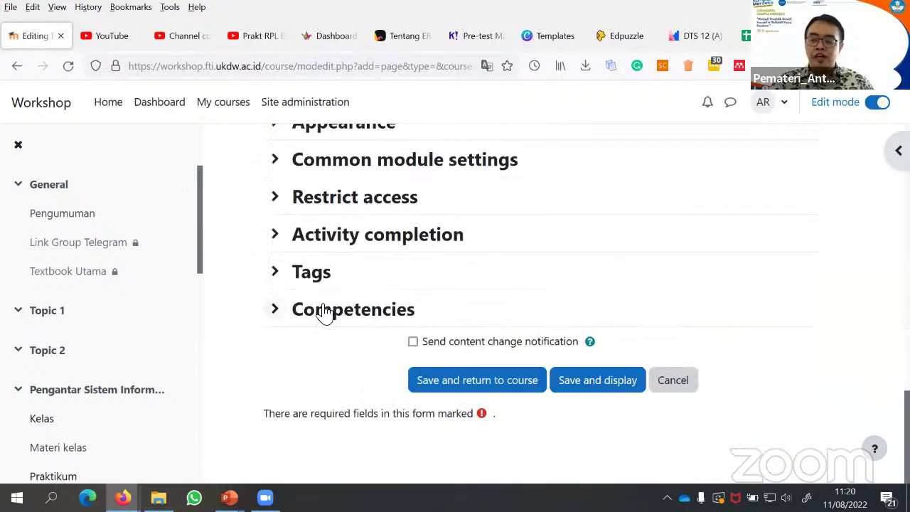
click(275, 198)
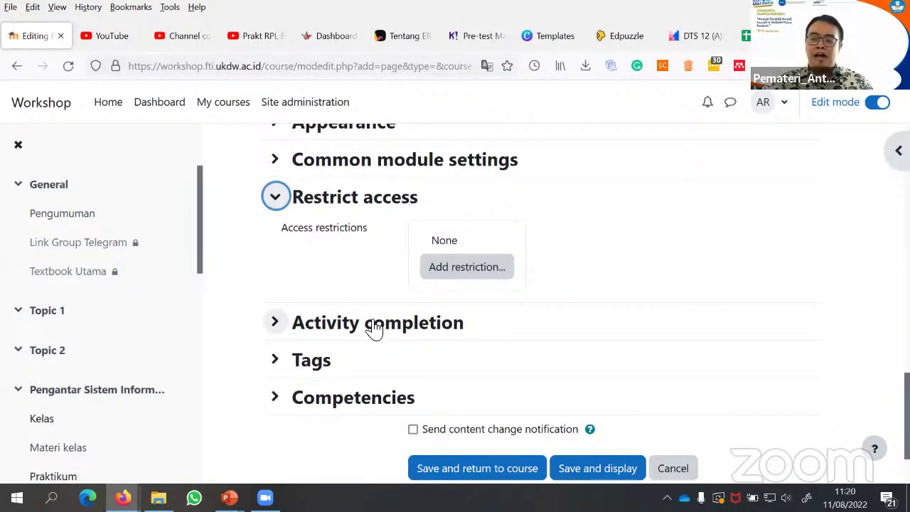
click(479, 469)
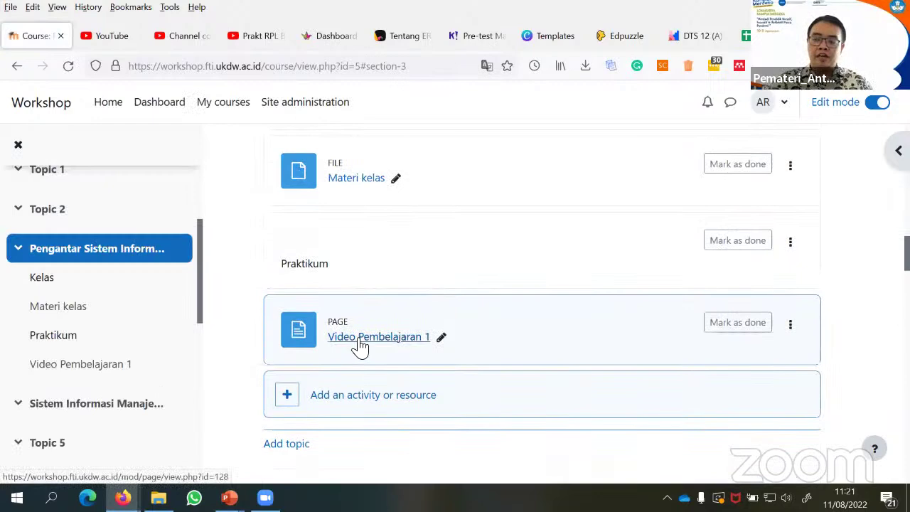
Check the saved Video Pembelajaran 1 page, then return to the course page
click(357, 346)
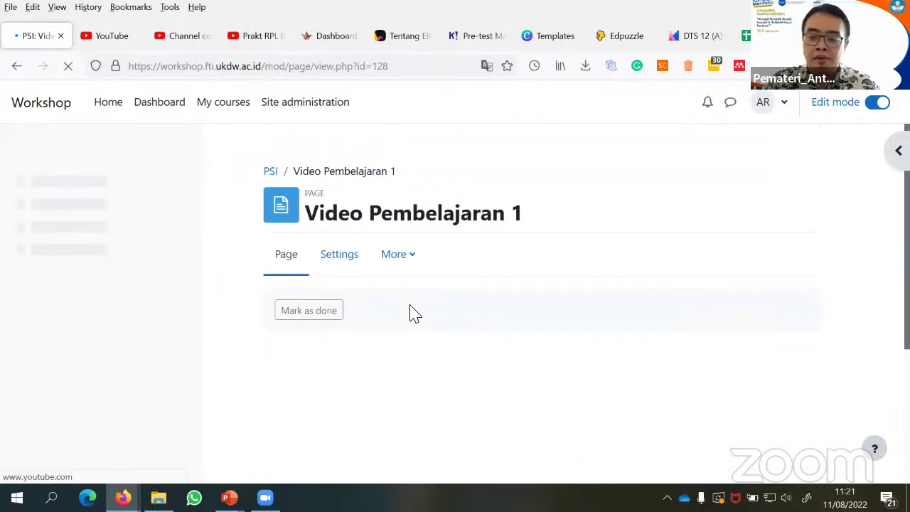
scroll(412, 320, down, 2)
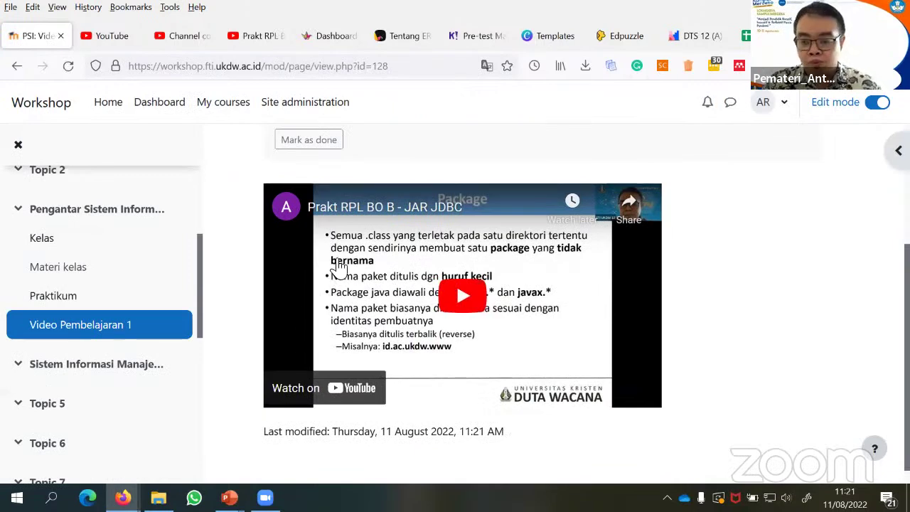
click(17, 66)
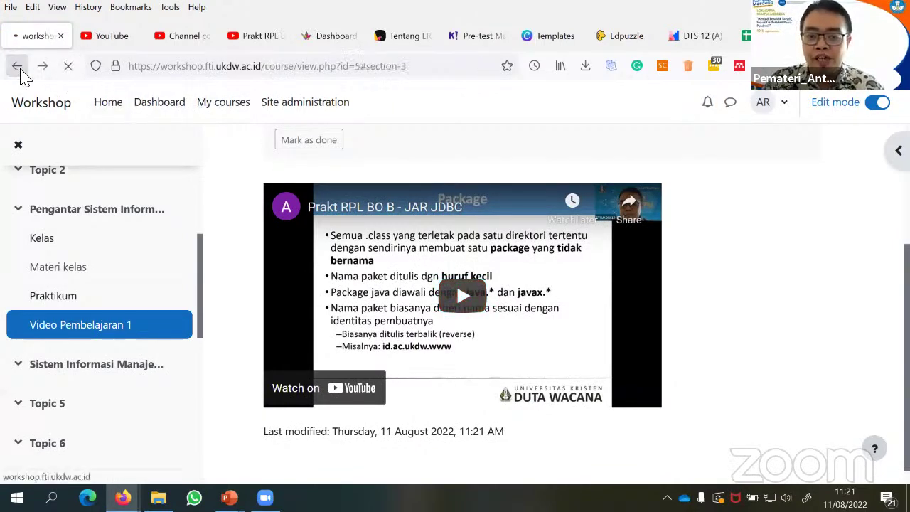
scroll(423, 256, down, 15)
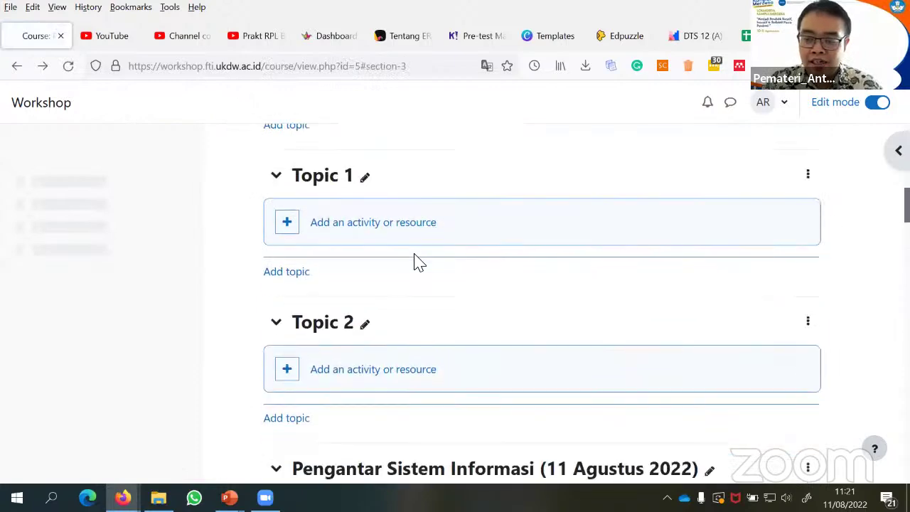
scroll(416, 262, down, 3)
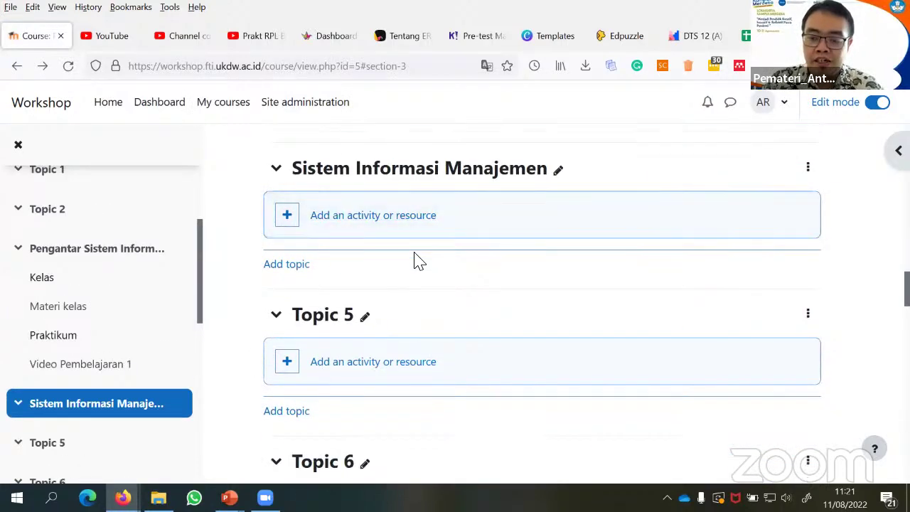
scroll(410, 258, up, 5)
Search the activity chooser for 'qu' and pick Quiz
click(391, 416)
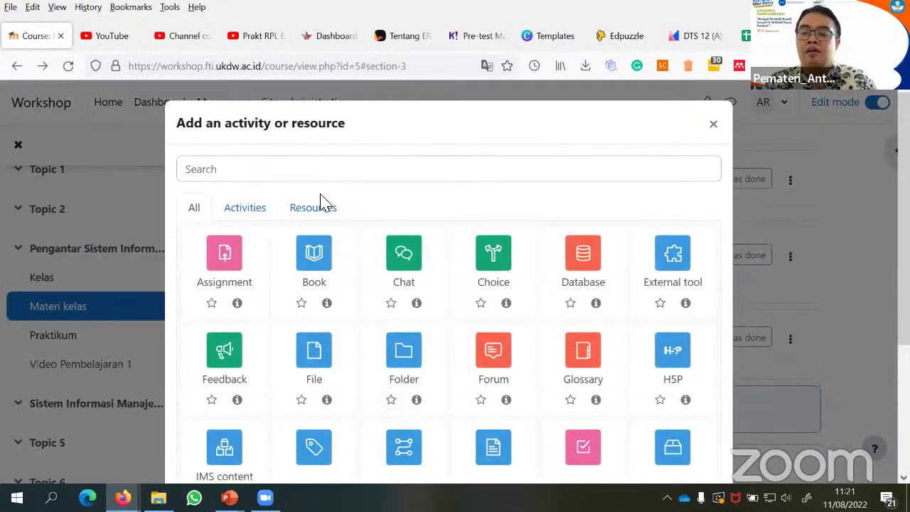
click(329, 170)
text(quiz)
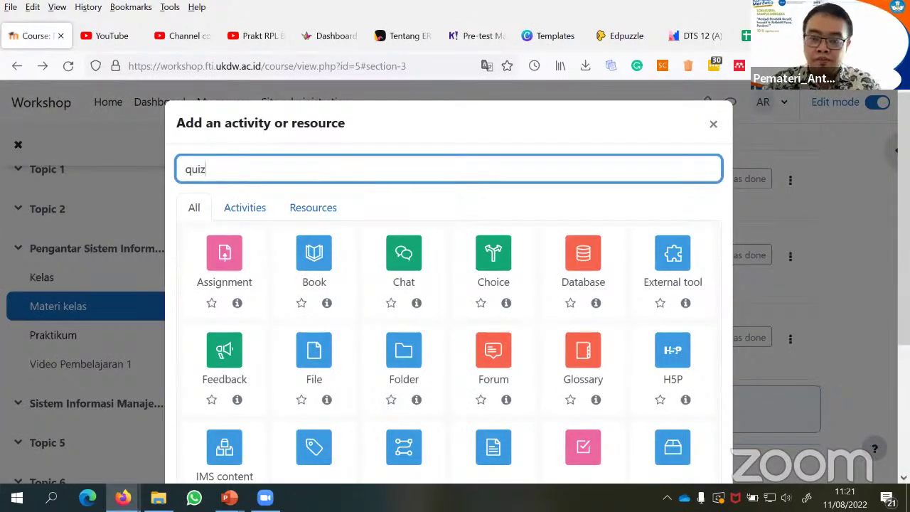
click(318, 283)
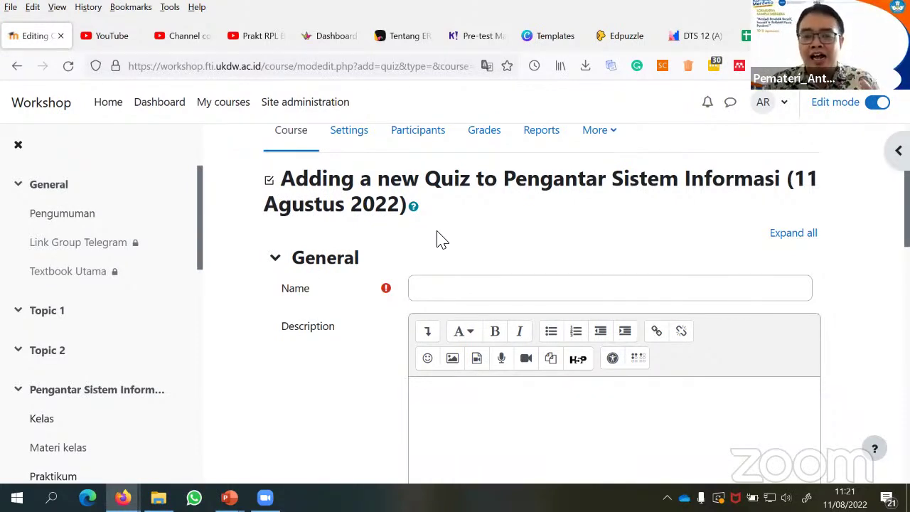
Fill in the quiz name and description
click(449, 299)
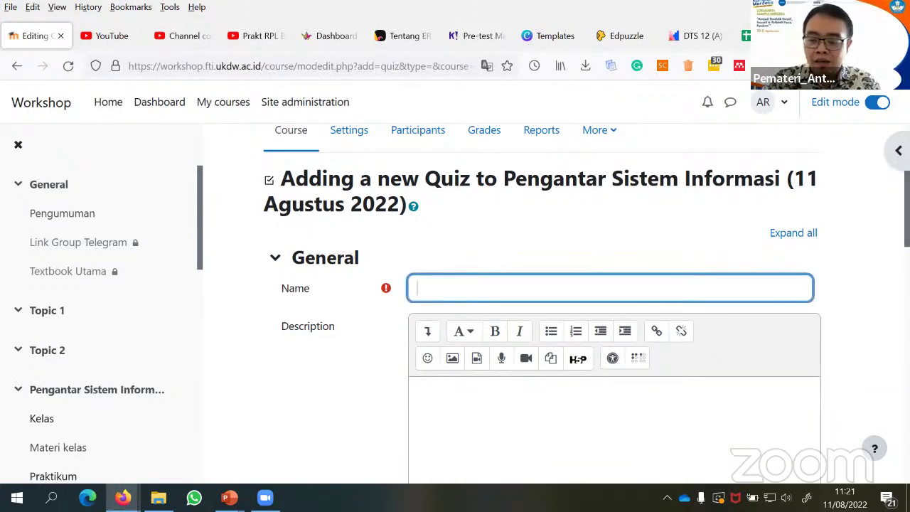
scroll(449, 314, down, 3)
click(471, 282)
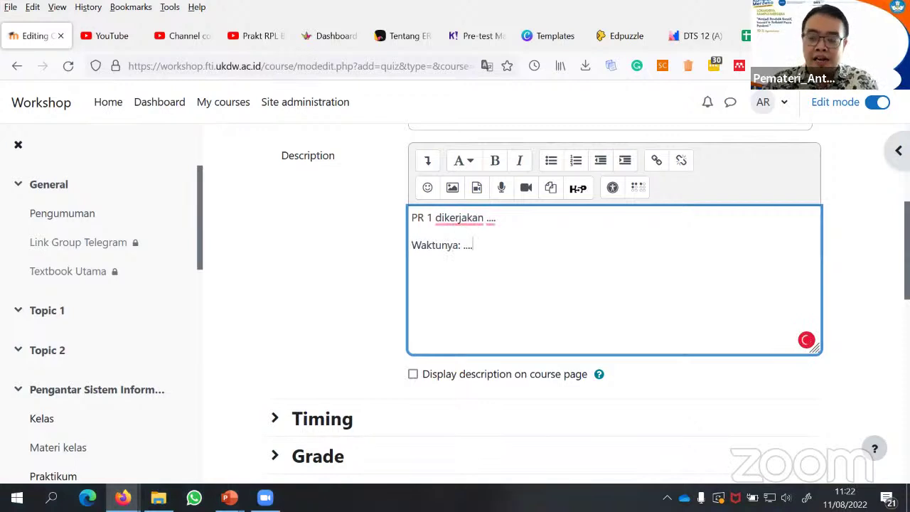
scroll(331, 402, down, 3)
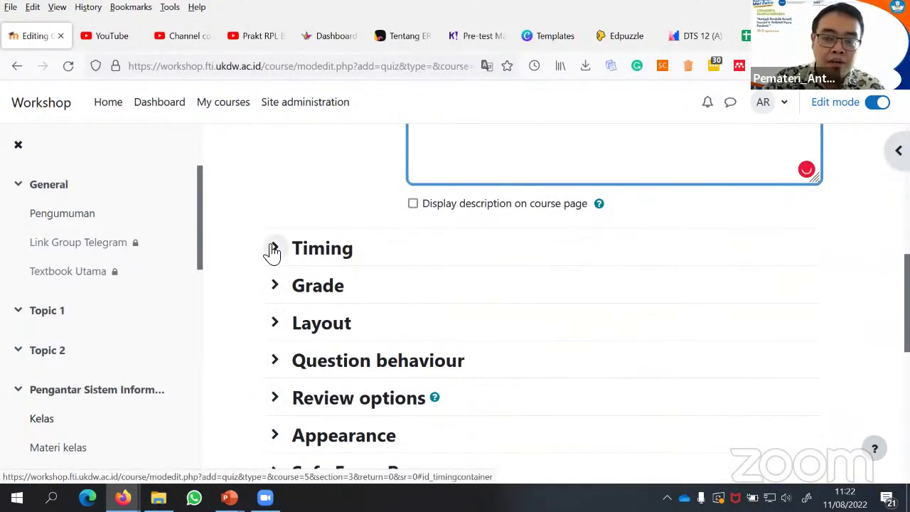
Enable the quiz opening date and set it to 15 August 2022 11:00
click(273, 249)
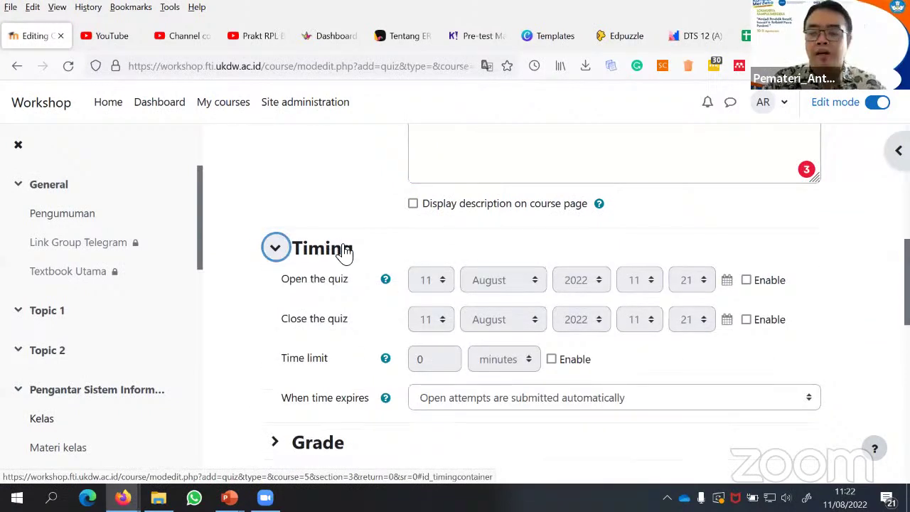
scroll(469, 196, down, 2)
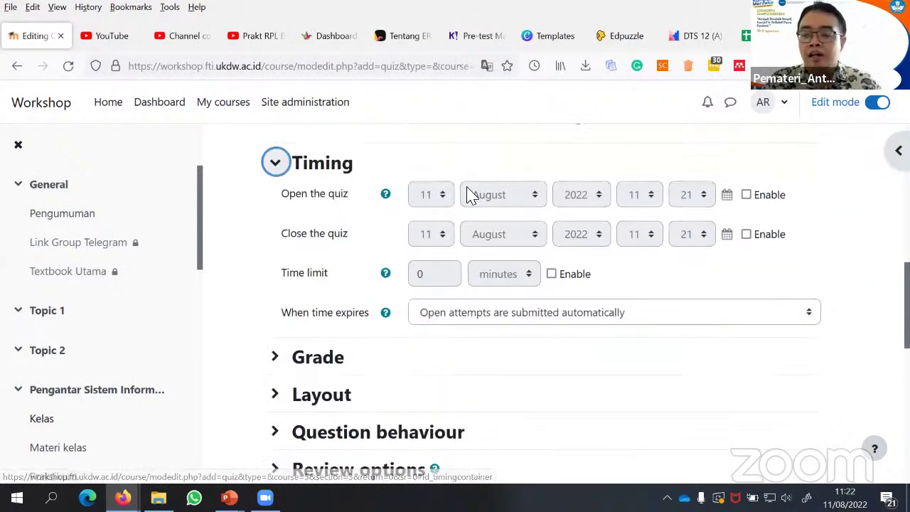
click(746, 195)
click(429, 201)
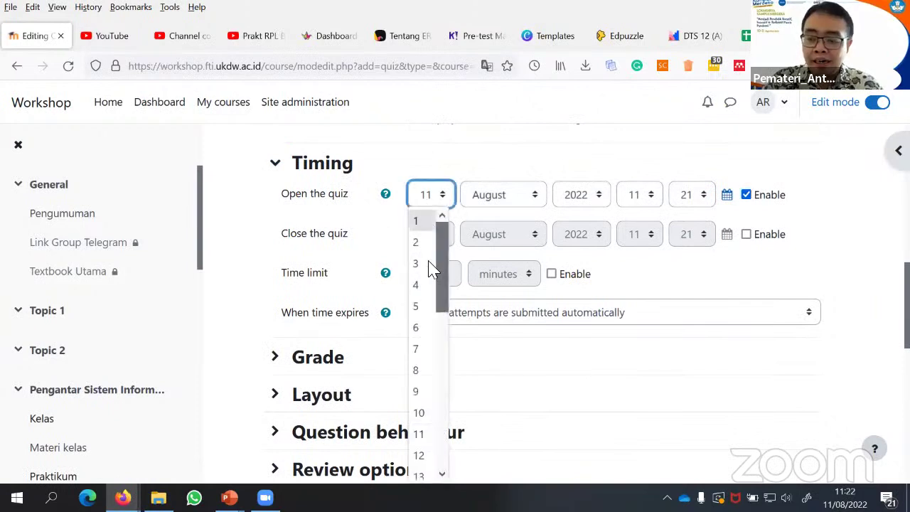
scroll(422, 408, down, 4)
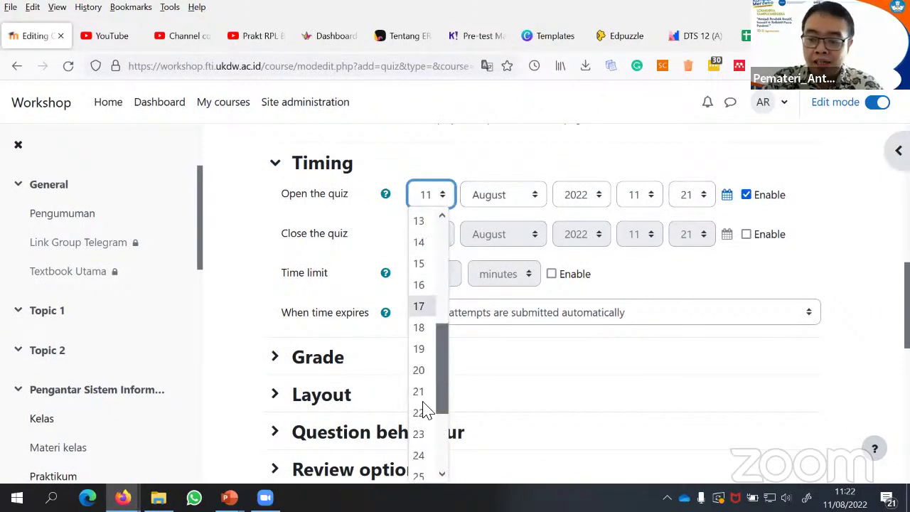
click(419, 263)
click(689, 205)
scroll(695, 229, up, 3)
click(677, 222)
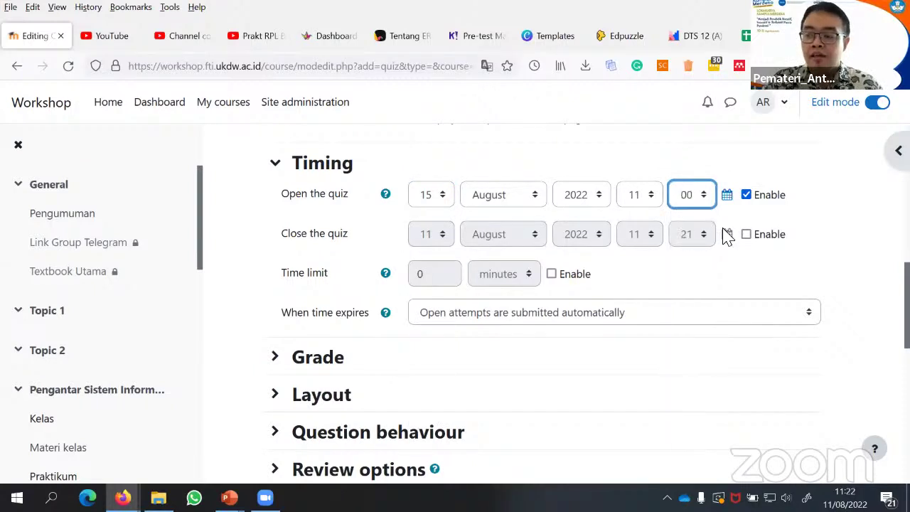
Enable the quiz closing date and set it to 25 August 2022 00:00
click(747, 236)
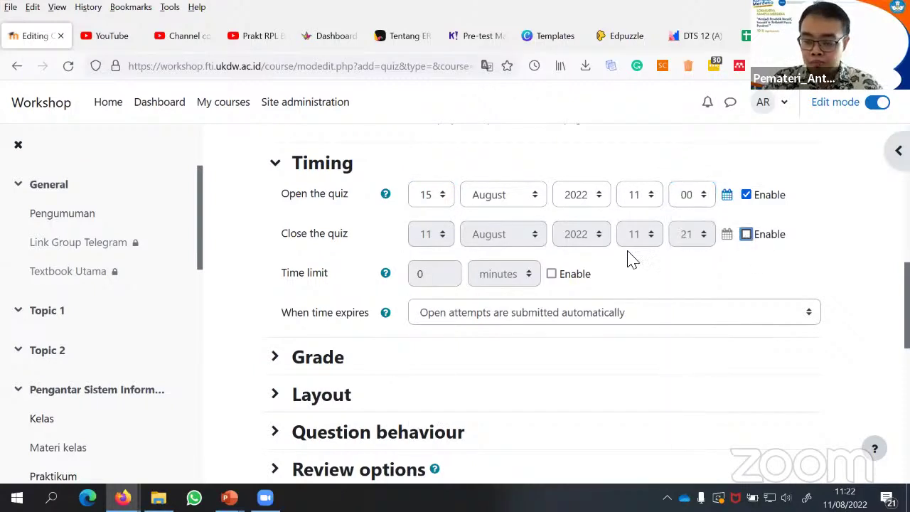
click(431, 236)
scroll(420, 398, down, 6)
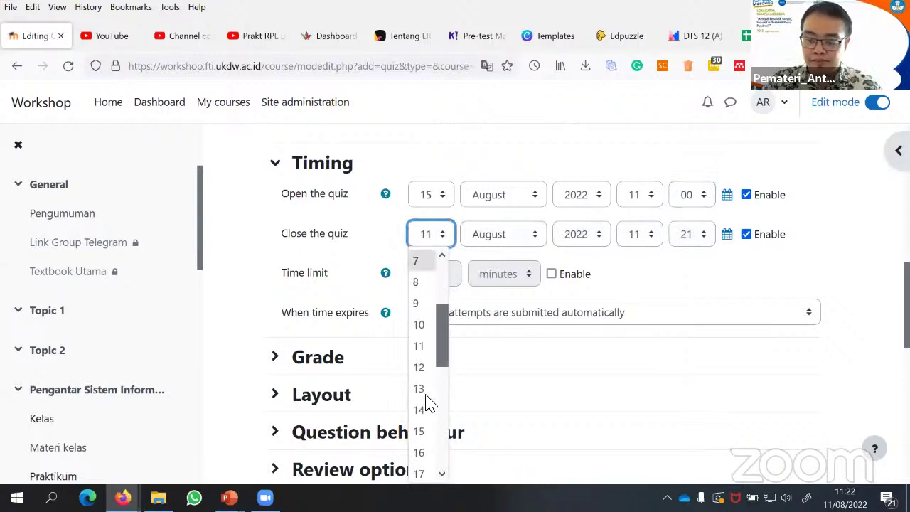
click(419, 388)
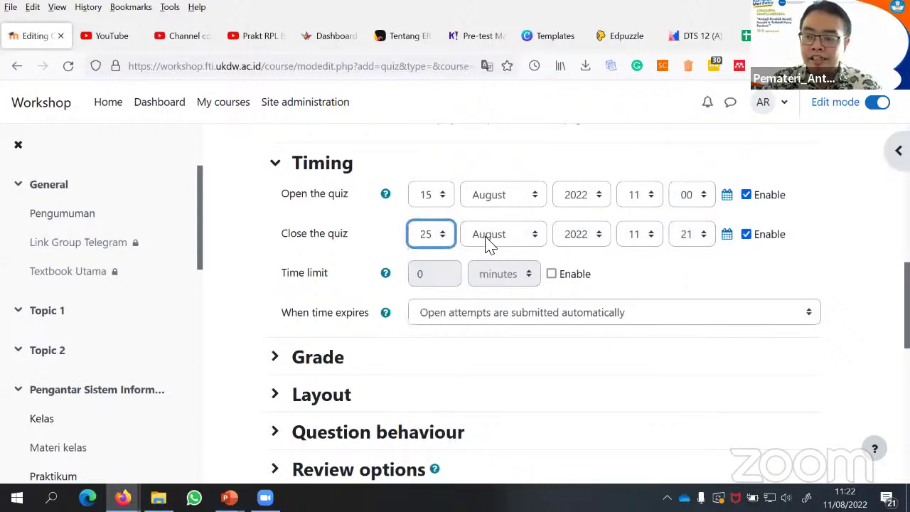
click(638, 240)
scroll(634, 260, up, 2)
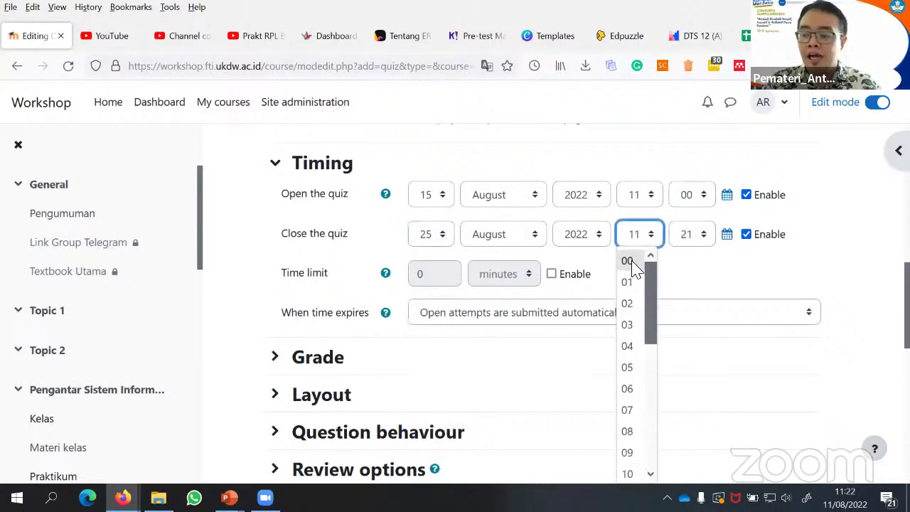
click(632, 260)
click(692, 242)
scroll(682, 272, up, 4)
click(683, 260)
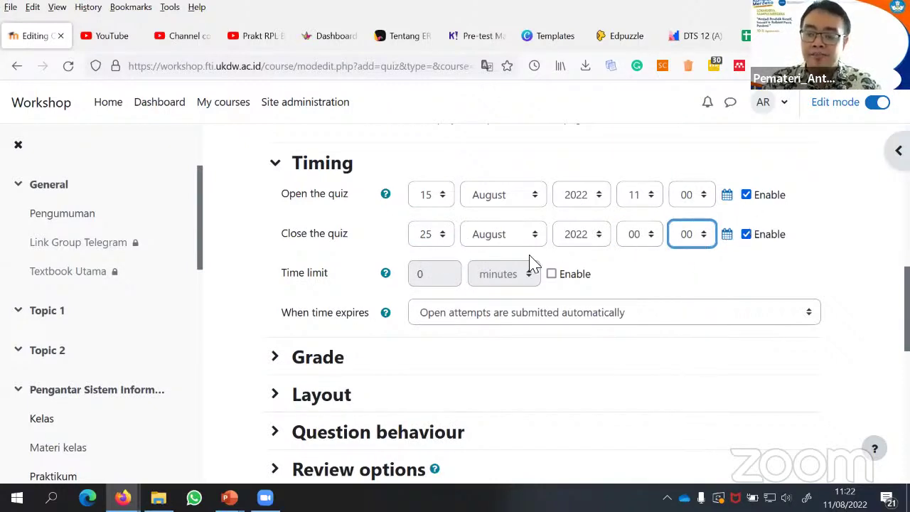
Enable a 60-minute time limit for the quiz
click(569, 277)
drag(446, 277, 313, 288)
text(60)
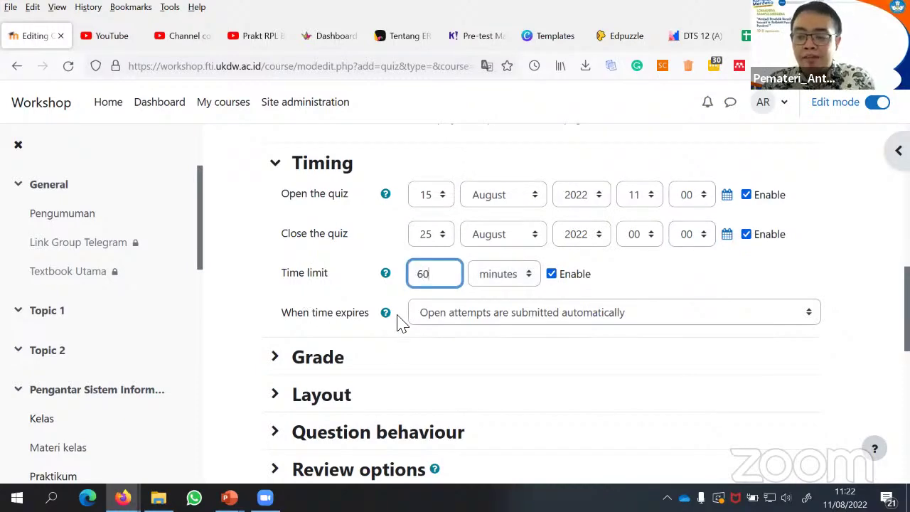
Allow 1 attempt, keep grade category Uncategorised, and leave grade to pass empty
click(275, 356)
scroll(413, 341, down, 3)
click(447, 226)
click(448, 226)
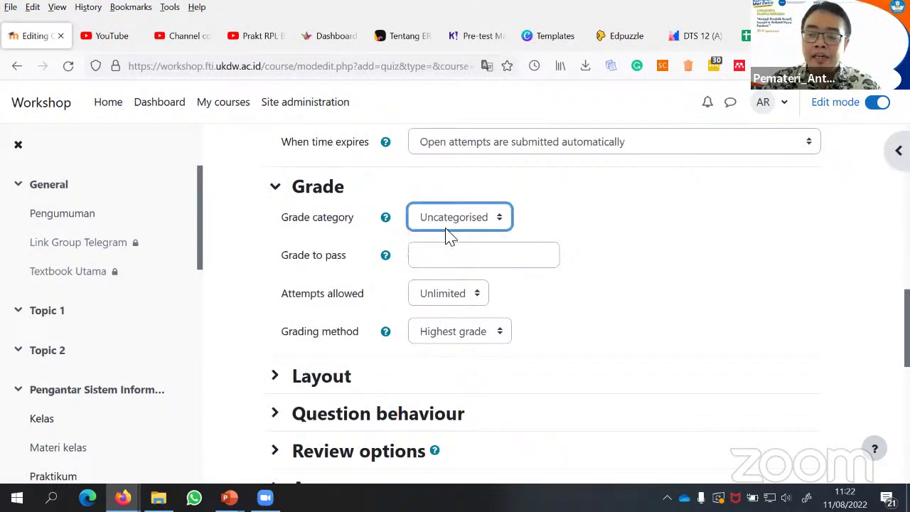
click(440, 306)
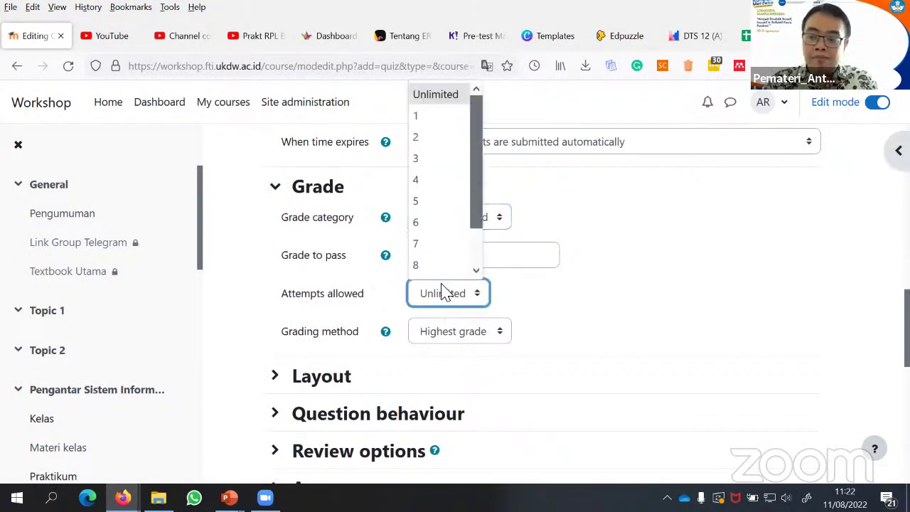
click(442, 119)
click(440, 258)
text(70)
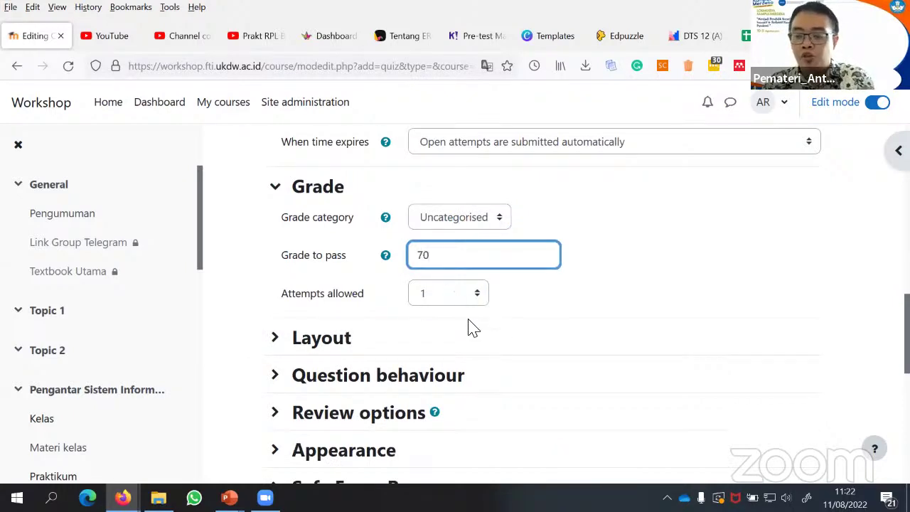
drag(441, 270, 353, 276)
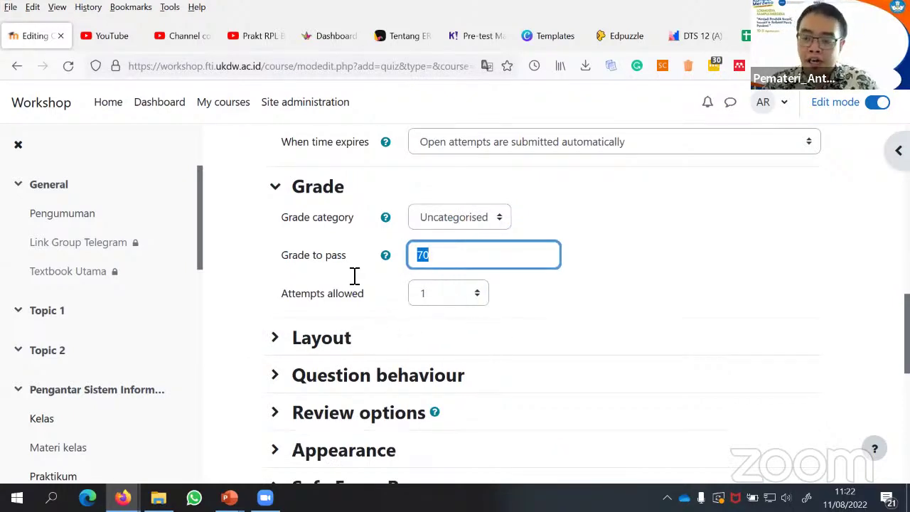
key(BackSpace)
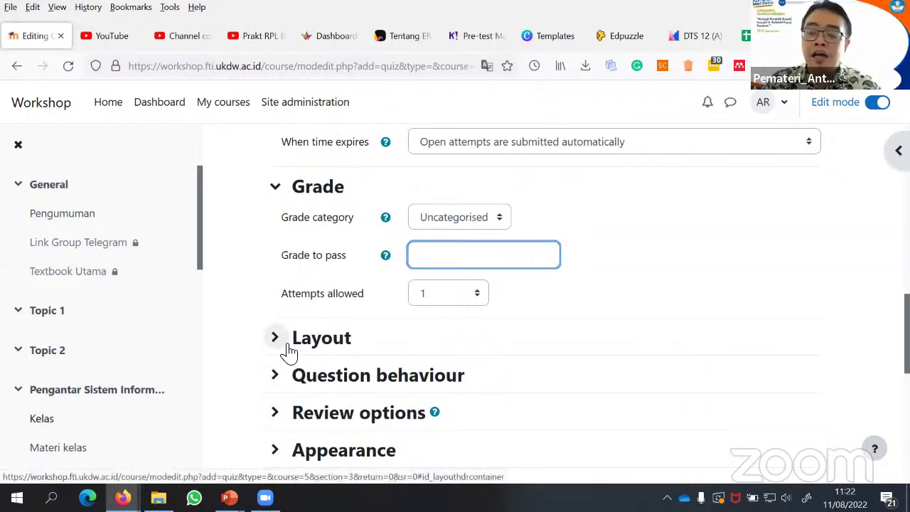
Keep a new page for every question and free navigation in the Layout settings
click(289, 345)
scroll(290, 337, down, 4)
click(302, 233)
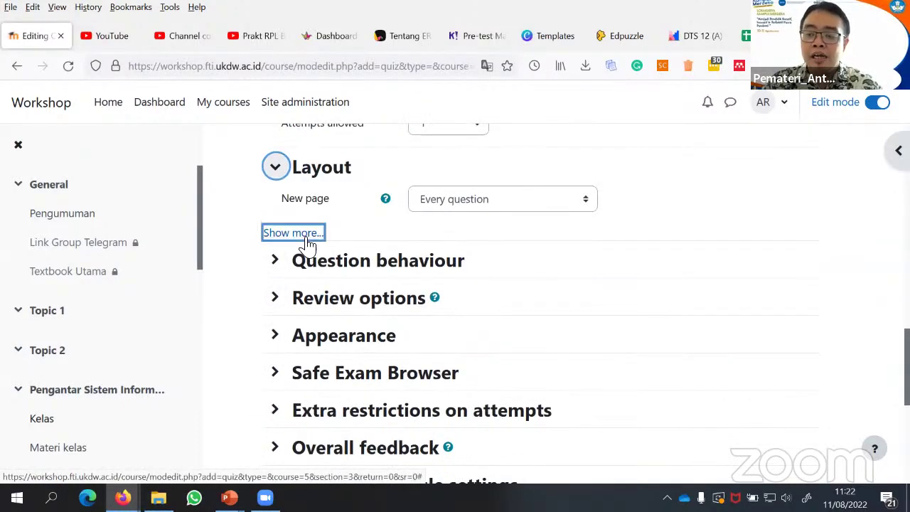
click(496, 204)
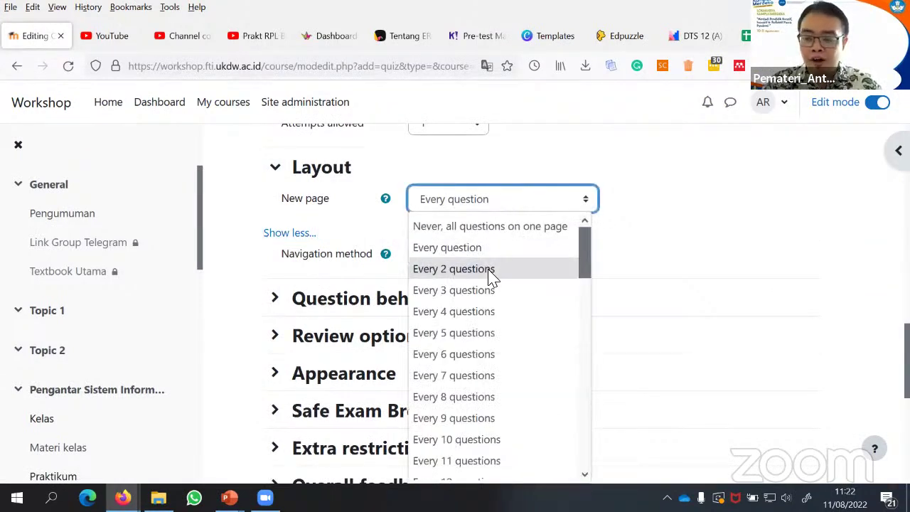
click(680, 238)
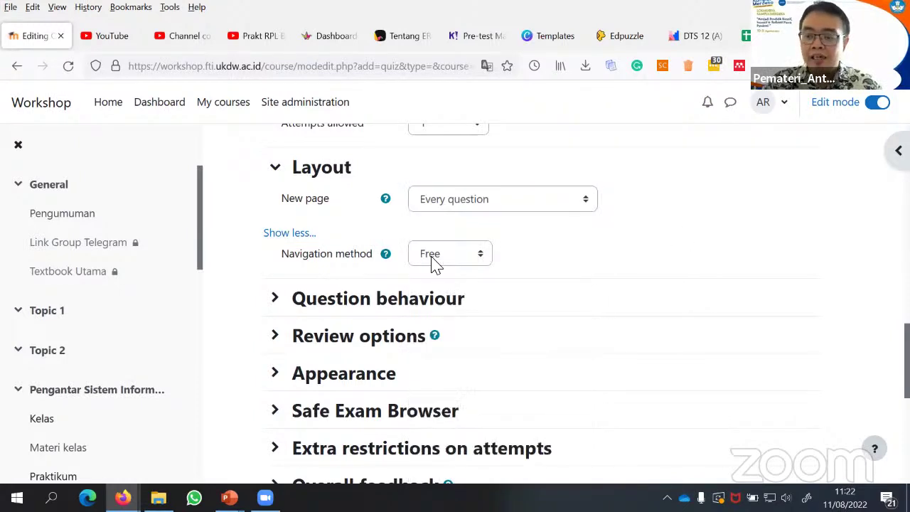
click(433, 262)
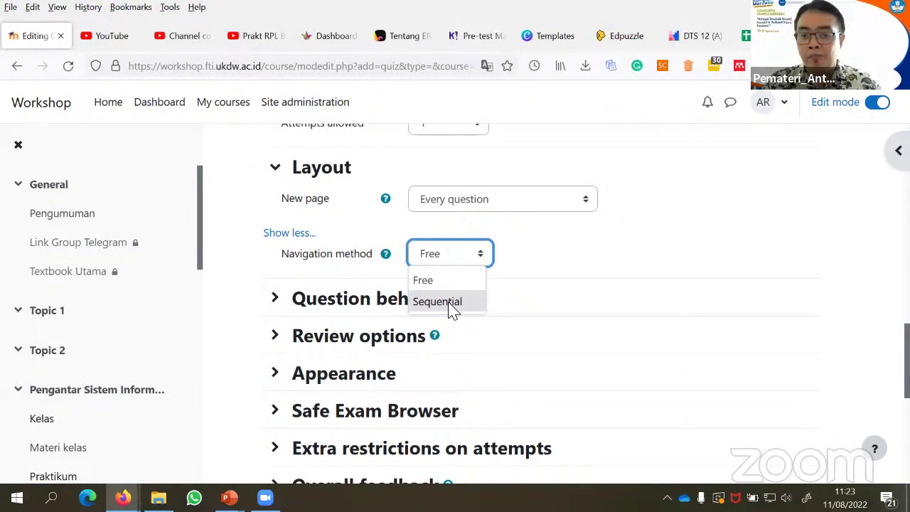
click(578, 258)
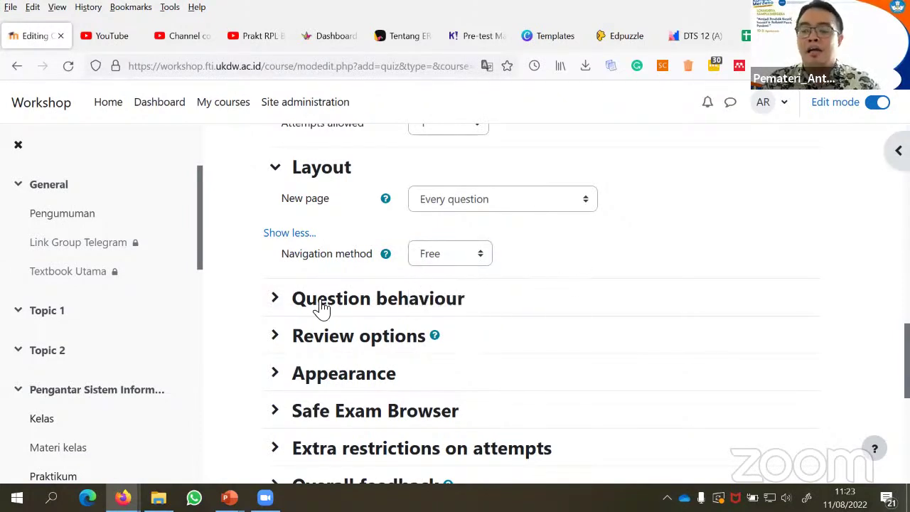
Expand the Question behaviour and Review options sections
click(275, 298)
scroll(315, 260, down, 3)
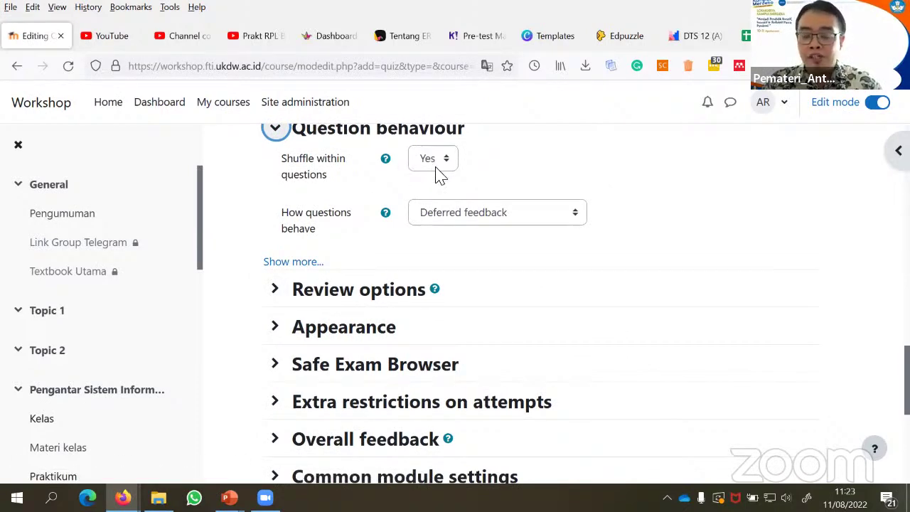
click(296, 290)
scroll(348, 312, down, 2)
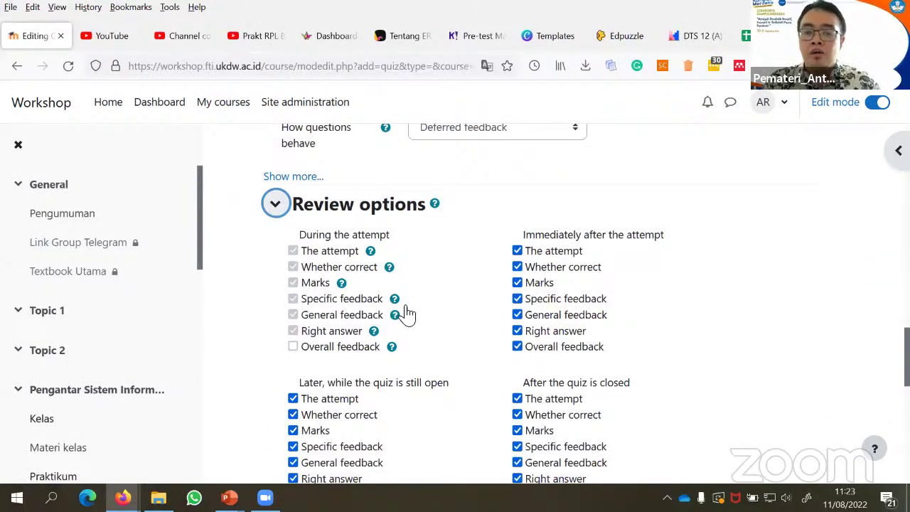
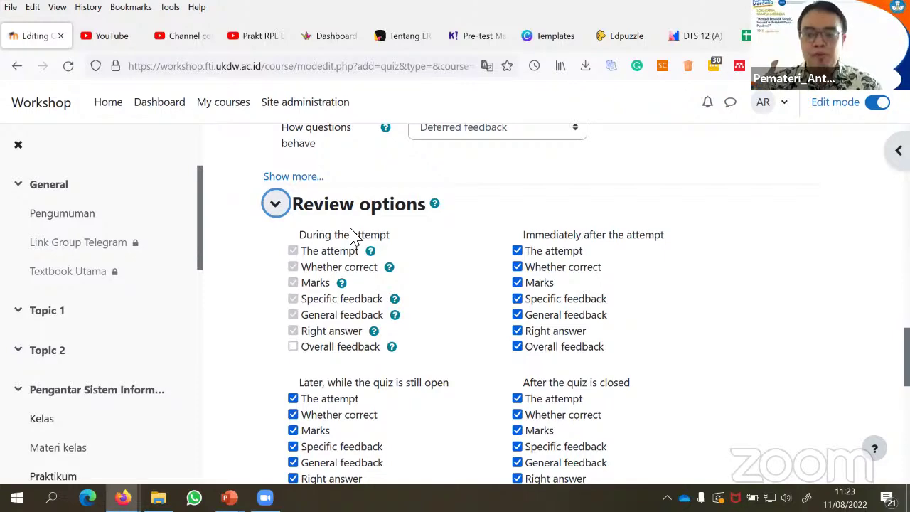
Expand the quiz's Appearance and Safe Exam Browser sections, leaving the browser requirement at No
scroll(517, 387, down, 3)
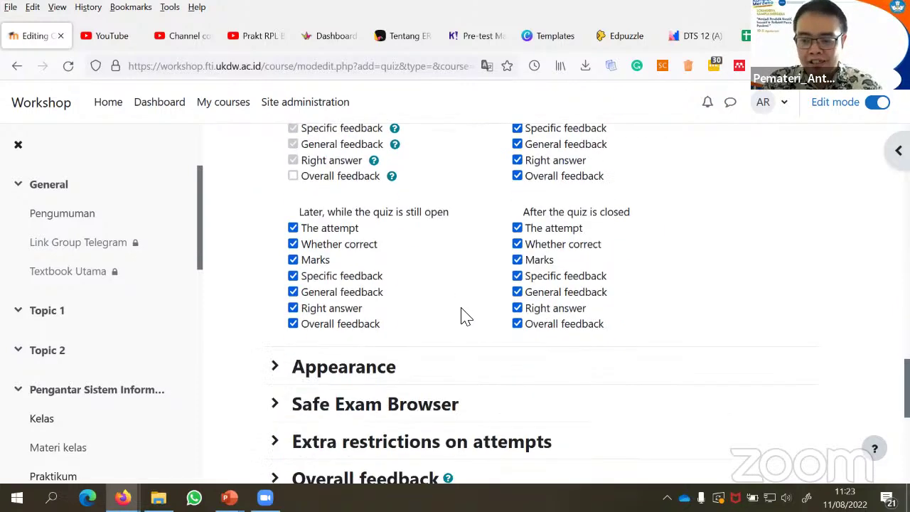
scroll(502, 221, up, 3)
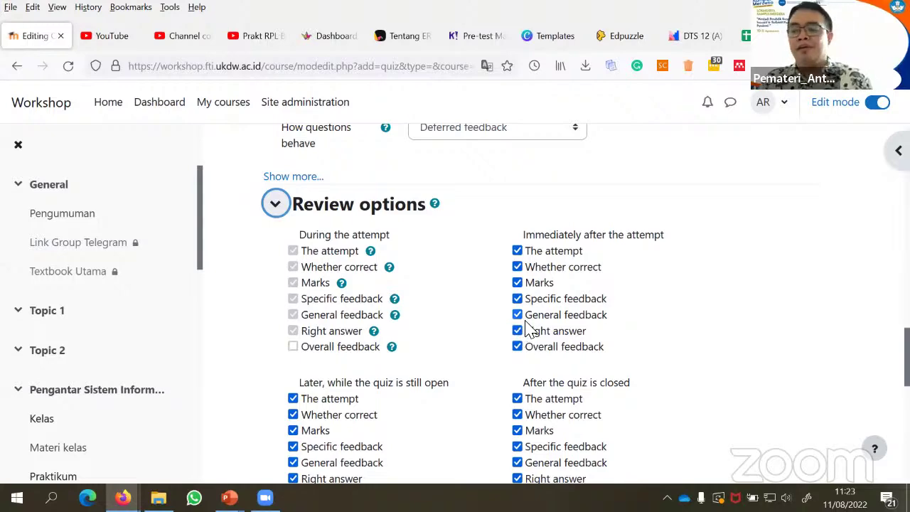
scroll(449, 319, down, 2)
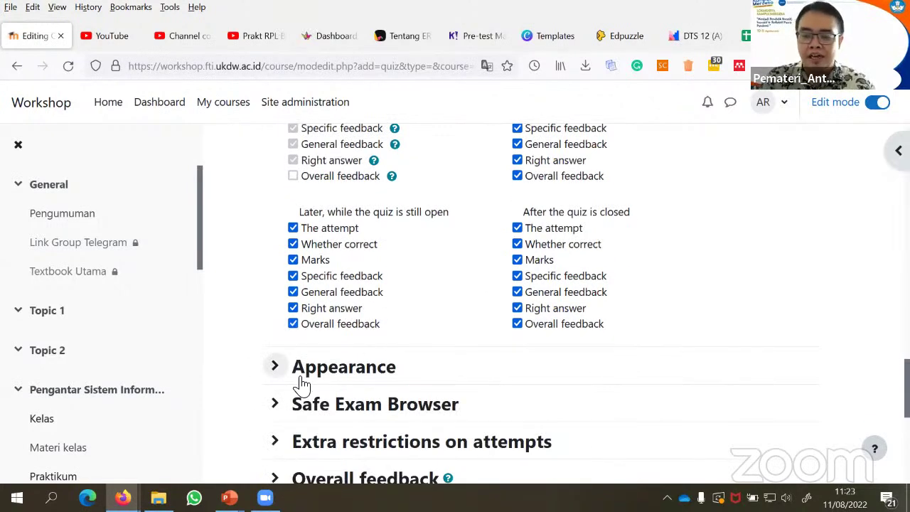
click(278, 368)
scroll(368, 353, down, 3)
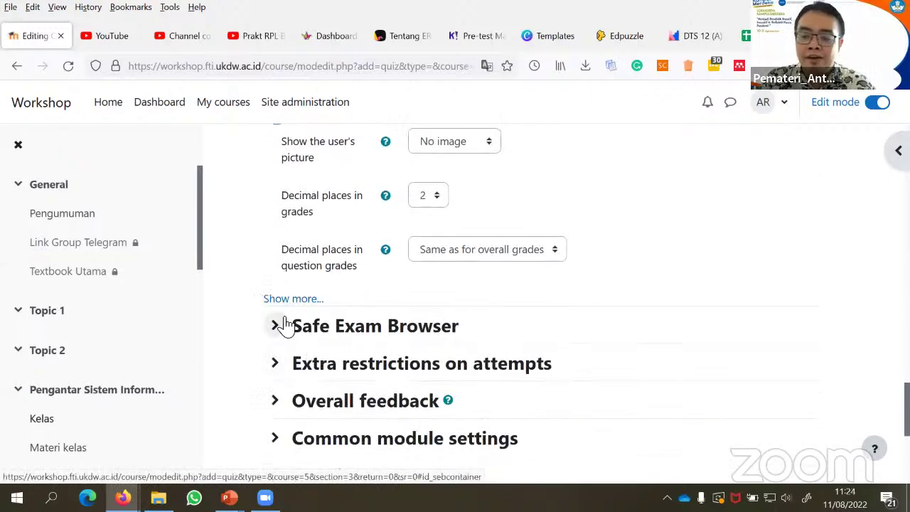
click(365, 324)
scroll(416, 309, down, 2)
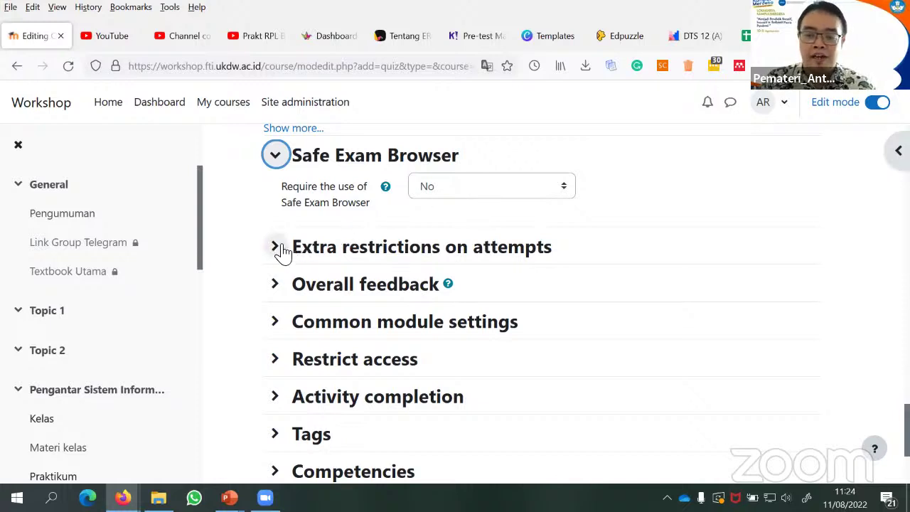
Set a quiz access password under Extra restrictions on attempts
click(305, 250)
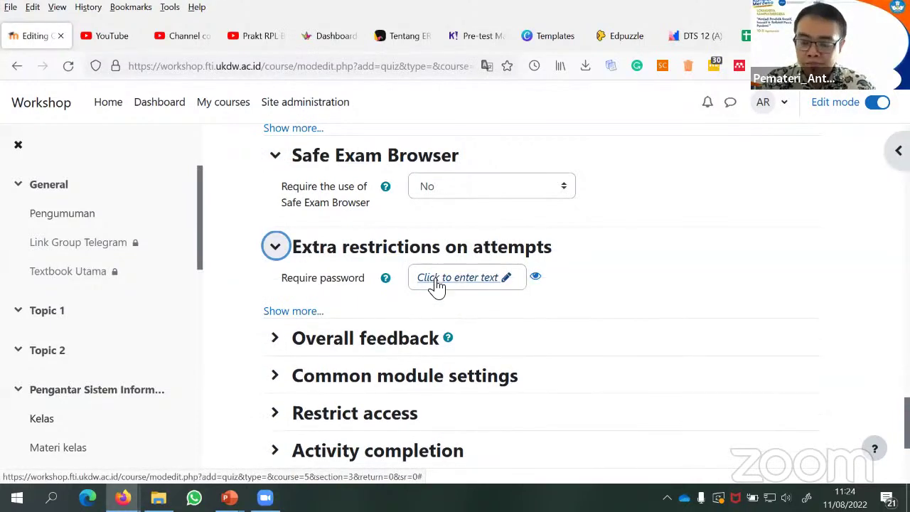
click(461, 283)
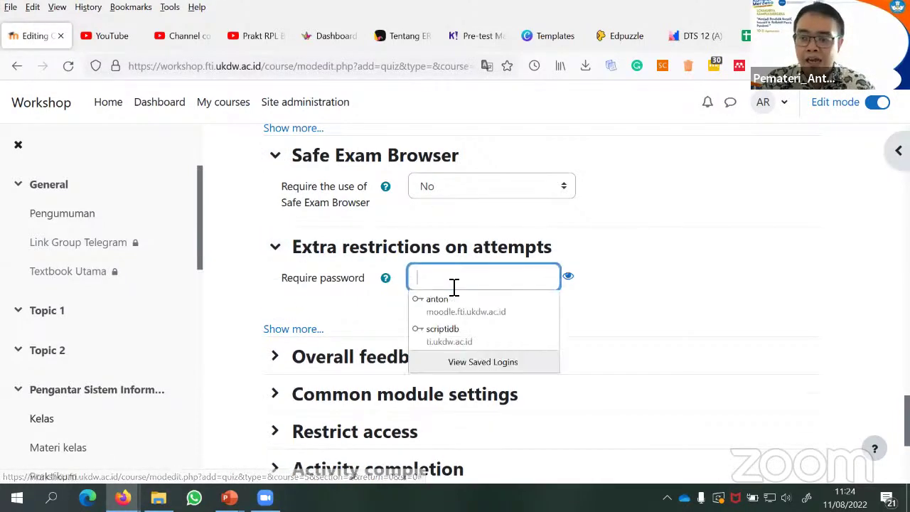
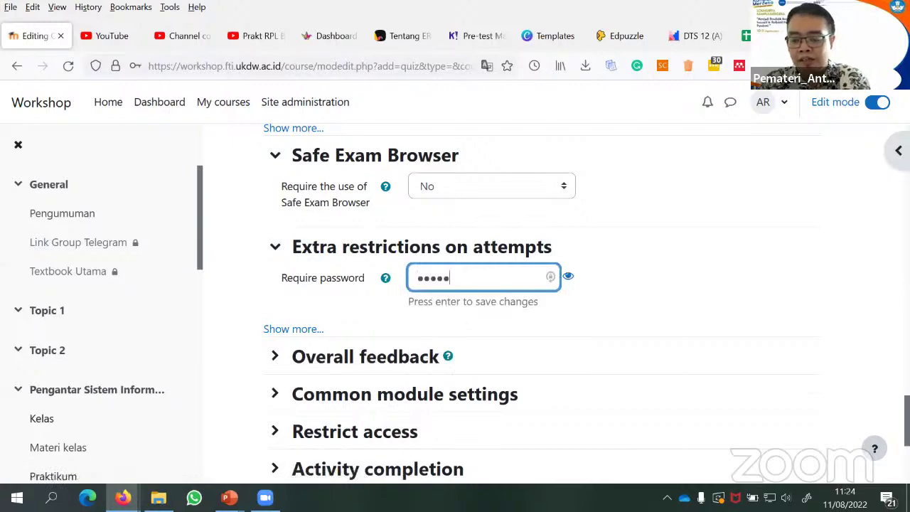
key(Return)
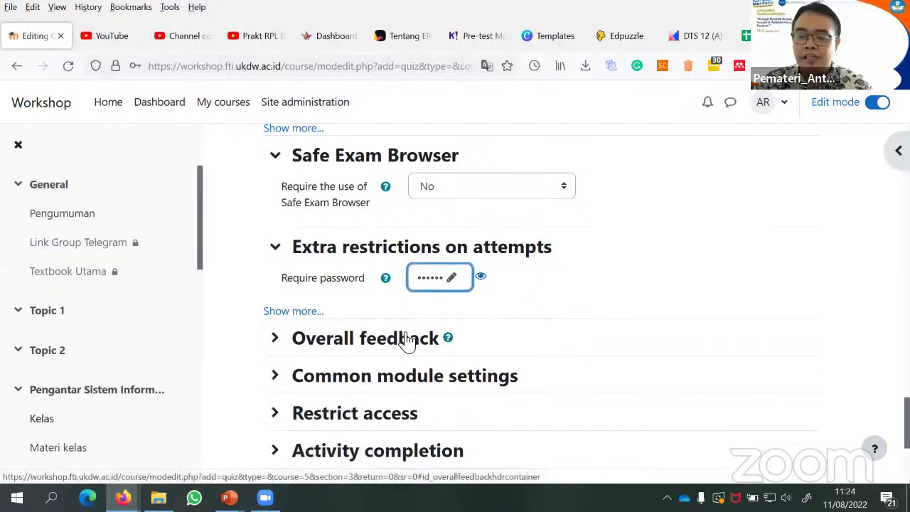
scroll(266, 294, down, 3)
scroll(333, 248, up, 2)
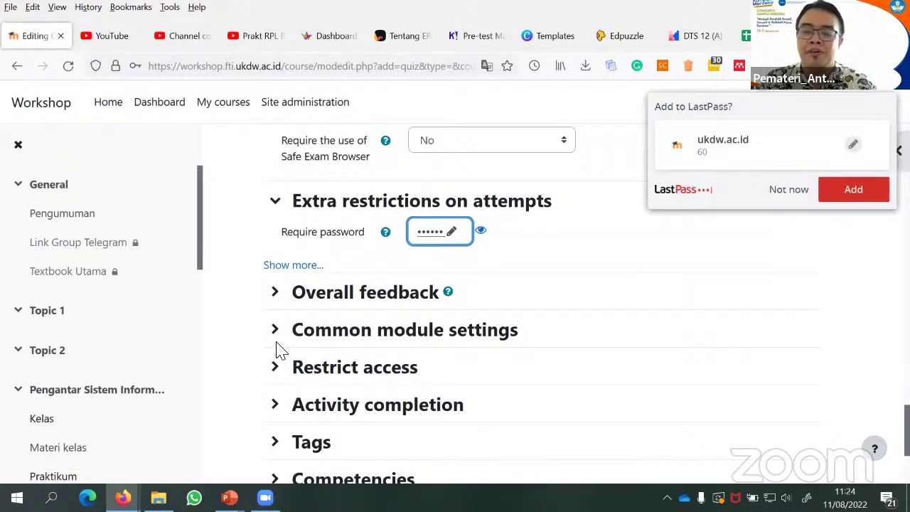
scroll(280, 371, down, 1)
scroll(398, 345, down, 1)
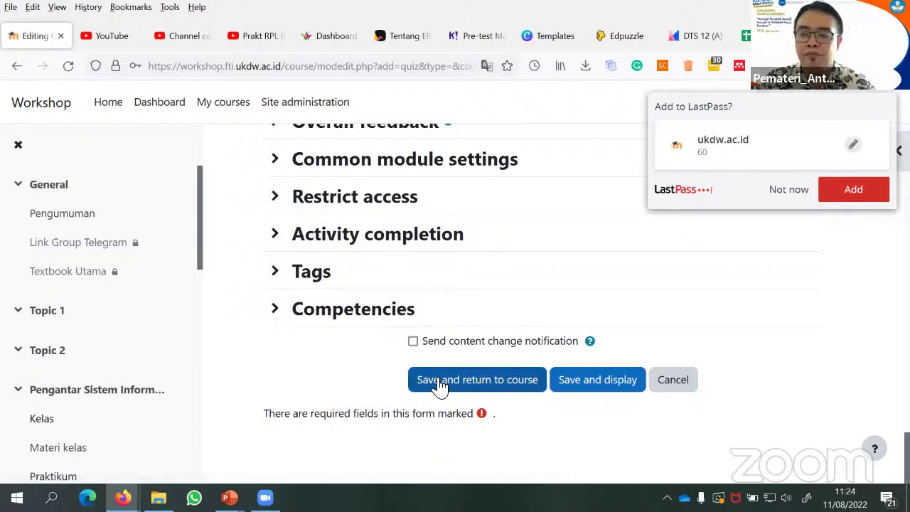
Save the quiz, decline the browser's password-saving prompt, and open PR 1
click(473, 379)
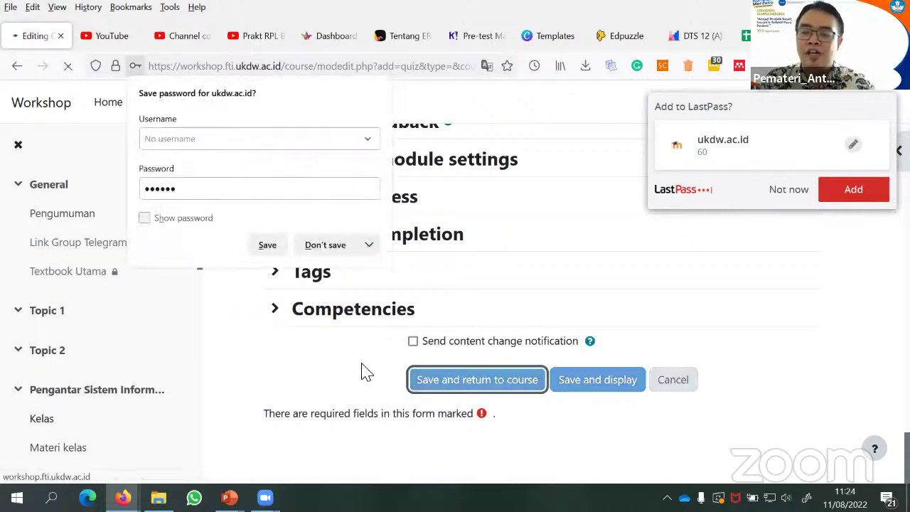
click(331, 248)
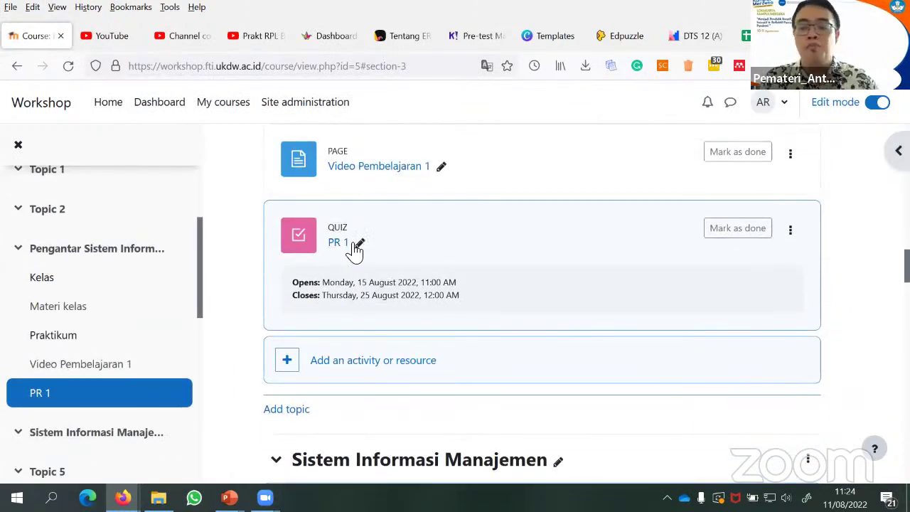
click(338, 243)
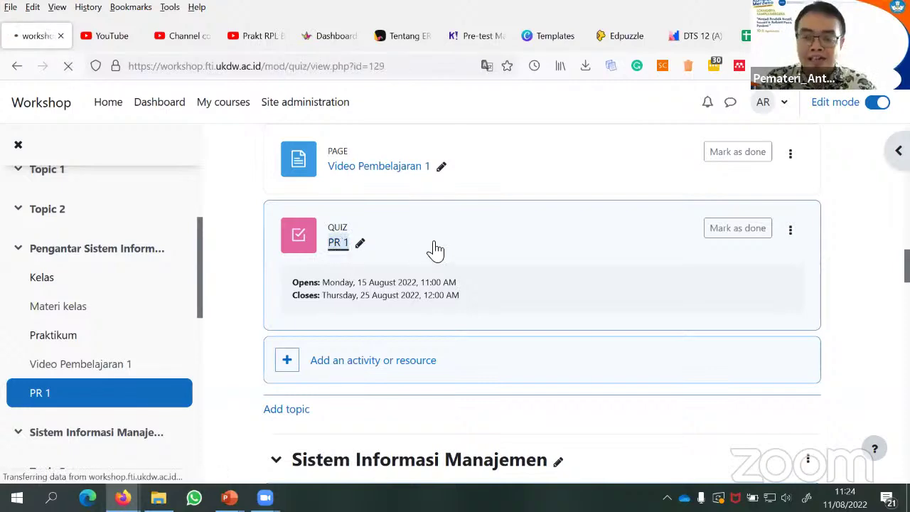
scroll(444, 276, down, 2)
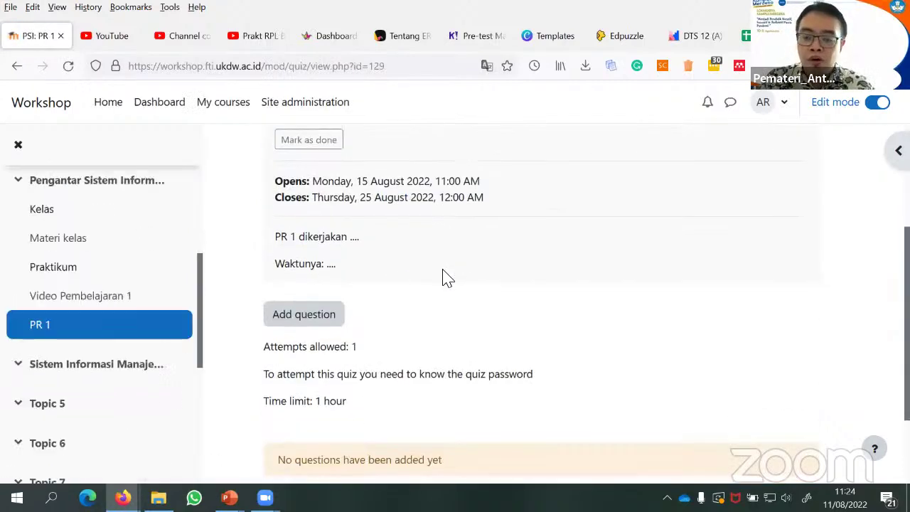
Go to PR 1's empty Questions page and open the Add menu
click(322, 318)
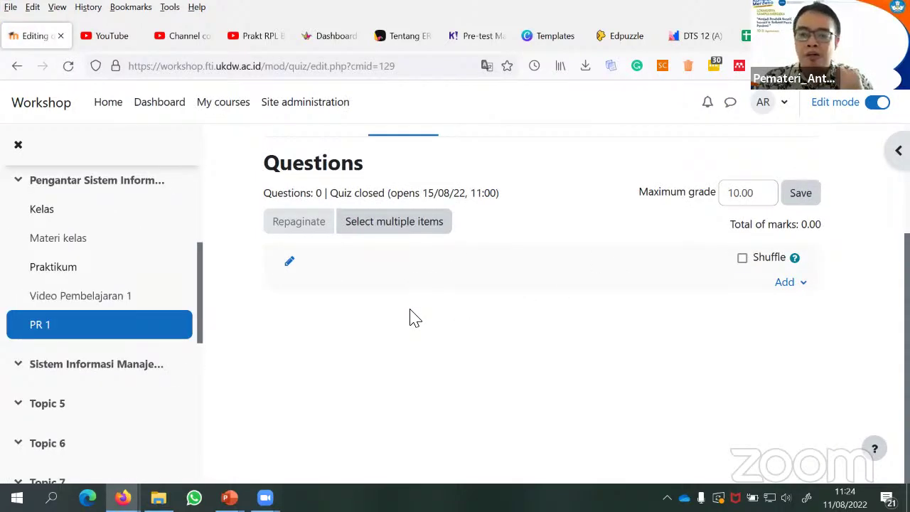
scroll(412, 316, up, 2)
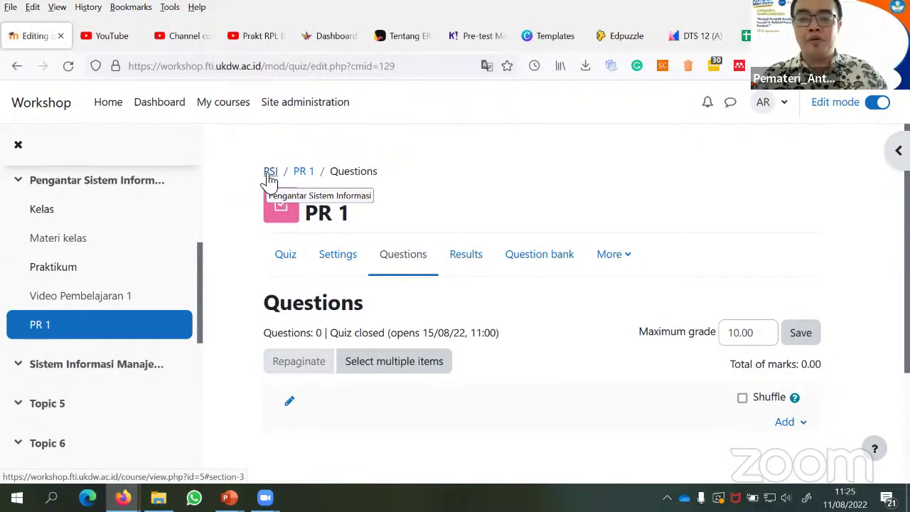
scroll(483, 291, down, 2)
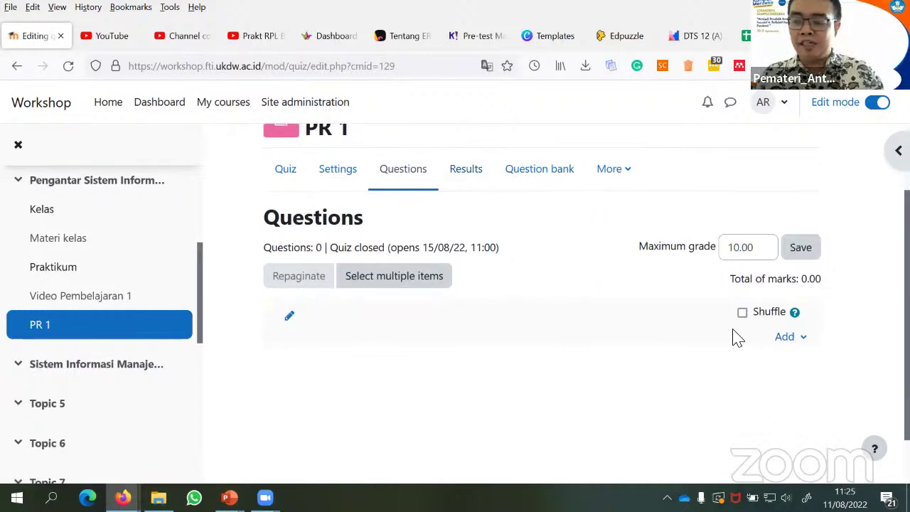
click(801, 340)
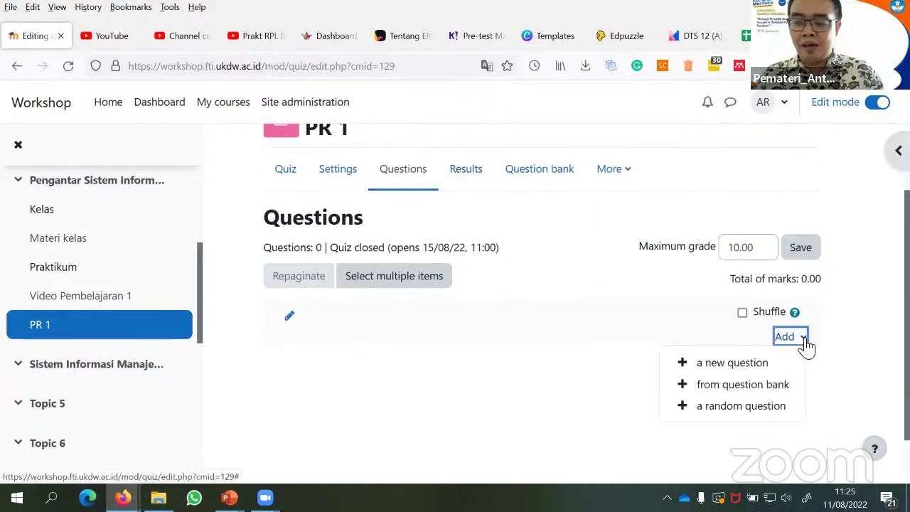
Start a new Multiple choice question in the Default for PSI category
click(725, 368)
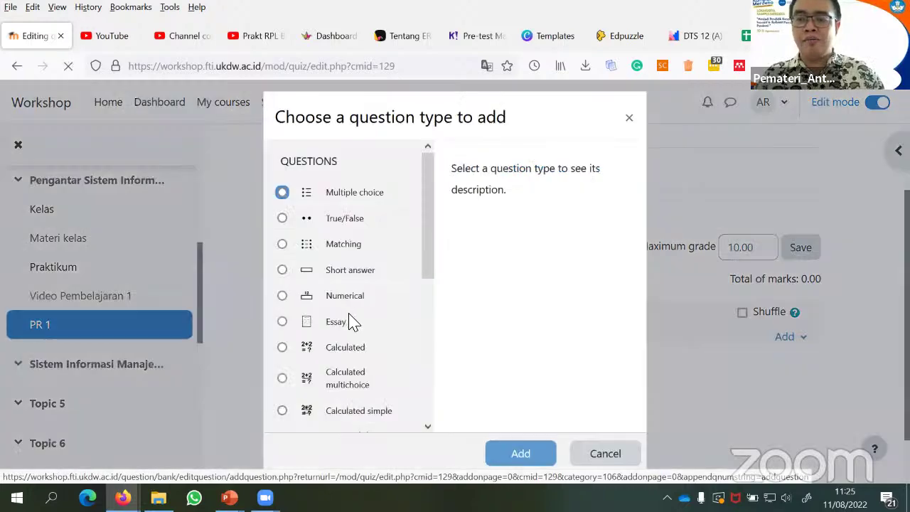
click(352, 193)
click(522, 458)
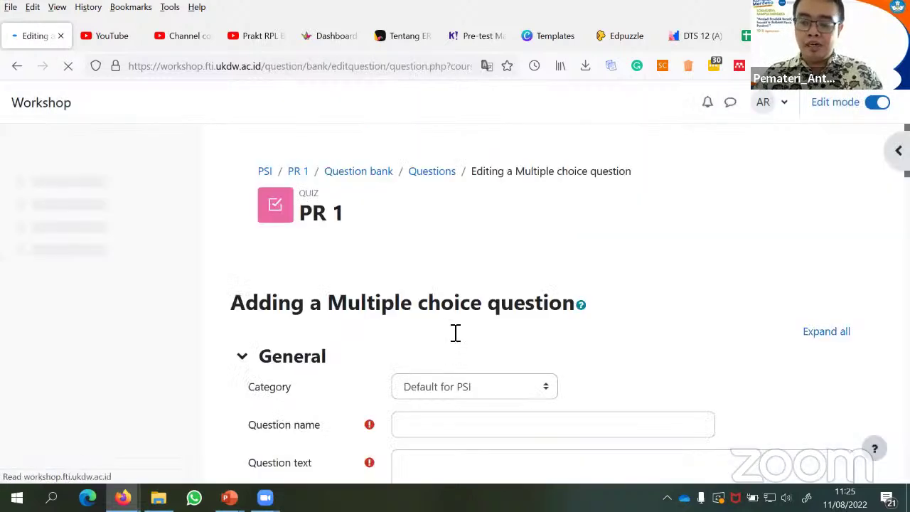
scroll(462, 313, down, 3)
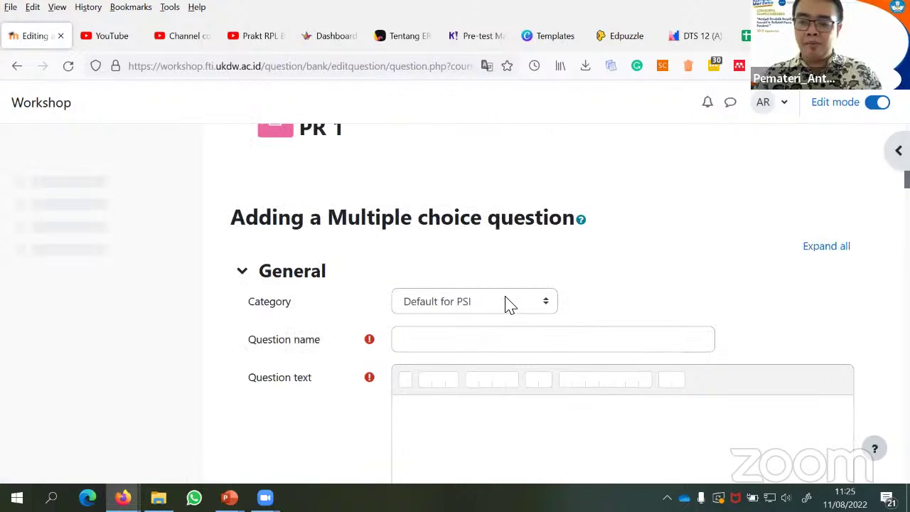
click(506, 304)
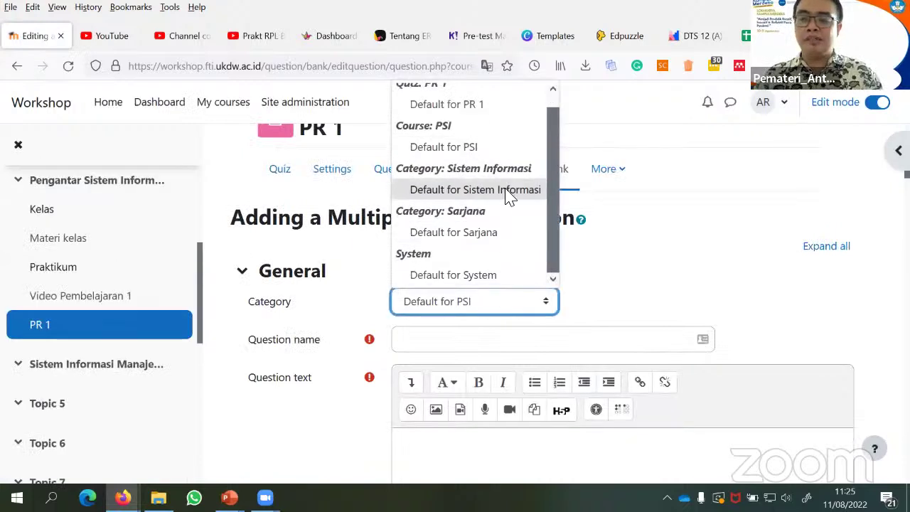
drag(550, 149, 553, 140)
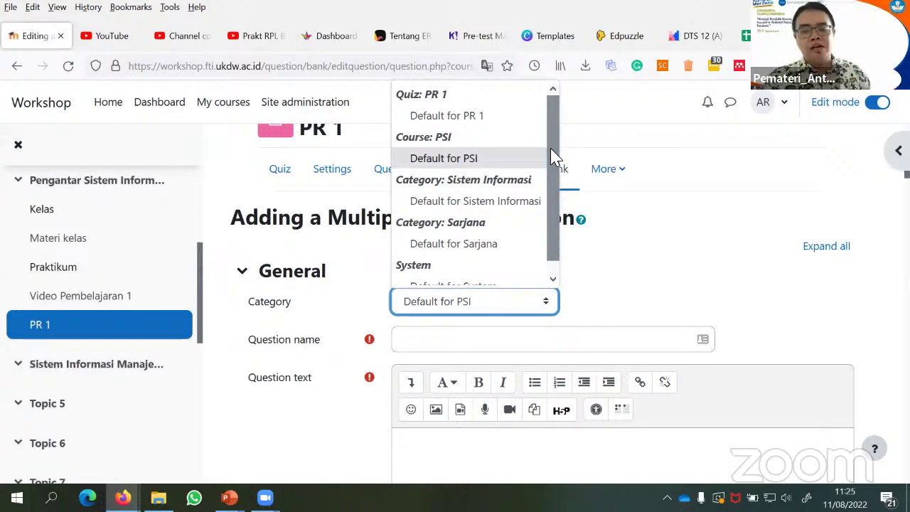
click(640, 251)
Fill in the question text beginning '1+' and select the default mark value
click(518, 345)
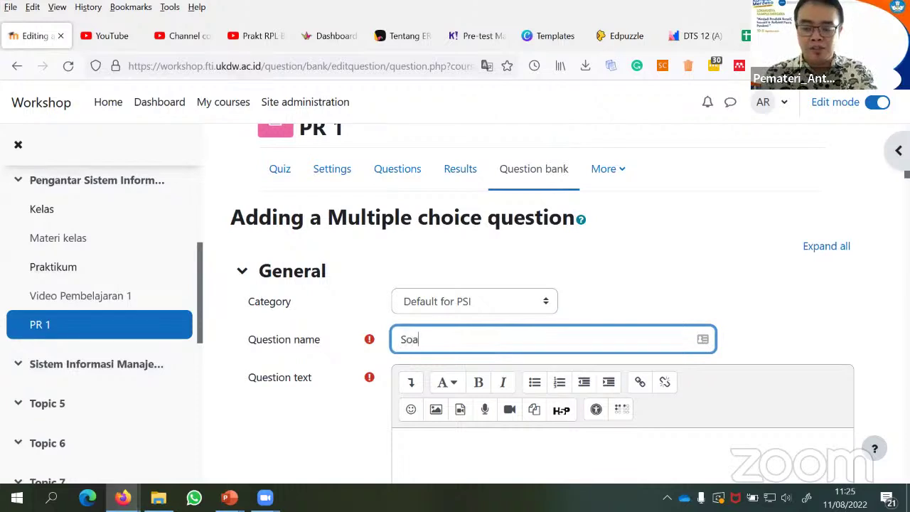
scroll(512, 362, down, 2)
click(519, 345)
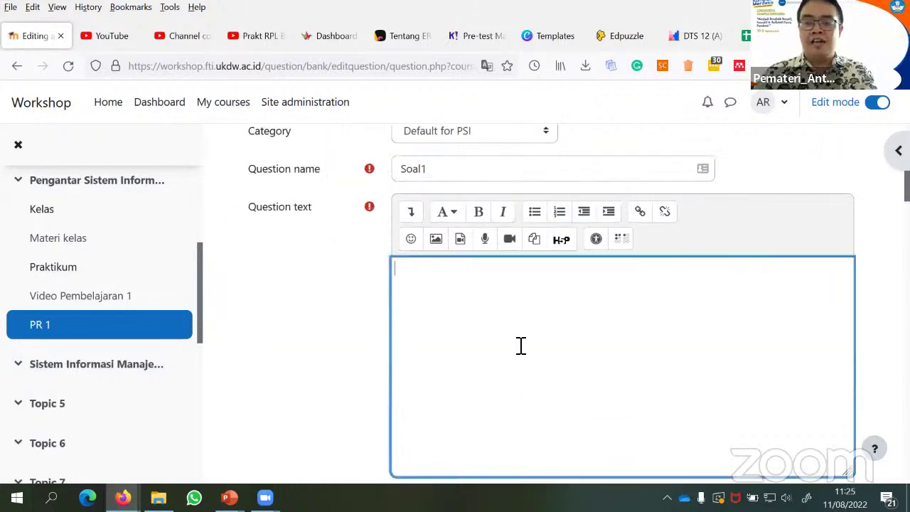
text(1+1 =)
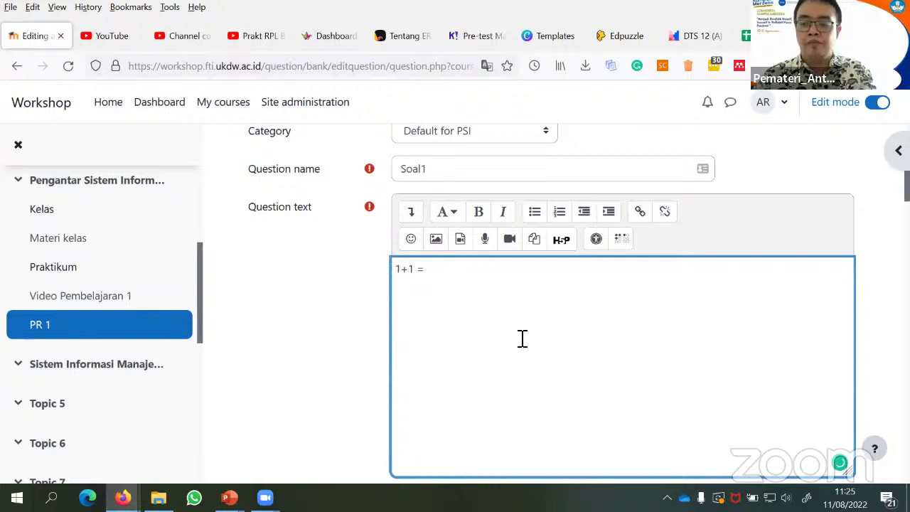
scroll(521, 338, down, 3)
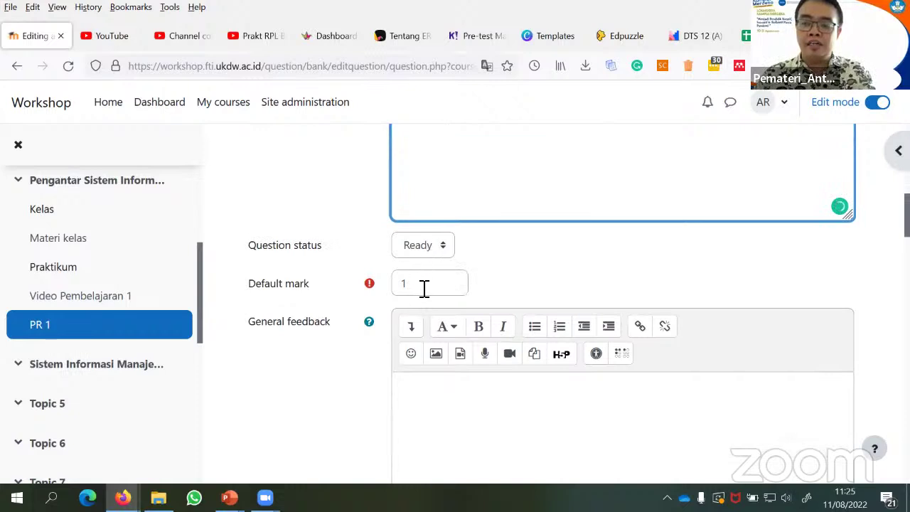
scroll(429, 288, down, 1)
double_click(432, 198)
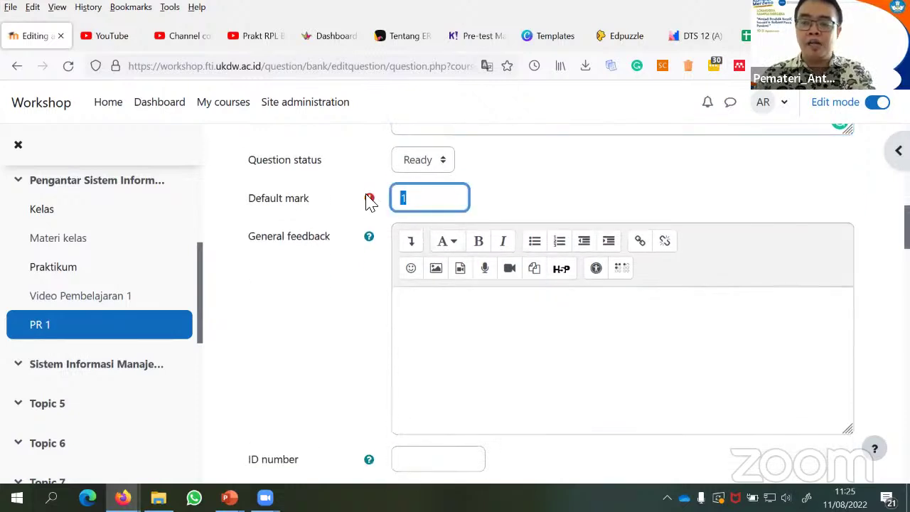
Write the general feedback 'Masa 1+1 ga tau?', correcting the typo
scroll(441, 327, down, 1)
scroll(441, 327, down, 2)
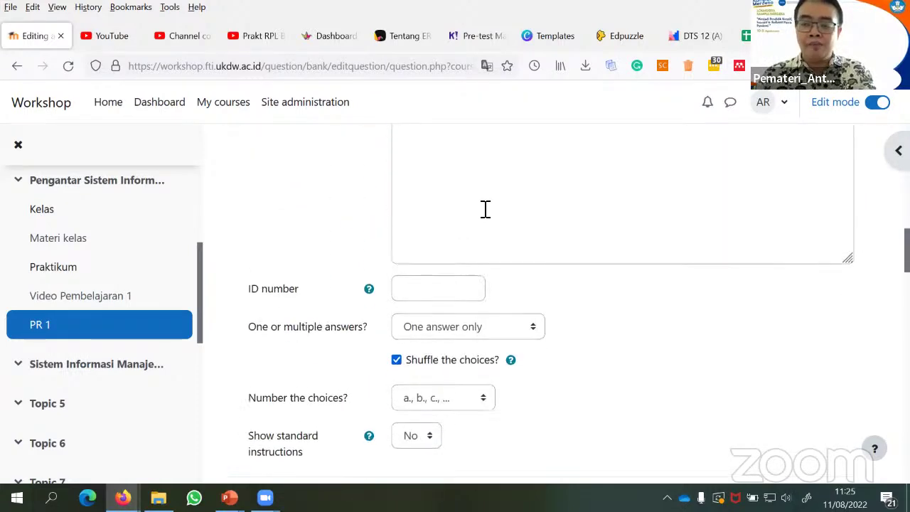
click(486, 209)
scroll(485, 209, up, 2)
text(Masa 1)
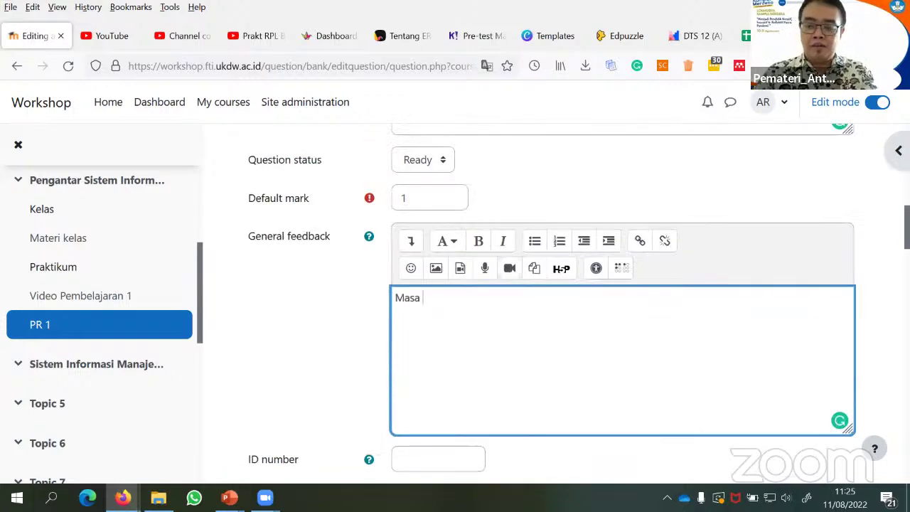
text(+1 ga t)
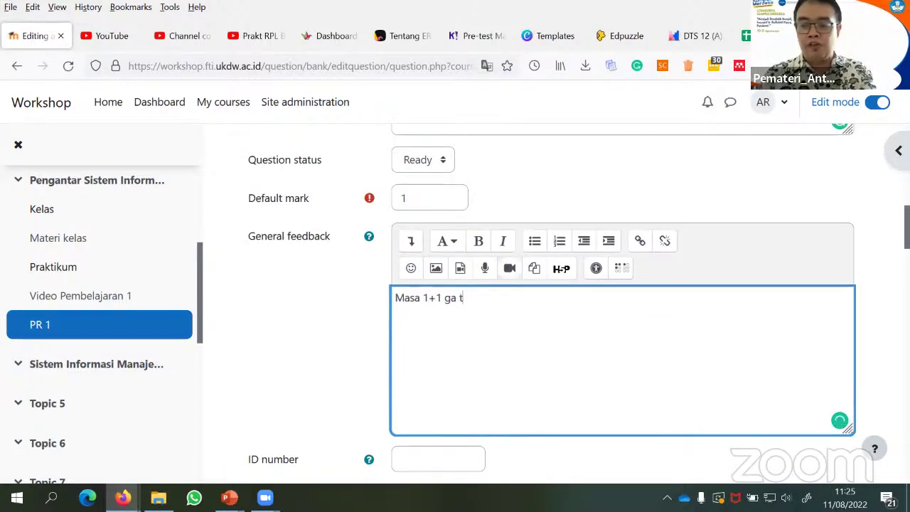
text(ua?)
key(BackSpace)
key(BackSpace)
key(BackSpace)
text(au?)
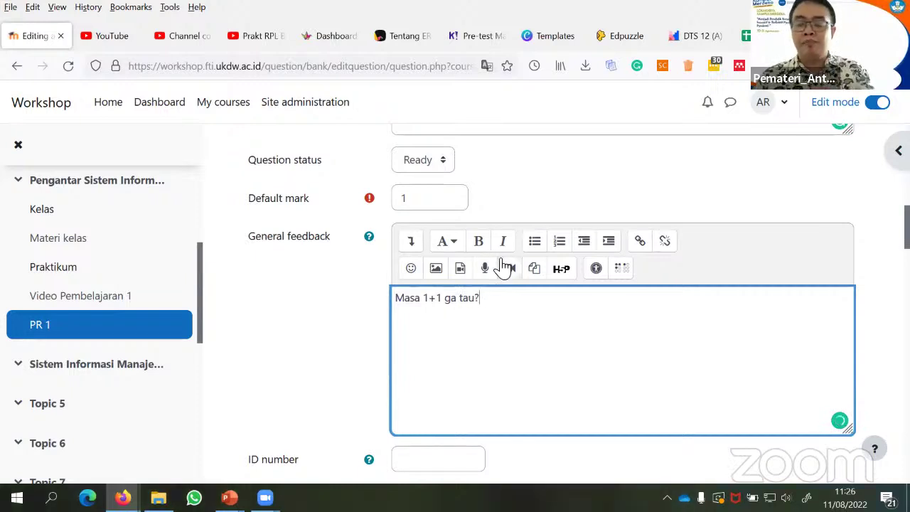
scroll(501, 274, down, 5)
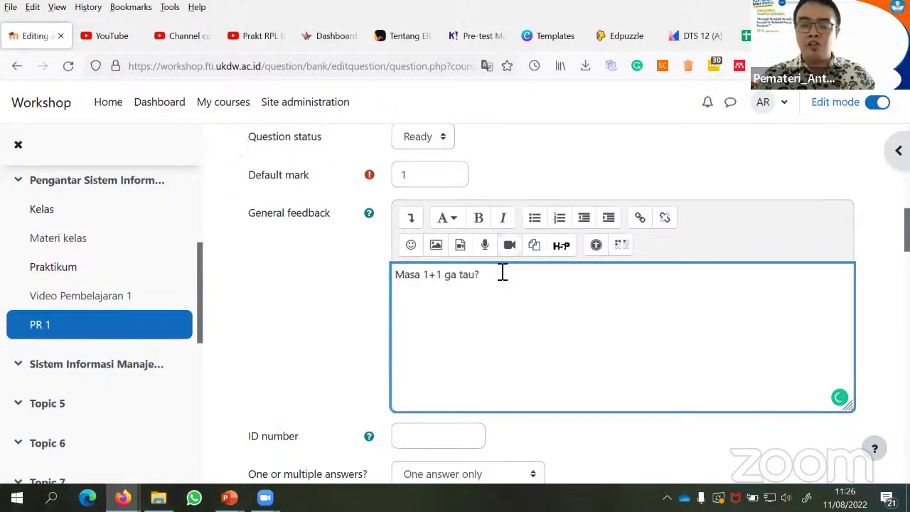
scroll(459, 310, down, 3)
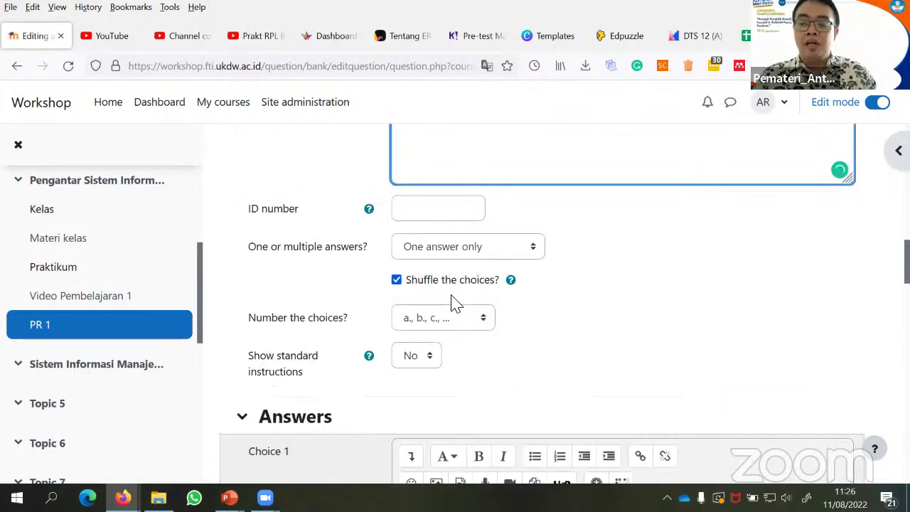
Keep the question one-answer-only with a., b., c. choice numbering
click(466, 245)
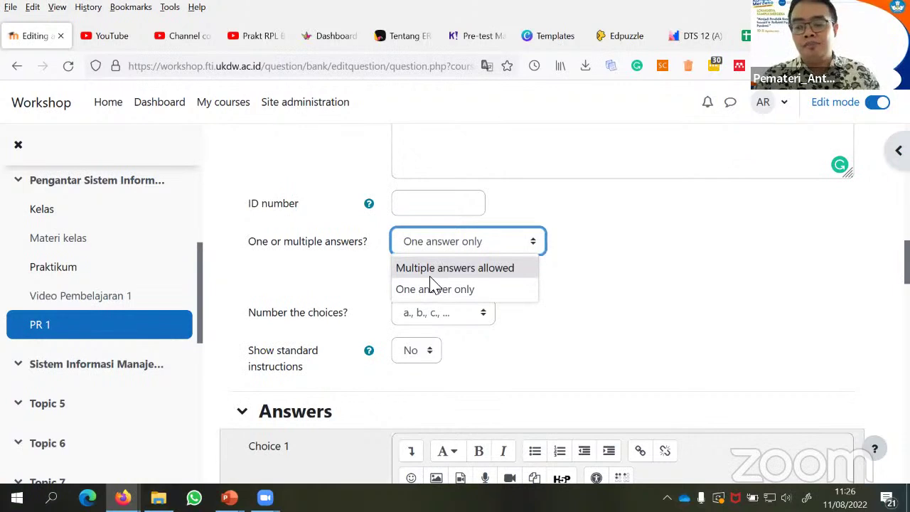
click(421, 287)
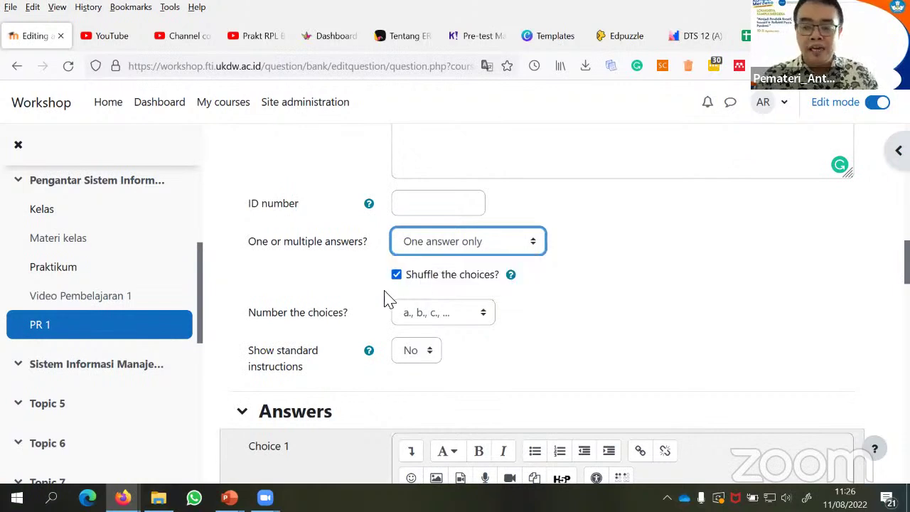
scroll(398, 292, down, 3)
click(459, 145)
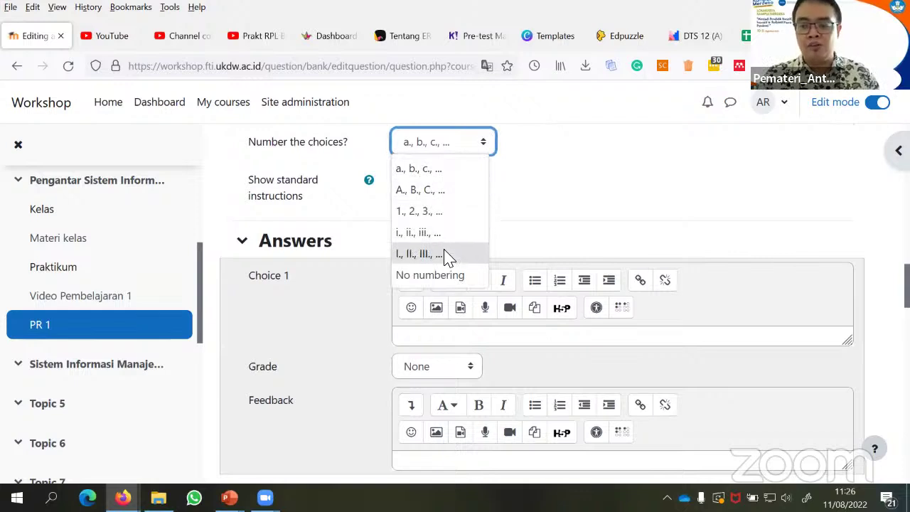
click(529, 233)
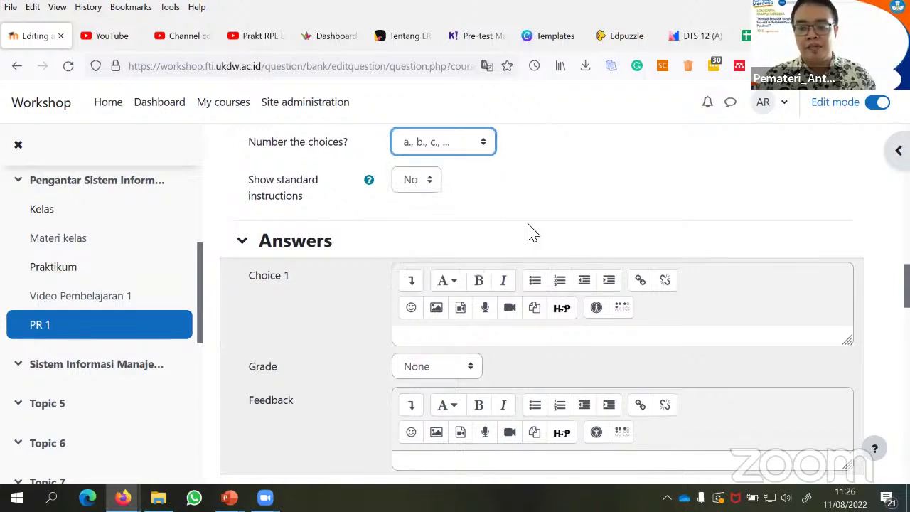
Enter Choice 1 as '2' with a 100% grade
click(432, 332)
text(2)
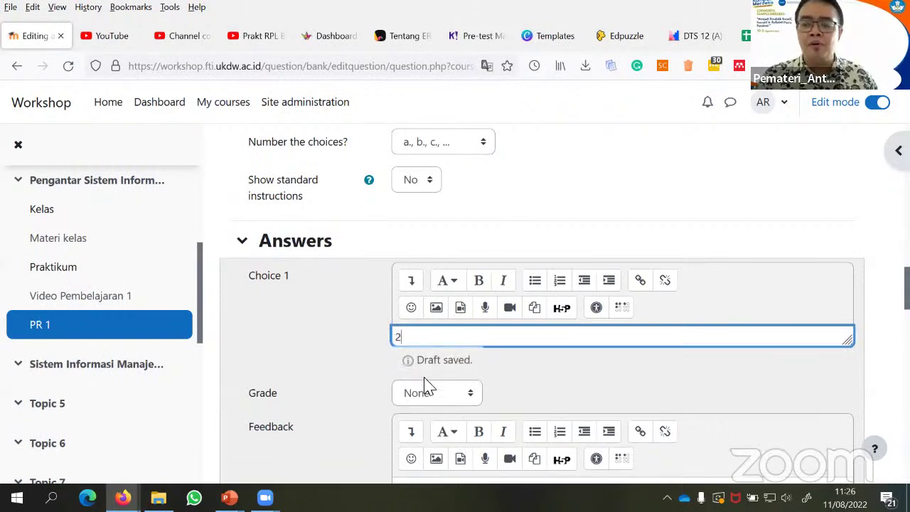
click(429, 391)
click(437, 106)
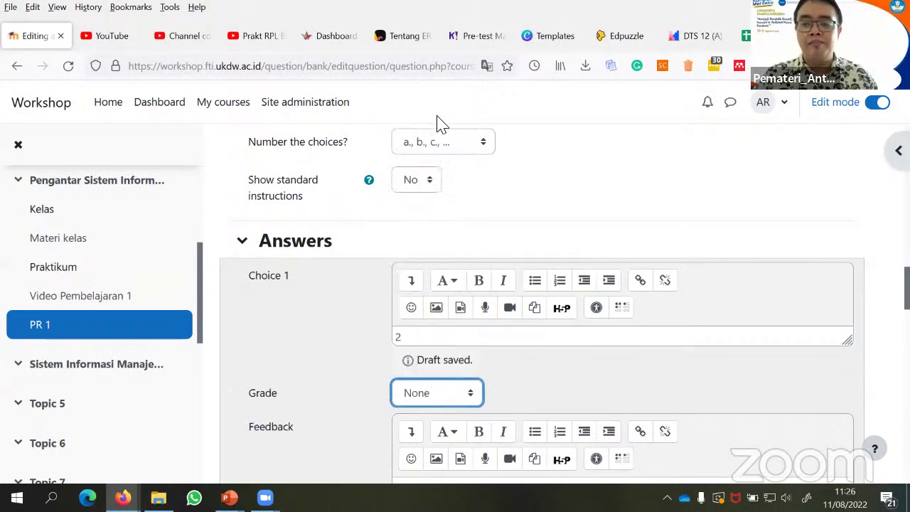
double_click(433, 337)
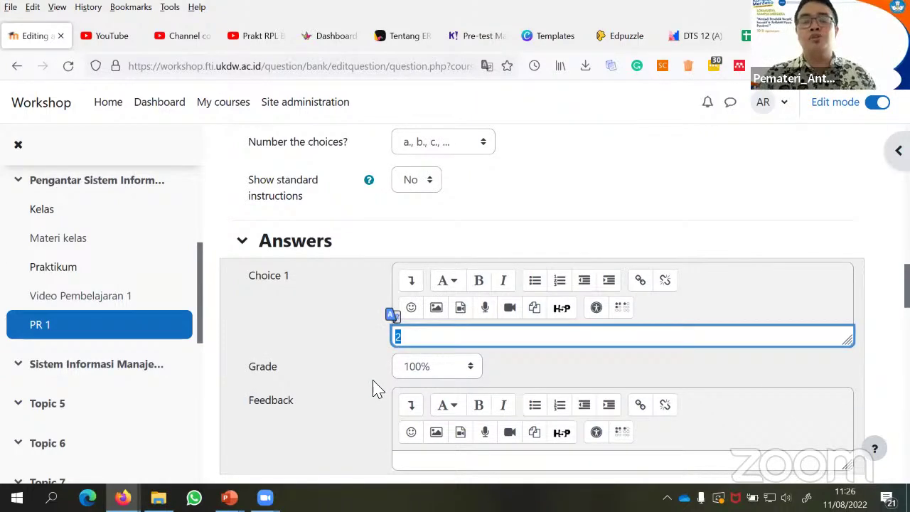
scroll(377, 389, down, 2)
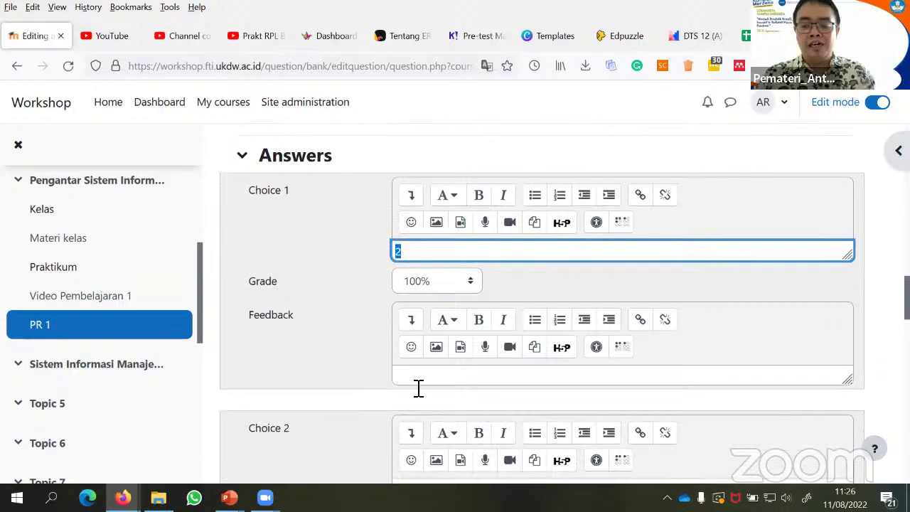
click(368, 386)
scroll(376, 373, down, 2)
Enter answer choices 3, 4, 5 and 6
click(418, 400)
text(3)
scroll(361, 385, down, 7)
scroll(419, 356, down, 1)
click(425, 301)
text(4)
scroll(370, 370, down, 4)
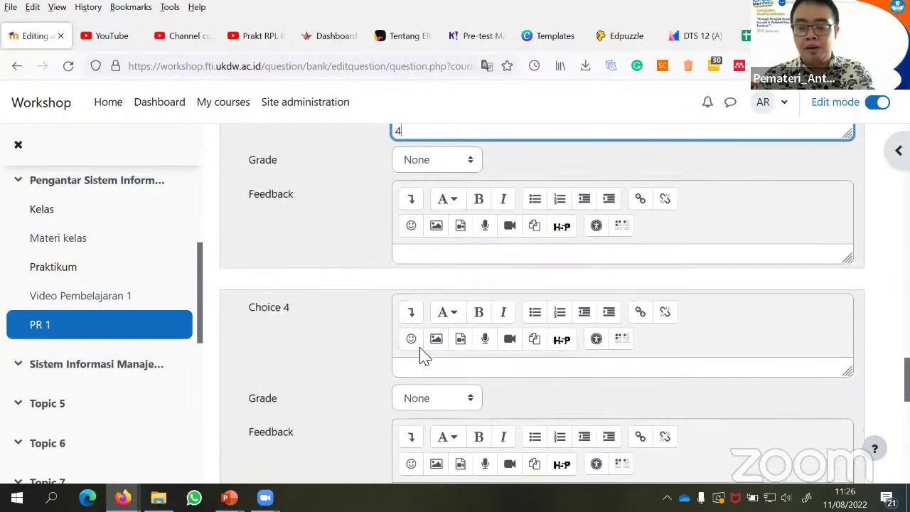
click(424, 373)
text(5)
scroll(355, 356, down, 2)
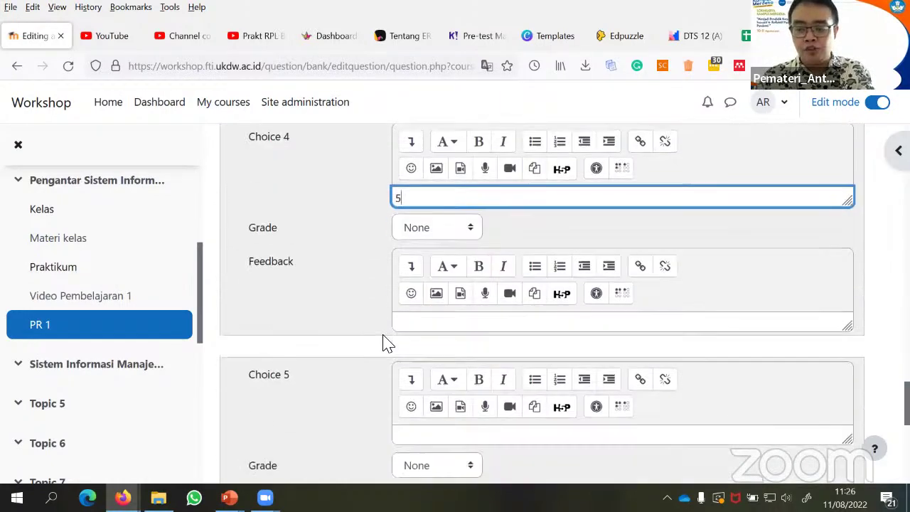
scroll(398, 343, down, 2)
click(427, 348)
text(6)
scroll(424, 320, down, 4)
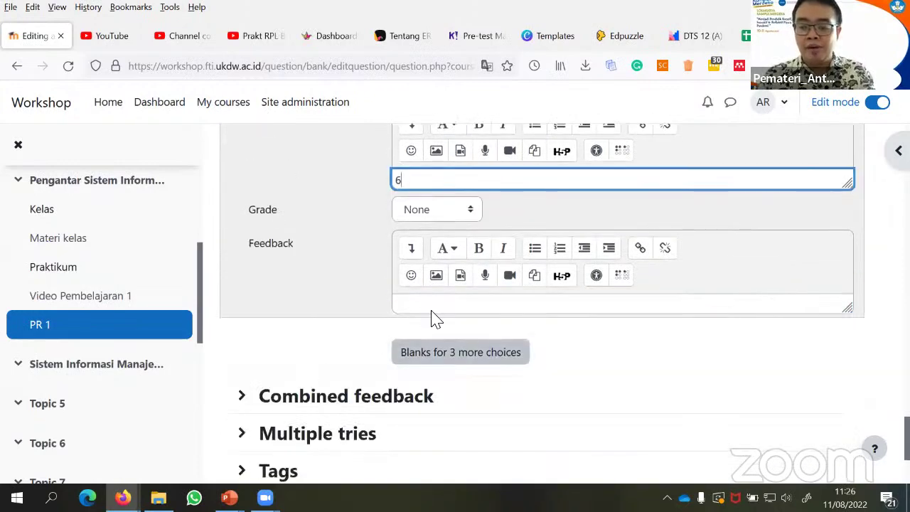
Add blanks for 3 more choices, enter 7 and 8, and save the question
click(424, 348)
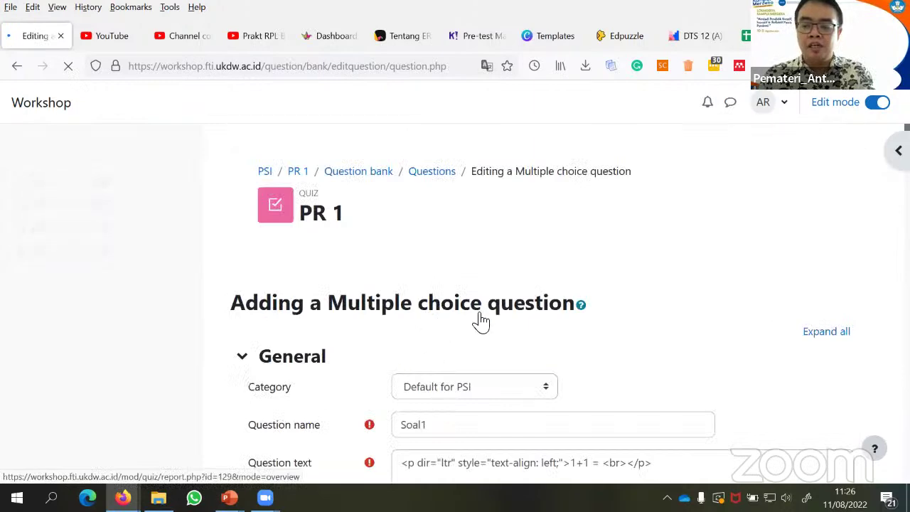
scroll(448, 321, down, 10)
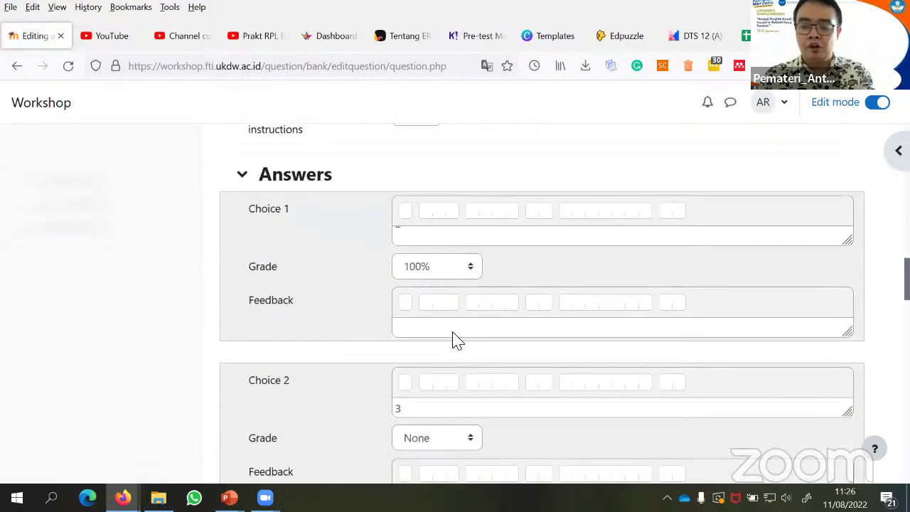
scroll(438, 355, down, 3)
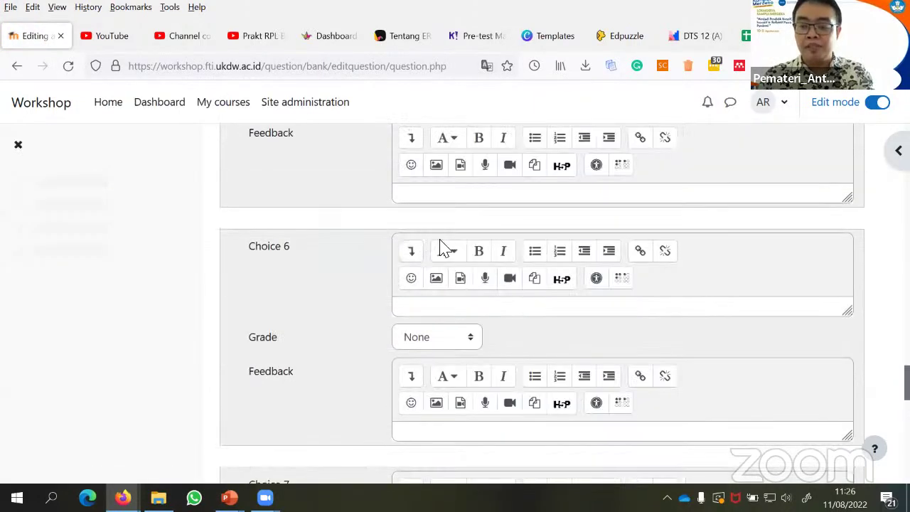
scroll(426, 284, up, 2)
scroll(421, 387, down, 2)
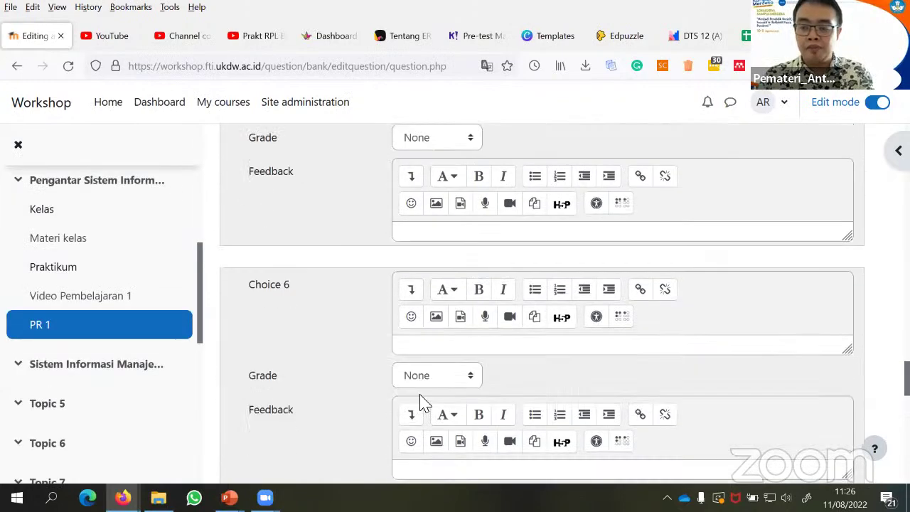
click(445, 307)
text(7)
scroll(455, 366, down, 3)
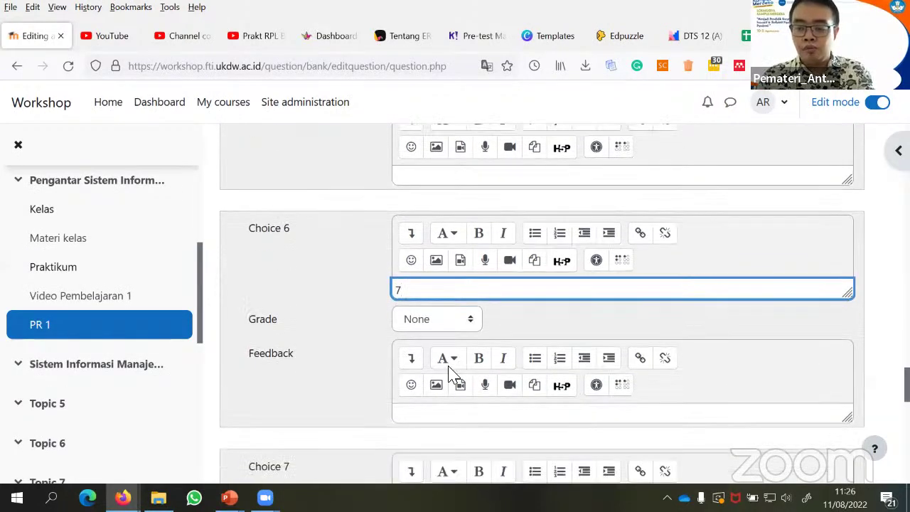
click(423, 376)
text(8)
scroll(430, 367, down, 3)
scroll(432, 357, down, 8)
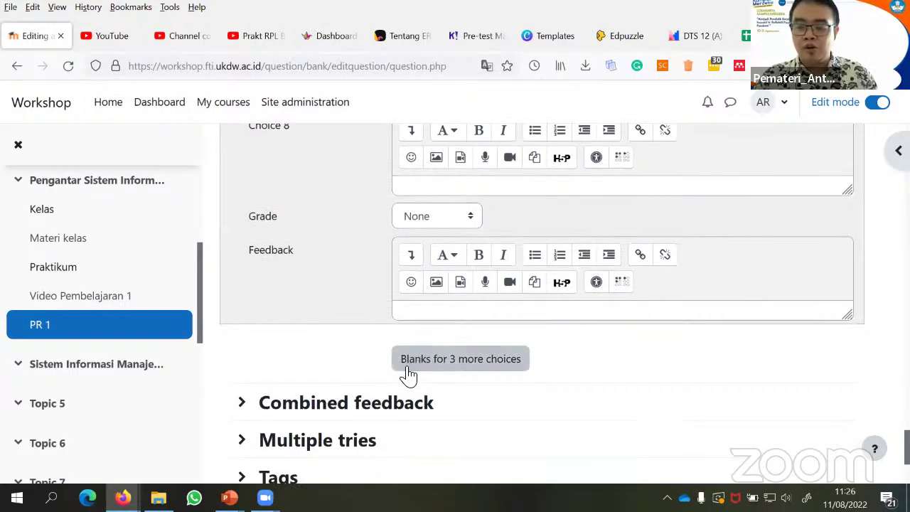
click(432, 388)
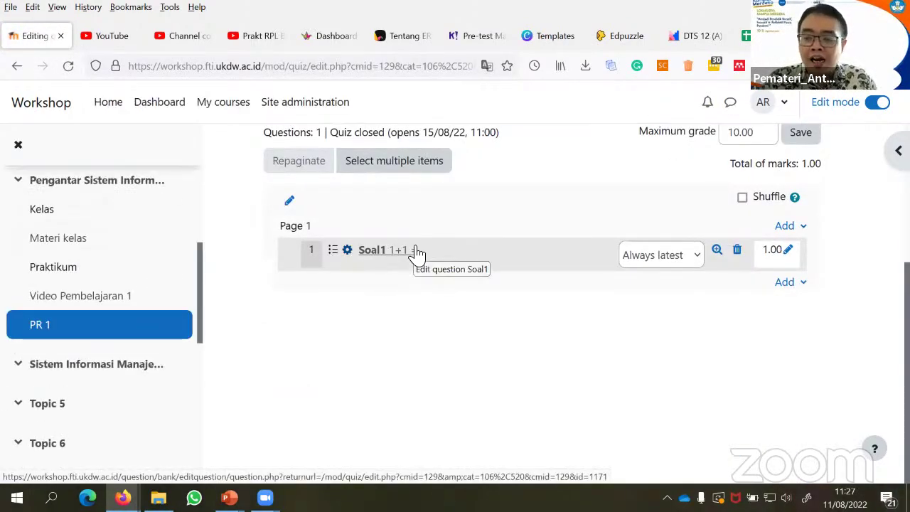
Preview Soal1 with the correct answer 2 filled in, then close the preview
click(717, 250)
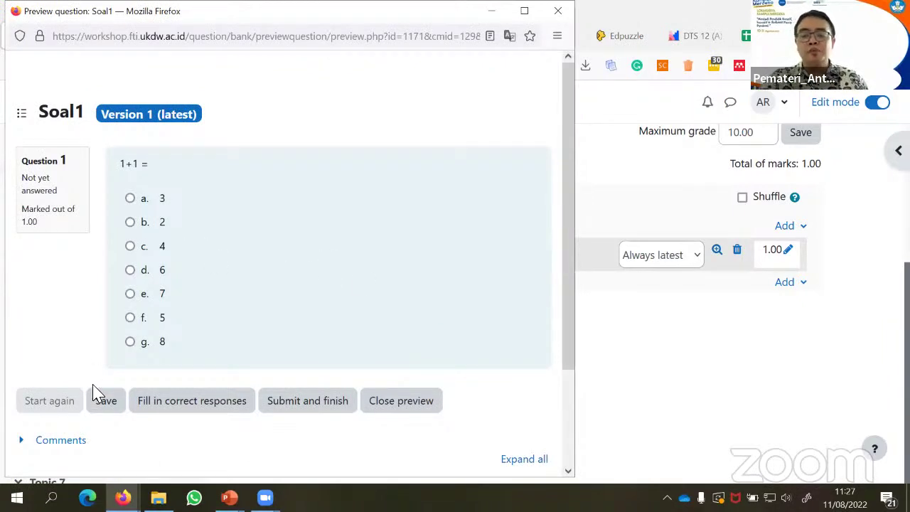
click(183, 408)
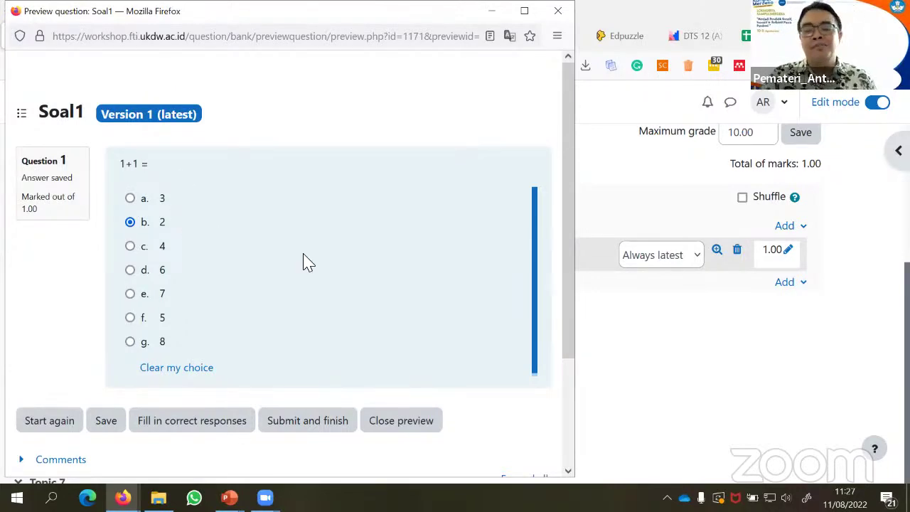
click(401, 421)
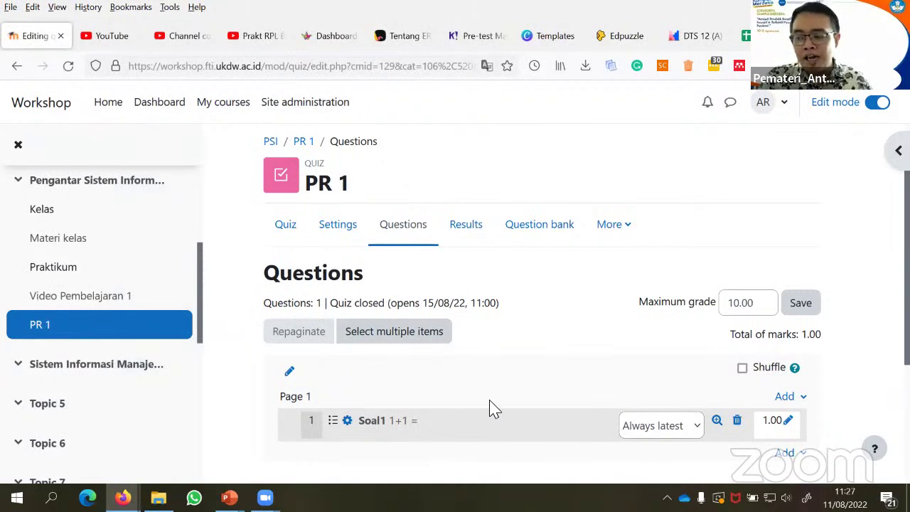
Open the question bank picker, close it without adding, and reopen the Add menu
scroll(475, 380, down, 4)
click(786, 283)
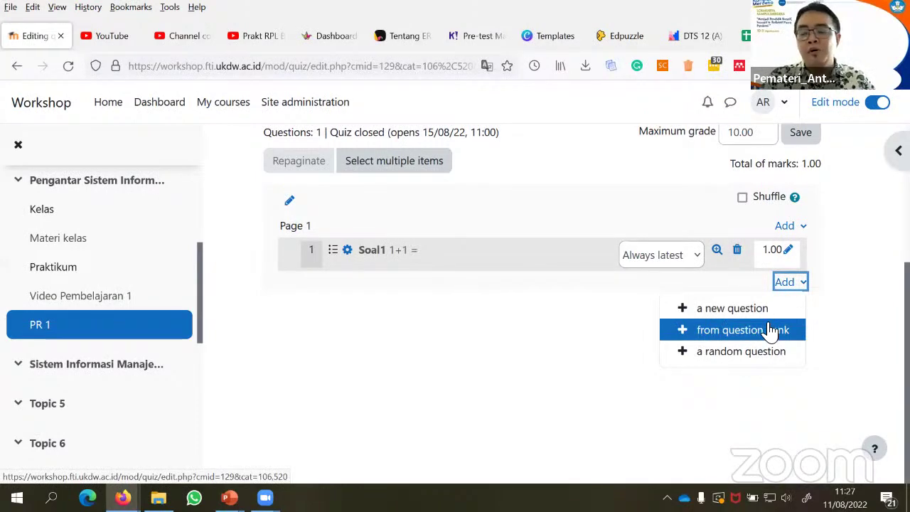
click(771, 330)
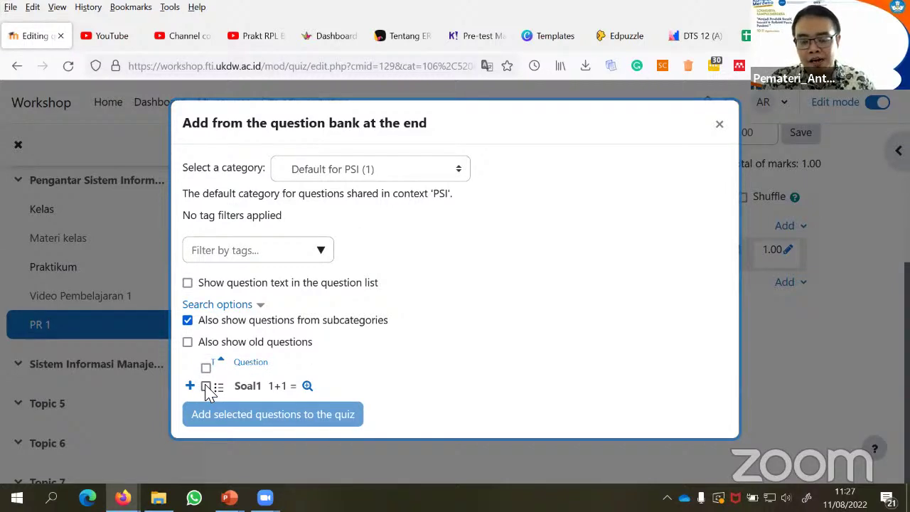
click(718, 125)
click(787, 283)
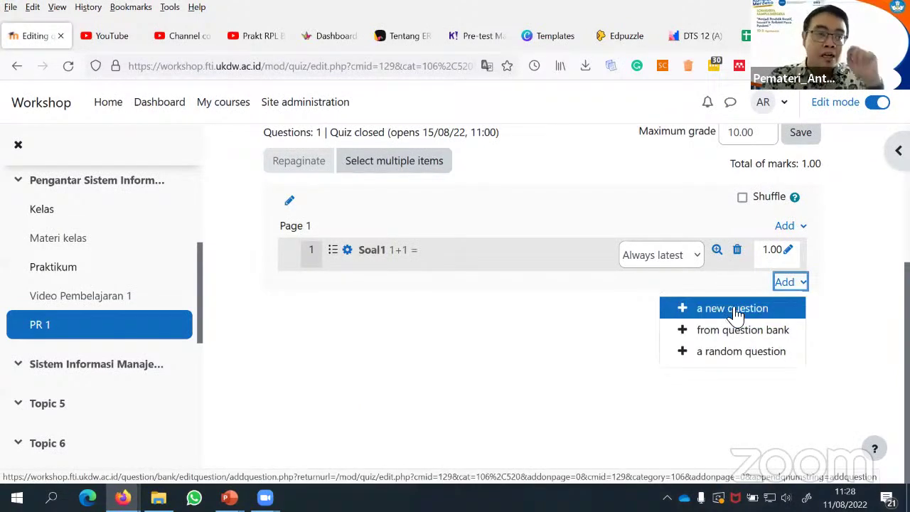
click(748, 356)
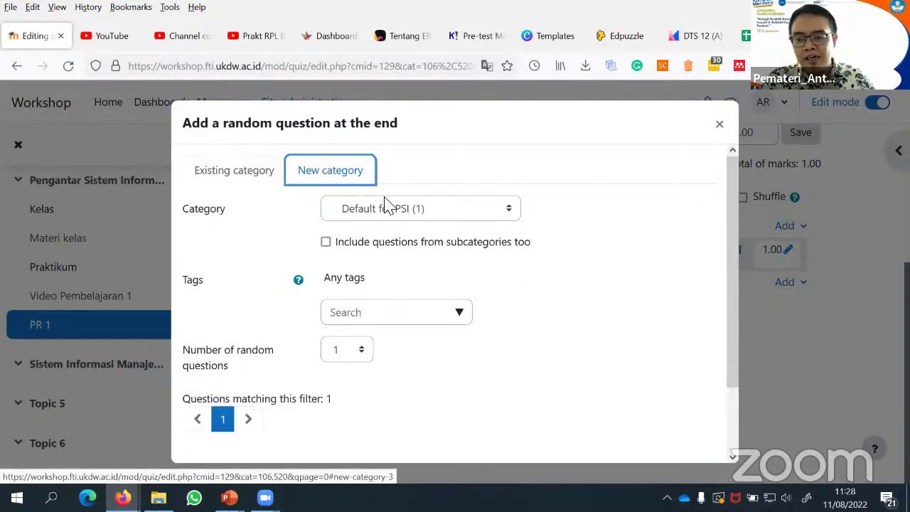
click(406, 214)
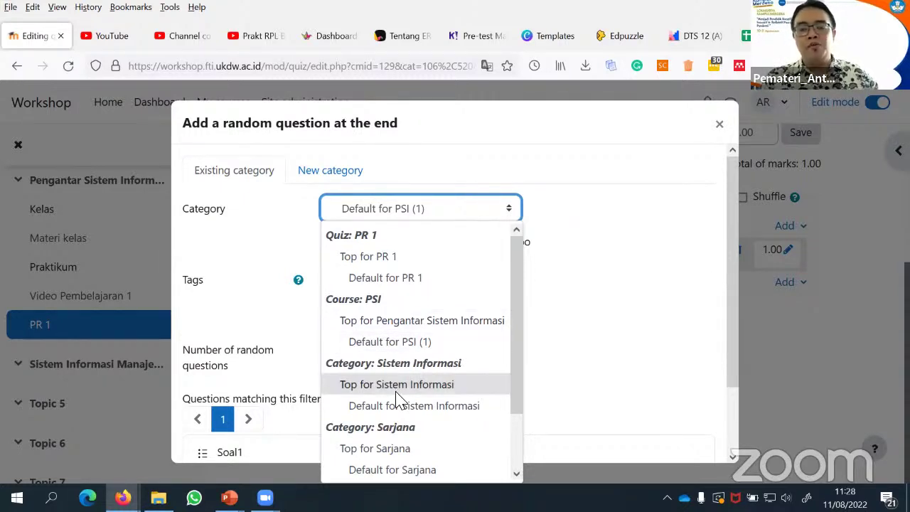
click(418, 353)
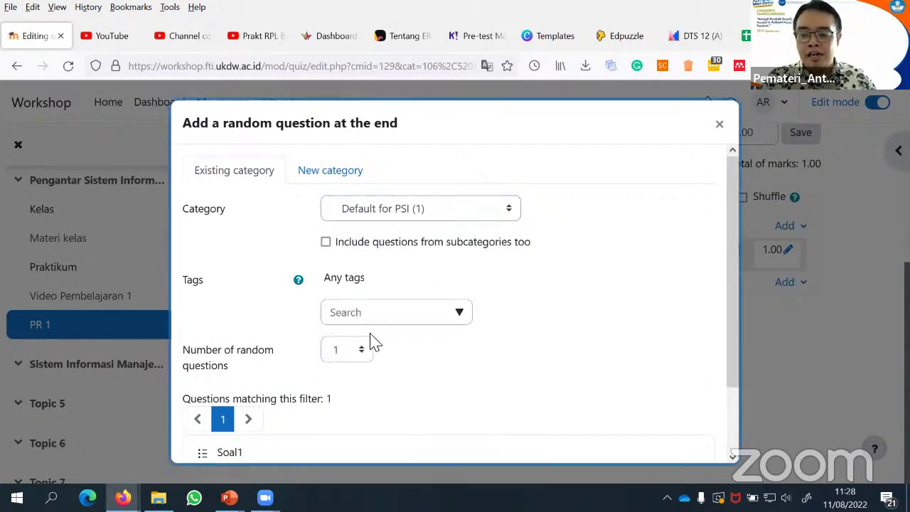
click(345, 354)
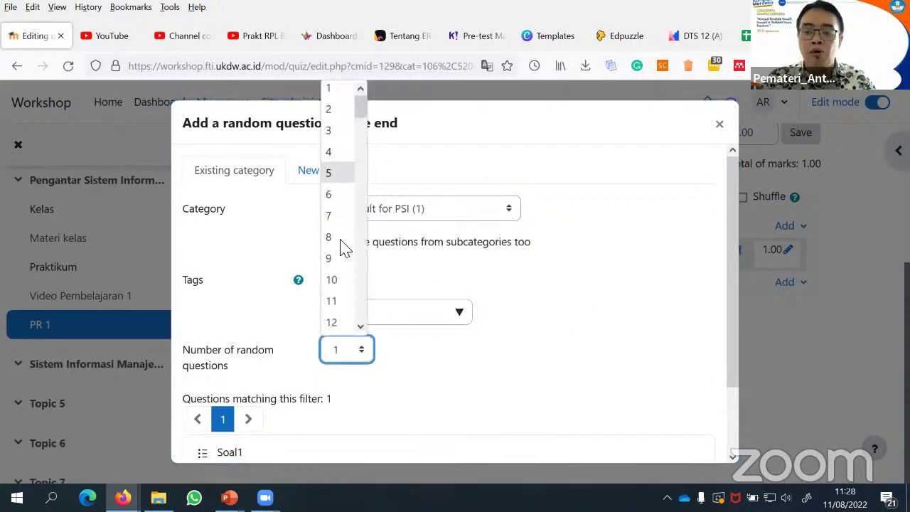
click(341, 282)
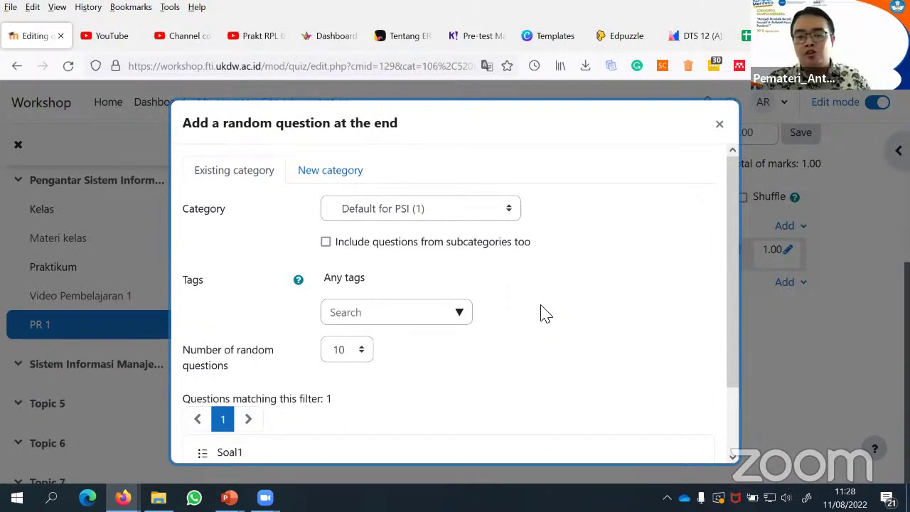
scroll(542, 313, down, 2)
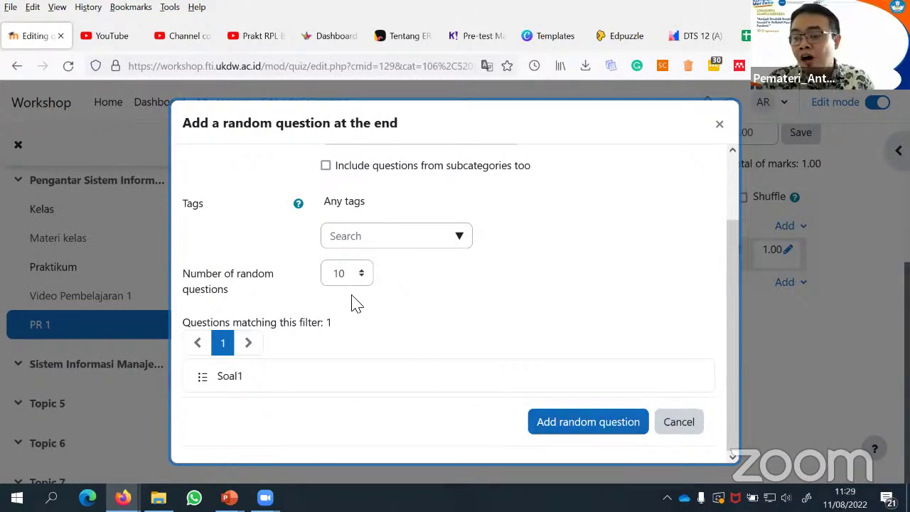
click(675, 426)
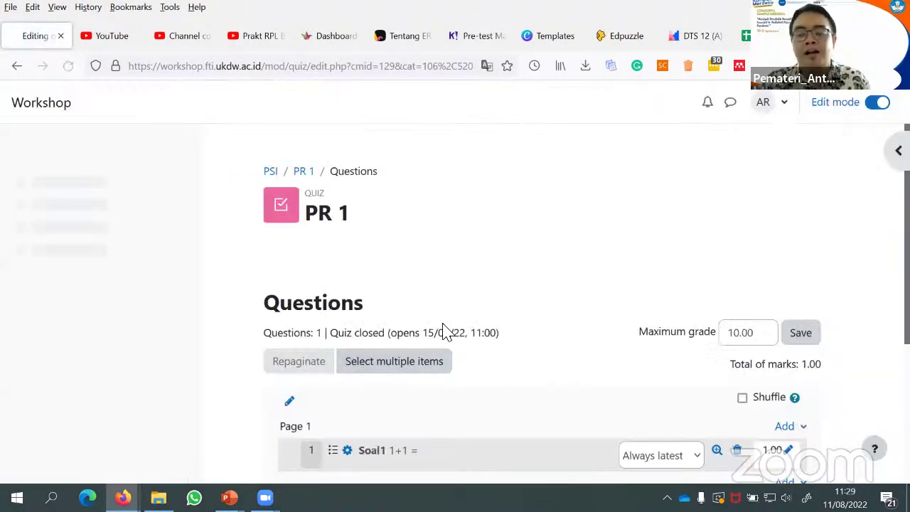
Select the 10.00 maximum grade value, then go to PR 1's quiz page
scroll(444, 327, up, 3)
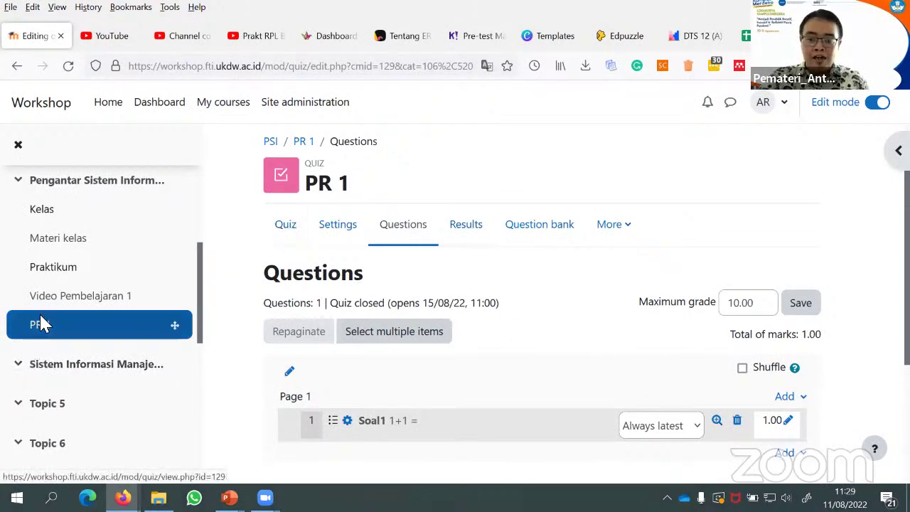
drag(757, 304, 664, 299)
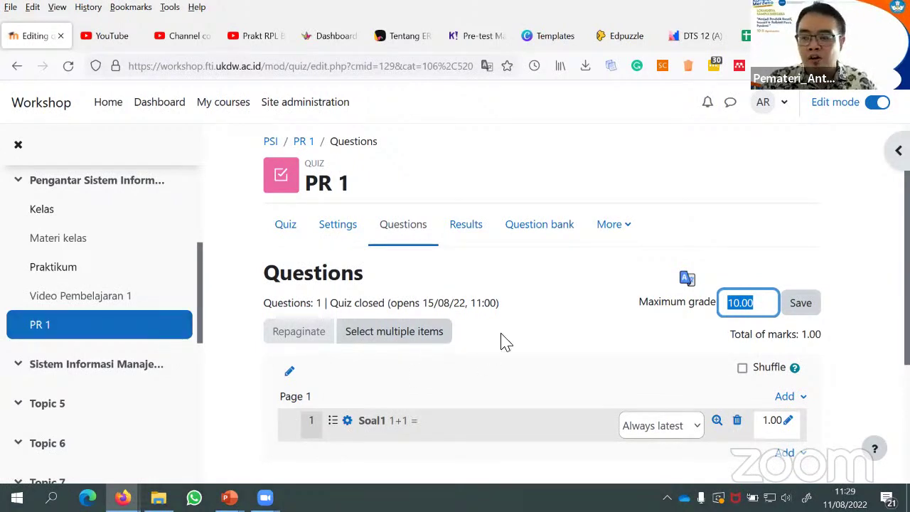
click(29, 334)
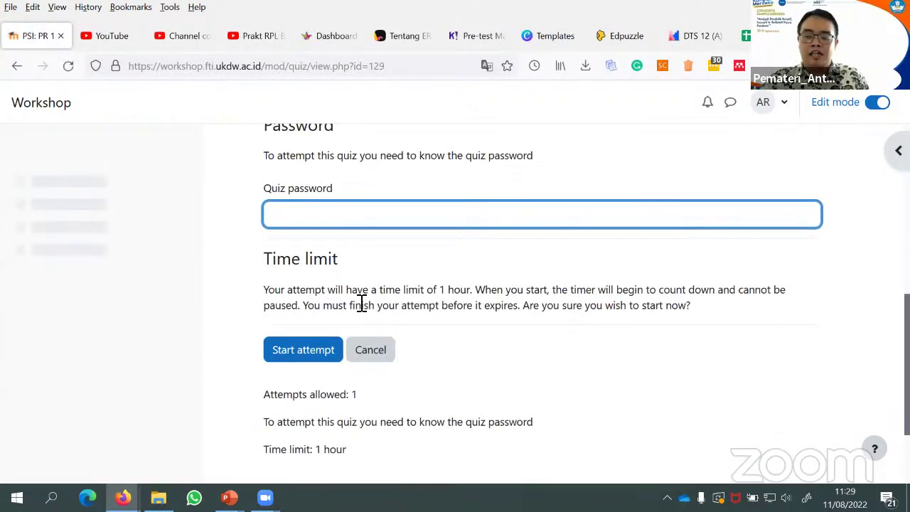
scroll(327, 292, down, 3)
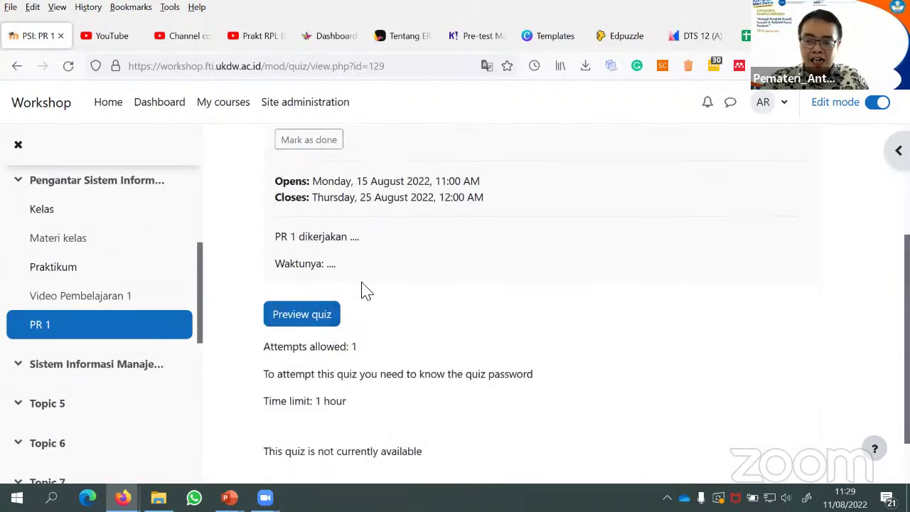
scroll(356, 355, down, 1)
scroll(353, 355, up, 3)
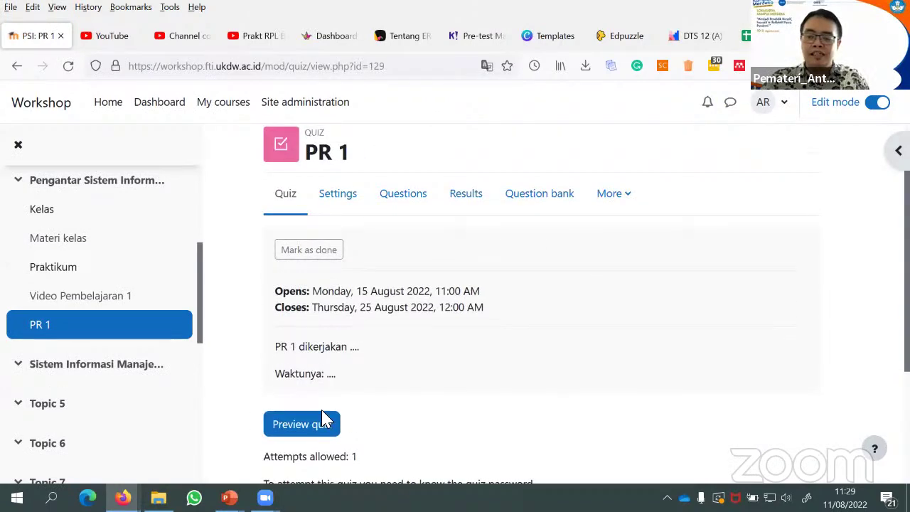
click(309, 426)
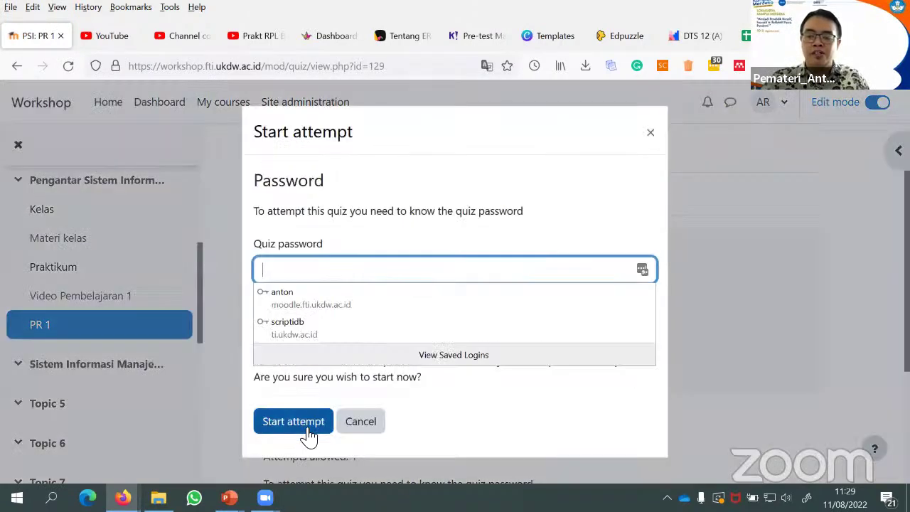
click(267, 268)
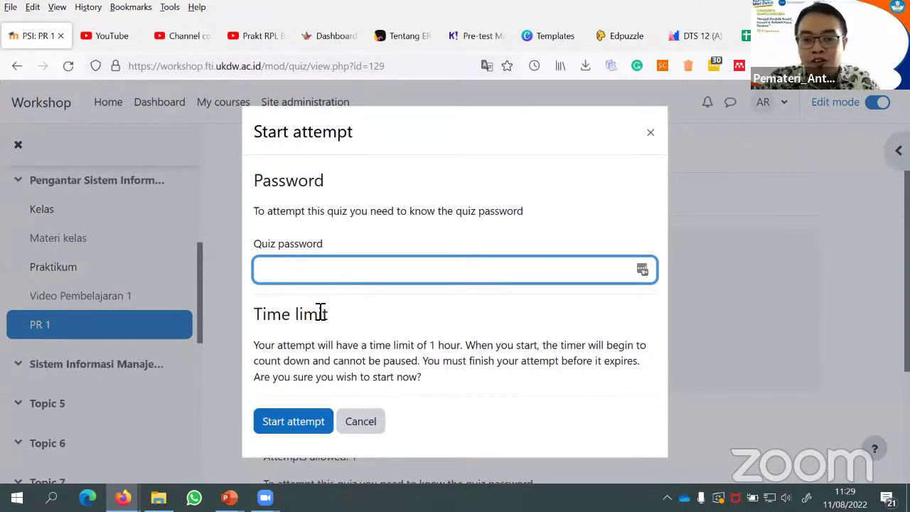
click(364, 427)
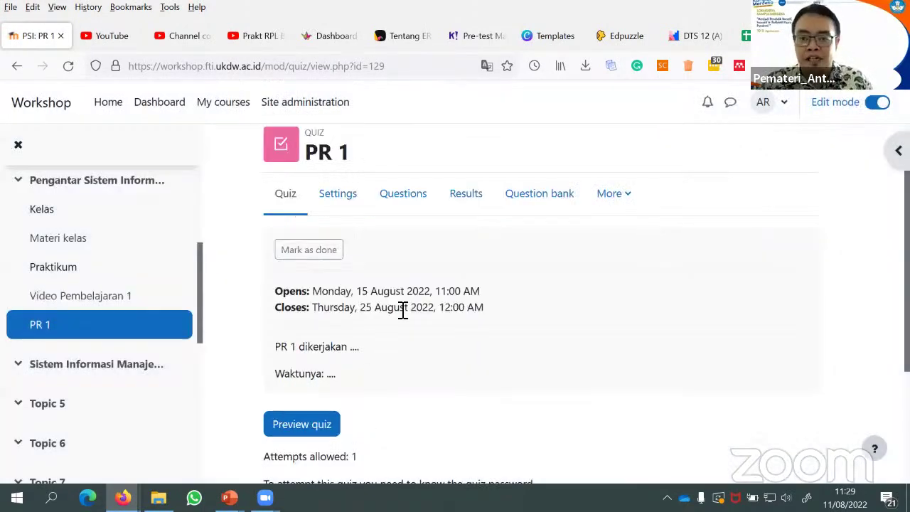
scroll(414, 313, up, 1)
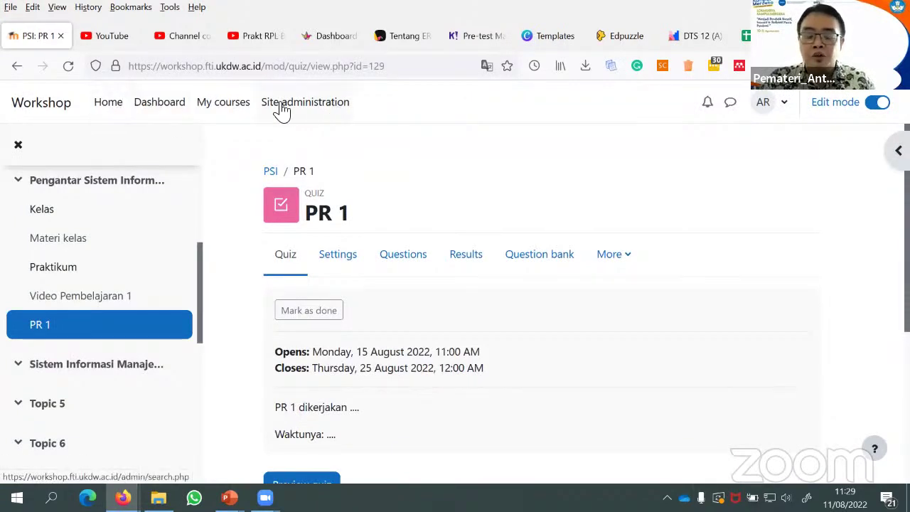
Reach the Struktur Data course from My courses and view the Grup A dan C recordings link
click(245, 108)
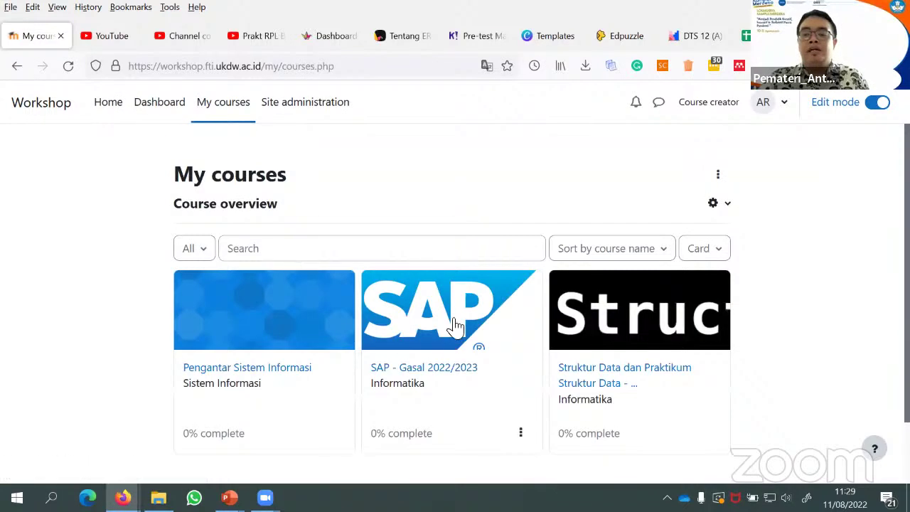
scroll(441, 330, down, 1)
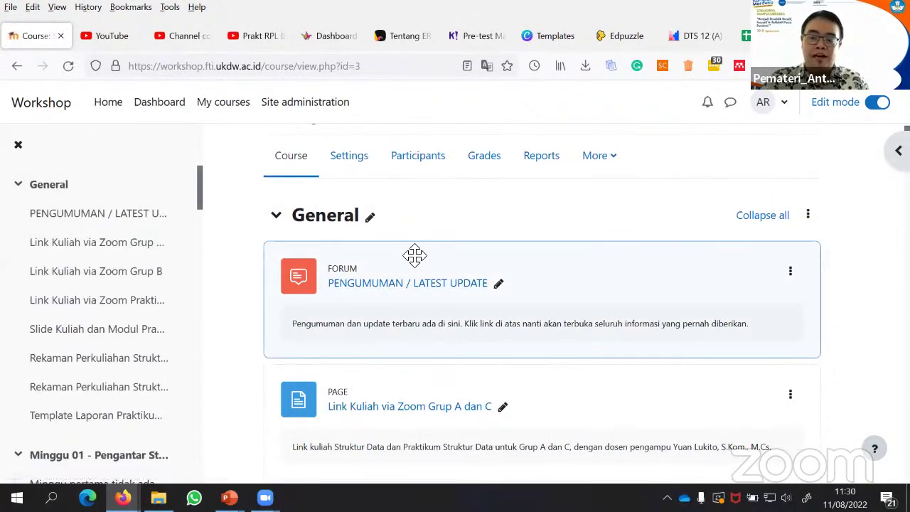
scroll(416, 291, down, 3)
scroll(342, 214, up, 5)
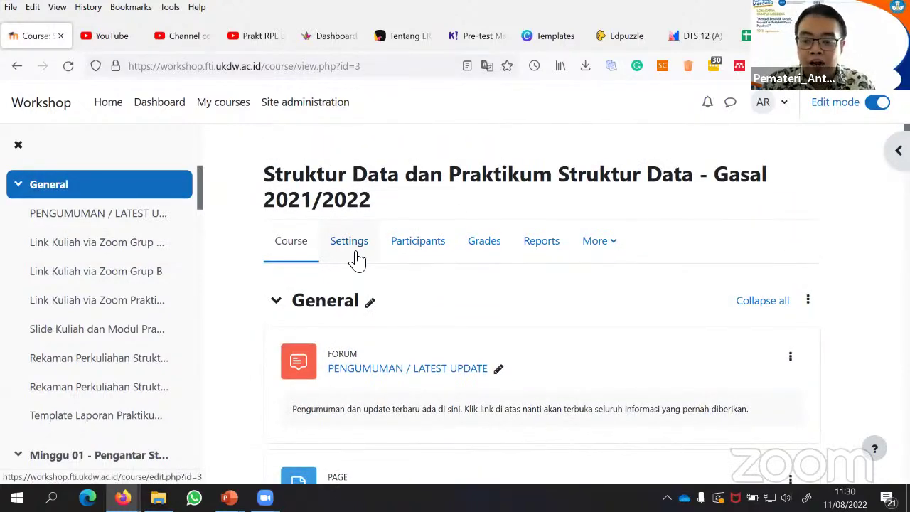
scroll(370, 306, down, 2)
scroll(394, 295, down, 1)
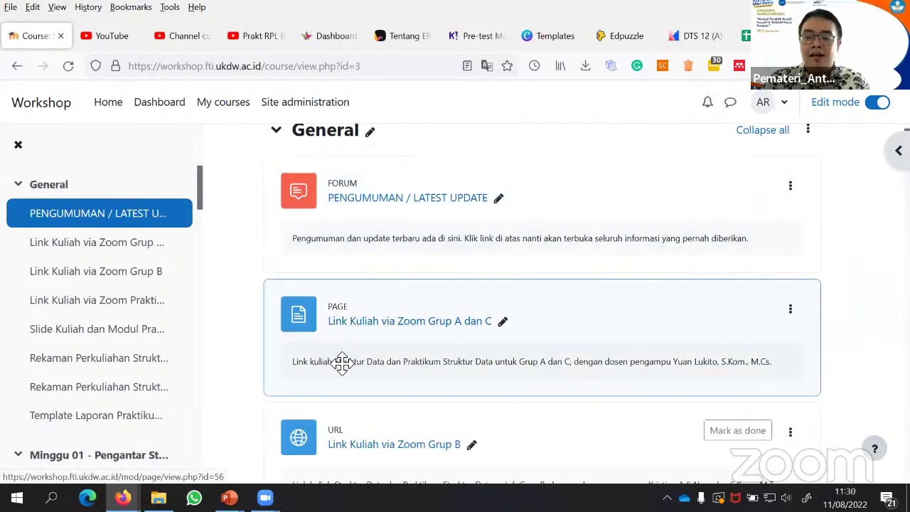
scroll(393, 327, down, 9)
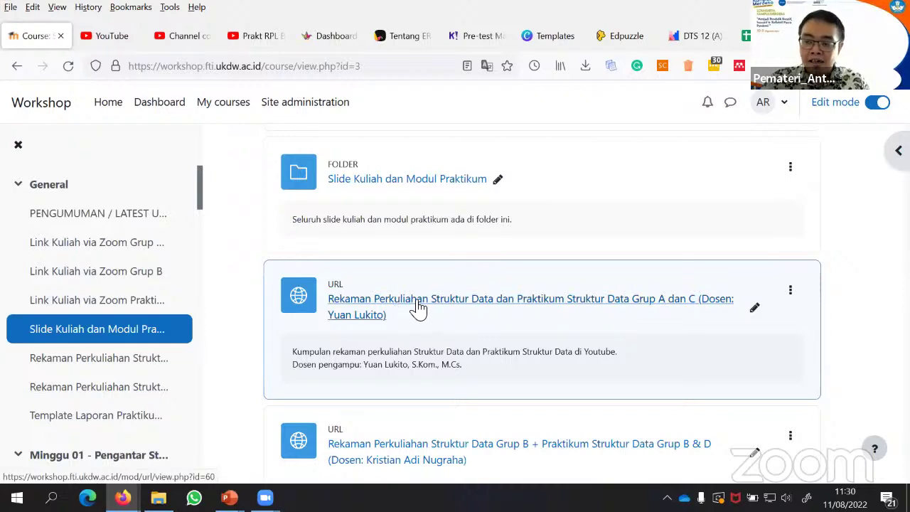
click(420, 306)
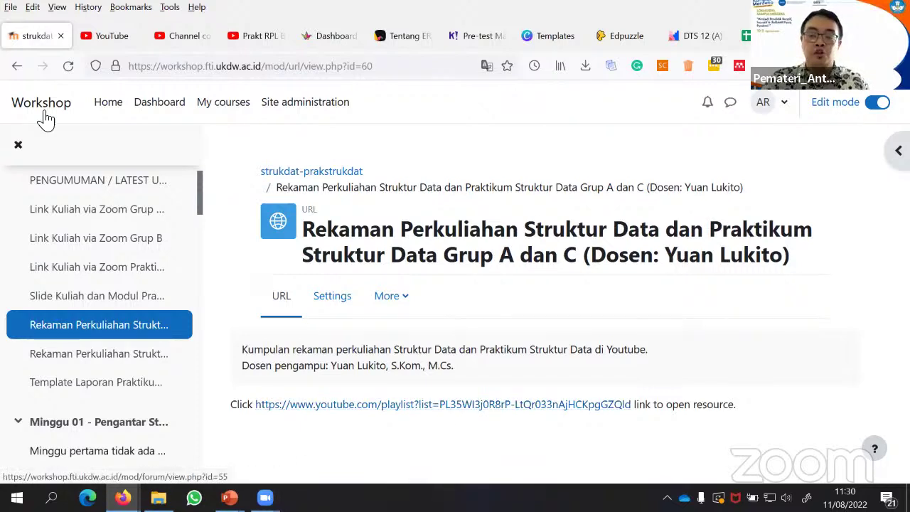
click(17, 66)
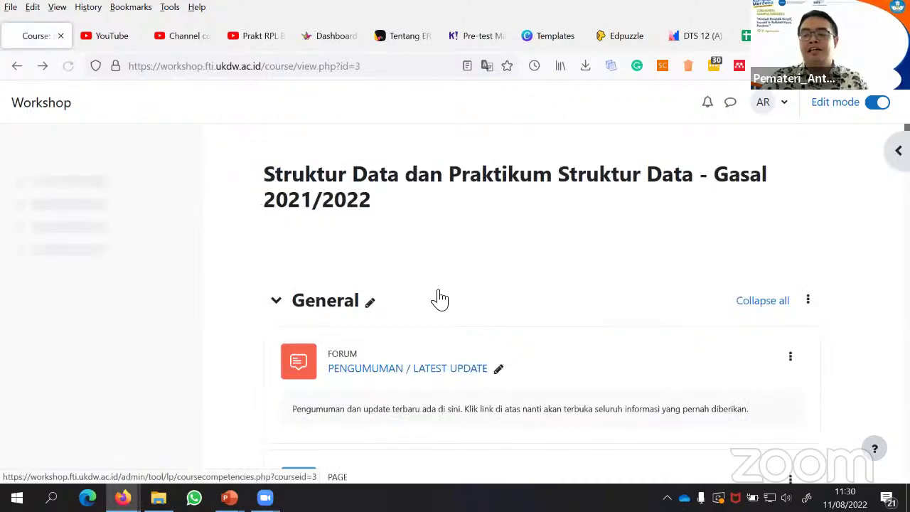
Scroll through the weekly pre-tests, quizzes and assignments up to Minggu 06 - Linked List
scroll(432, 349, down, 5)
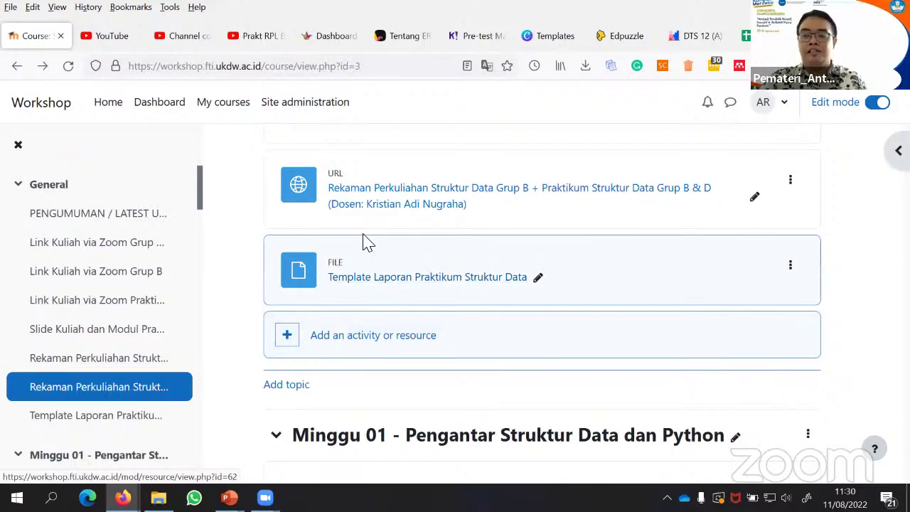
scroll(414, 344, down, 3)
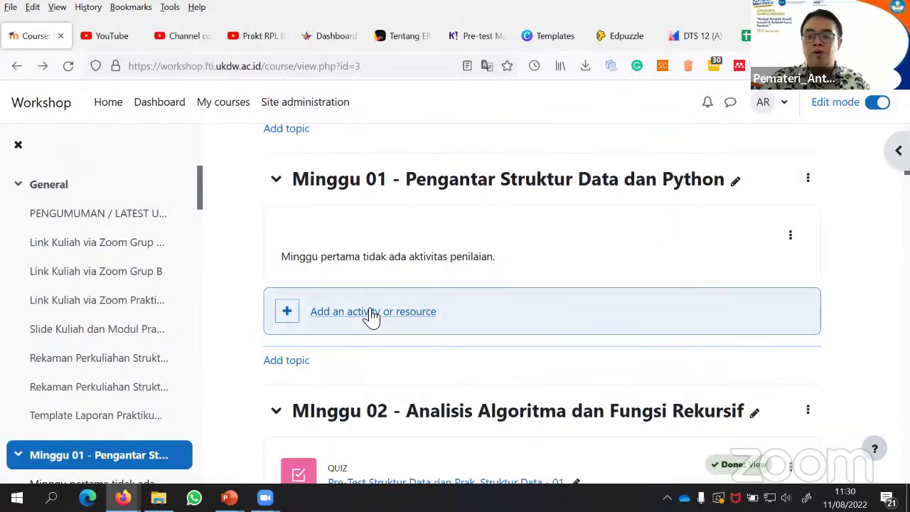
scroll(372, 317, down, 2)
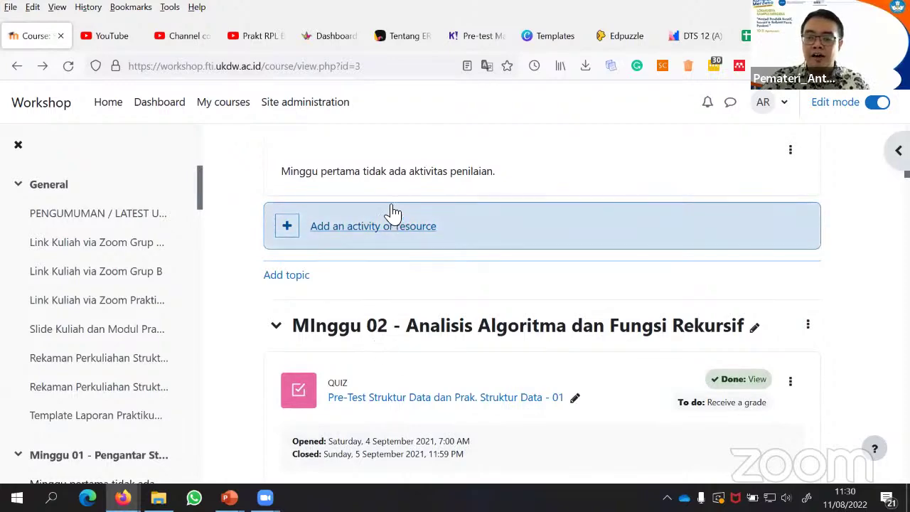
scroll(278, 363, up, 4)
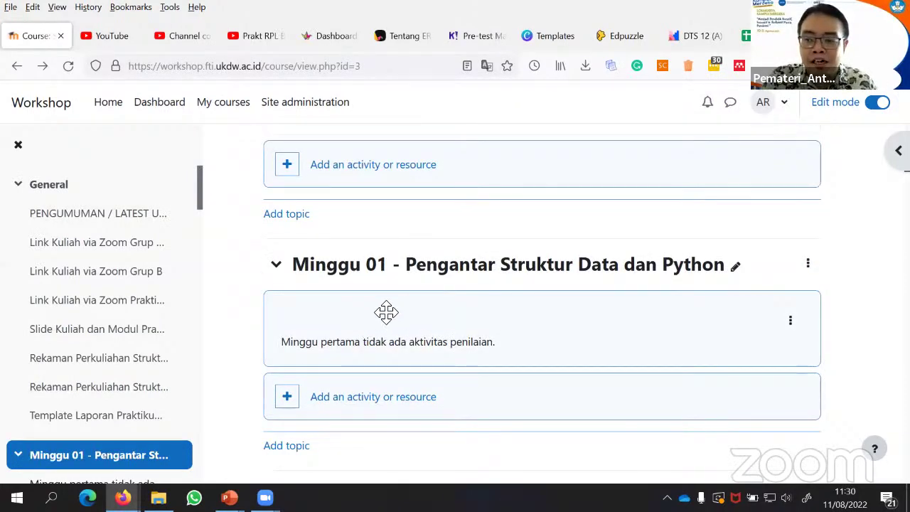
scroll(406, 315, down, 6)
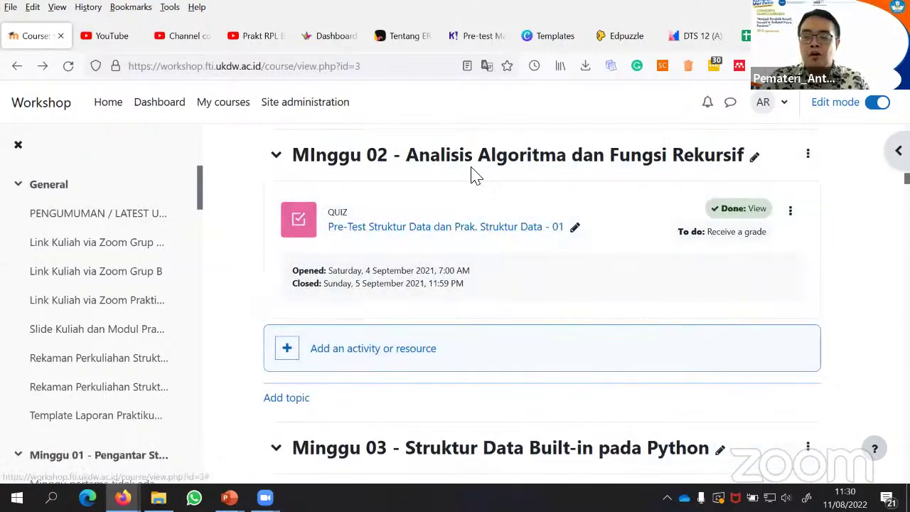
scroll(413, 309, down, 2)
scroll(410, 299, up, 2)
scroll(367, 223, down, 5)
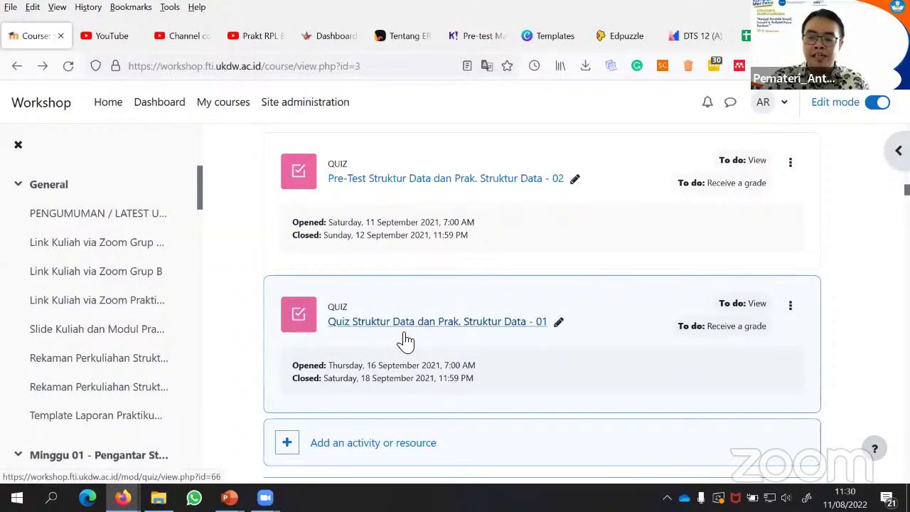
scroll(403, 348, down, 3)
scroll(403, 375, down, 6)
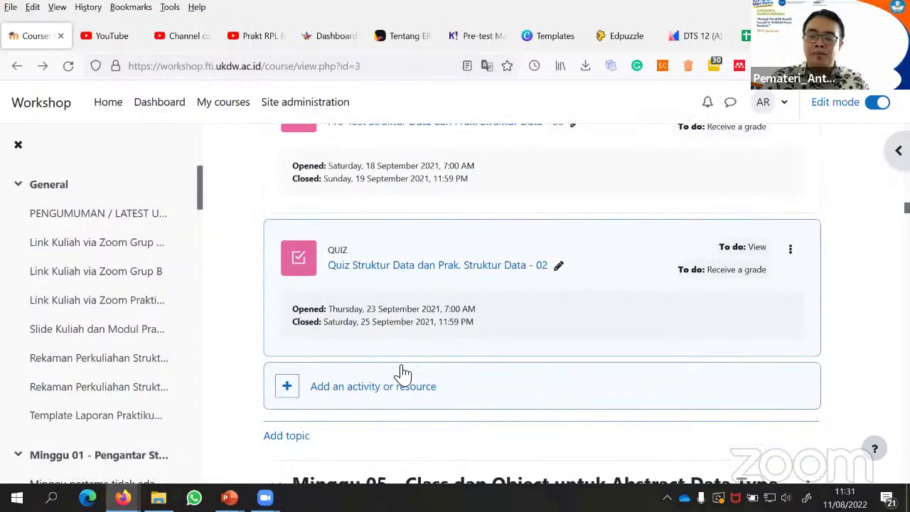
scroll(403, 366, down, 7)
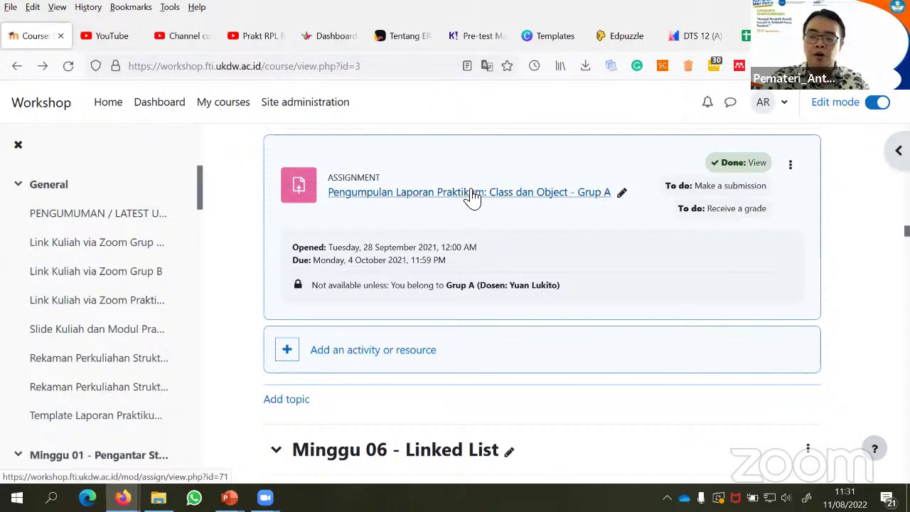
Open the Class dan Object lab report assignment and its grading view
click(472, 194)
scroll(447, 281, down, 3)
scroll(447, 285, down, 2)
scroll(443, 290, up, 2)
click(418, 261)
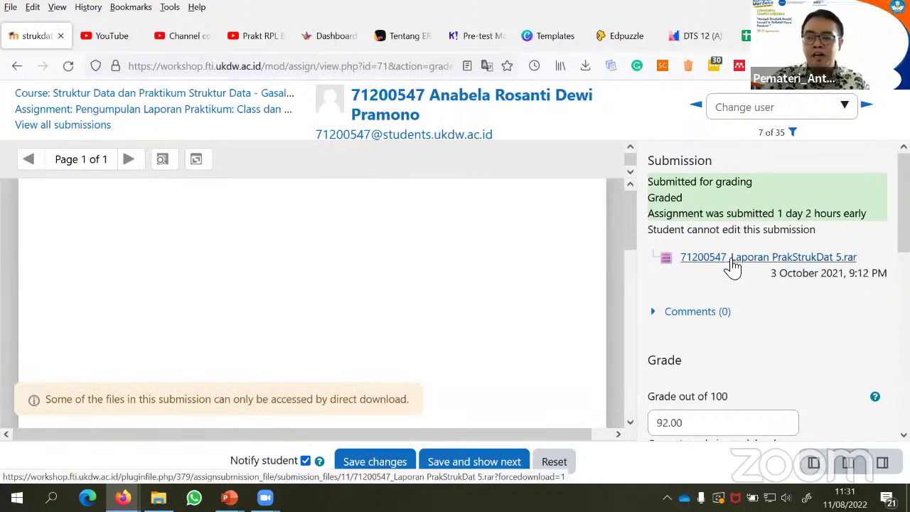
Cancel downloading the student's .rar report, review the -5 and -3 feedback, and go back
click(733, 261)
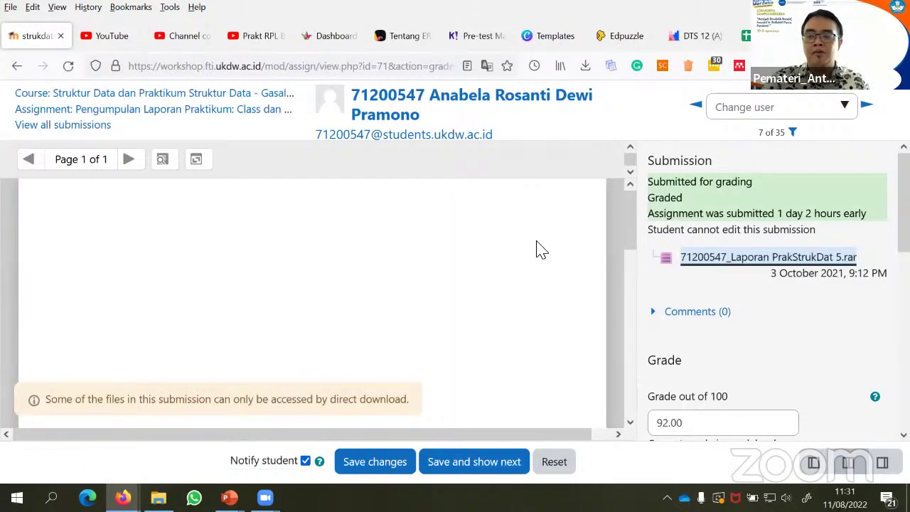
click(702, 344)
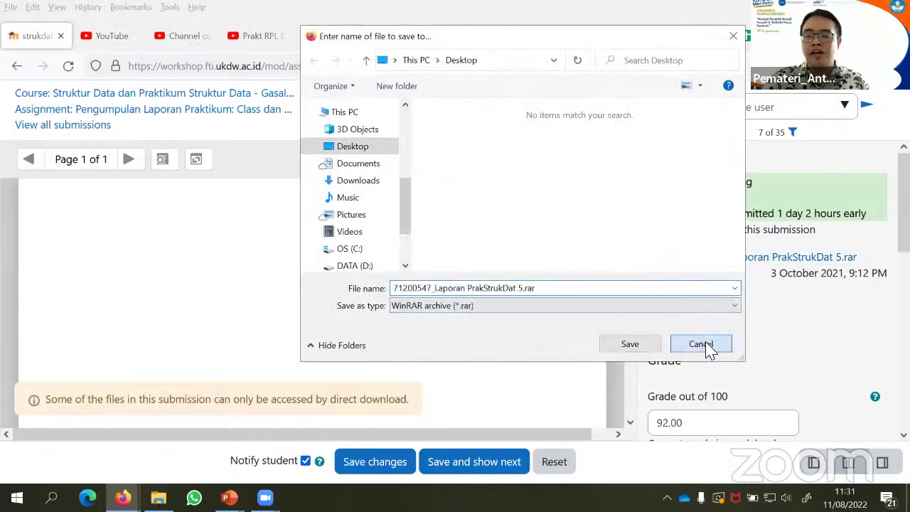
scroll(778, 275, down, 8)
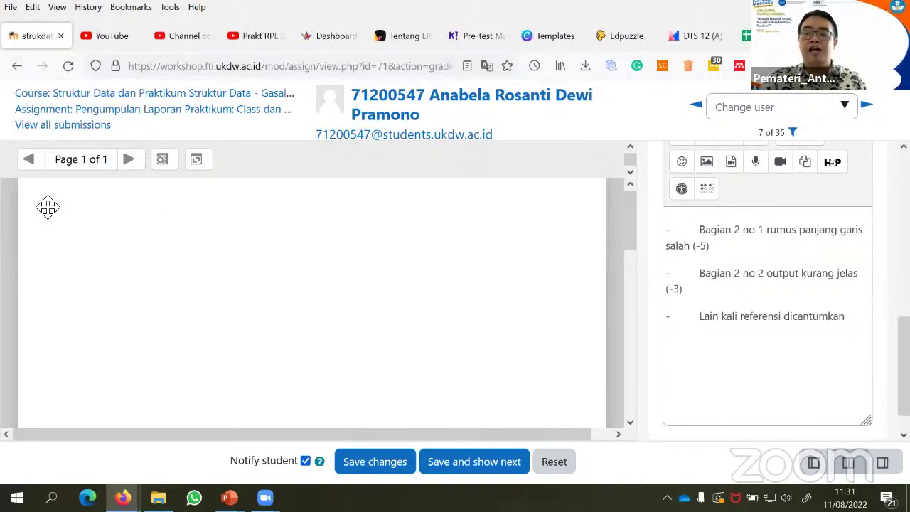
click(16, 69)
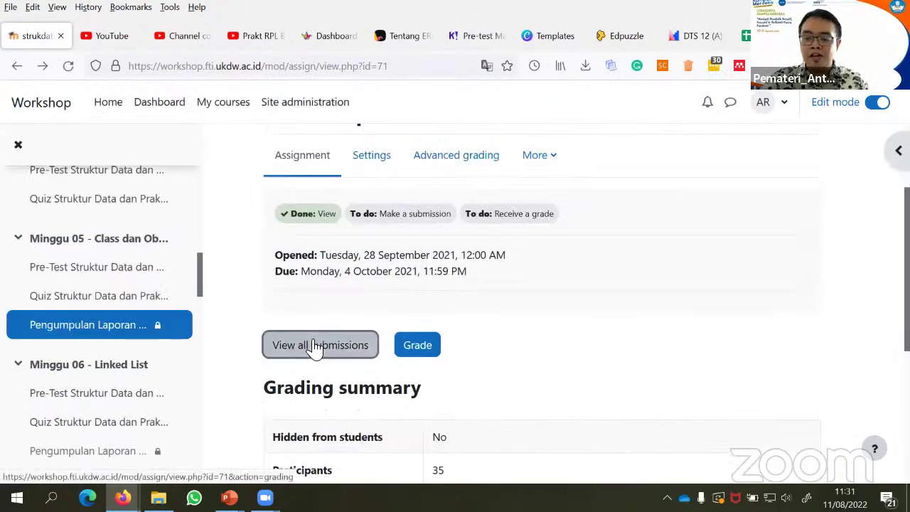
List all submissions for Class dan Object - Grup A and review each student's status and grade out of 100
click(320, 346)
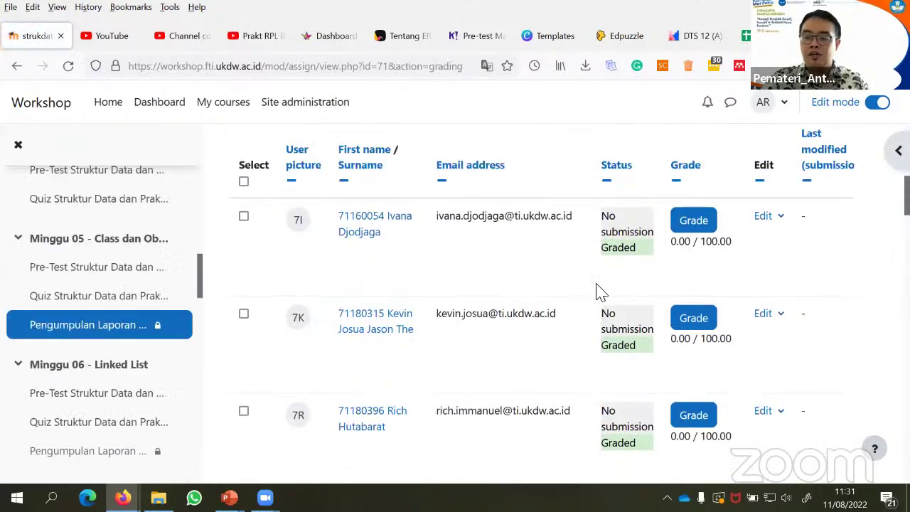
scroll(660, 329, down, 5)
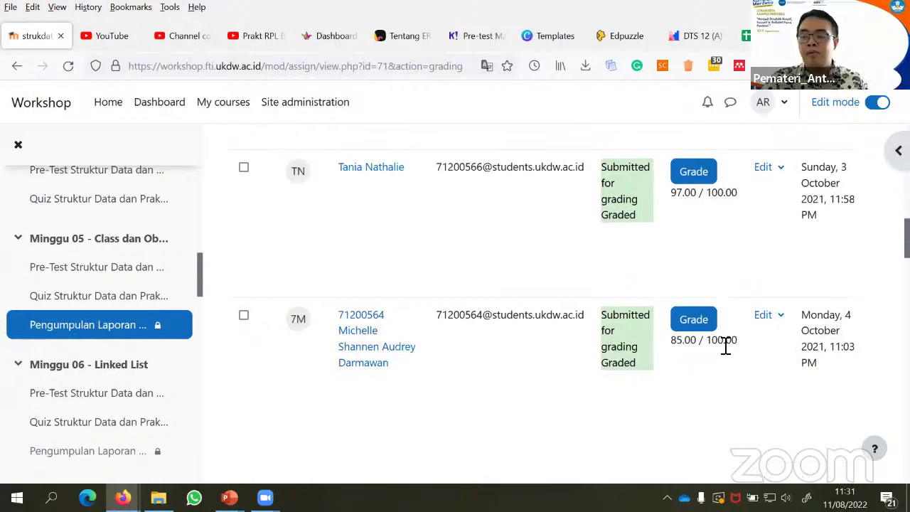
scroll(436, 278, up, 7)
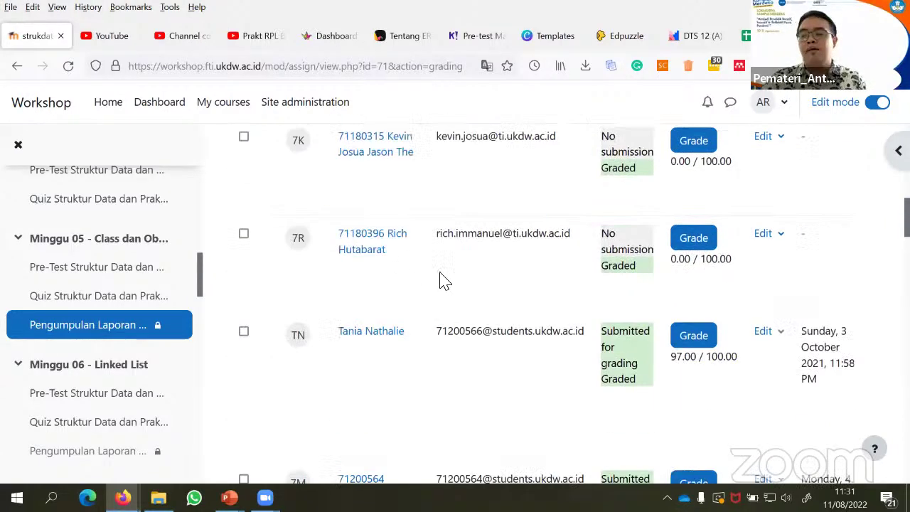
scroll(4, 249, up, 1)
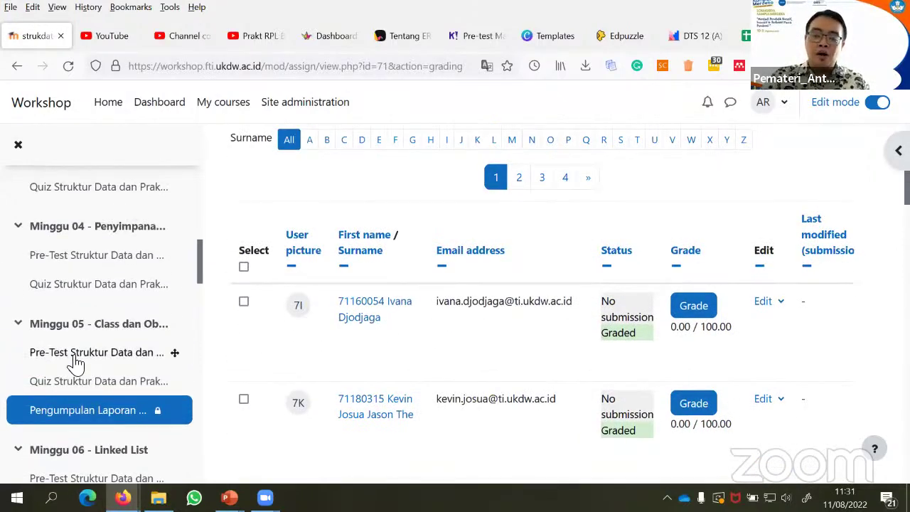
Open the Minggu 05 quiz, Struktur Data dan Prak. Struktur Data - 03, dismissing the time-limit prompt
click(60, 380)
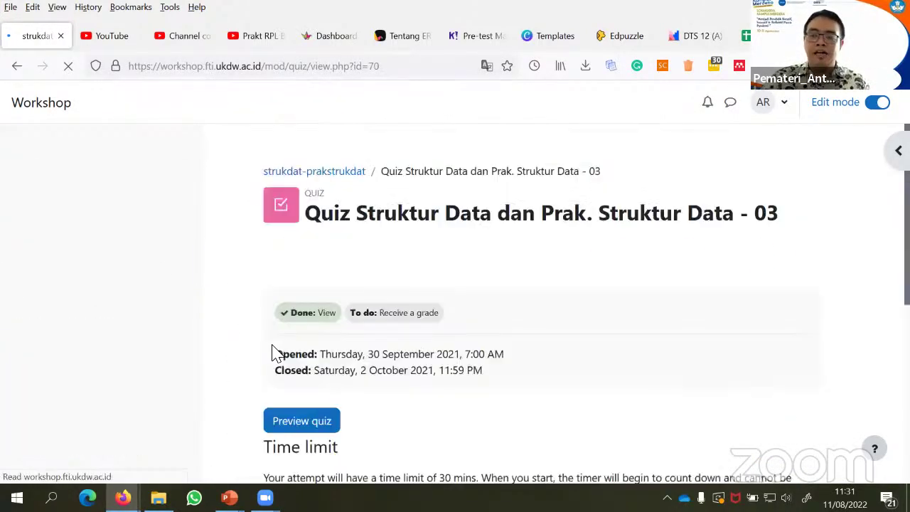
scroll(398, 306, down, 3)
key(Escape)
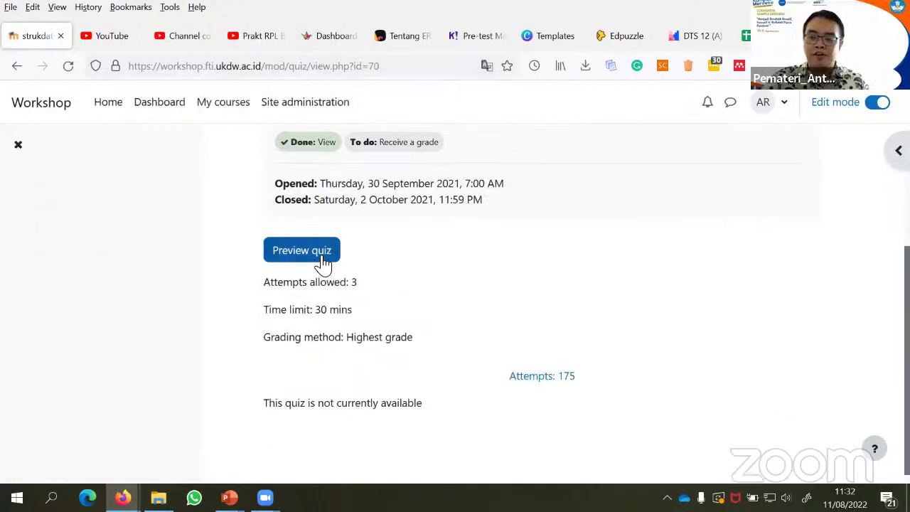
Review the grades report of all 175 attempts, then return to the quiz overview
click(531, 380)
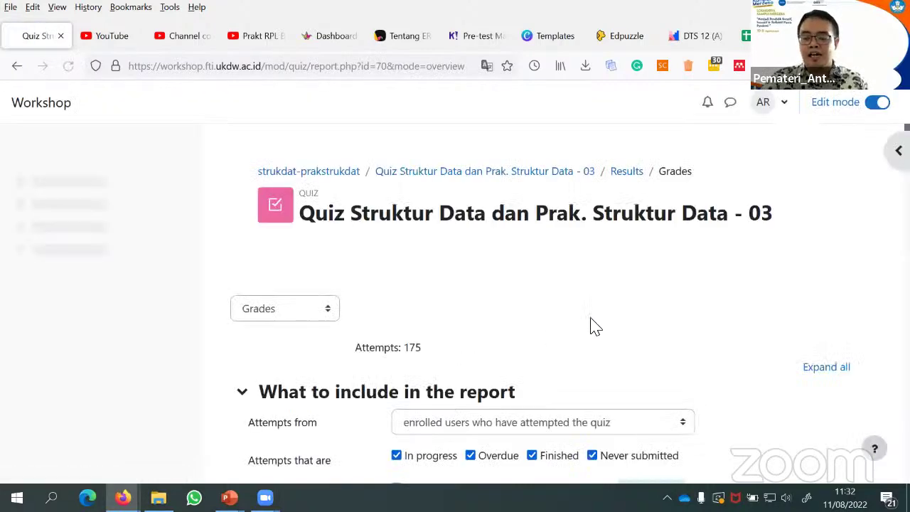
scroll(590, 325, down, 10)
scroll(532, 308, up, 3)
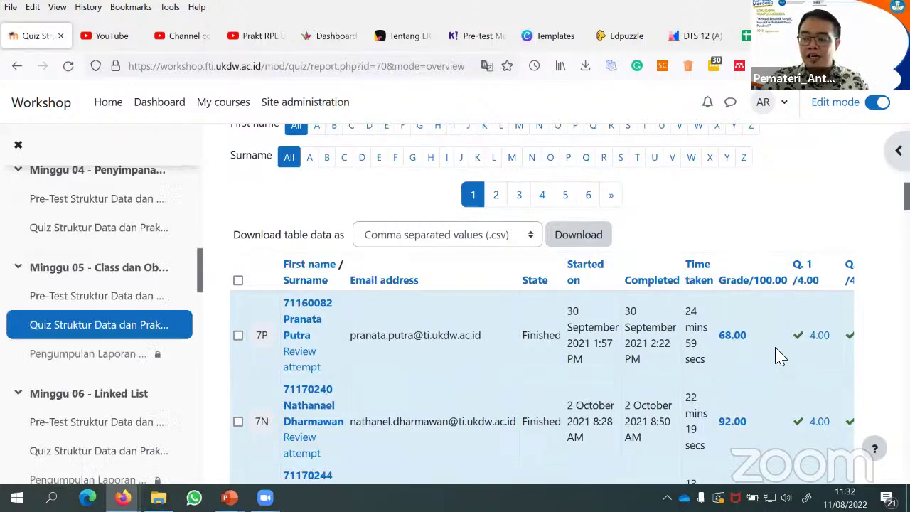
scroll(577, 373, down, 15)
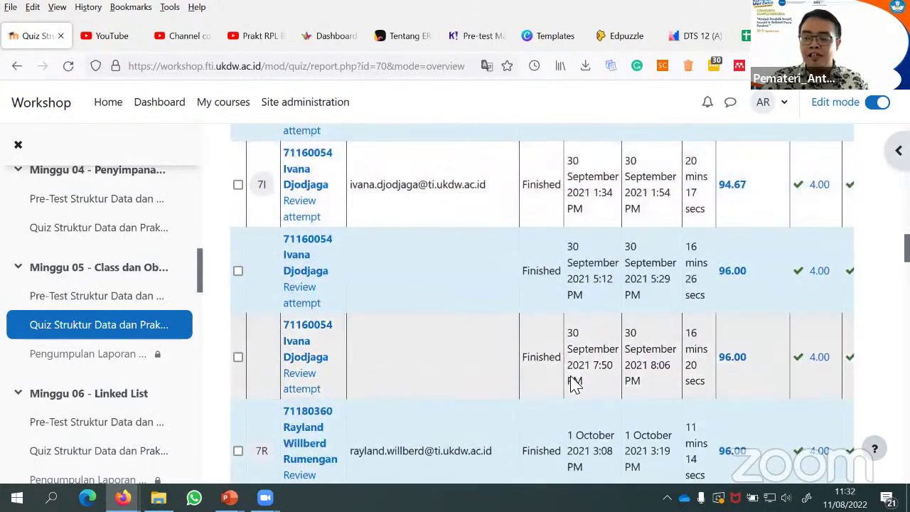
scroll(557, 412, down, 15)
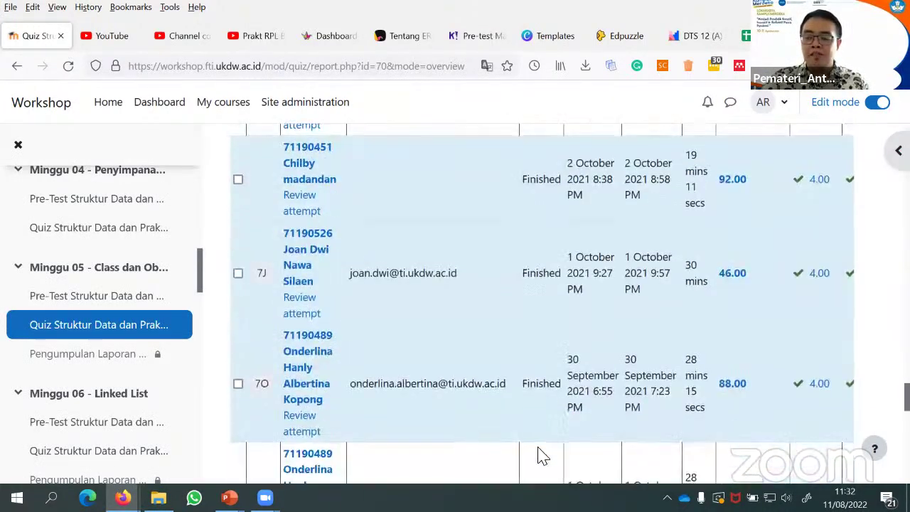
scroll(528, 355, up, 3)
drag(373, 387, 698, 378)
scroll(630, 301, up, 5)
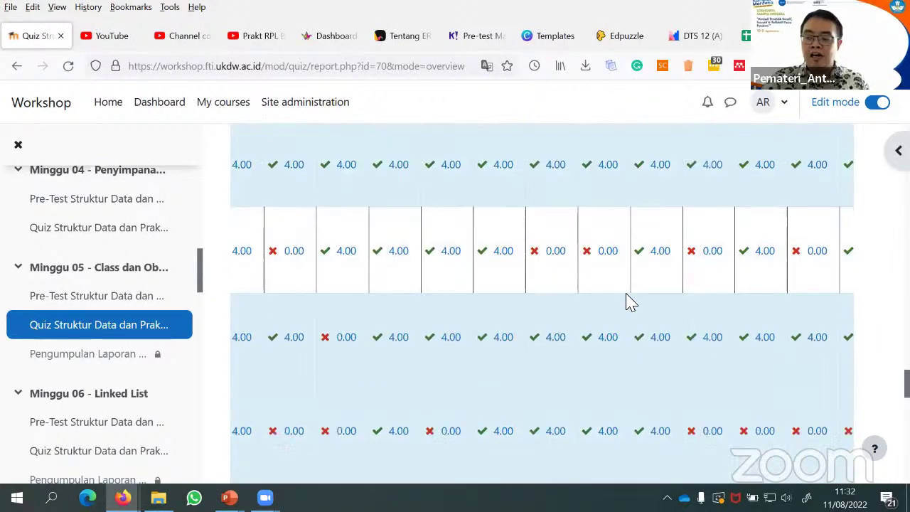
scroll(624, 305, up, 3)
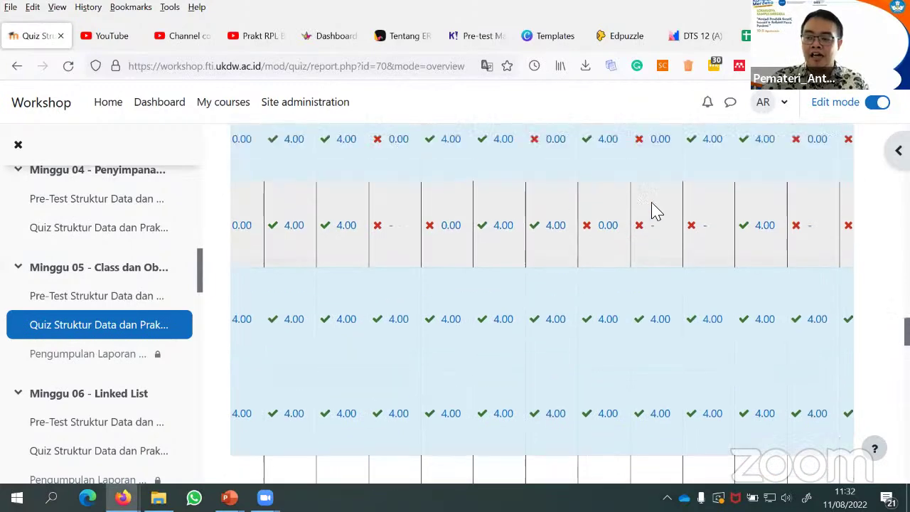
scroll(625, 249, up, 10)
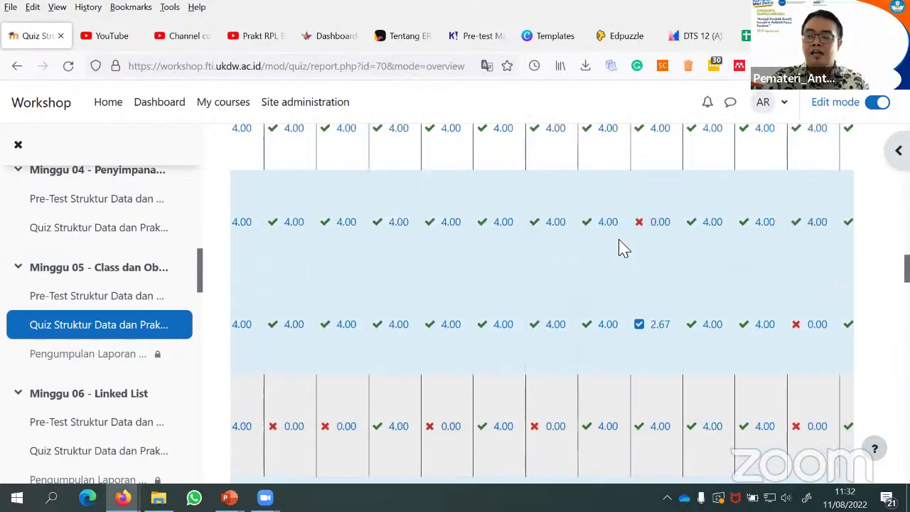
scroll(622, 247, up, 1)
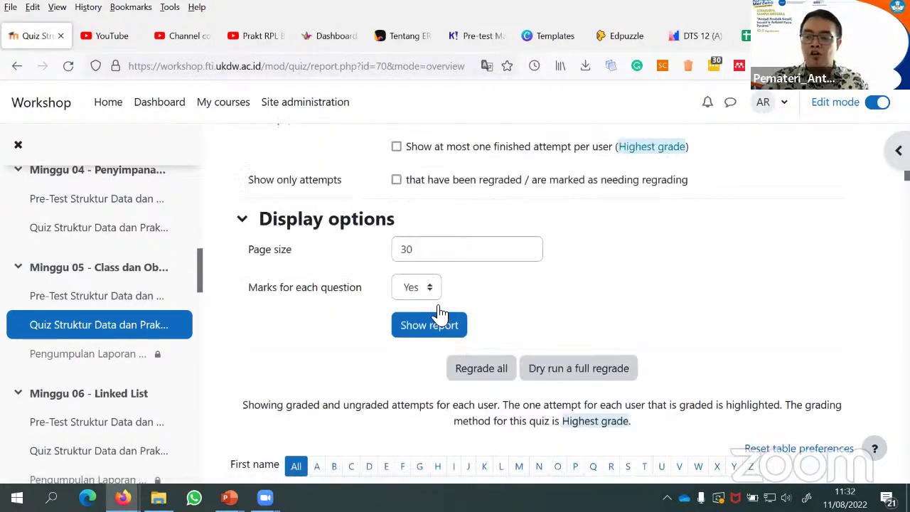
scroll(626, 320, up, 3)
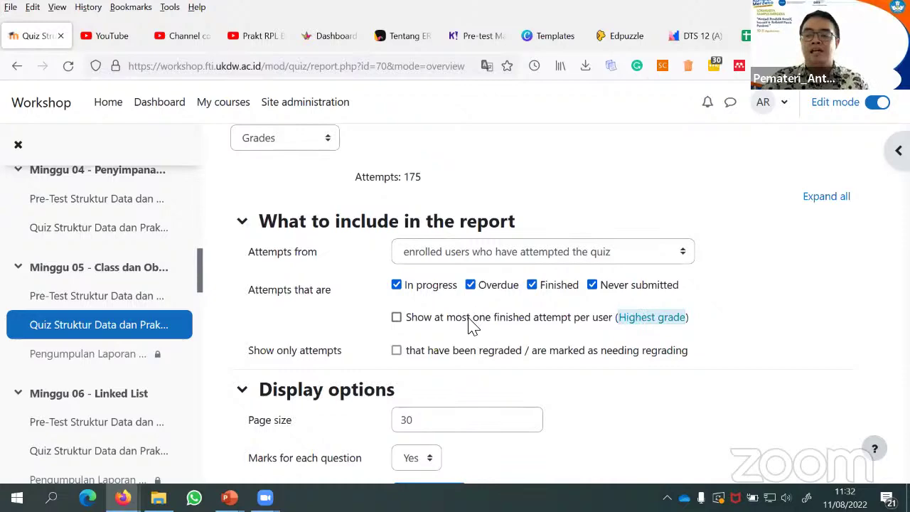
scroll(473, 323, down, 9)
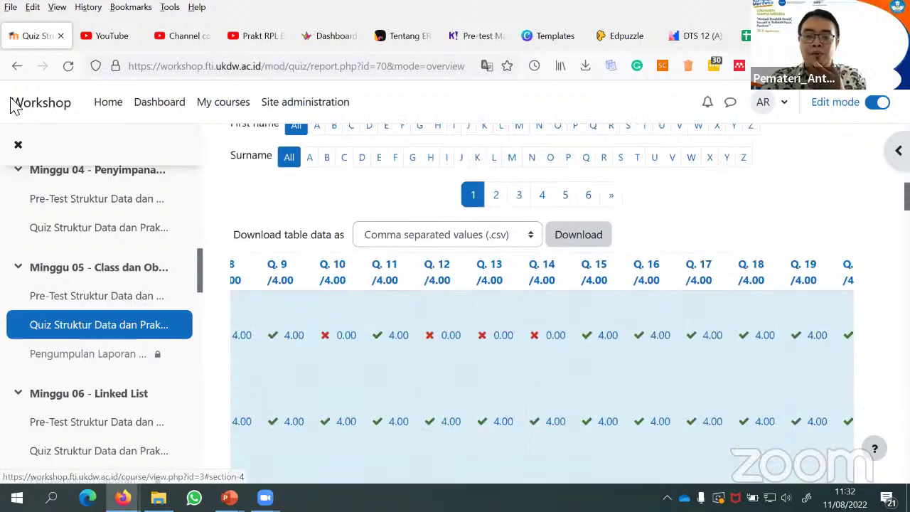
click(17, 65)
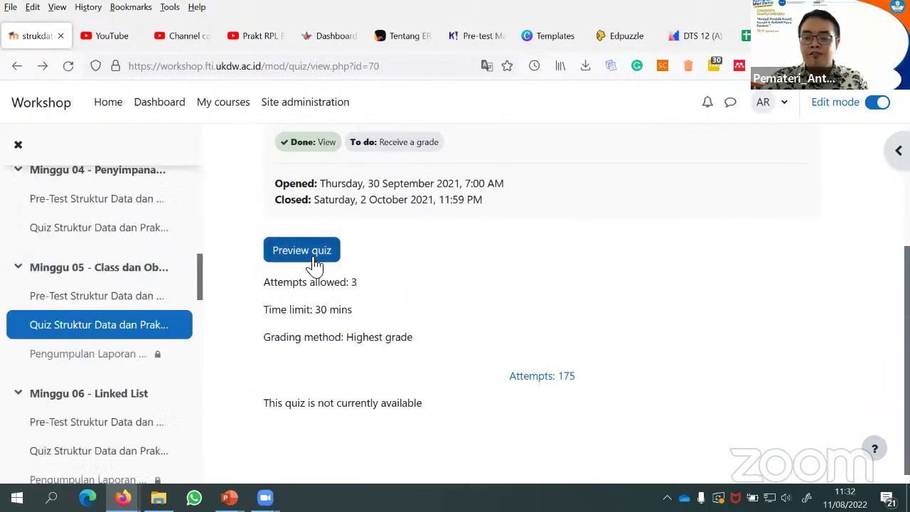
Start a timed preview of the quiz and answer question 1 with Class Computer
click(305, 252)
click(292, 355)
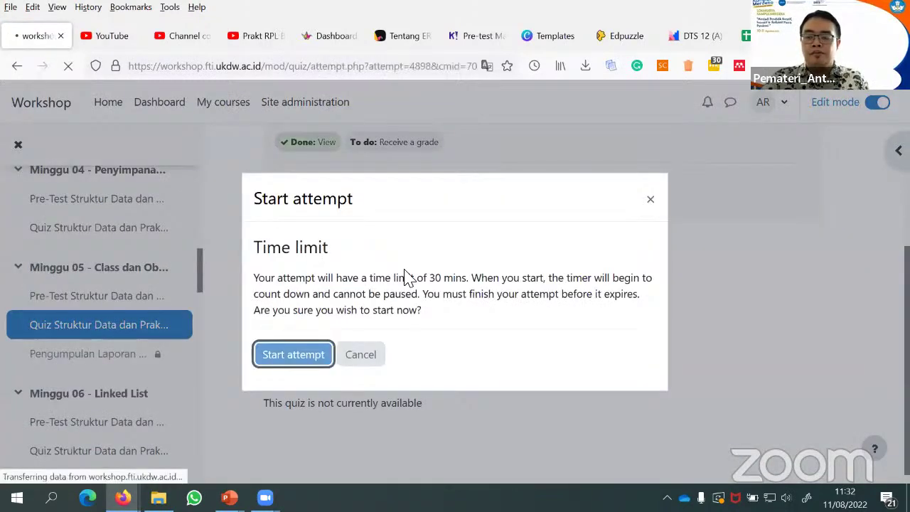
scroll(408, 285, down, 3)
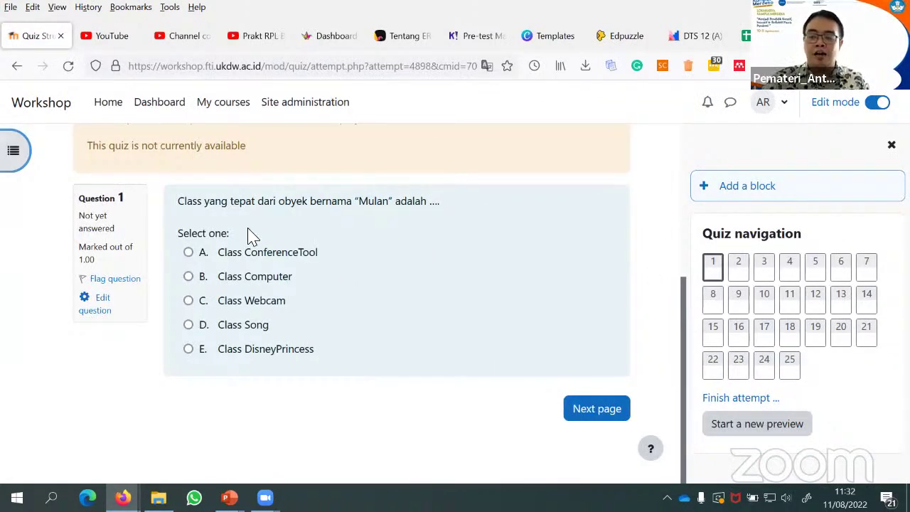
click(188, 276)
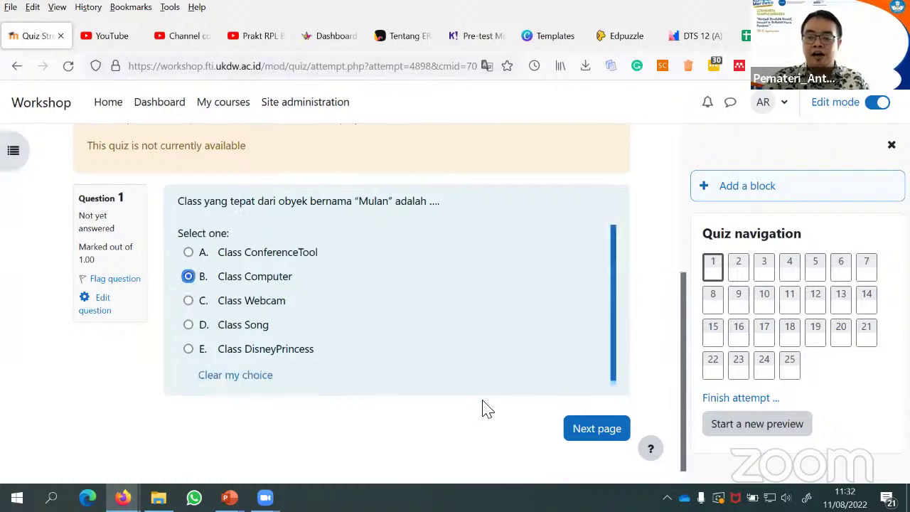
click(588, 434)
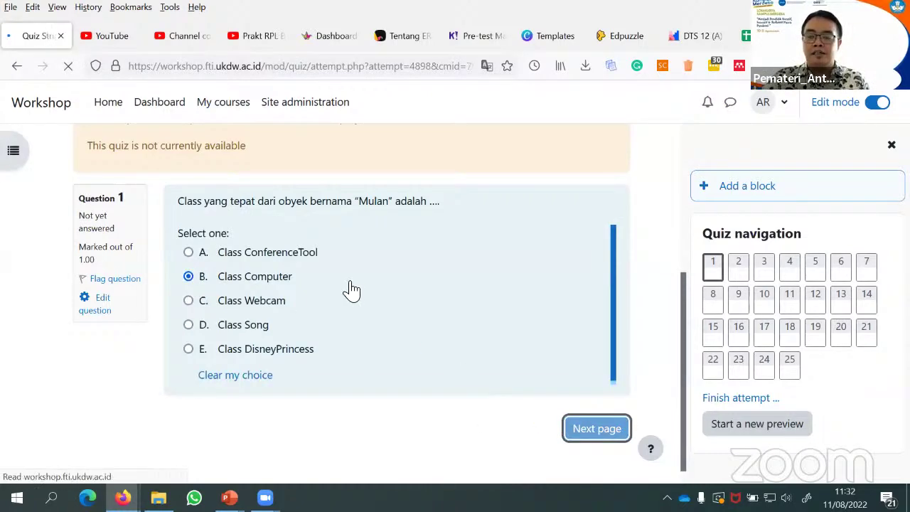
Tick Serialization and Abstraction as the answers to question 2
scroll(318, 375, down, 2)
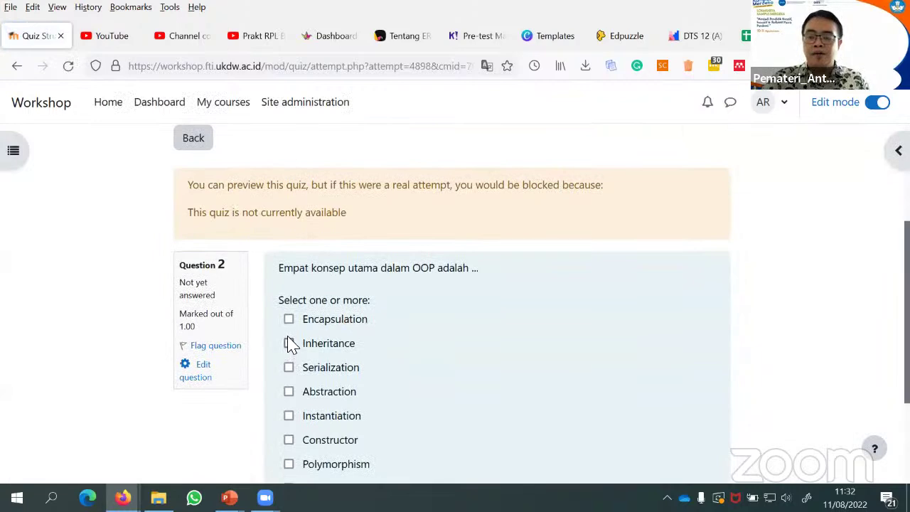
click(290, 368)
click(290, 392)
scroll(471, 360, down, 2)
click(687, 420)
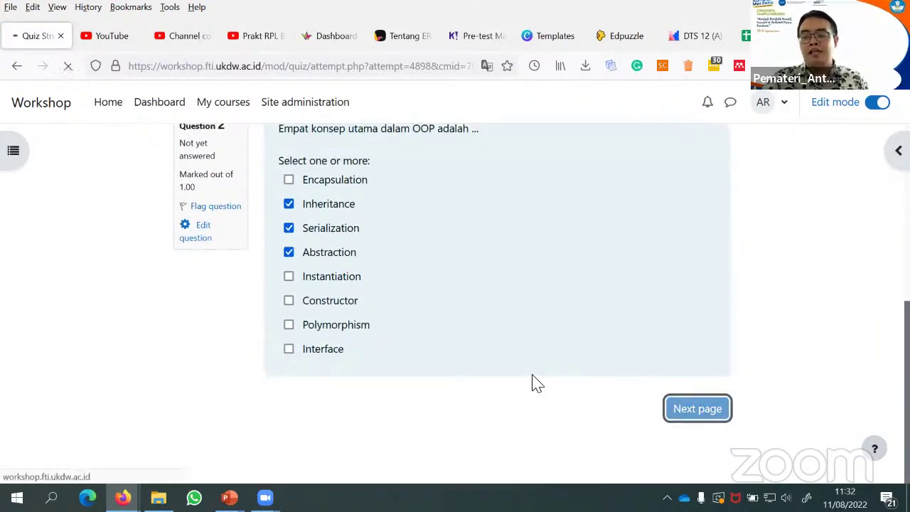
Read question 3's nested-dictionary code and answer box, then go back to the quiz overview page
scroll(497, 341, down, 2)
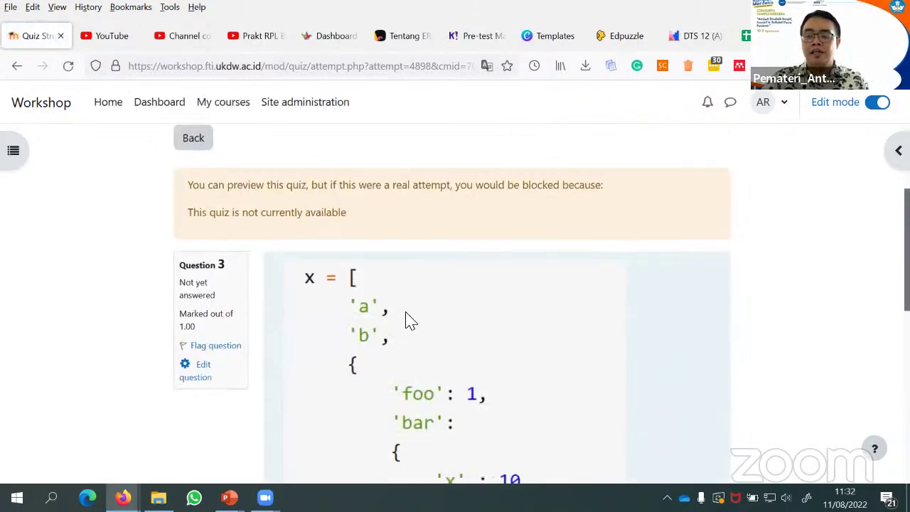
scroll(409, 320, down, 4)
scroll(398, 209, up, 3)
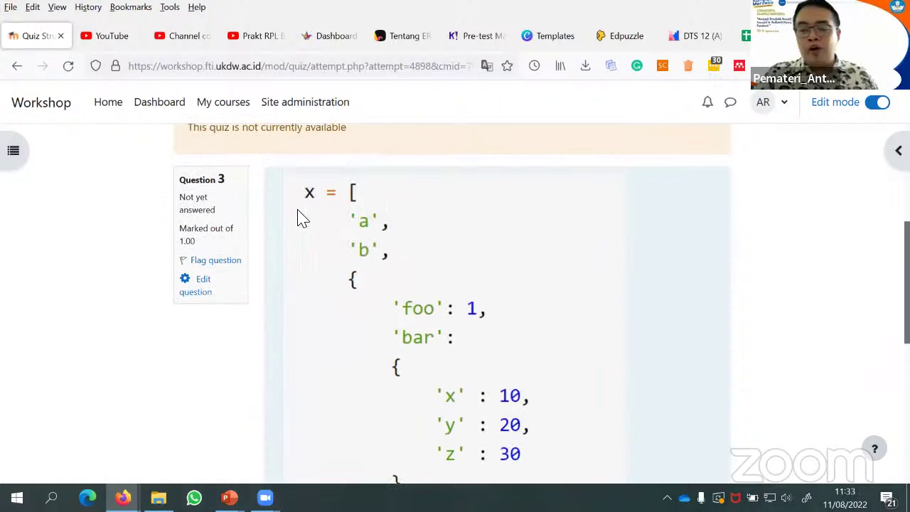
scroll(319, 319, down, 2)
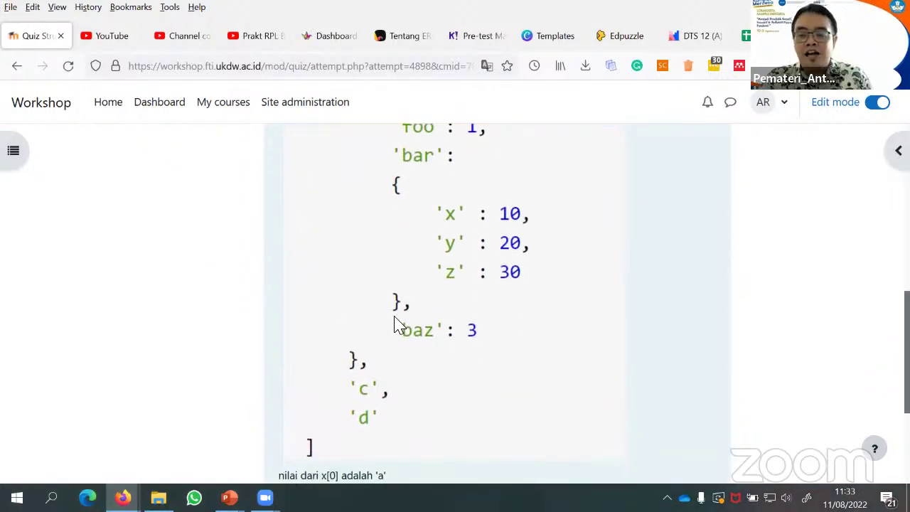
scroll(396, 321, down, 2)
scroll(391, 299, up, 3)
scroll(361, 277, down, 2)
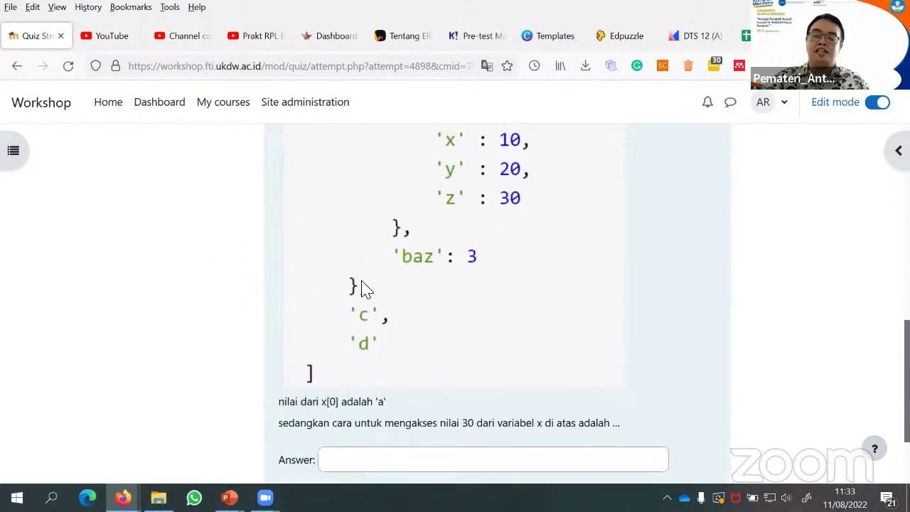
click(374, 453)
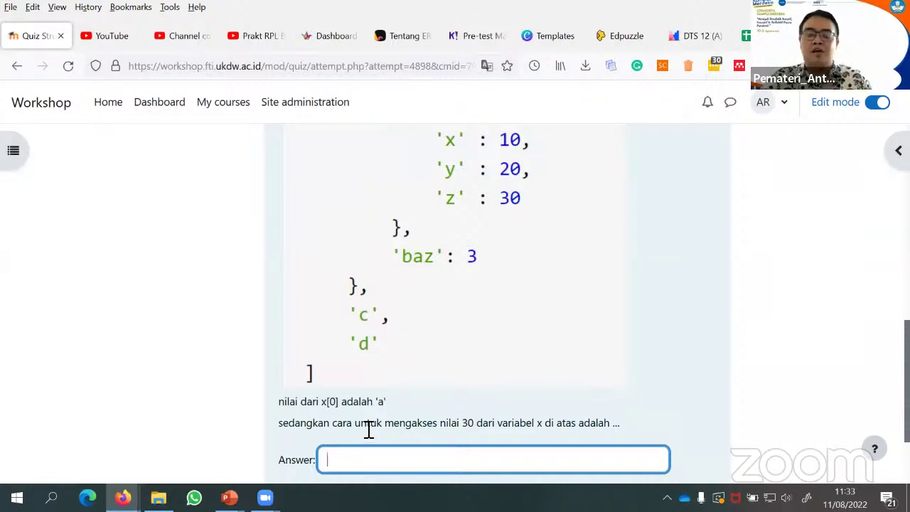
scroll(391, 384, up, 6)
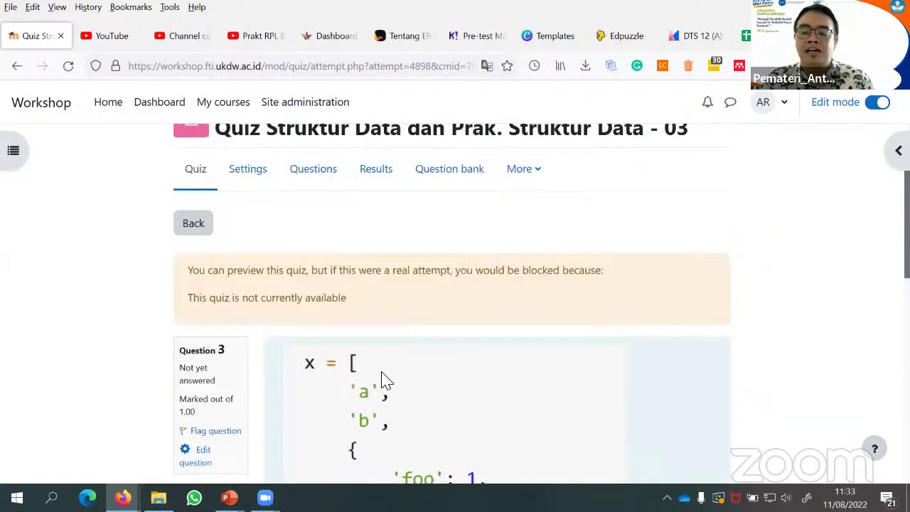
scroll(384, 373, down, 6)
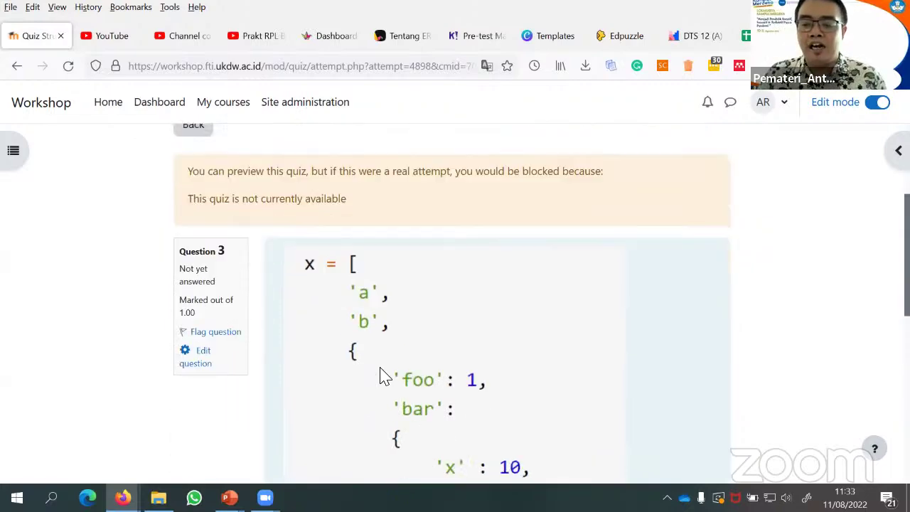
scroll(383, 359, up, 2)
scroll(363, 284, up, 4)
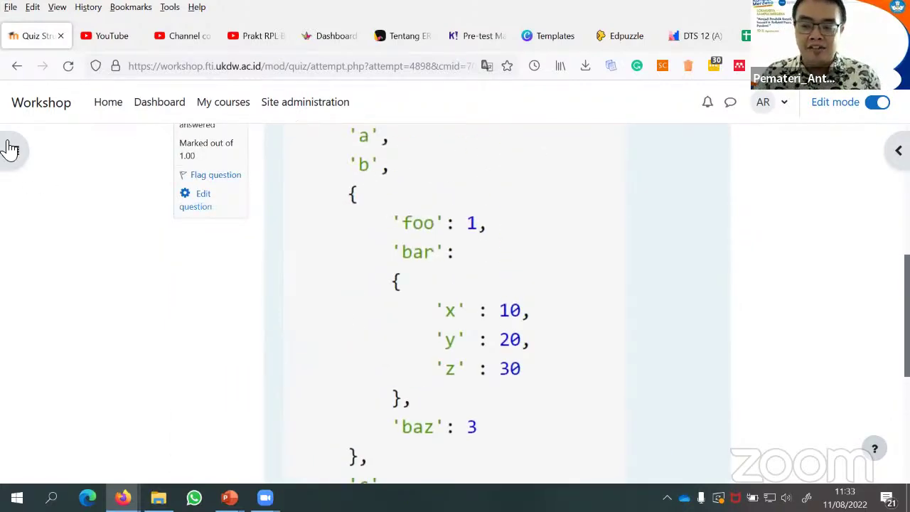
click(19, 66)
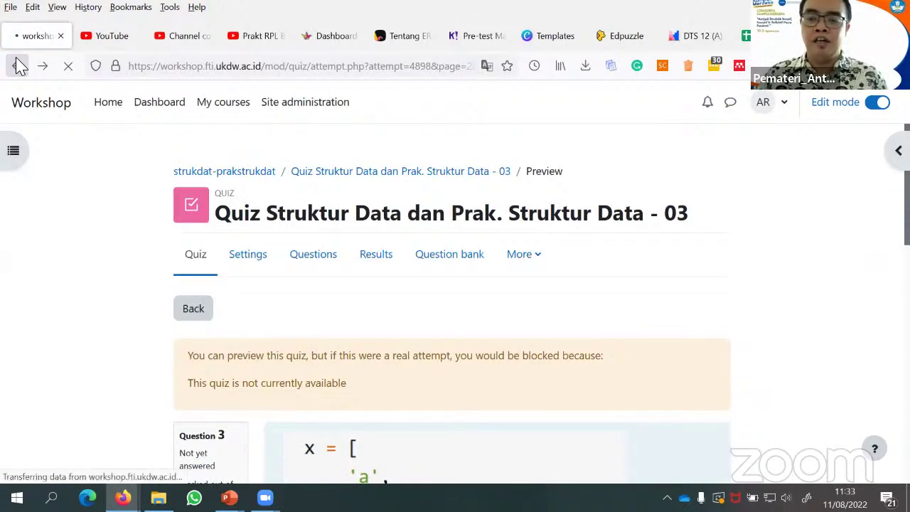
click(15, 67)
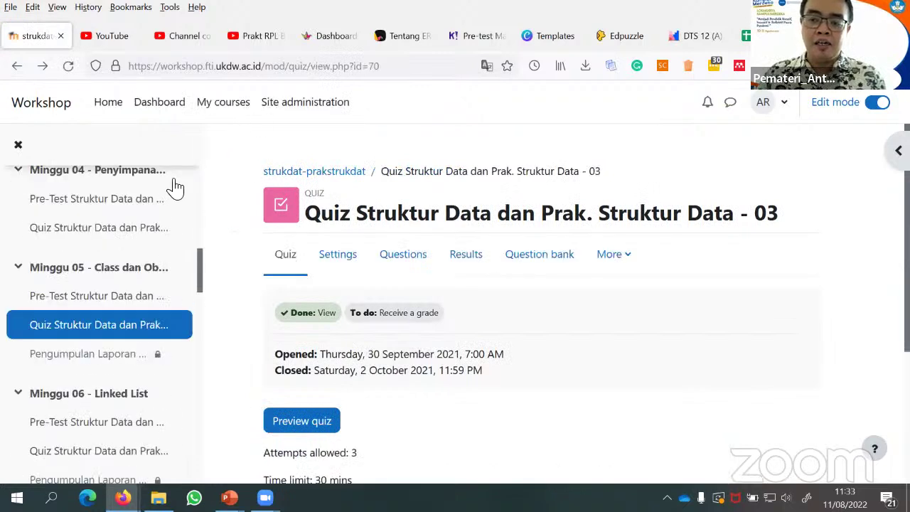
Open SAP - Gasal 2022/2023 from My courses and scroll down to the Kelas: Praktikum SAP Akuntansi section
click(221, 113)
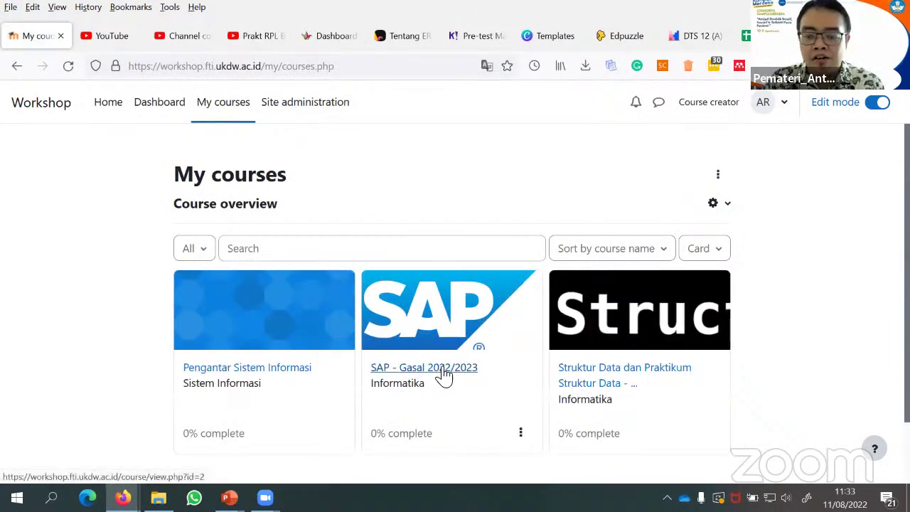
click(442, 369)
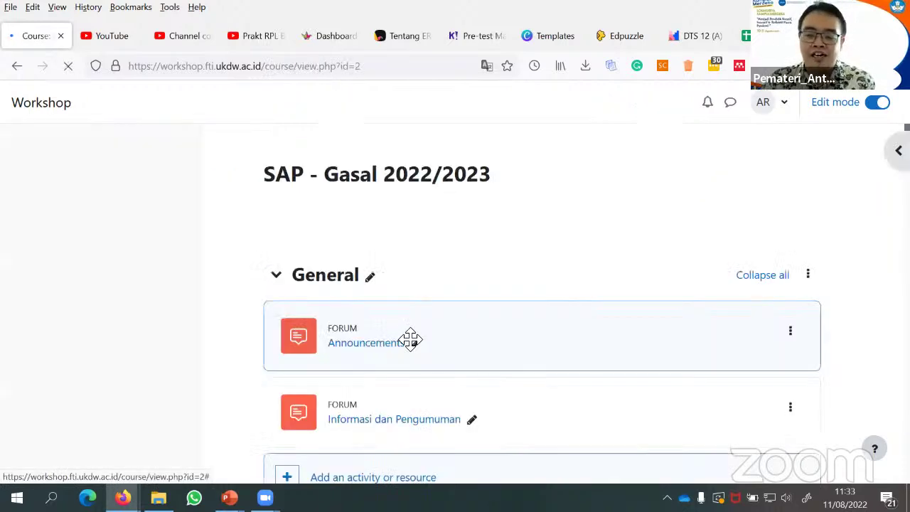
scroll(383, 313, down, 20)
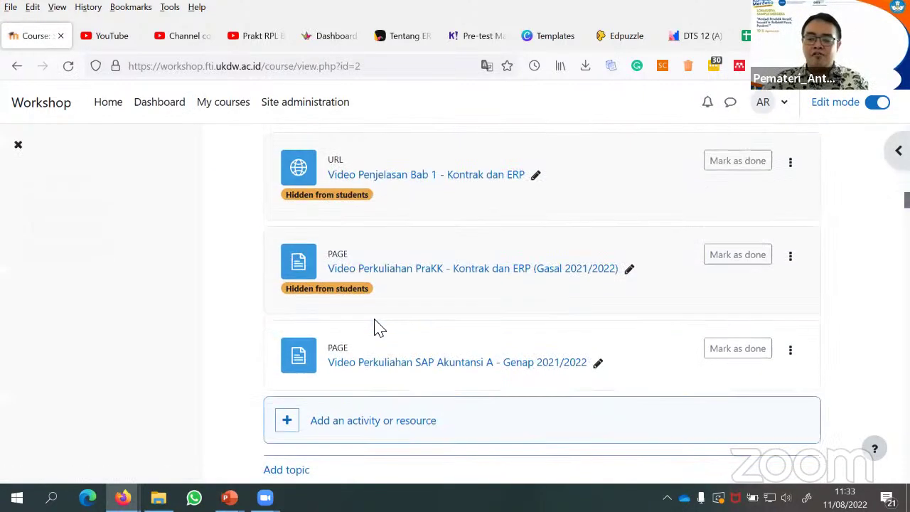
scroll(377, 328, down, 20)
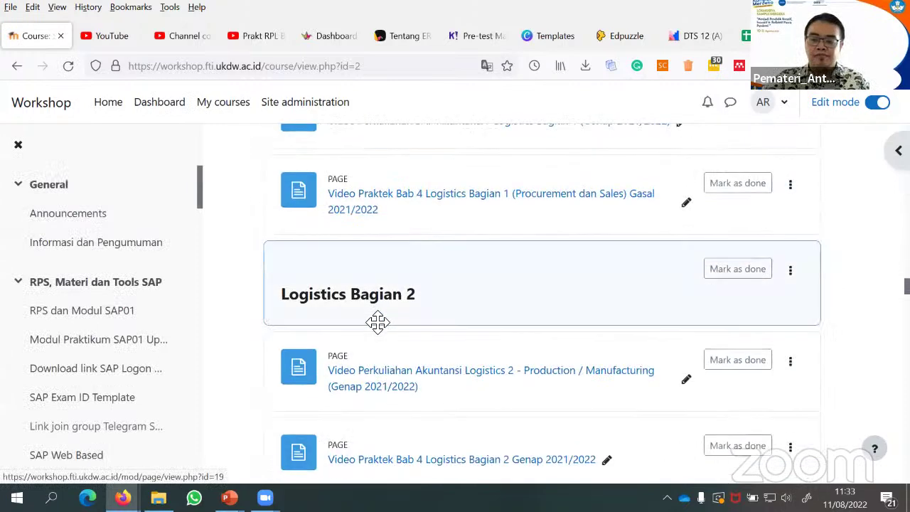
scroll(377, 328, down, 8)
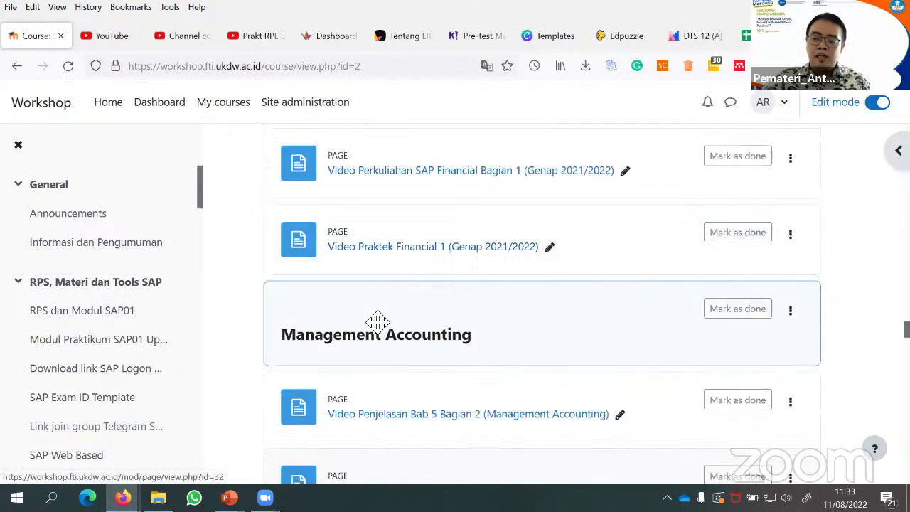
scroll(377, 322, up, 4)
scroll(353, 276, up, 3)
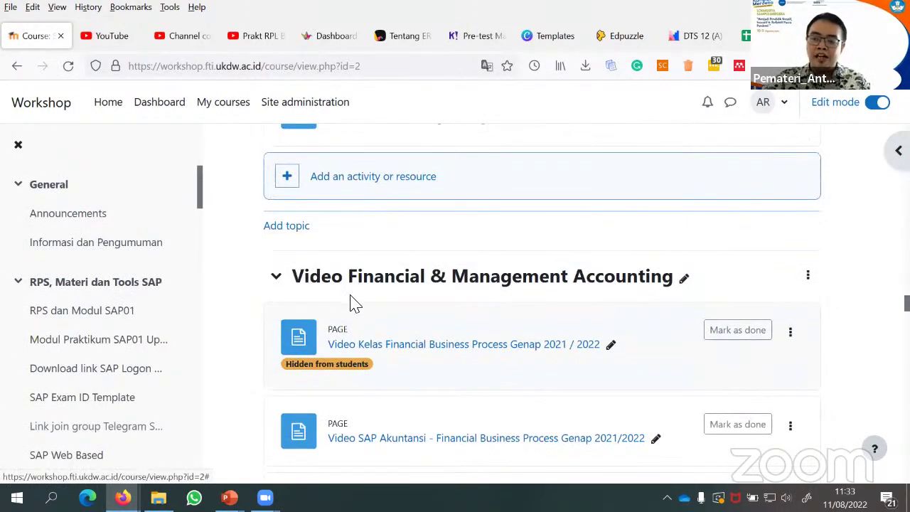
scroll(353, 302, down, 5)
scroll(388, 289, up, 5)
scroll(381, 227, down, 5)
scroll(395, 356, up, 5)
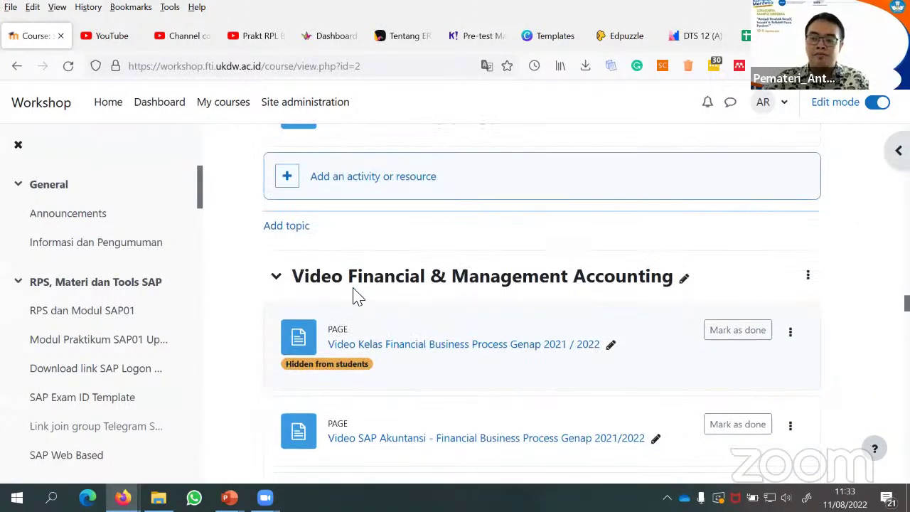
scroll(362, 309, down, 3)
scroll(374, 286, down, 3)
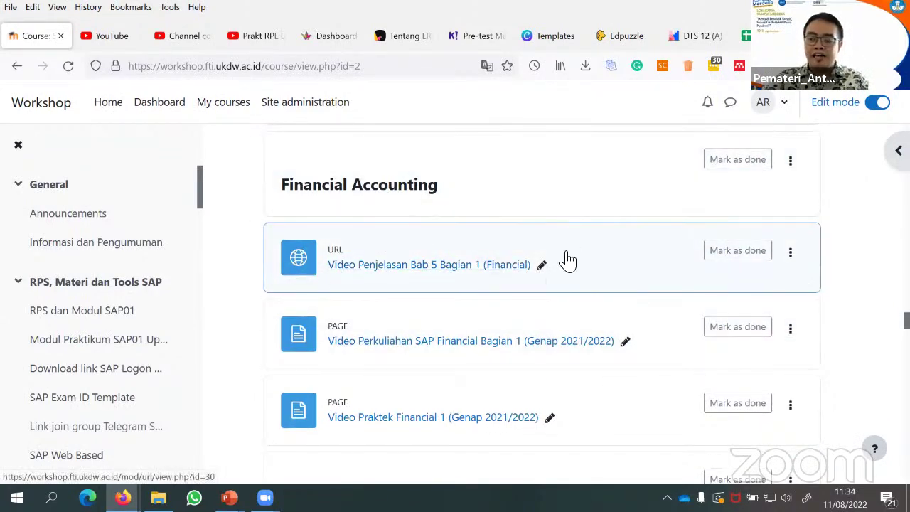
scroll(382, 351, down, 5)
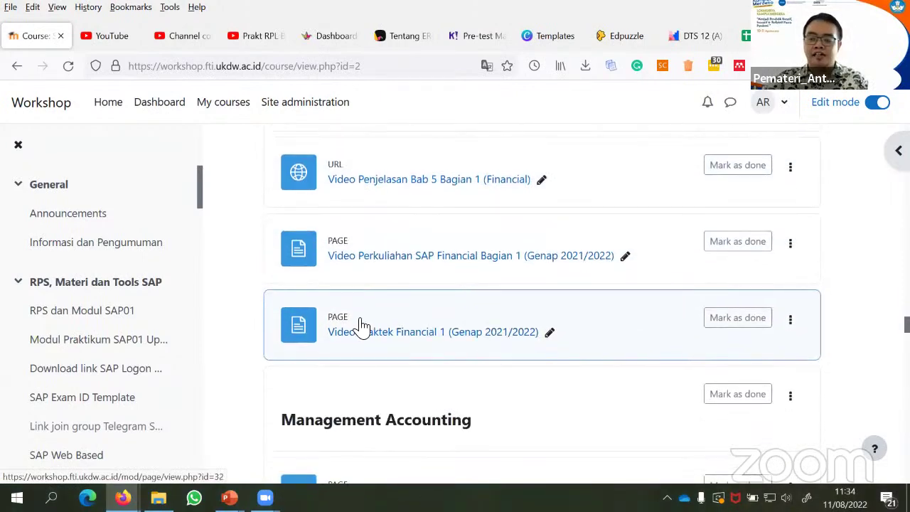
scroll(379, 289, down, 2)
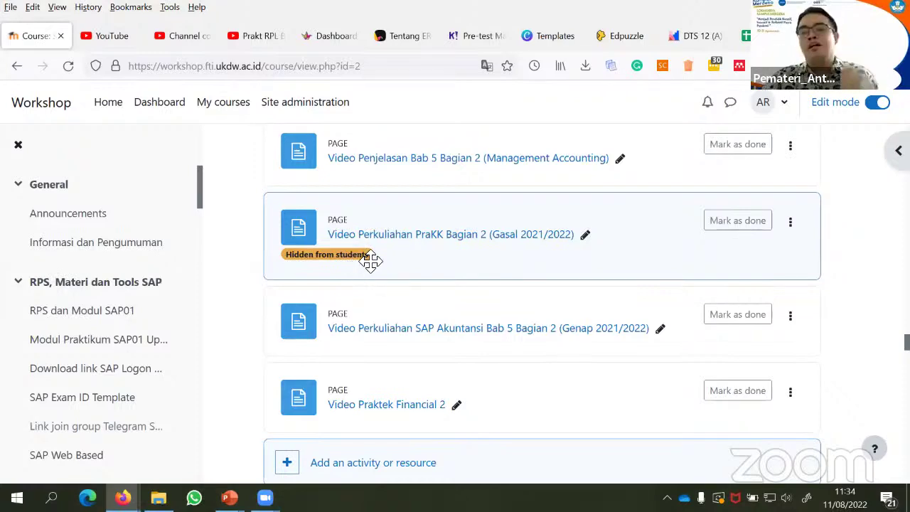
scroll(372, 269, down, 20)
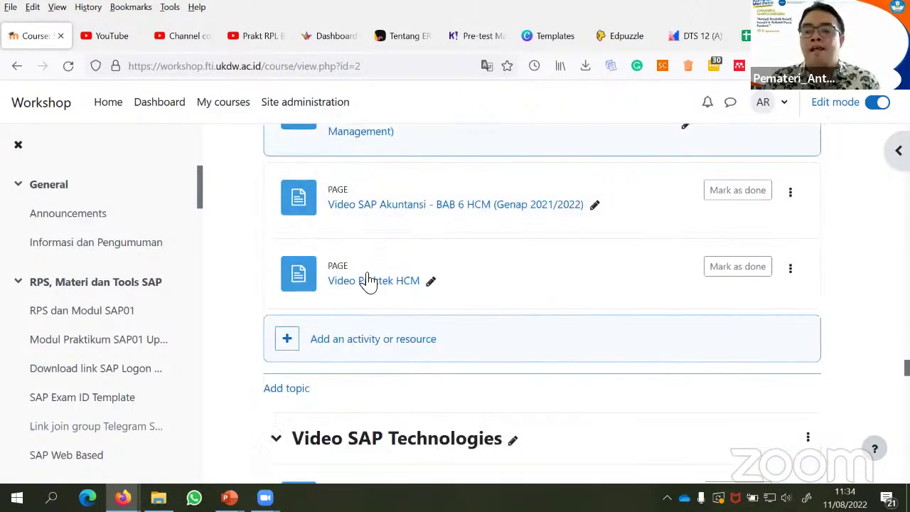
scroll(366, 280, down, 10)
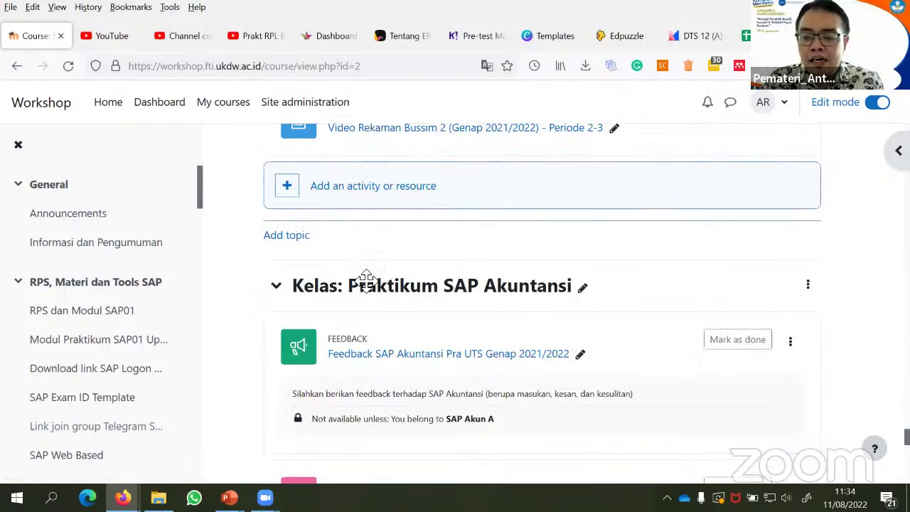
scroll(384, 274, up, 4)
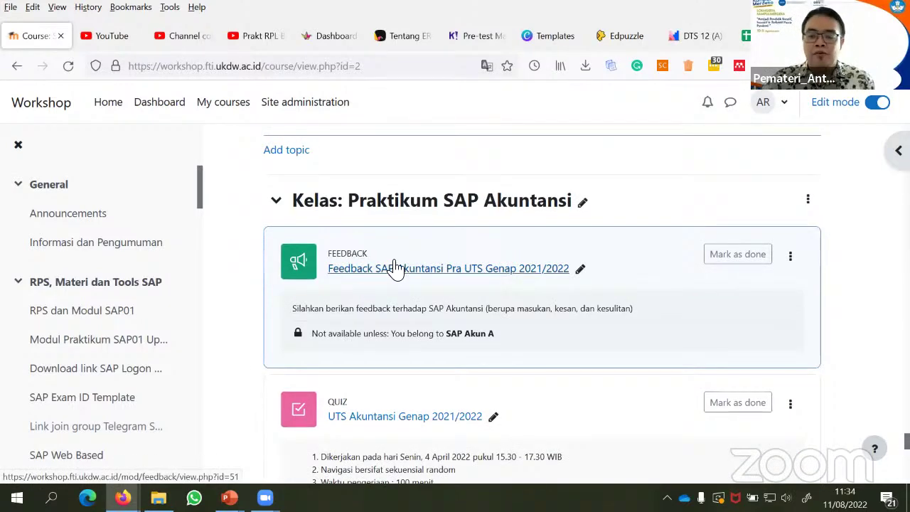
Open the Feedback SAP Akuntansi Pra UTS Genap 2021/2022 activity and look over its overview
click(396, 271)
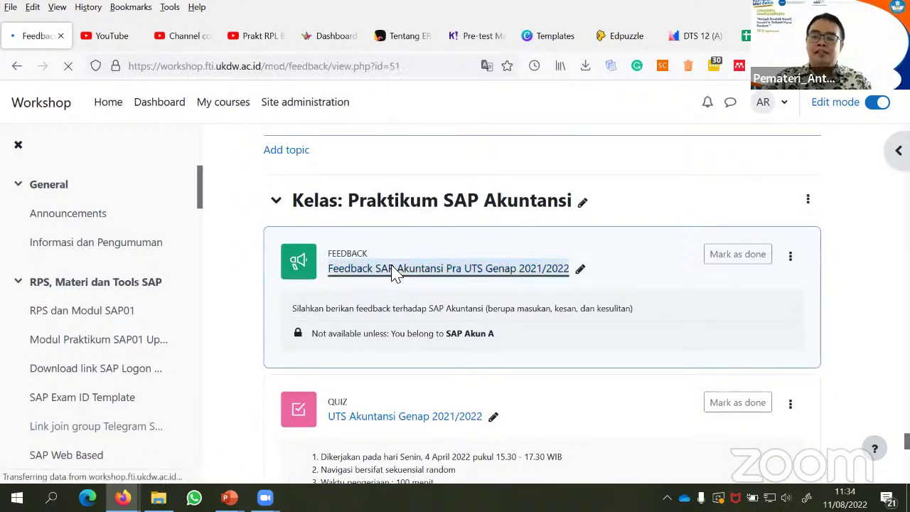
scroll(392, 274, down, 3)
scroll(544, 290, down, 3)
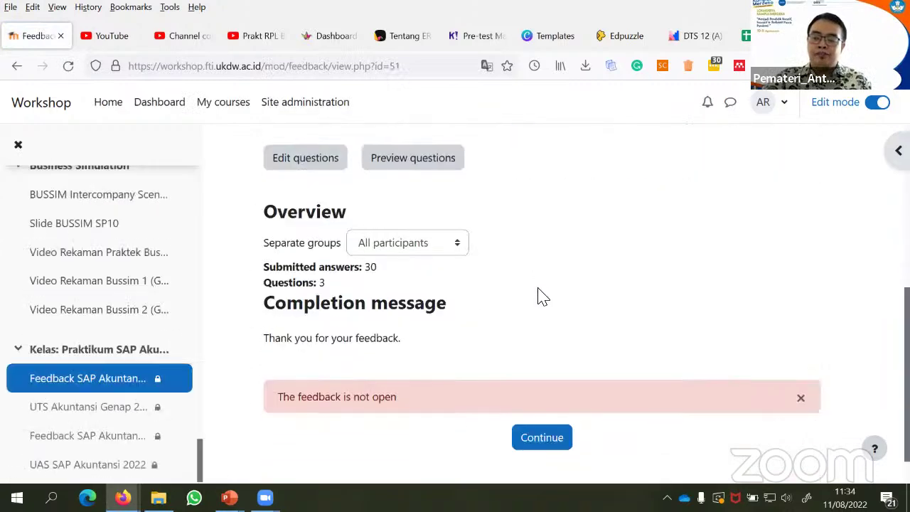
scroll(472, 291, up, 3)
scroll(434, 292, up, 3)
Browse the 30 anonymous responses, then return to the feedback's main page
click(551, 265)
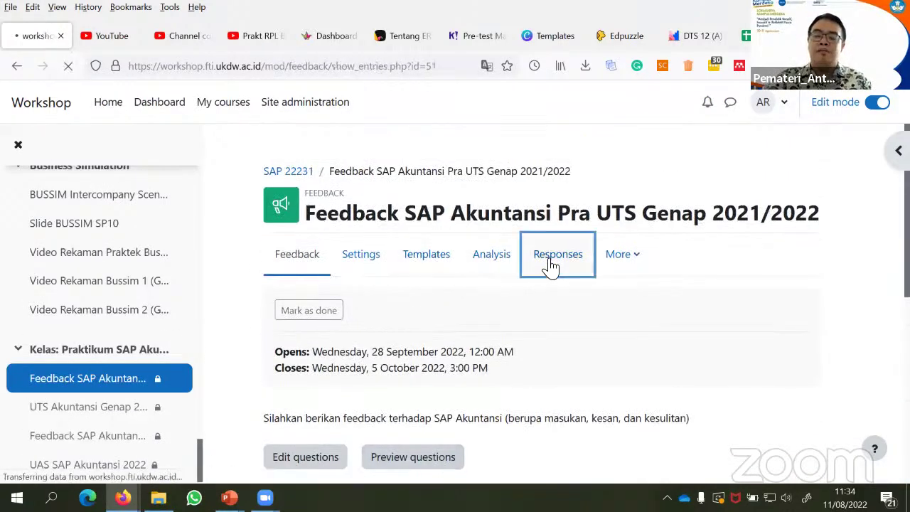
scroll(548, 266, down, 5)
scroll(497, 299, up, 2)
scroll(504, 295, down, 8)
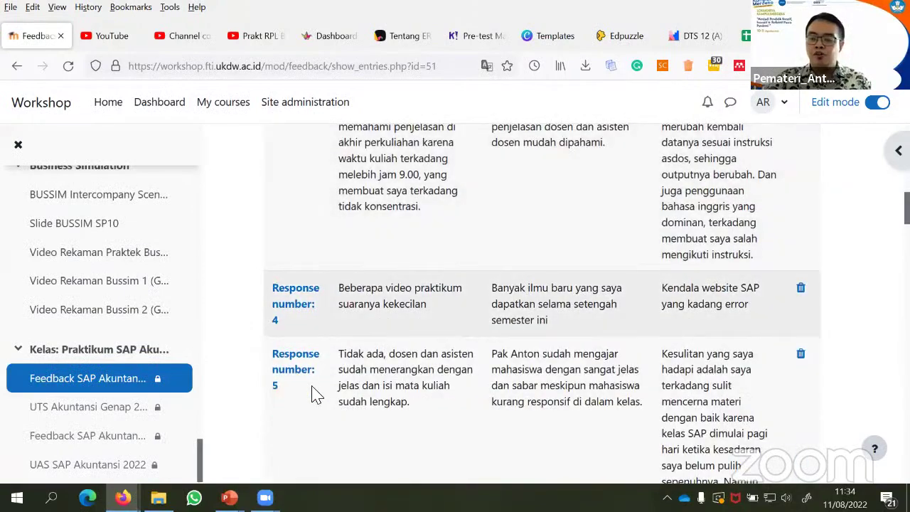
scroll(359, 359, down, 1)
scroll(364, 356, down, 3)
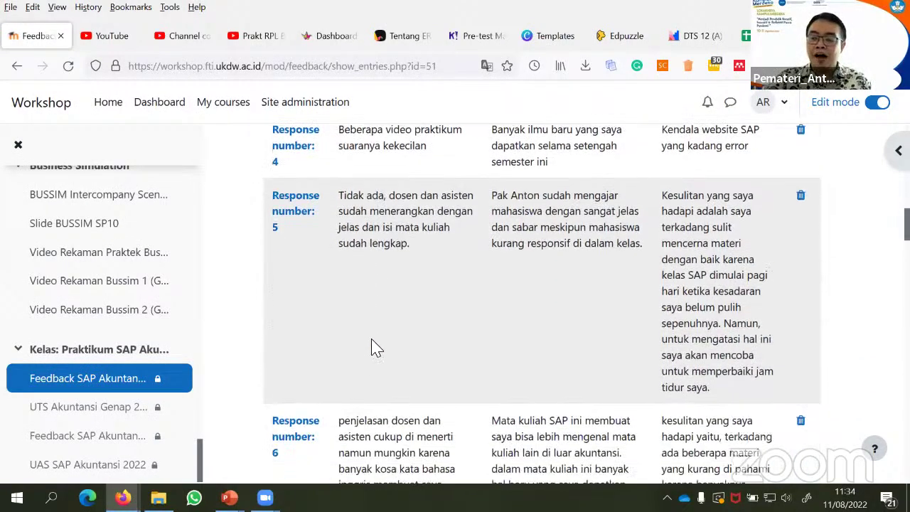
scroll(526, 270, up, 2)
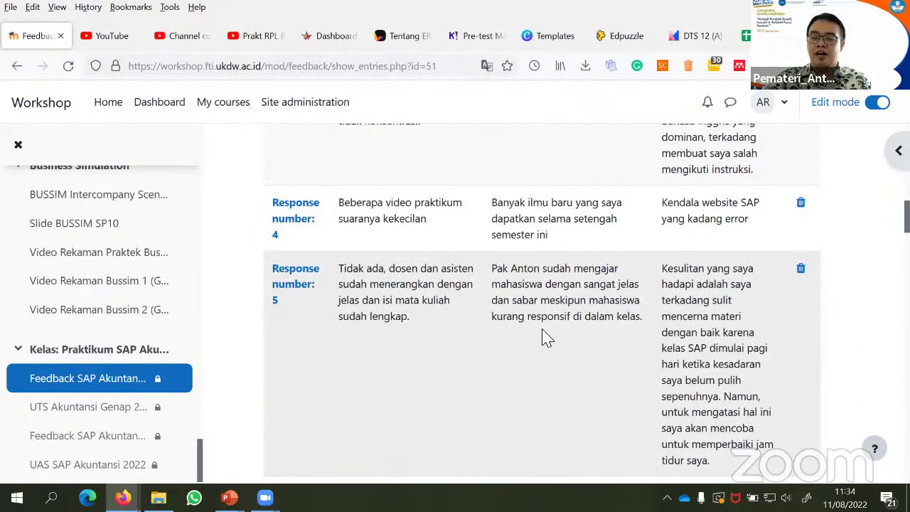
scroll(546, 337, down, 12)
scroll(576, 317, down, 10)
scroll(574, 321, up, 8)
scroll(574, 321, up, 15)
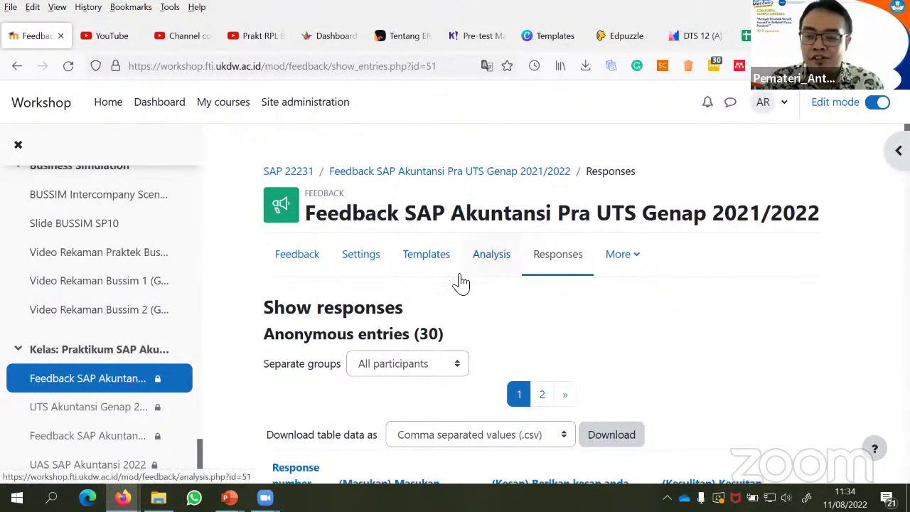
click(17, 66)
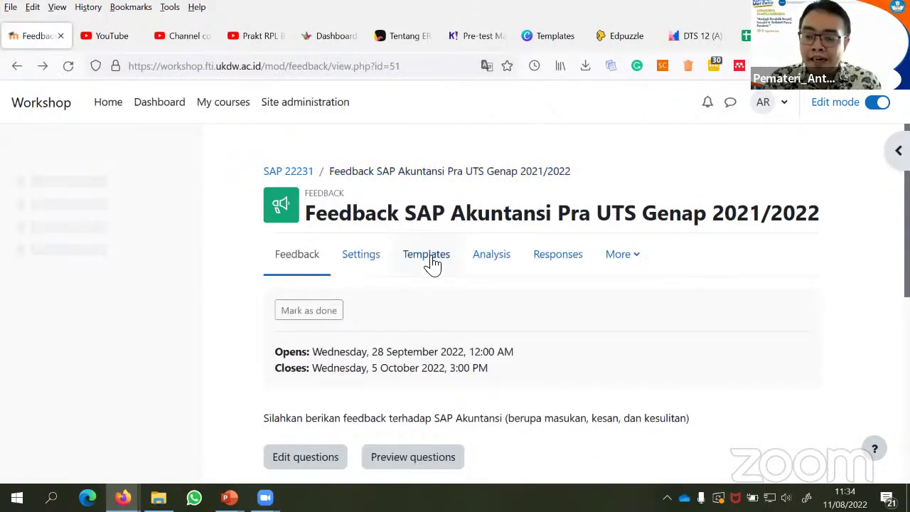
Open the feedback activity's settings and expand the Restrict access section
click(361, 254)
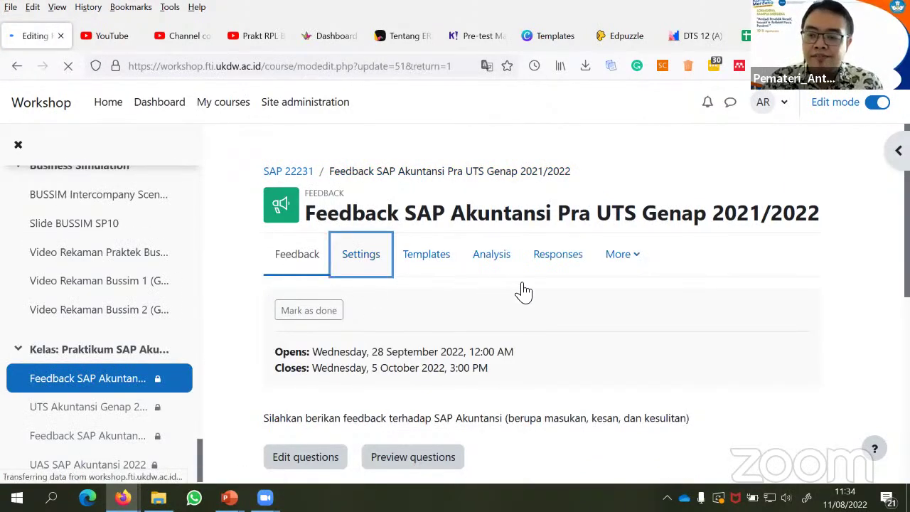
scroll(518, 297, down, 3)
scroll(518, 297, down, 5)
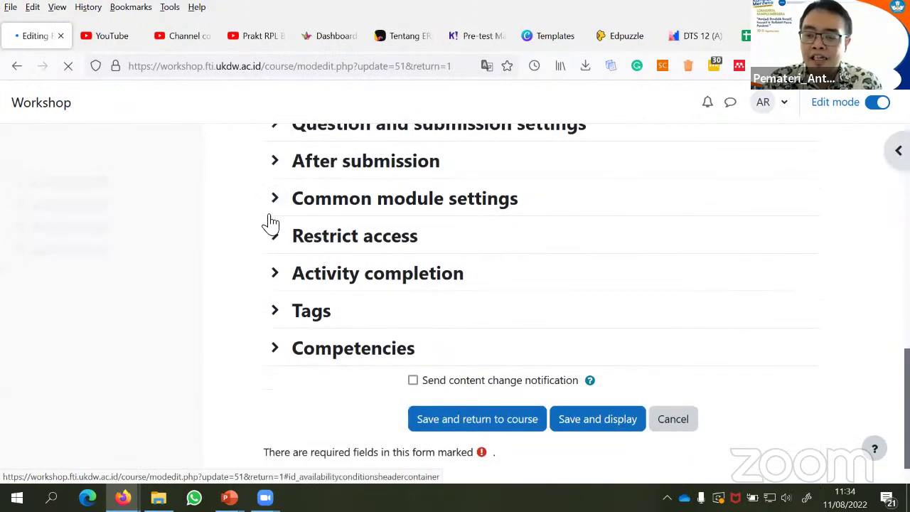
click(275, 237)
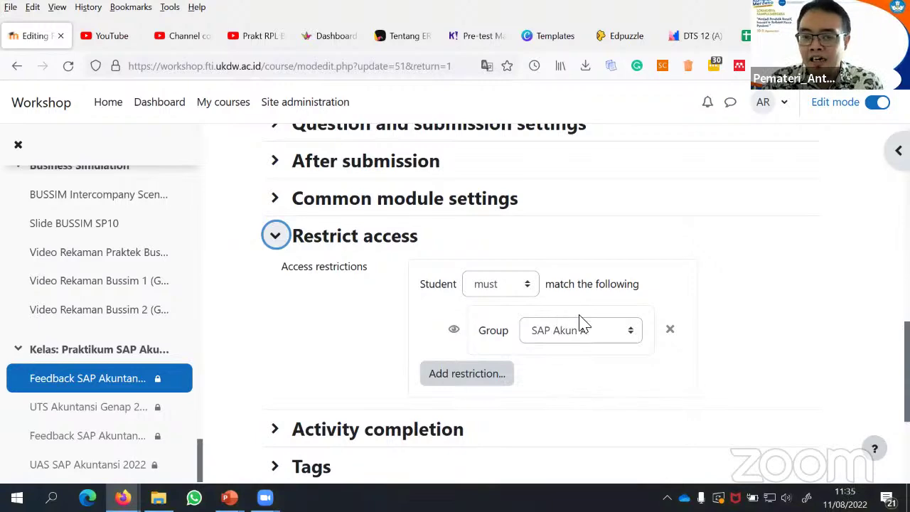
scroll(601, 256, up, 3)
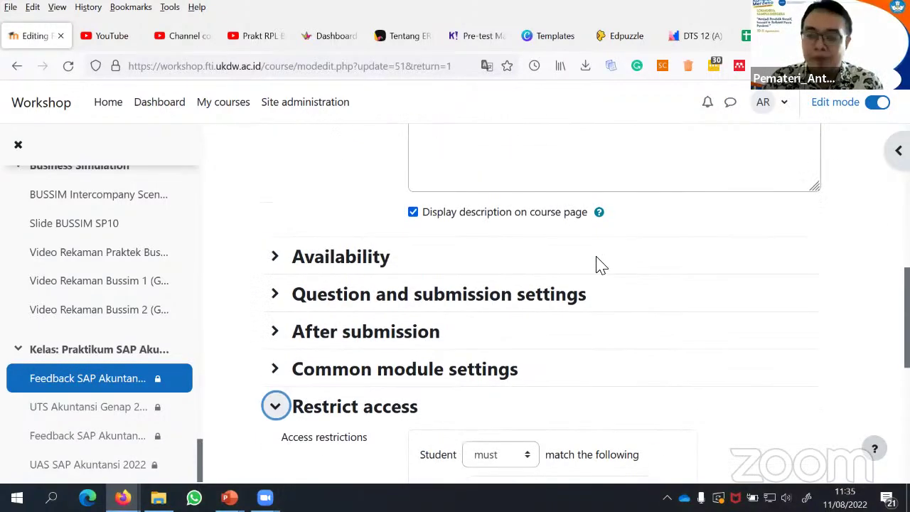
scroll(578, 278, down, 3)
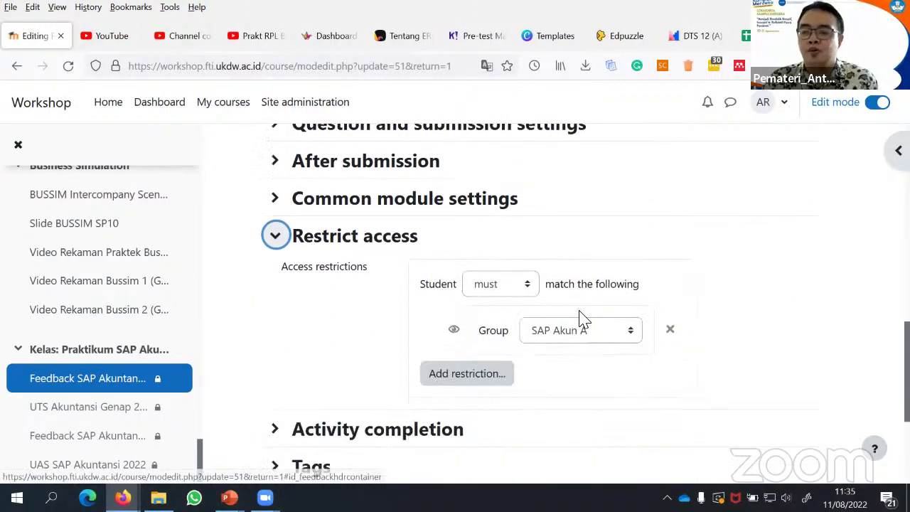
Add an activity-completion restriction on Video Penjelasan Bab 1 - Kontrak dan ERP and save, returning to the course
click(465, 379)
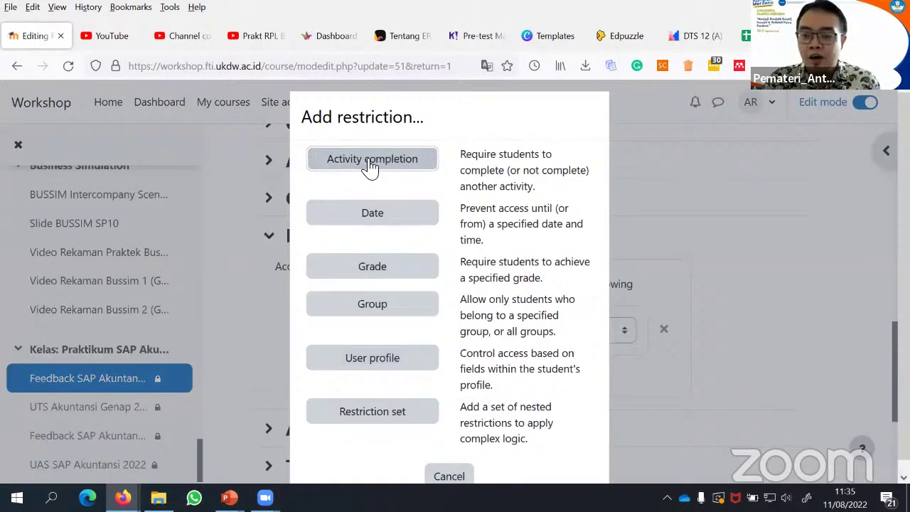
click(370, 163)
scroll(545, 310, down, 4)
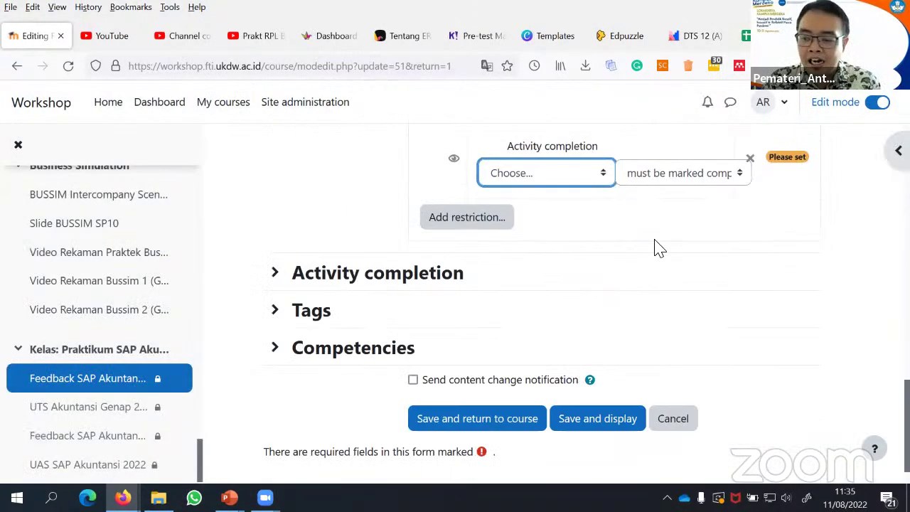
click(675, 176)
click(633, 199)
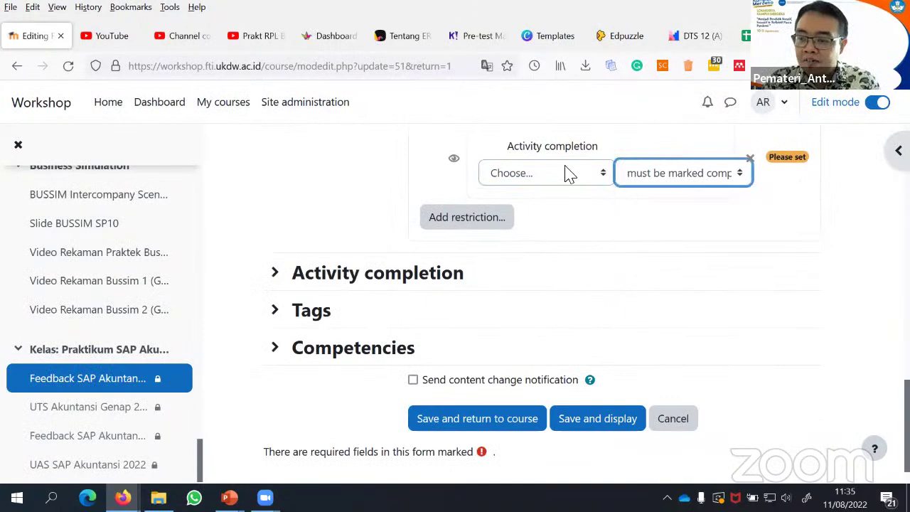
click(569, 174)
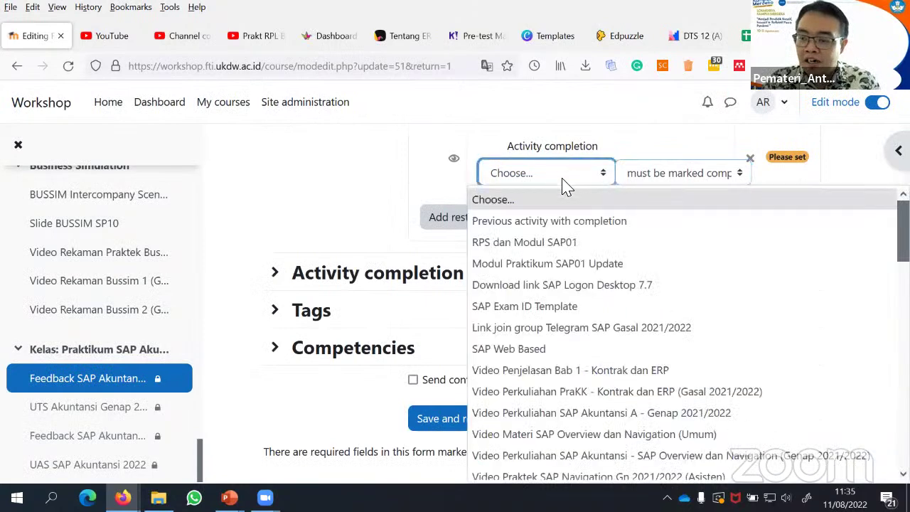
click(565, 371)
scroll(438, 320, up, 2)
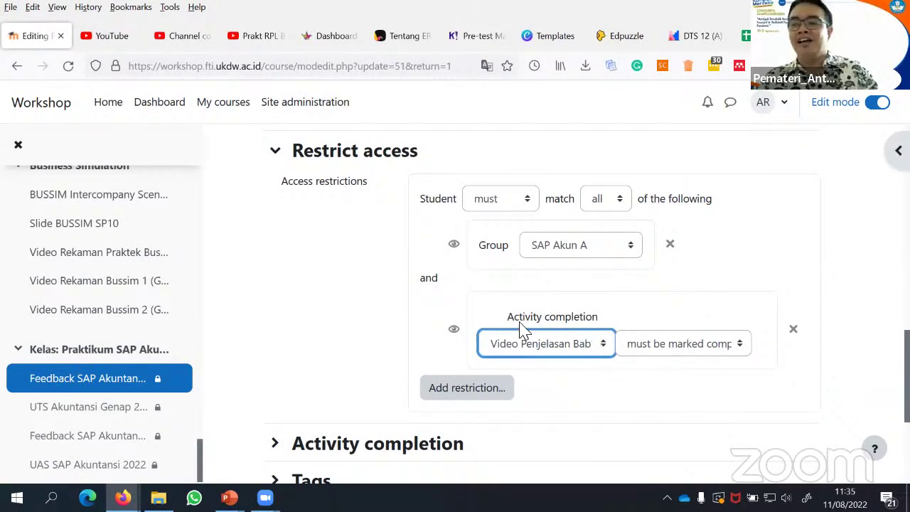
scroll(502, 398, down, 5)
click(502, 381)
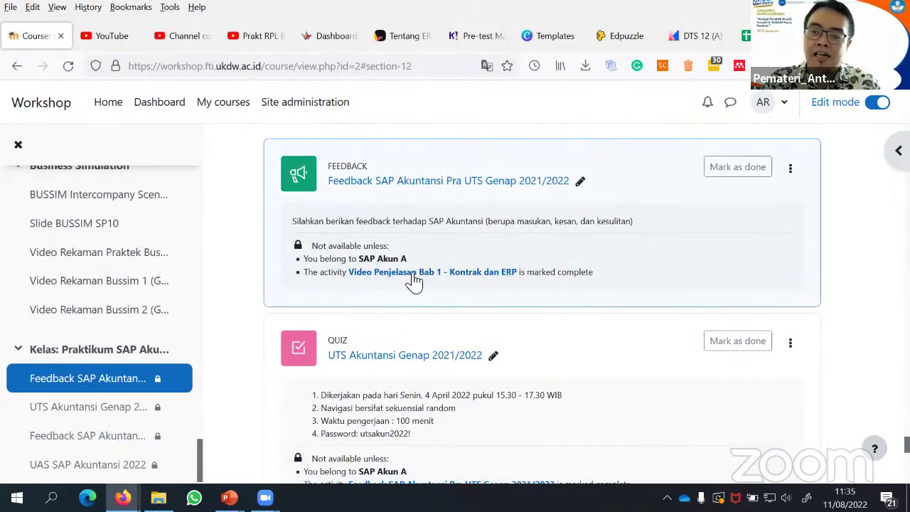
Scroll the SAP course page and open the UTS Akuntansi Genap 2021/2022 quiz
scroll(377, 301, down, 1)
scroll(377, 302, down, 1)
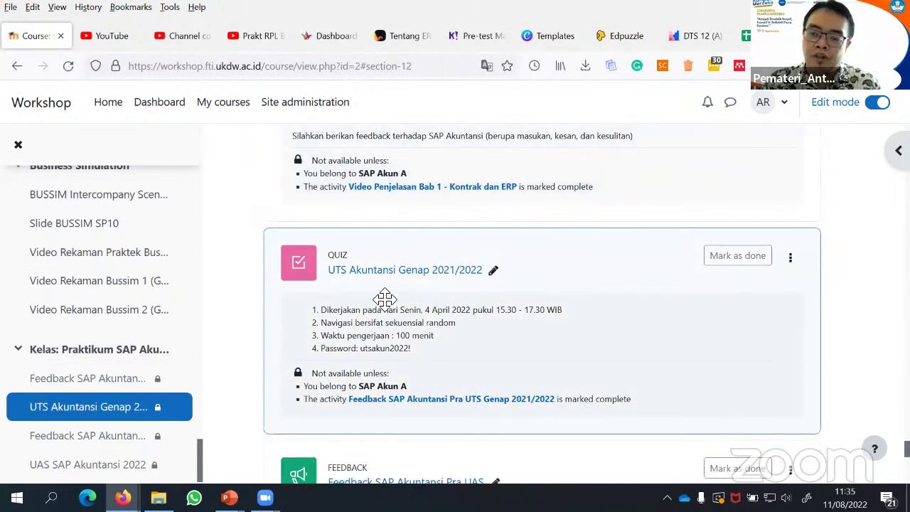
scroll(396, 311, down, 2)
scroll(395, 329, up, 2)
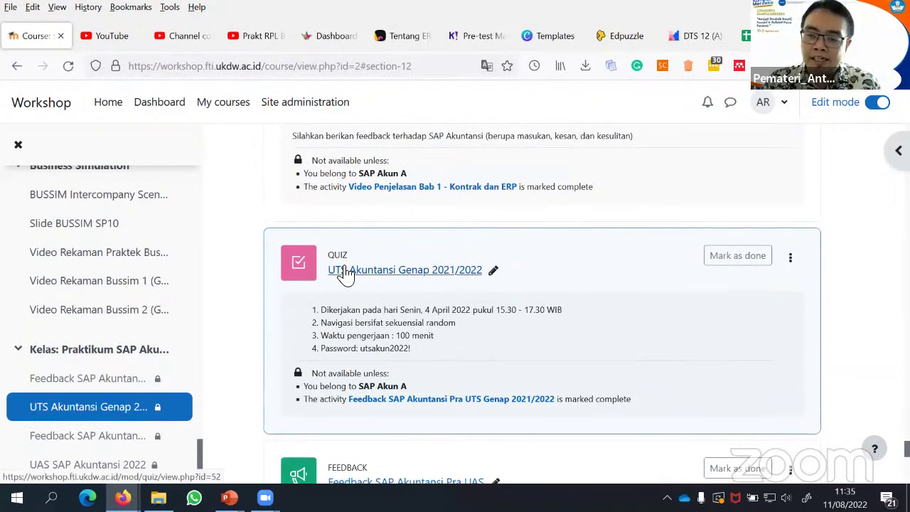
click(429, 276)
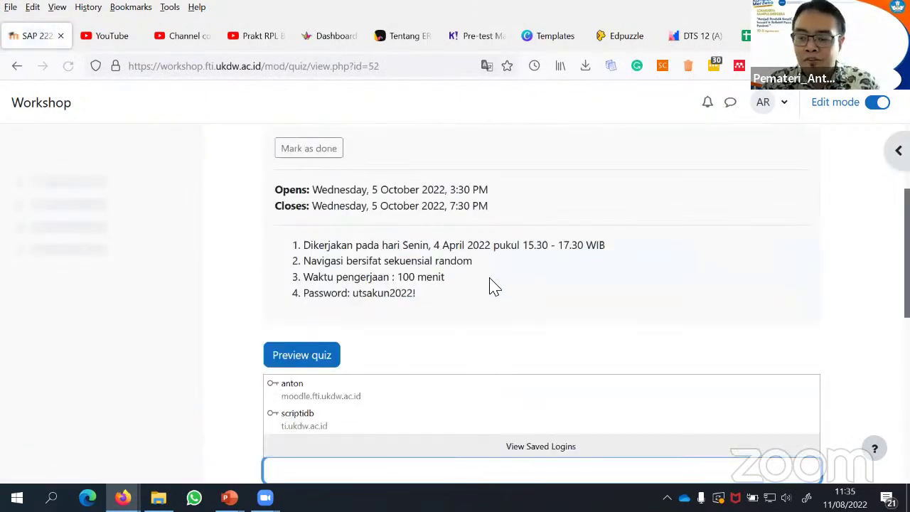
scroll(487, 287, up, 3)
Open the UTS Akuntansi Genap 2021/2022 question bank and select the [sap-tts] (262) category
click(512, 261)
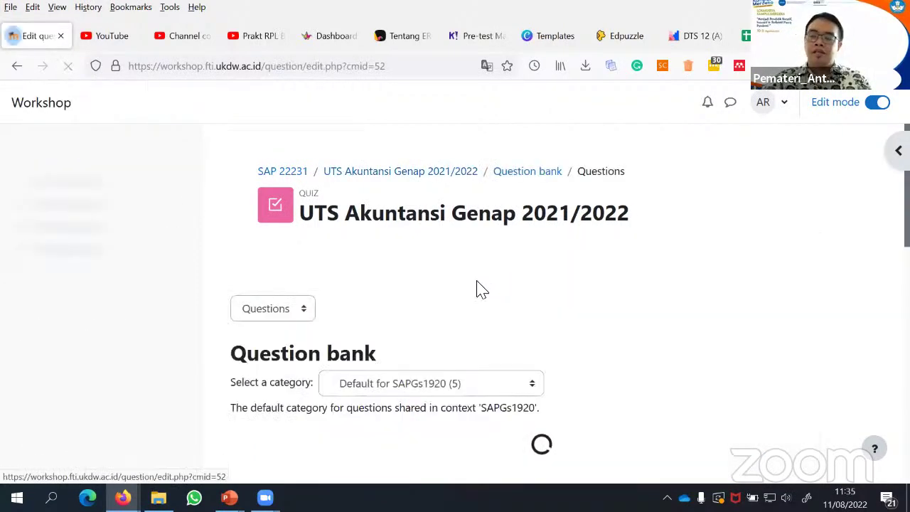
scroll(473, 294, down, 7)
scroll(412, 307, up, 4)
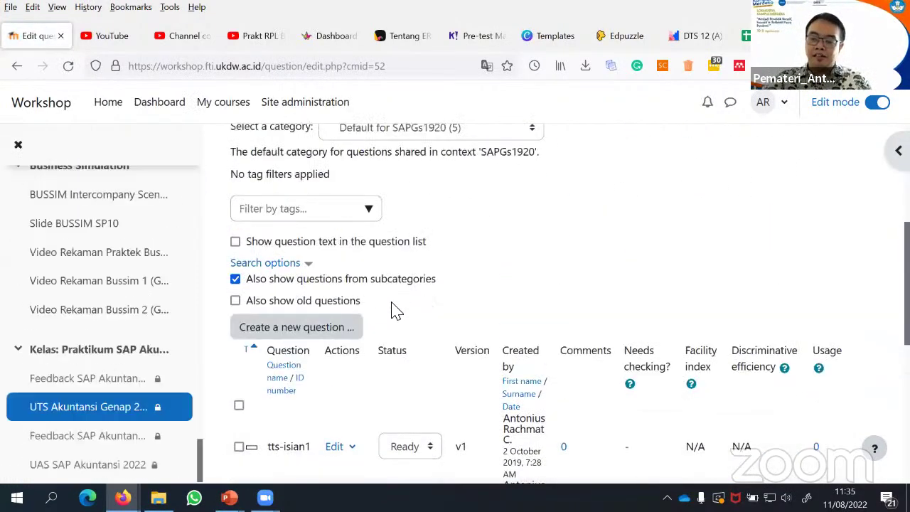
scroll(441, 192, up, 1)
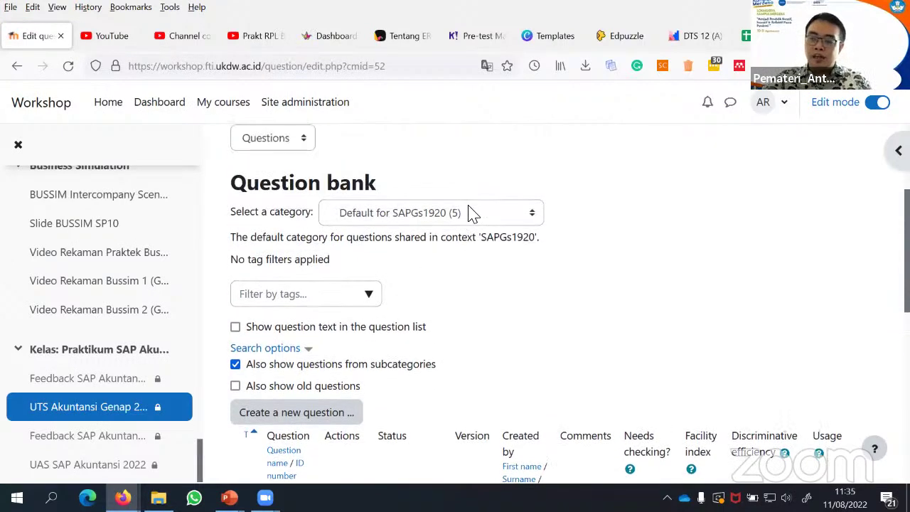
click(469, 213)
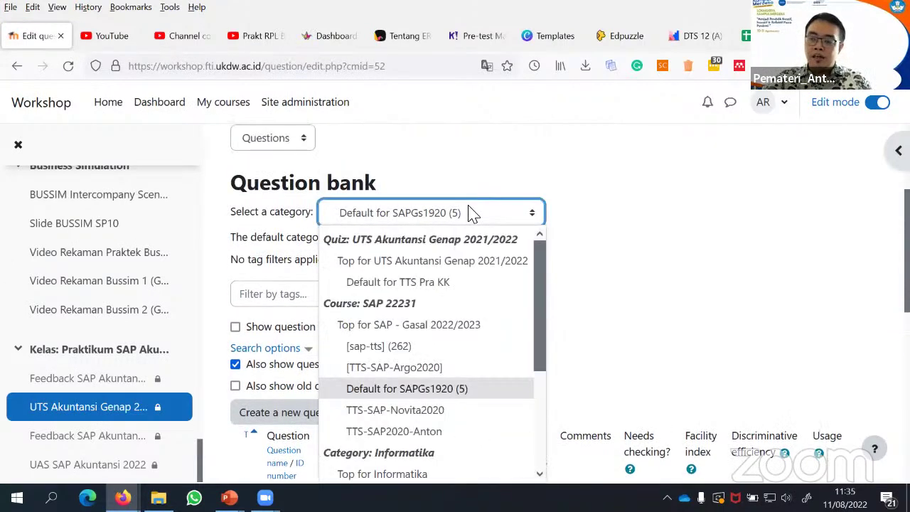
click(426, 346)
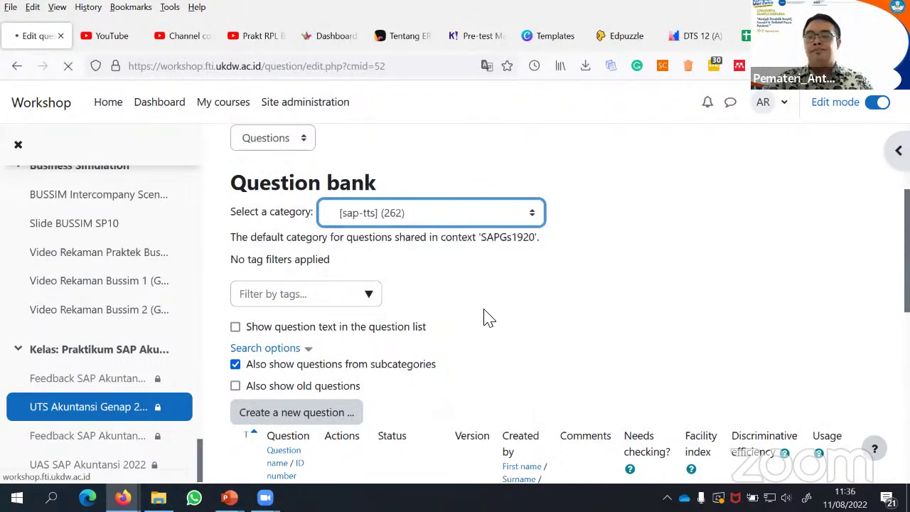
scroll(488, 320, down, 5)
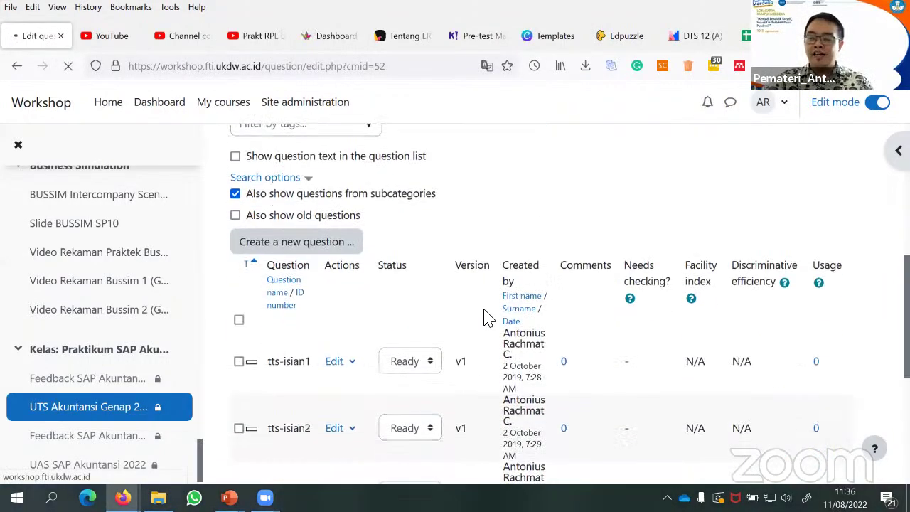
scroll(489, 312, up, 3)
scroll(488, 313, up, 4)
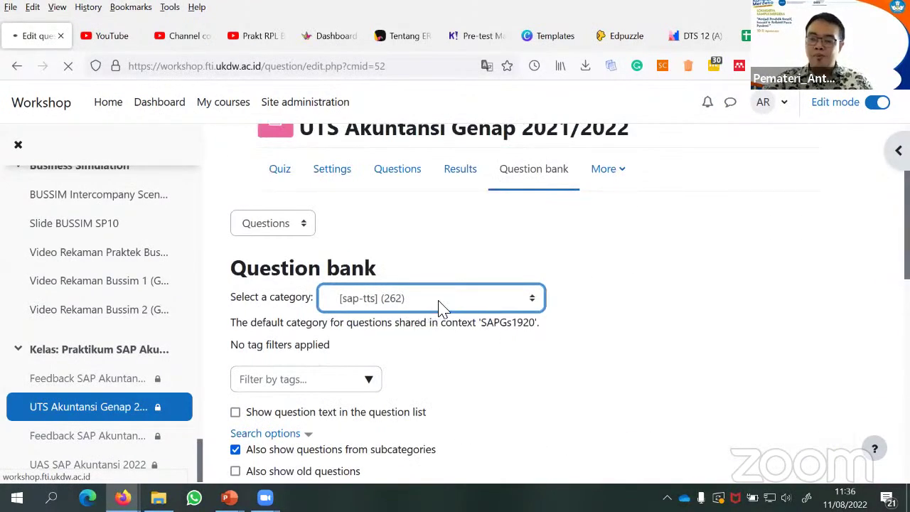
scroll(519, 316, down, 10)
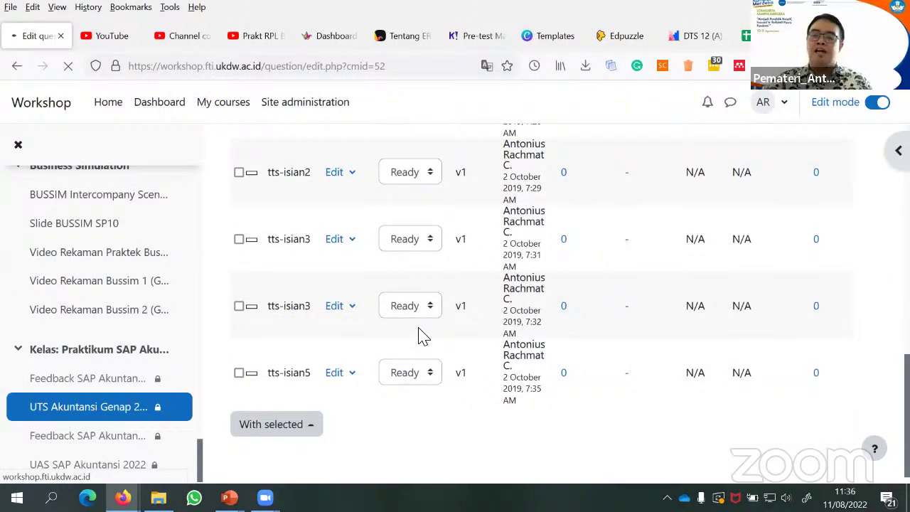
scroll(506, 341, up, 6)
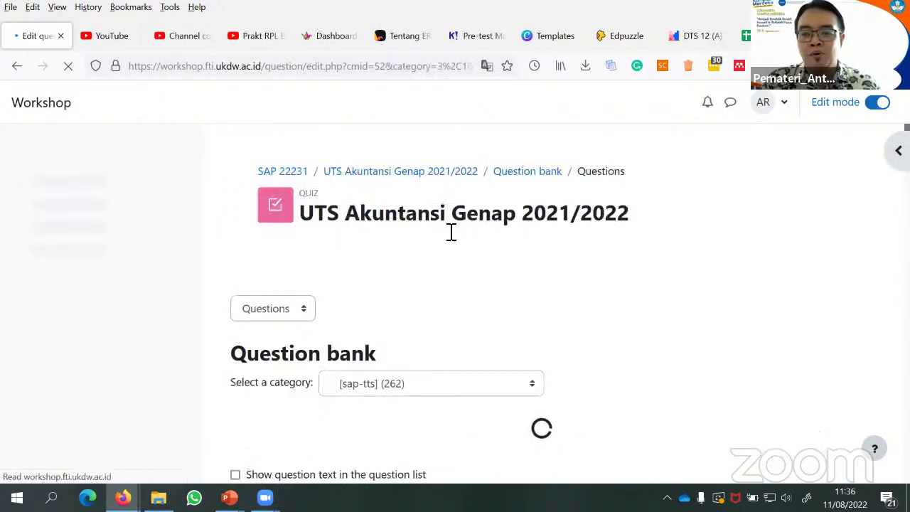
scroll(518, 270, down, 6)
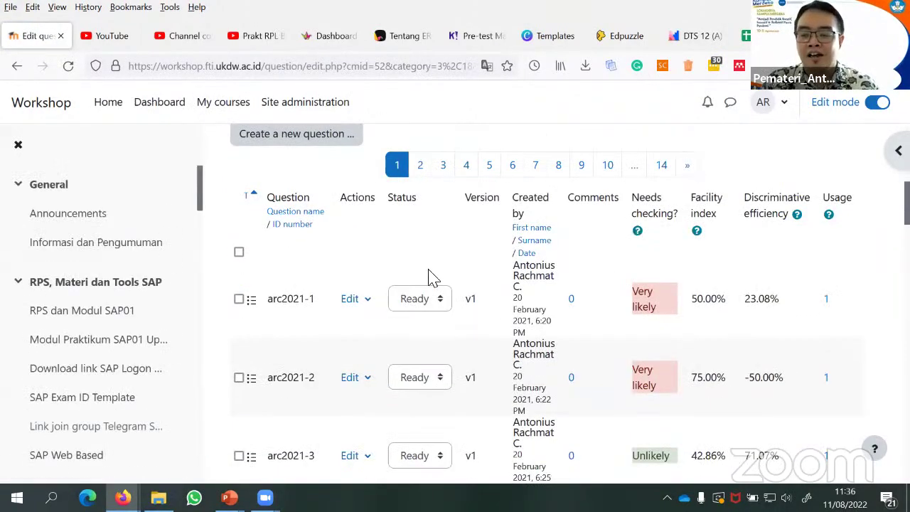
scroll(561, 281, down, 5)
scroll(574, 289, down, 10)
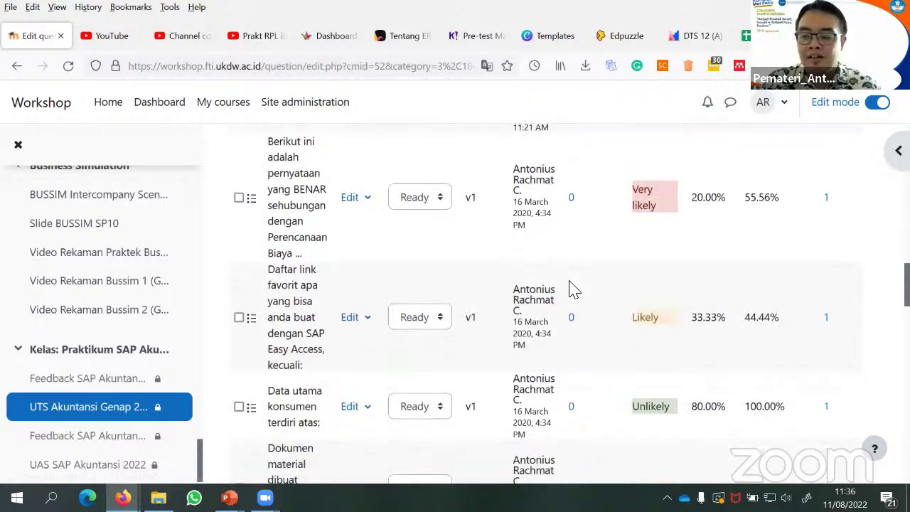
scroll(575, 289, down, 3)
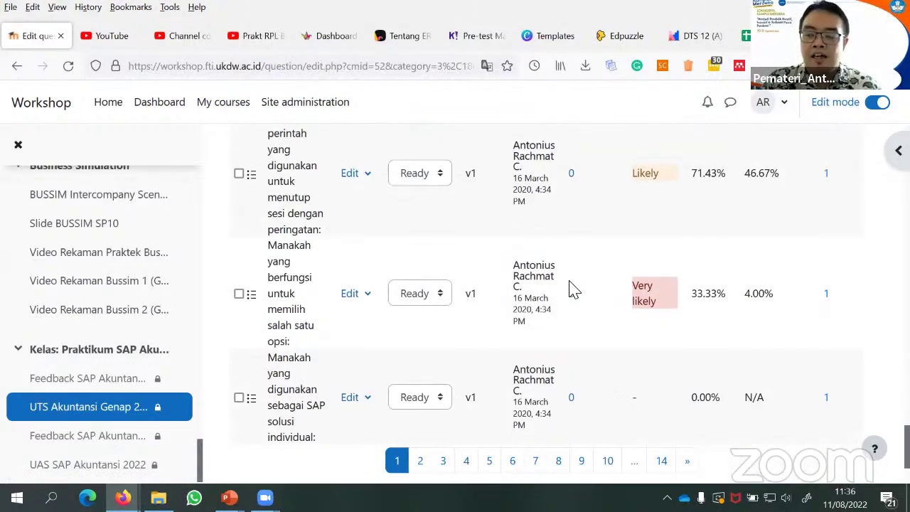
scroll(574, 289, up, 10)
scroll(575, 289, up, 10)
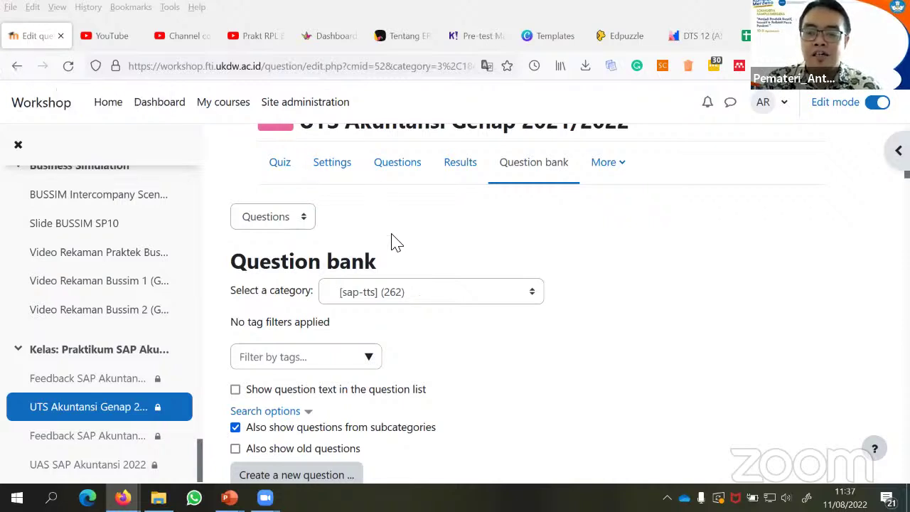
click(17, 66)
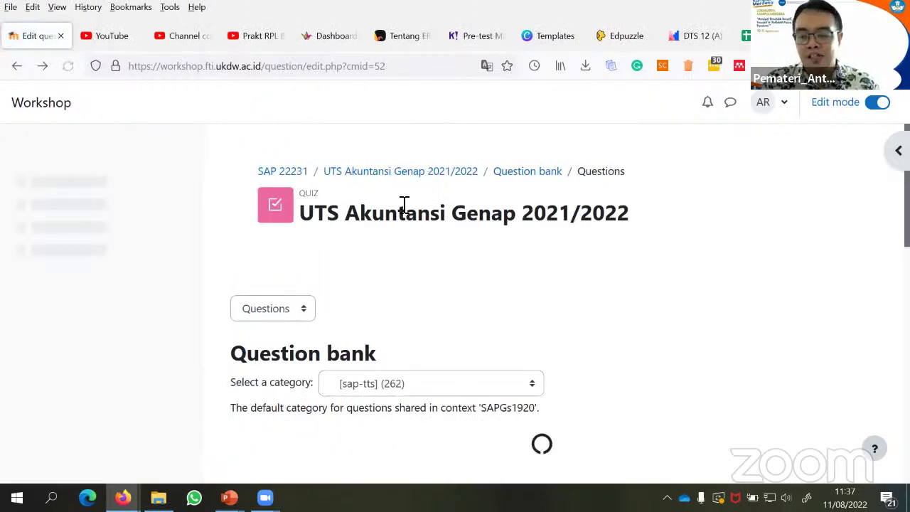